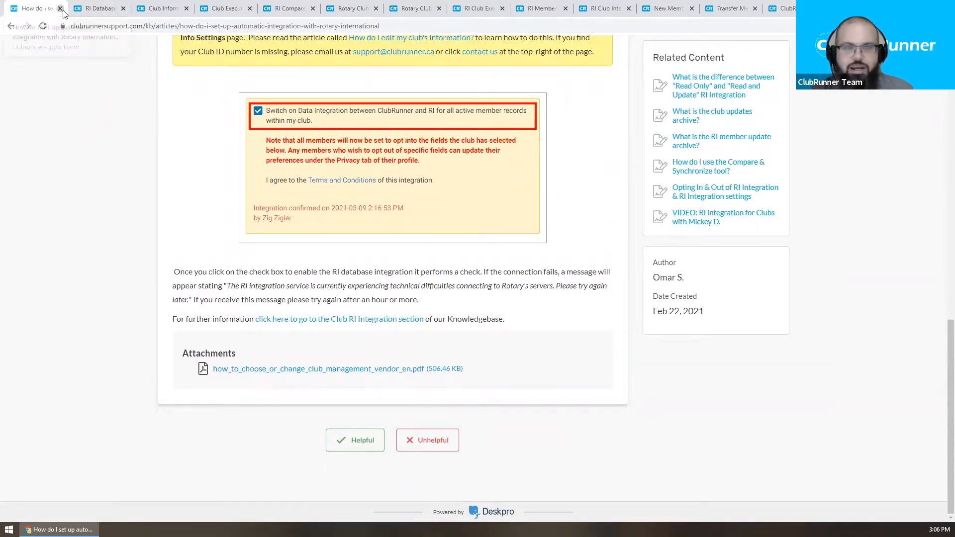
Step: Close the 'How do I set up automatic integration' support article tab
click(60, 8)
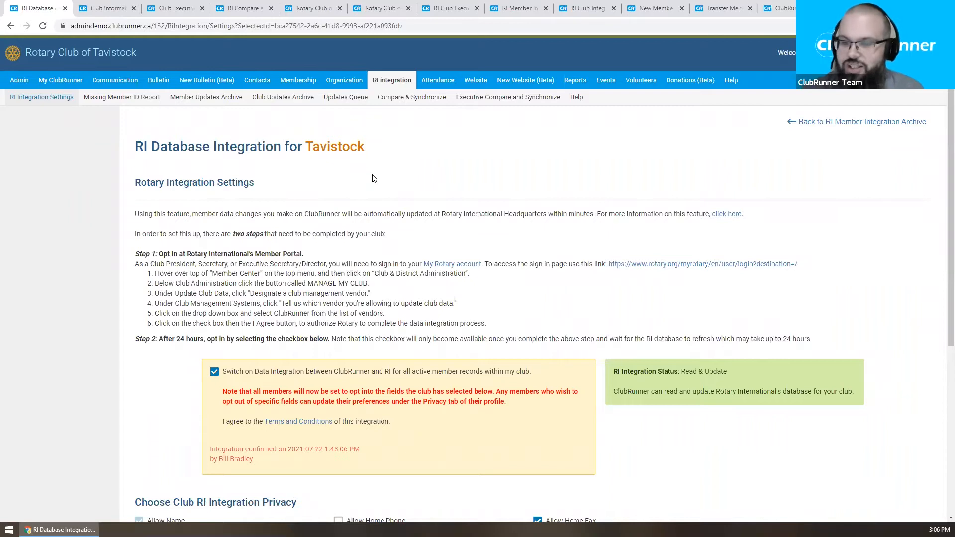
Step: Uncheck 'Switch on Data Integration between ClubRunner and RI' for Tavistock and review the settings page
click(214, 372)
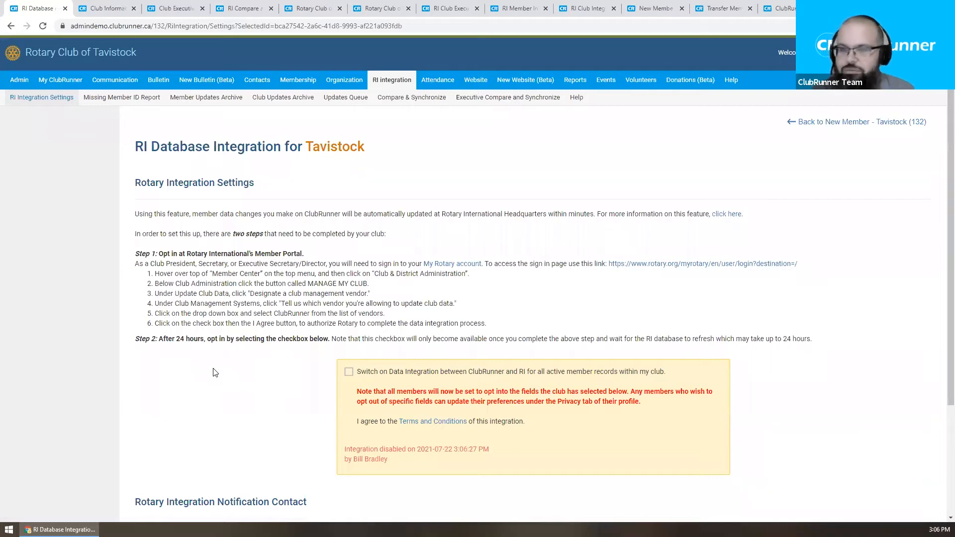
scroll(267, 323, down, 1)
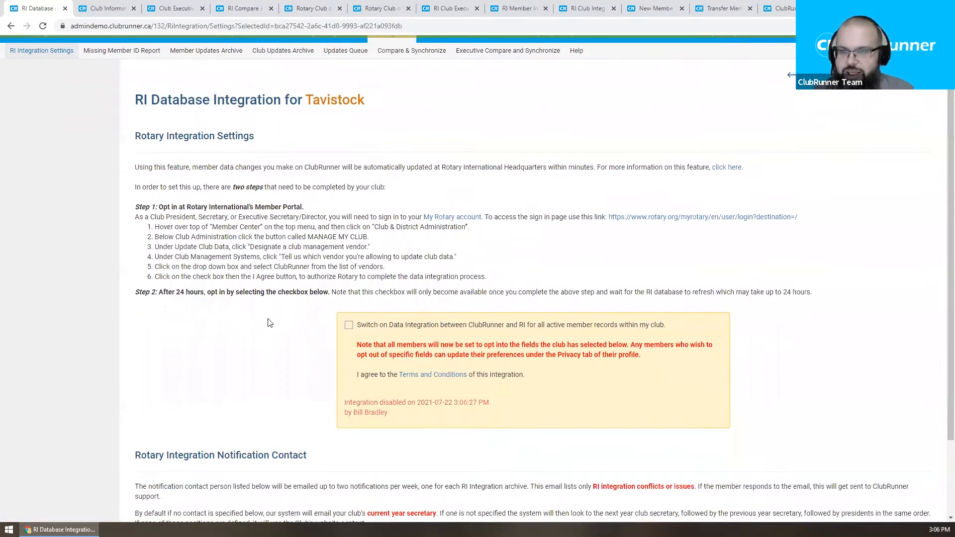
scroll(268, 321, up, 1)
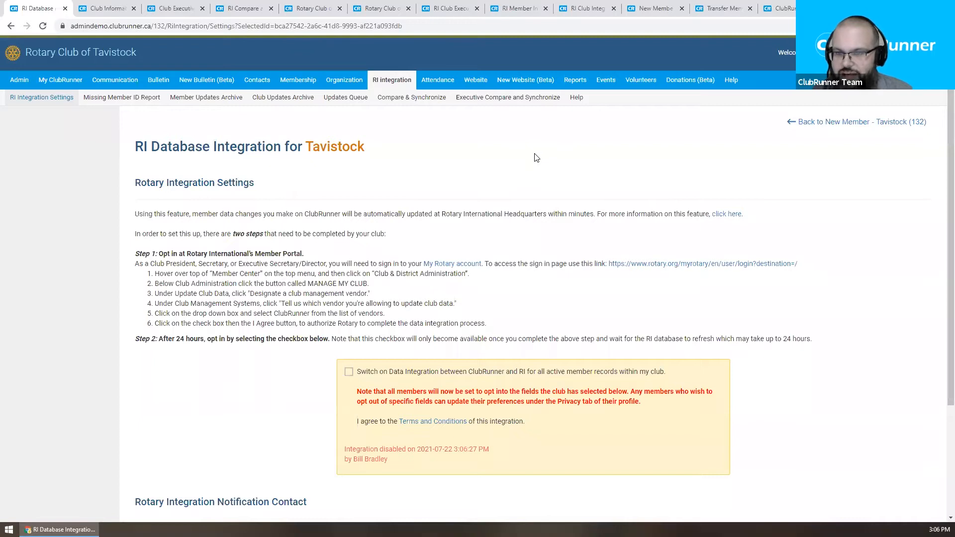
scroll(536, 157, down, 1)
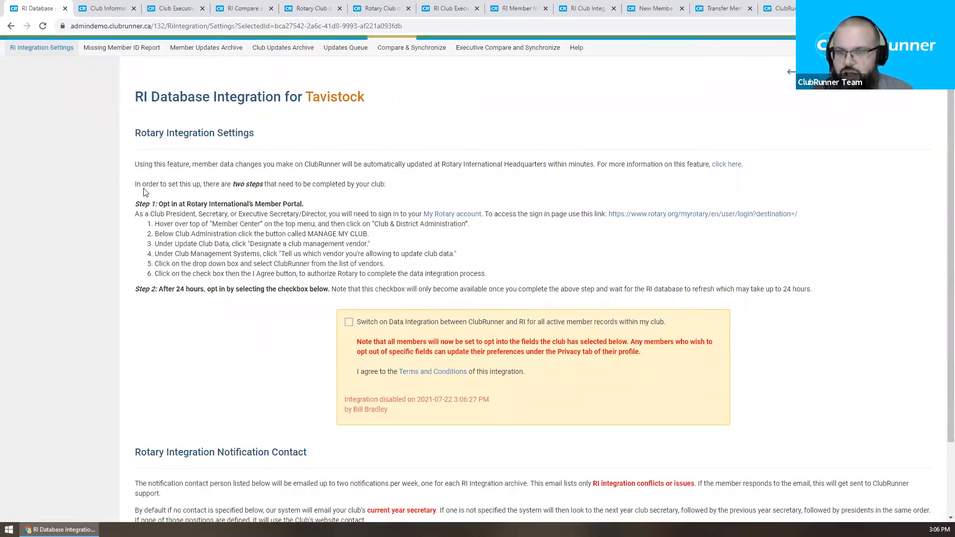
scroll(600, 240, down, 1)
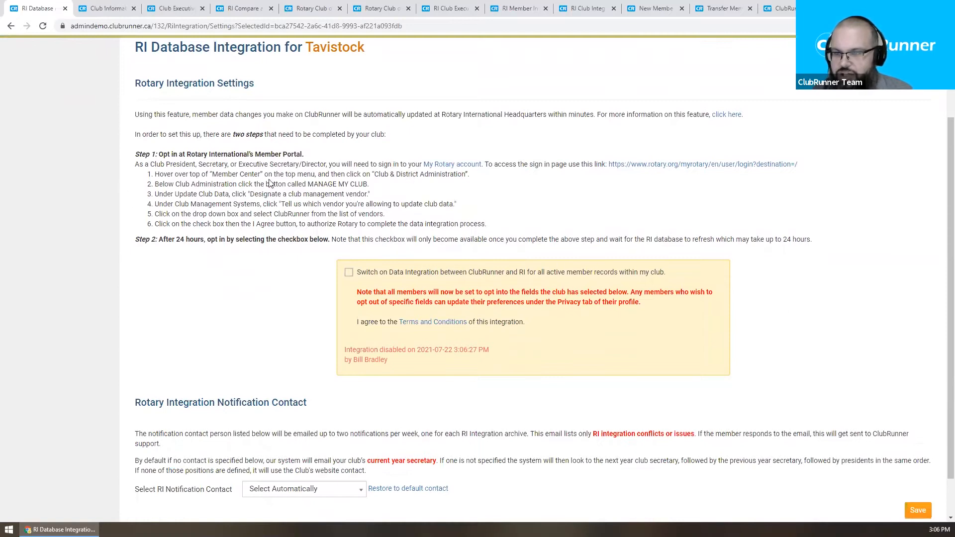
scroll(506, 219, down, 1)
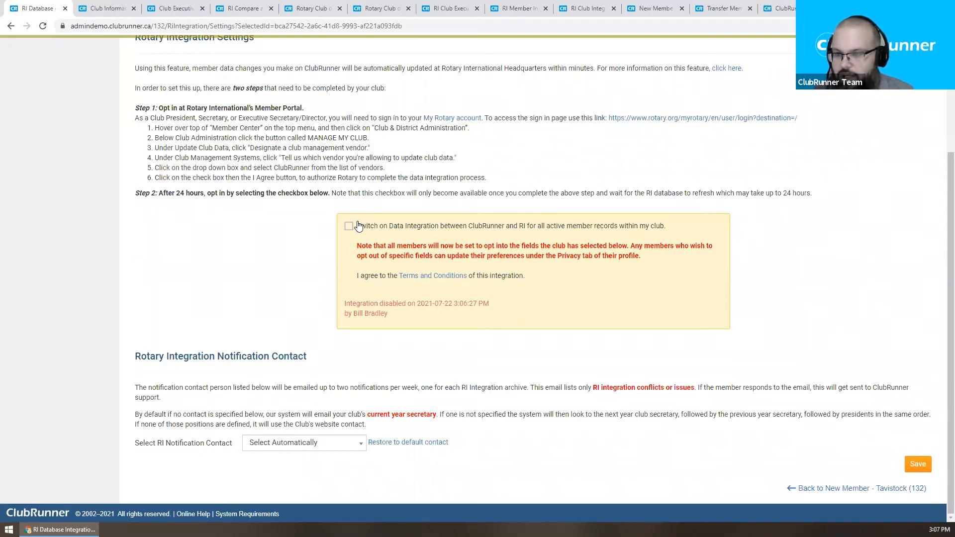
scroll(361, 219, up, 3)
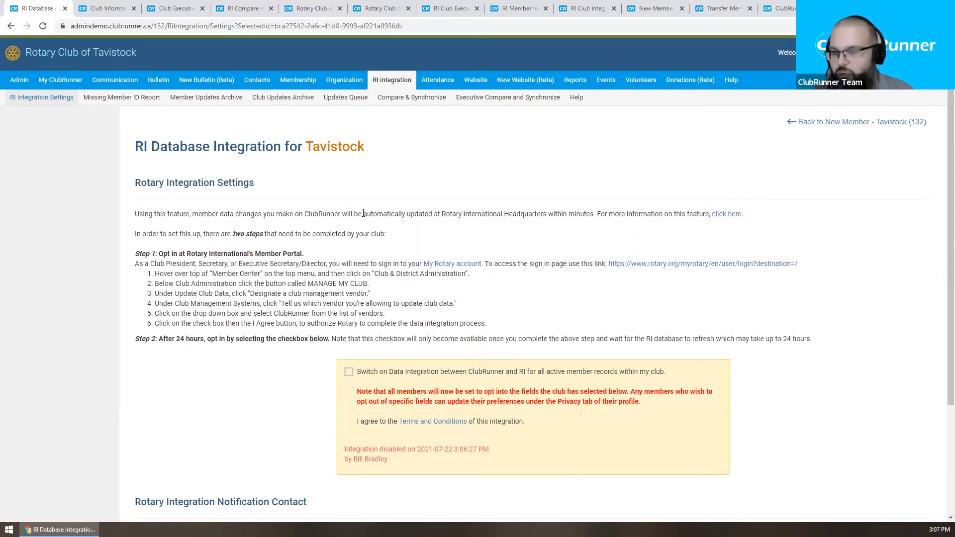
Step: Re-check 'Switch on Data Integration' and confirm the RI Integration Status reads Read & Update
scroll(351, 210, down, 1)
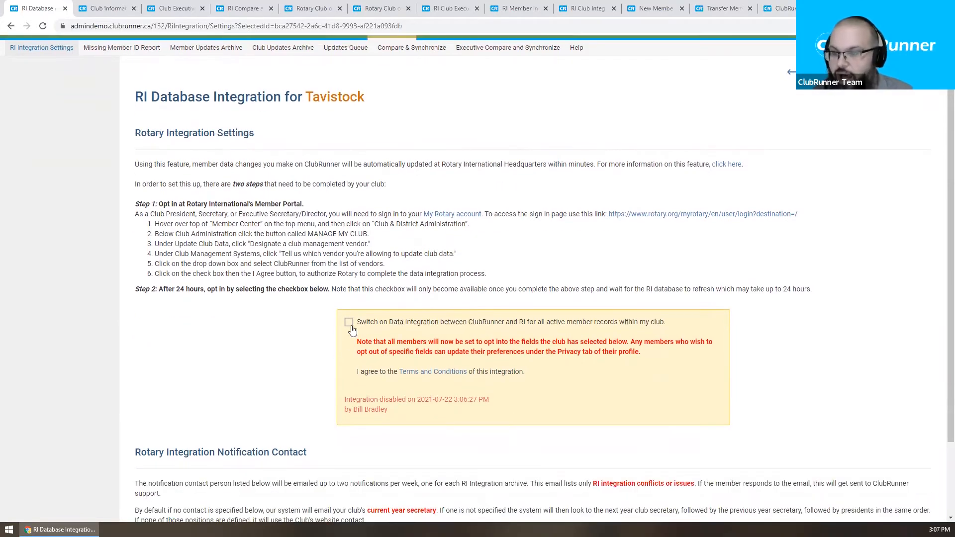
click(349, 322)
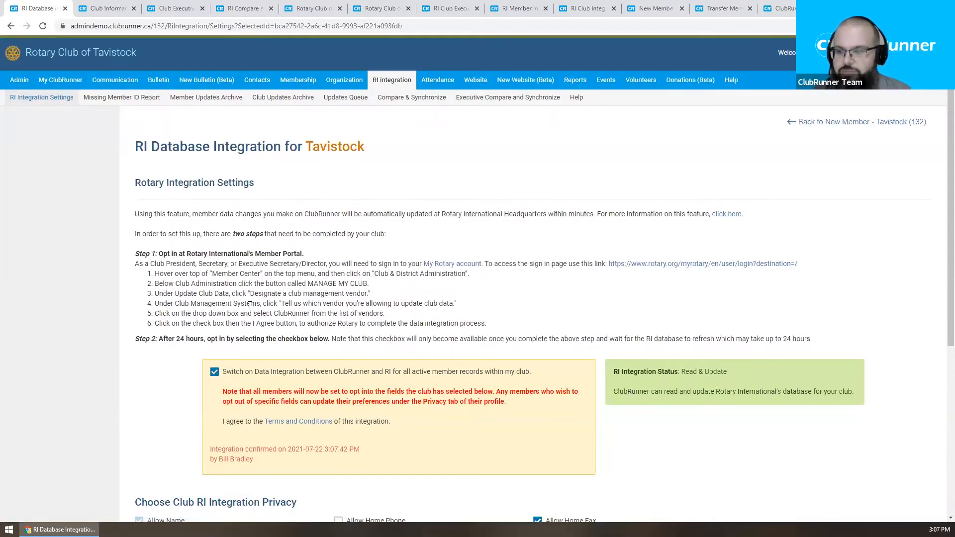
scroll(249, 305, down, 1)
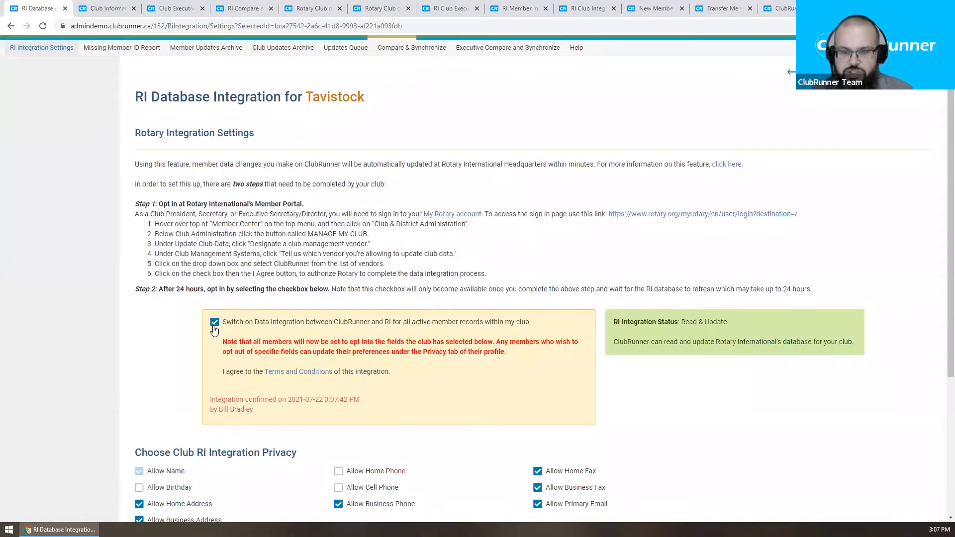
drag(611, 319, 858, 344)
click(757, 328)
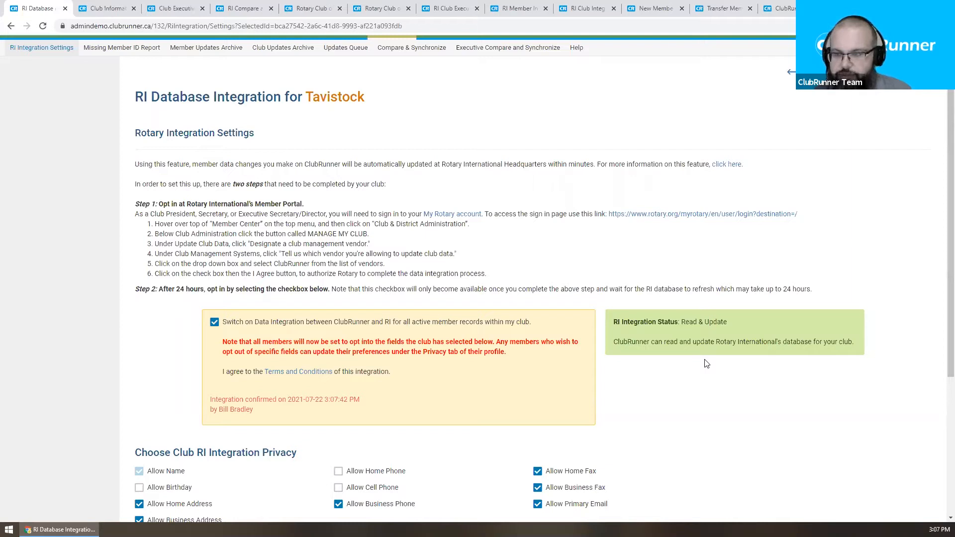
scroll(563, 213, down, 3)
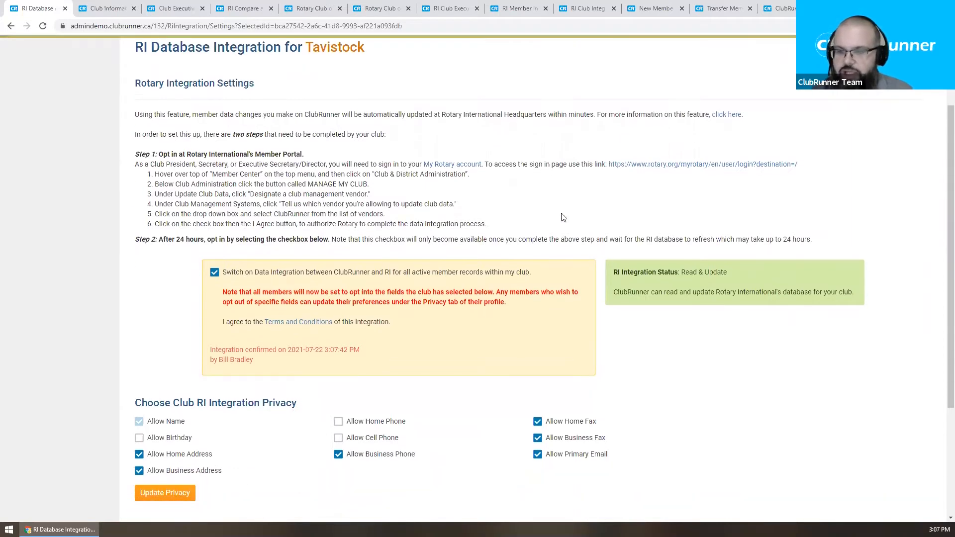
scroll(521, 177, down, 1)
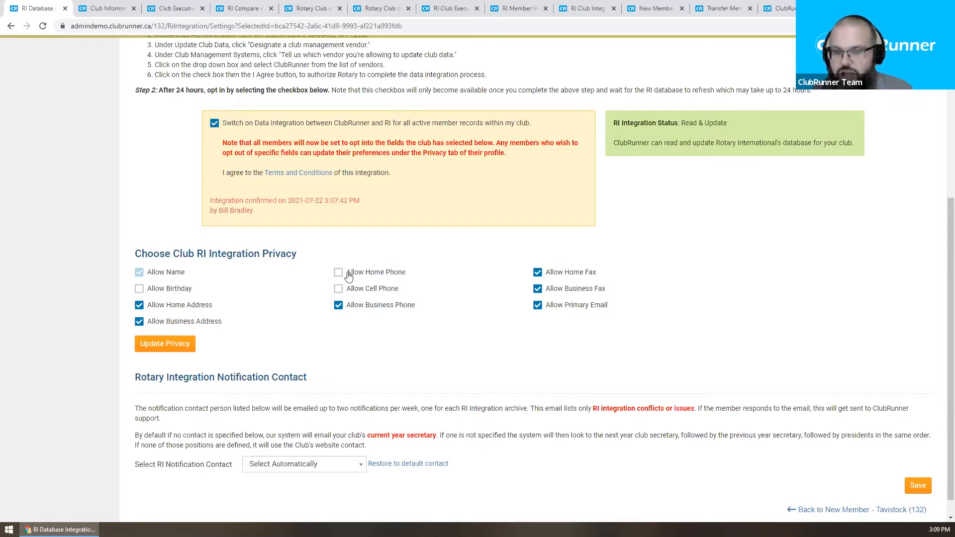
Step: Check Allow Birthday, Allow Home Phone and Allow Cell Phone in the RI privacy settings
click(182, 291)
click(377, 275)
click(376, 292)
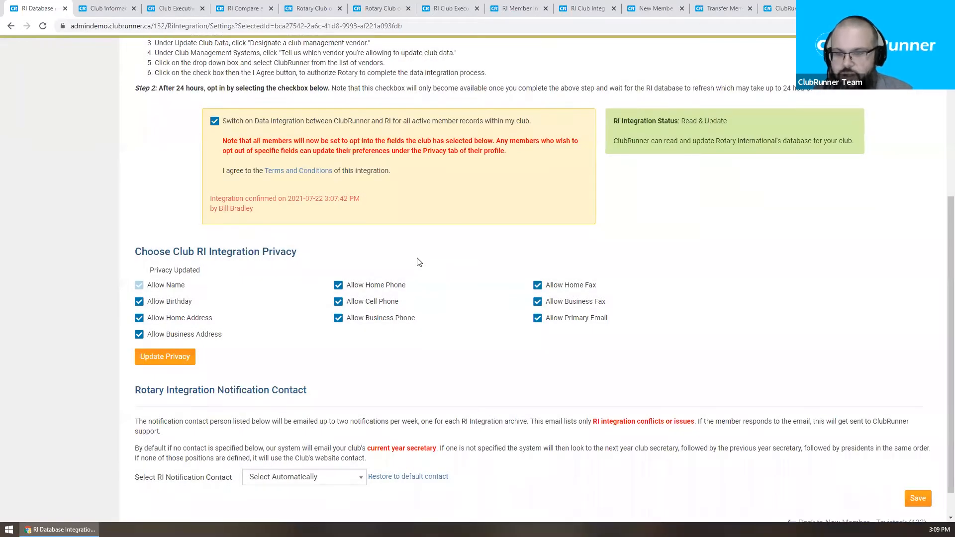
scroll(418, 263, down, 1)
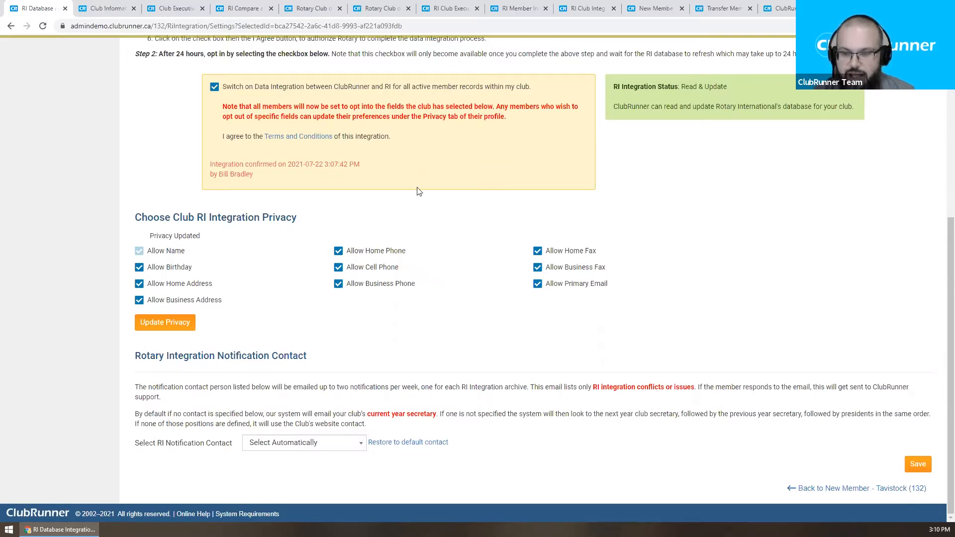
Step: Choose Club Executive Secretary as the RI notification contact and save it
click(327, 449)
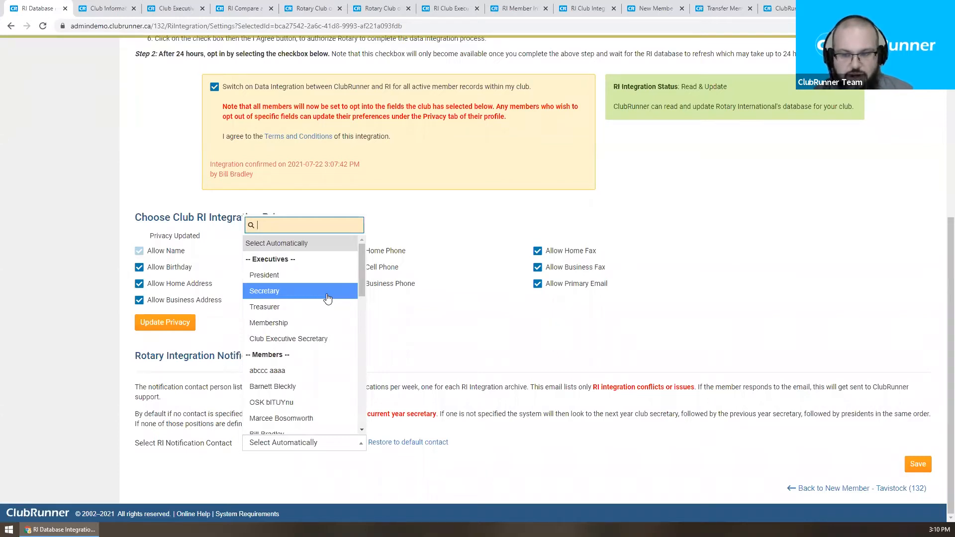
click(325, 338)
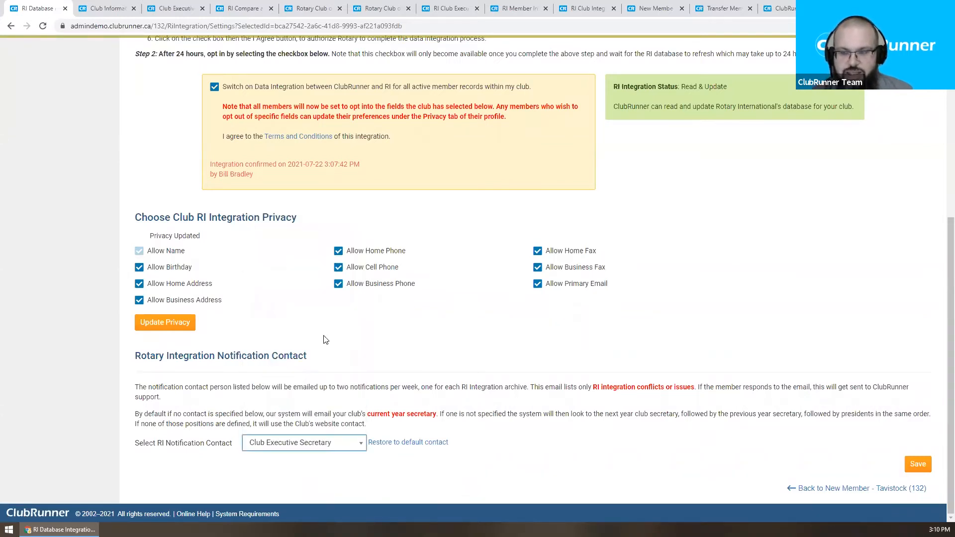
click(918, 464)
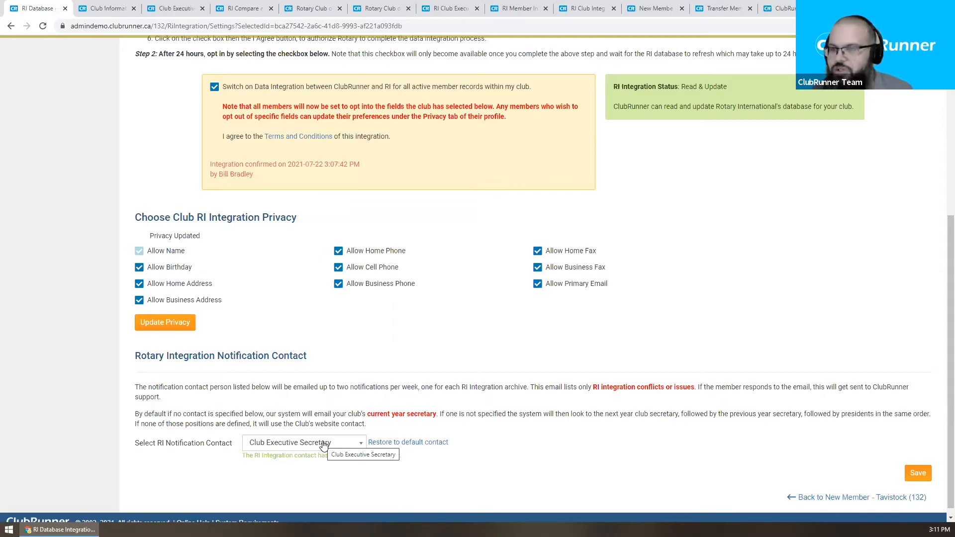
scroll(323, 444, up, 6)
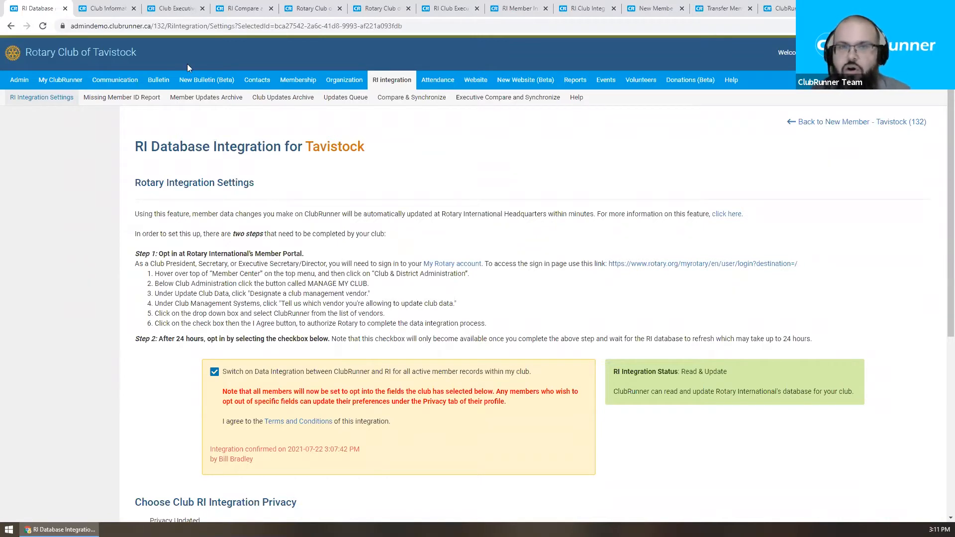
Step: Close the RI Database Integration page and review the club's charter date, Jan 30, 1992
click(65, 9)
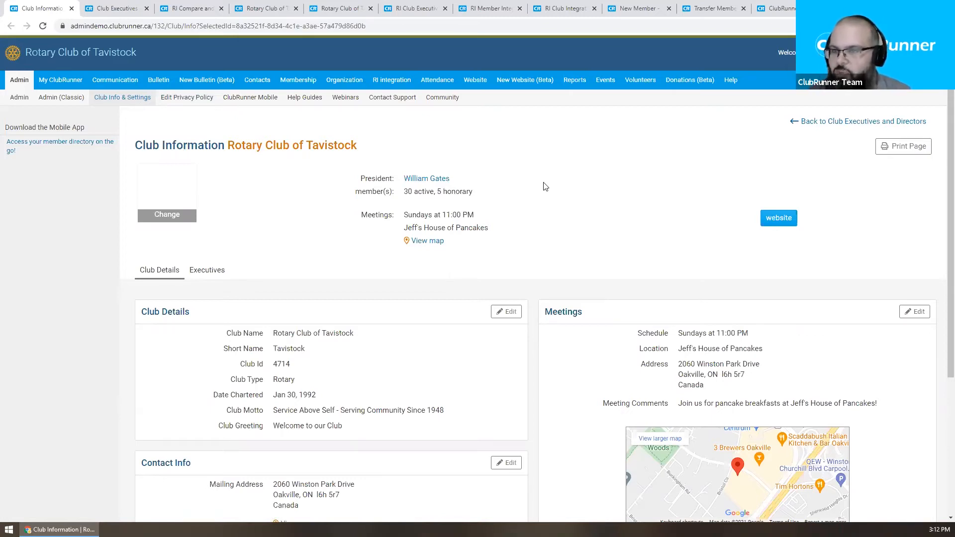
scroll(546, 186, down, 2)
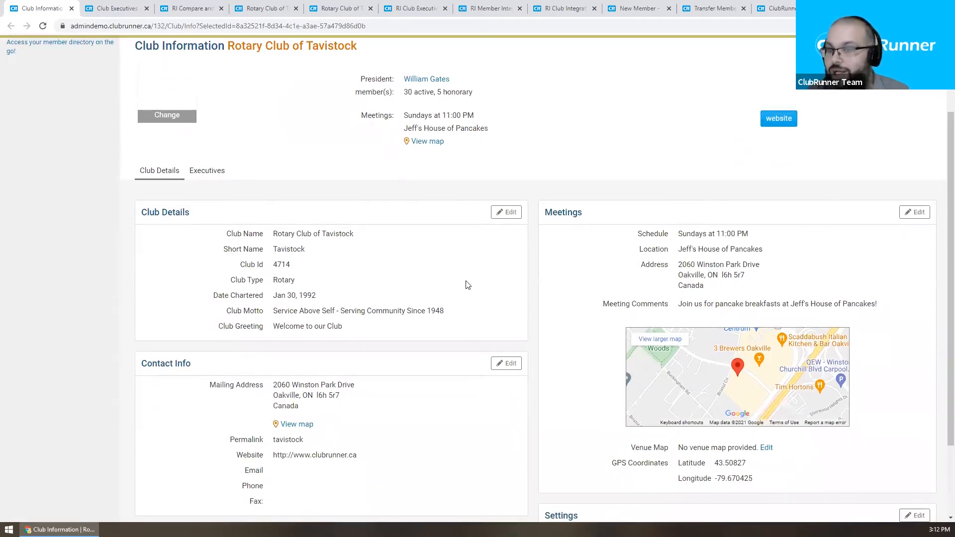
scroll(468, 285, down, 1)
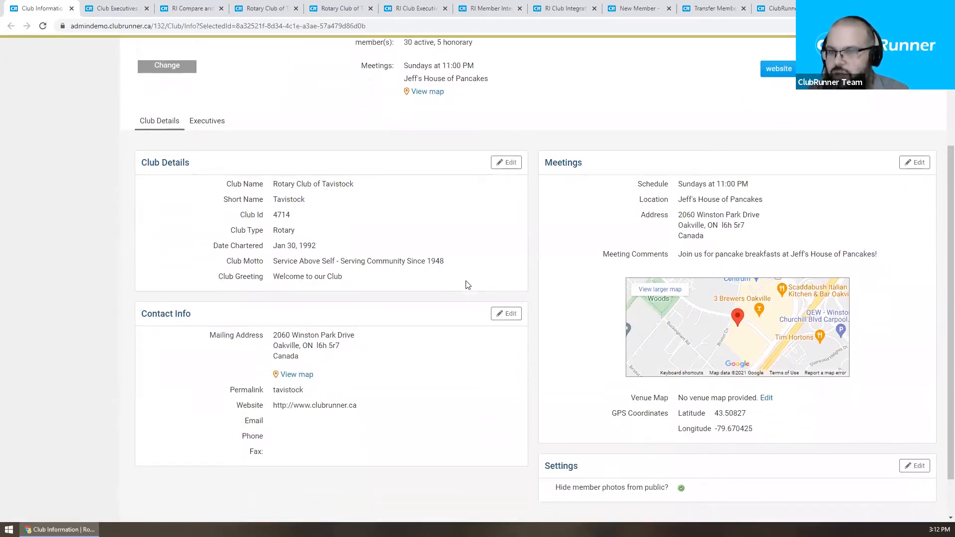
triple_click(220, 249)
click(221, 250)
drag(398, 249, 203, 251)
click(202, 250)
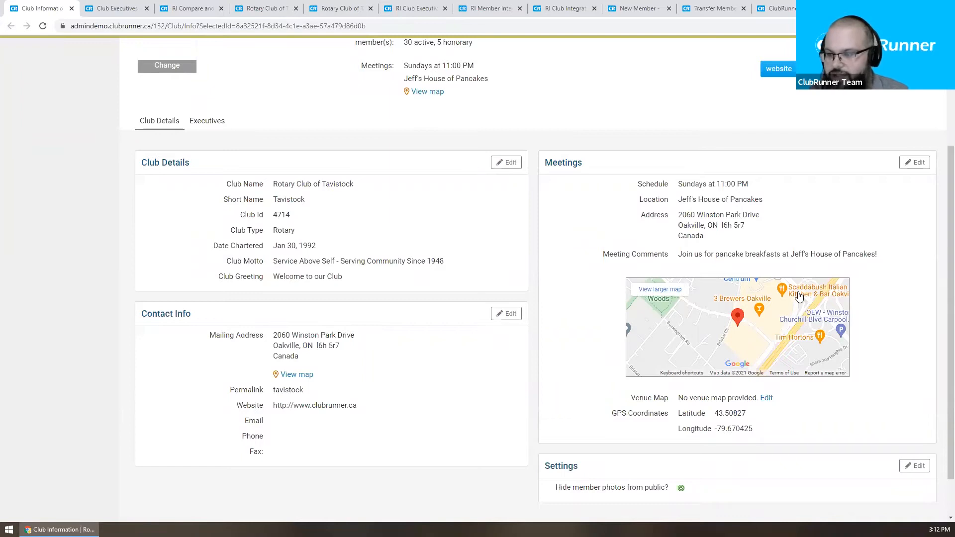
Step: Review the club's mailing address and open the Contact Info panel for editing
scroll(800, 297, down, 2)
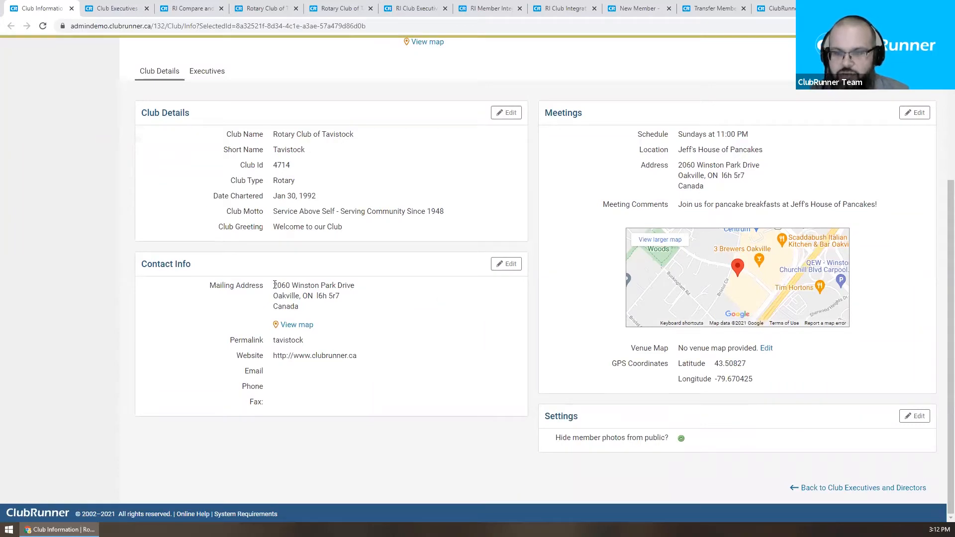
drag(275, 285, 369, 304)
click(367, 313)
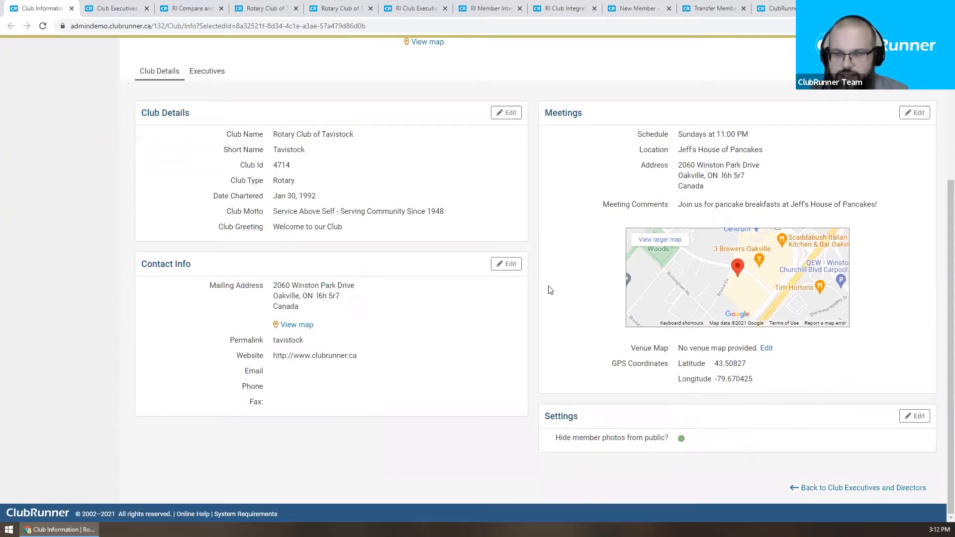
click(508, 265)
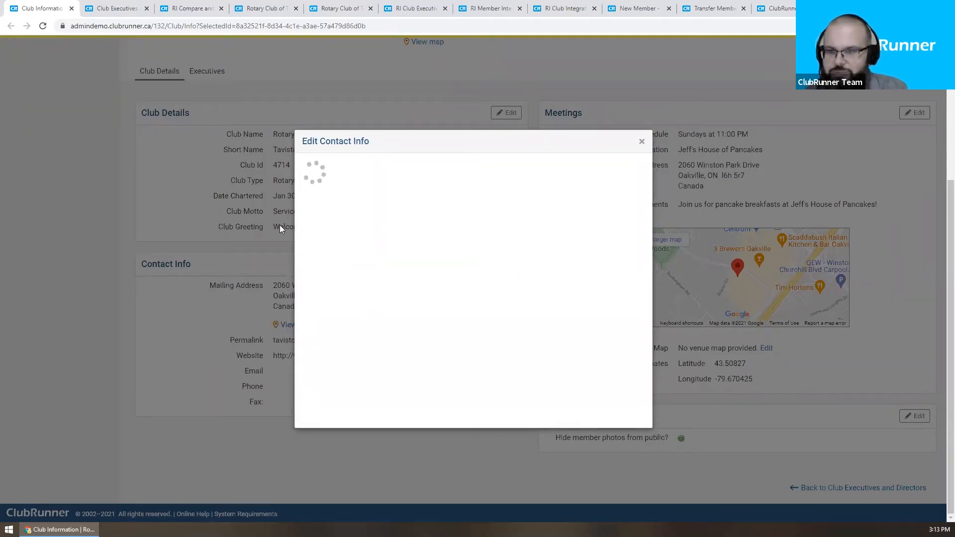
Step: Look through the other open ClubRunner pages and return to the Club Information page
click(139, 6)
click(194, 8)
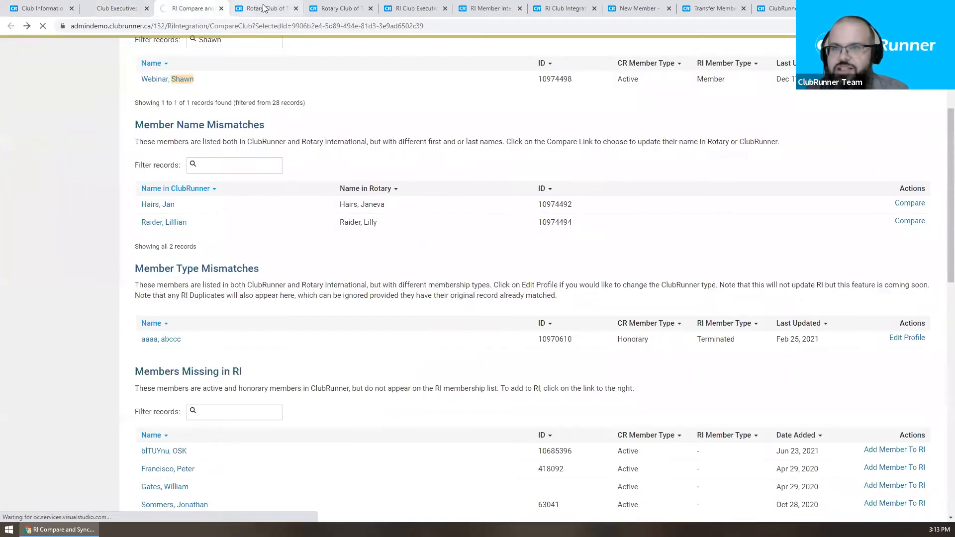
click(269, 8)
click(344, 9)
click(417, 8)
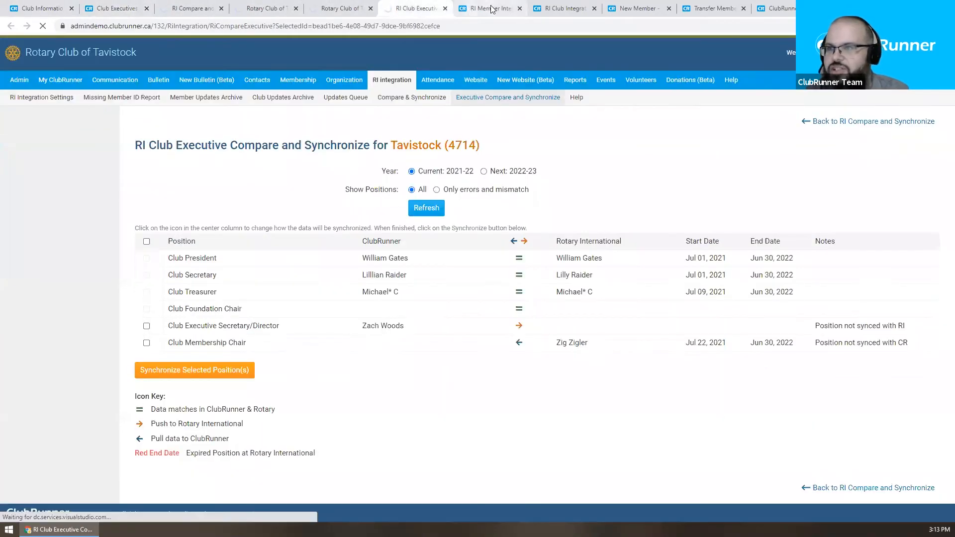
click(490, 8)
click(579, 9)
click(636, 9)
click(714, 9)
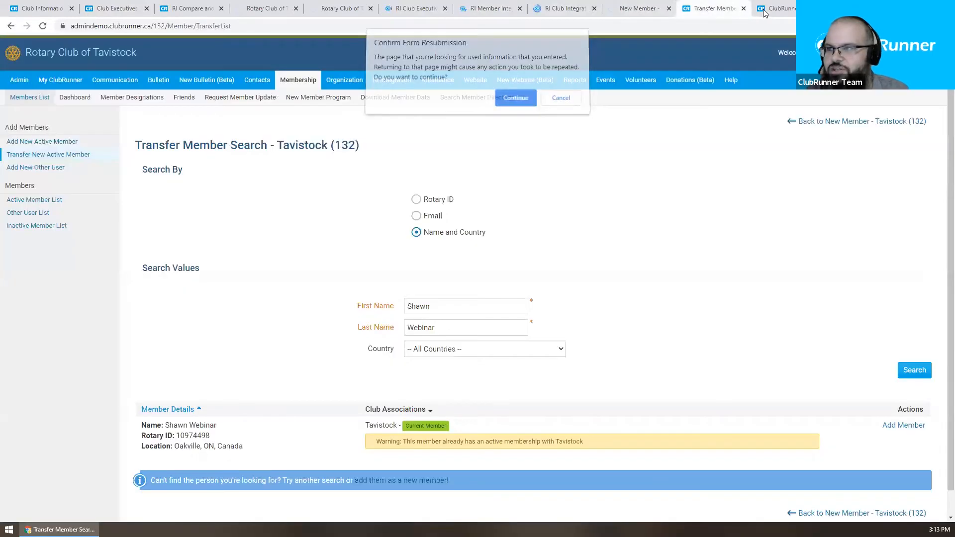
click(767, 11)
click(96, 9)
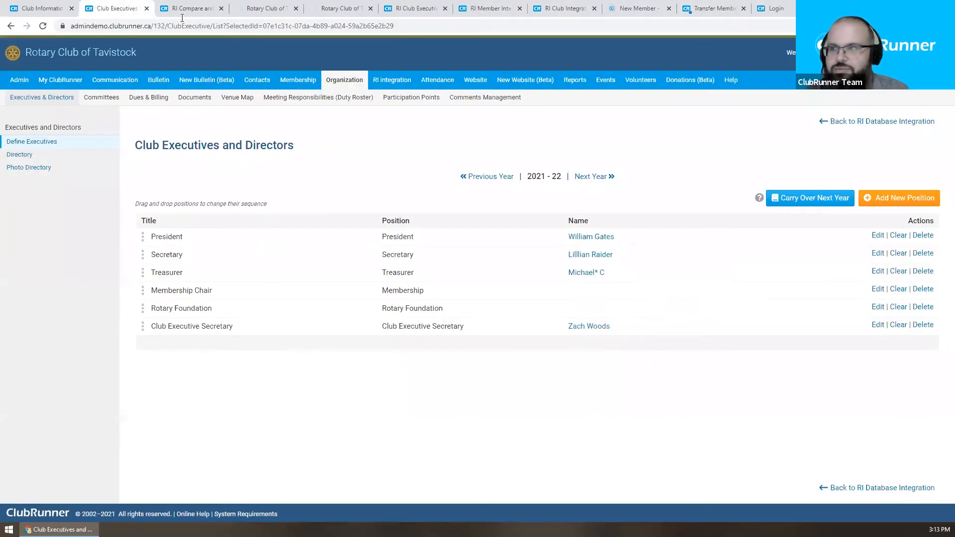
click(714, 6)
click(556, 101)
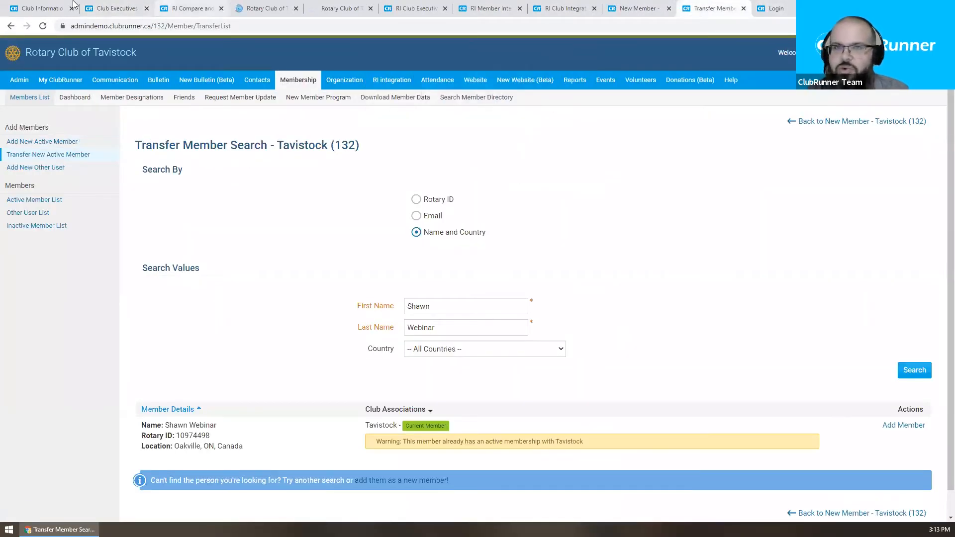
click(42, 8)
click(109, 5)
click(56, 5)
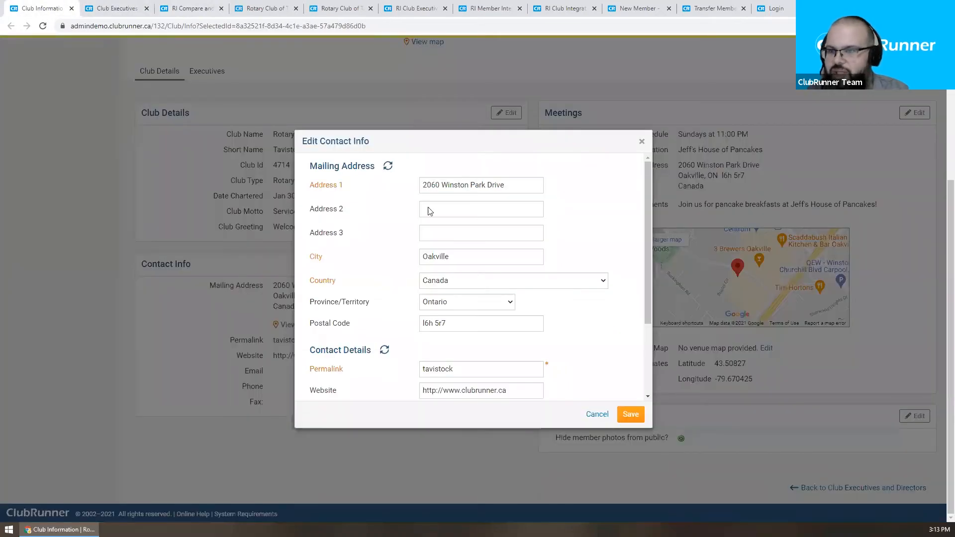
Step: Enter 'Unit 400' as Address 2 in the Edit Contact Info dialog
scroll(608, 271, up, 2)
scroll(607, 270, up, 2)
scroll(607, 288, down, 3)
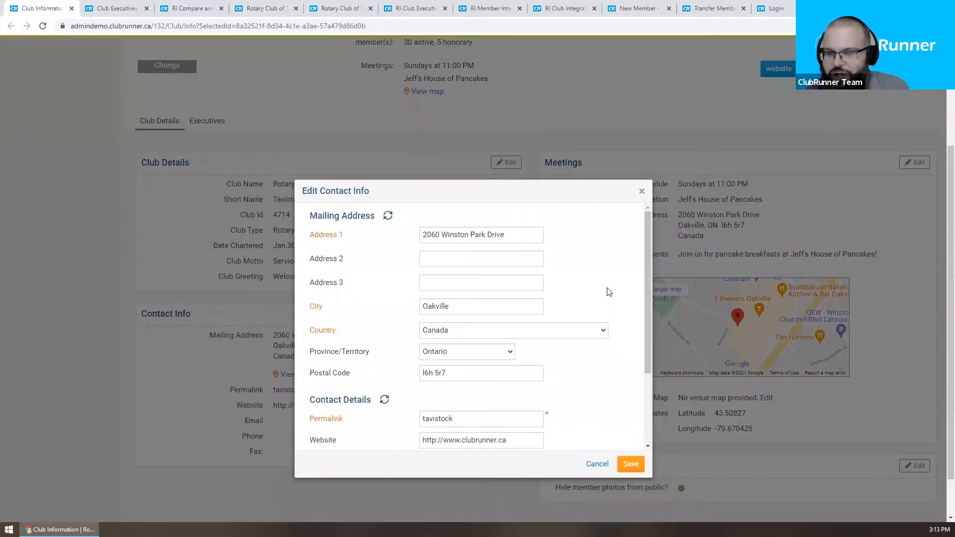
scroll(608, 293, down, 2)
scroll(608, 294, up, 2)
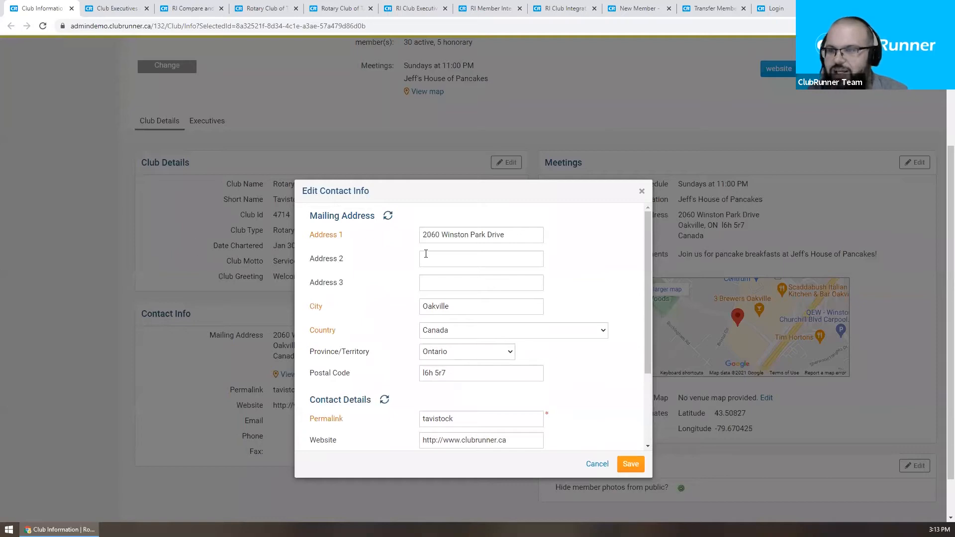
click(455, 260)
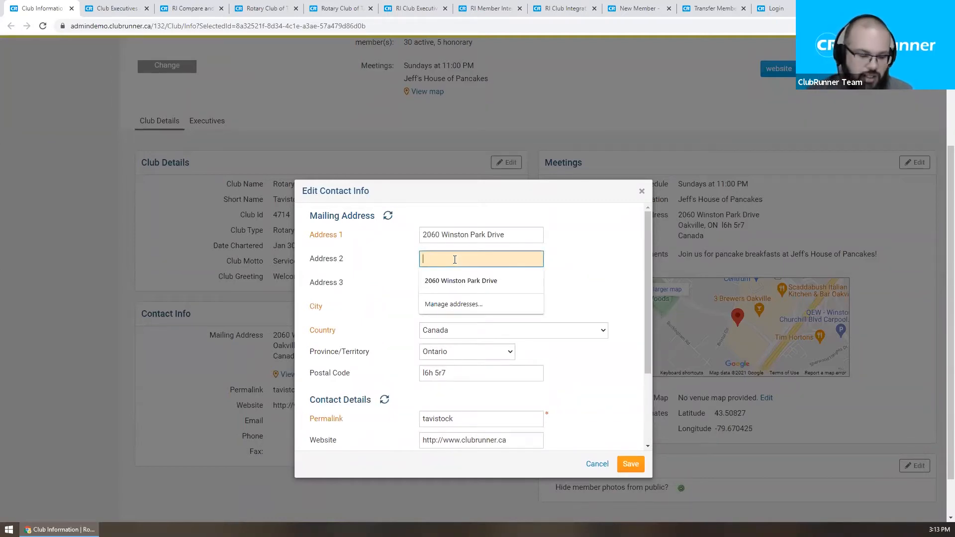
text(Unite)
key(BackSpace)
text(400)
click(552, 286)
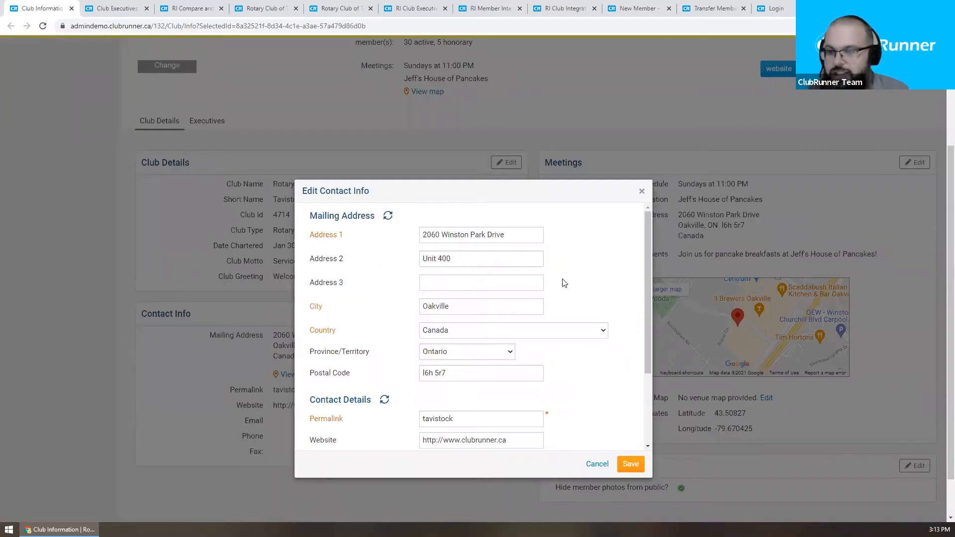
Step: Leave the website and club email unchanged and save the contact info
scroll(592, 282, down, 1)
scroll(580, 288, down, 1)
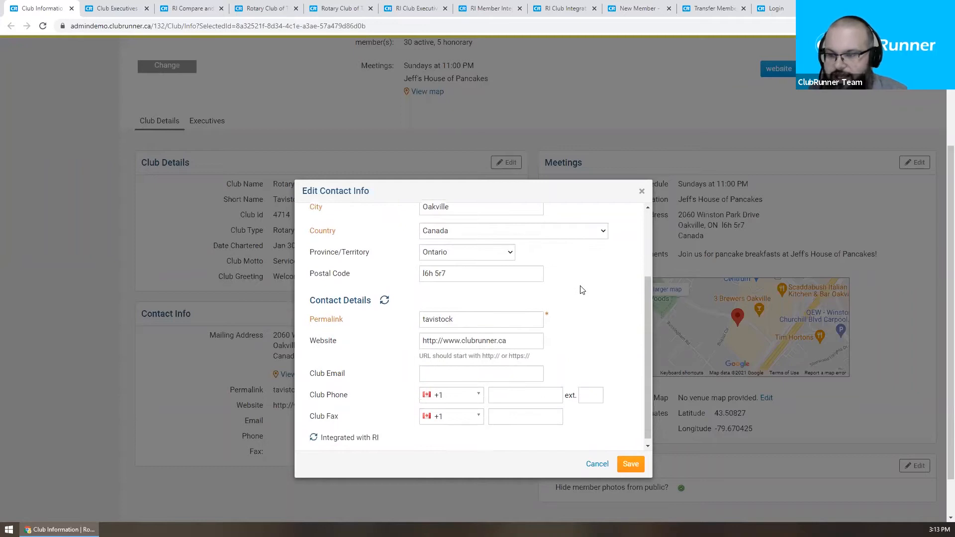
triple_click(516, 341)
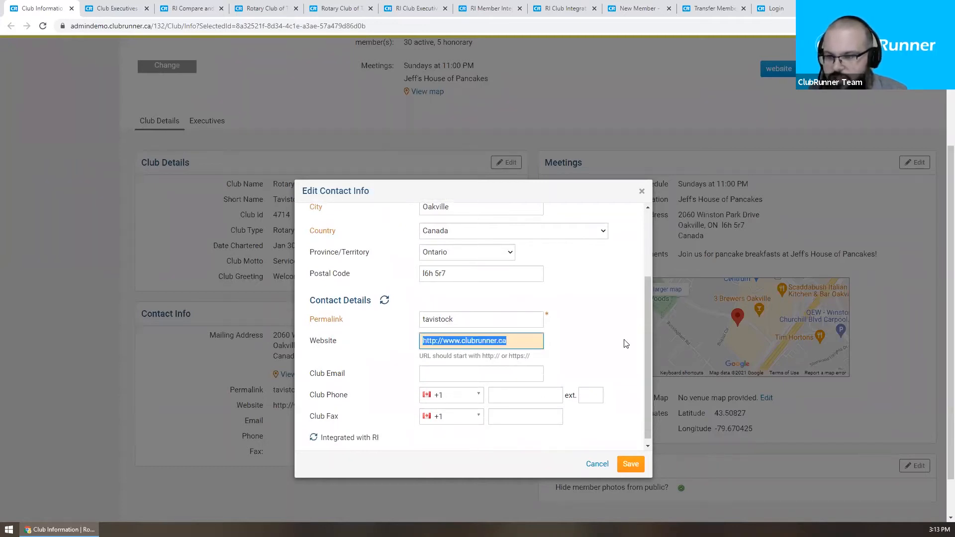
click(573, 337)
scroll(573, 338, down, 1)
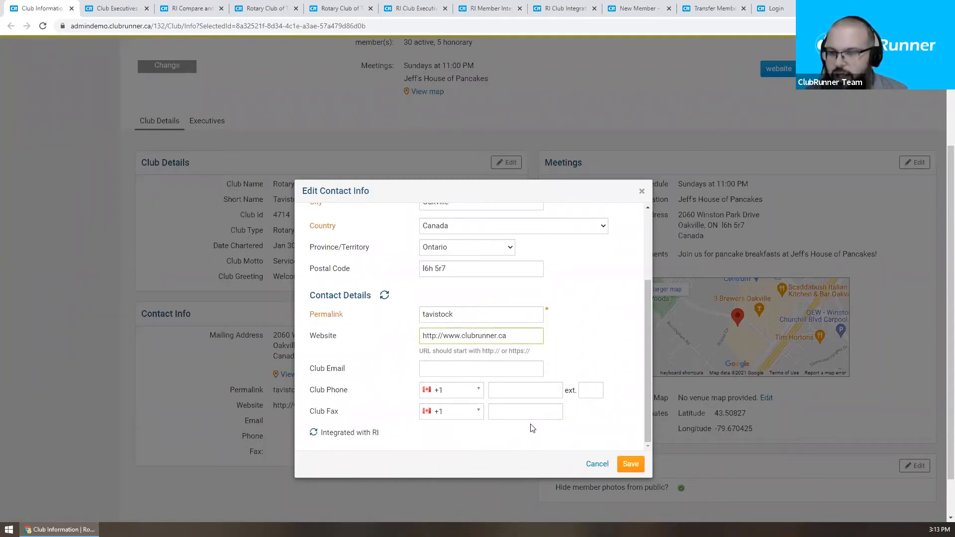
click(420, 371)
click(351, 354)
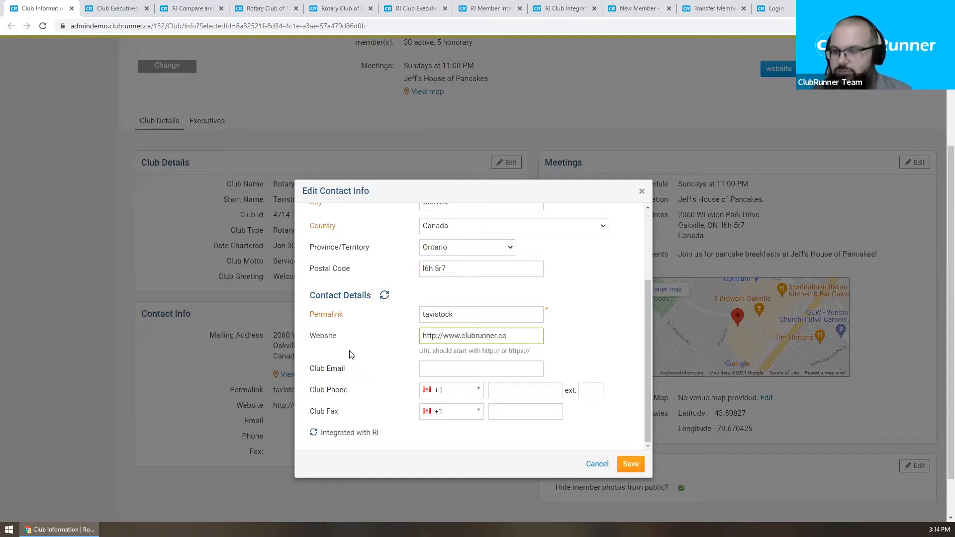
click(632, 464)
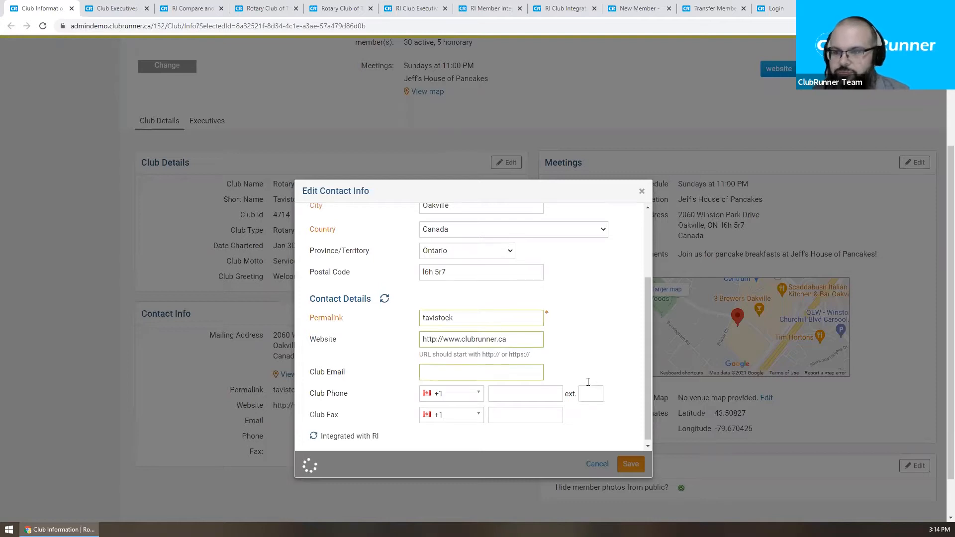
Step: Scroll the Club Information page to check the mailing address now lists Unit 400
scroll(588, 382, up, 2)
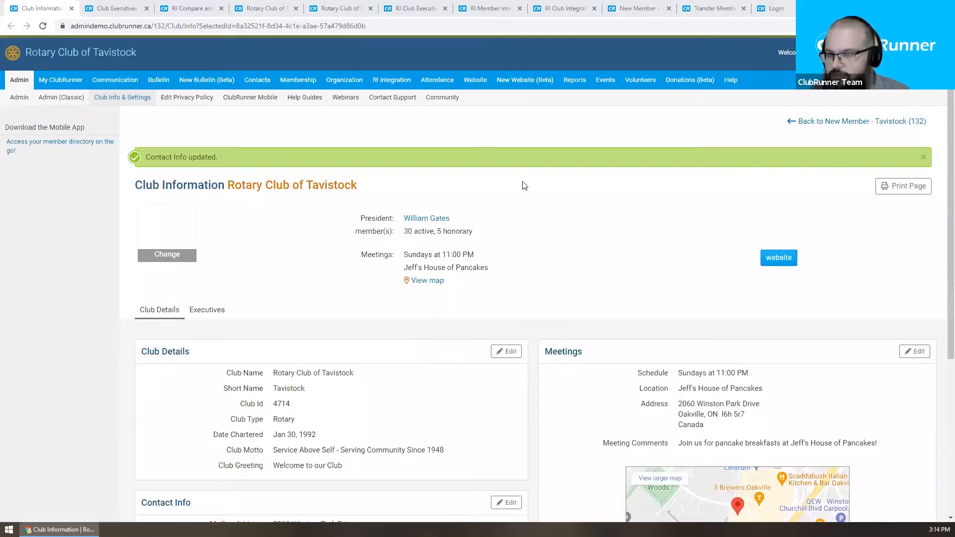
scroll(522, 186, down, 4)
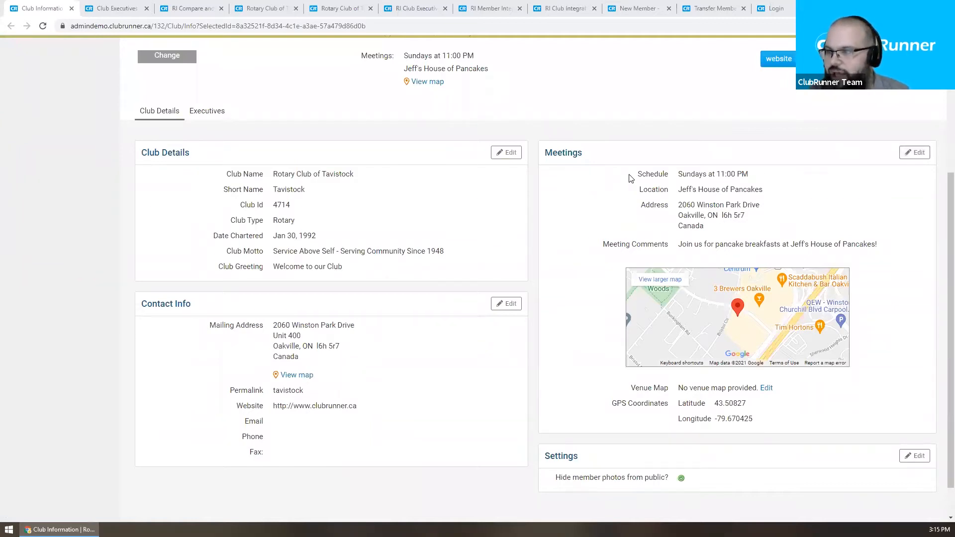
Step: Open Edit Meetings and set the Sunday 11:00 meeting time to AM
click(920, 154)
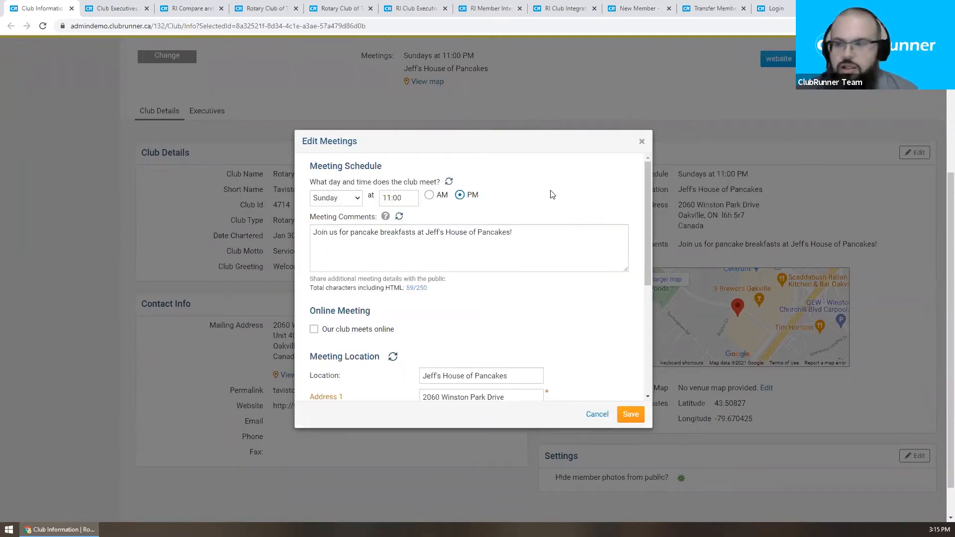
click(385, 198)
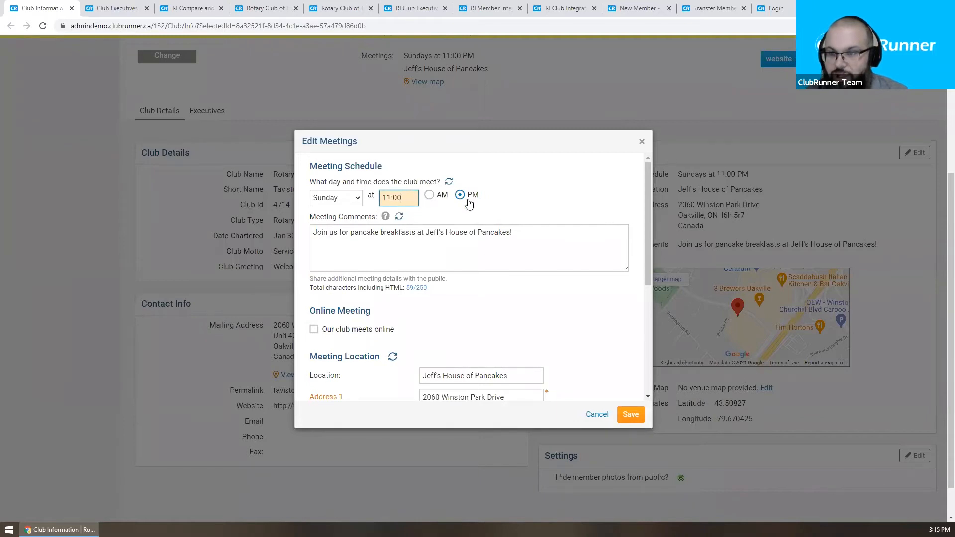
click(436, 197)
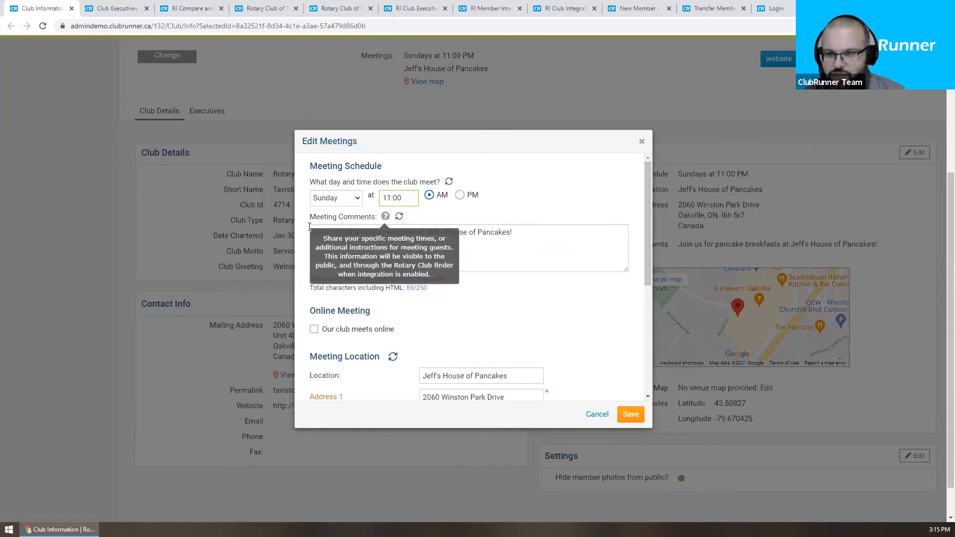
drag(313, 233, 527, 231)
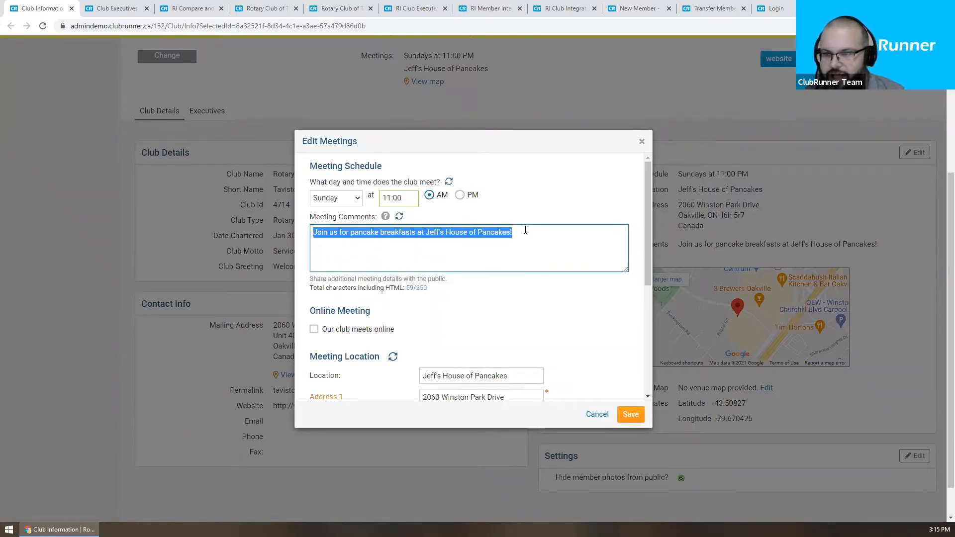
click(531, 239)
scroll(579, 271, down, 4)
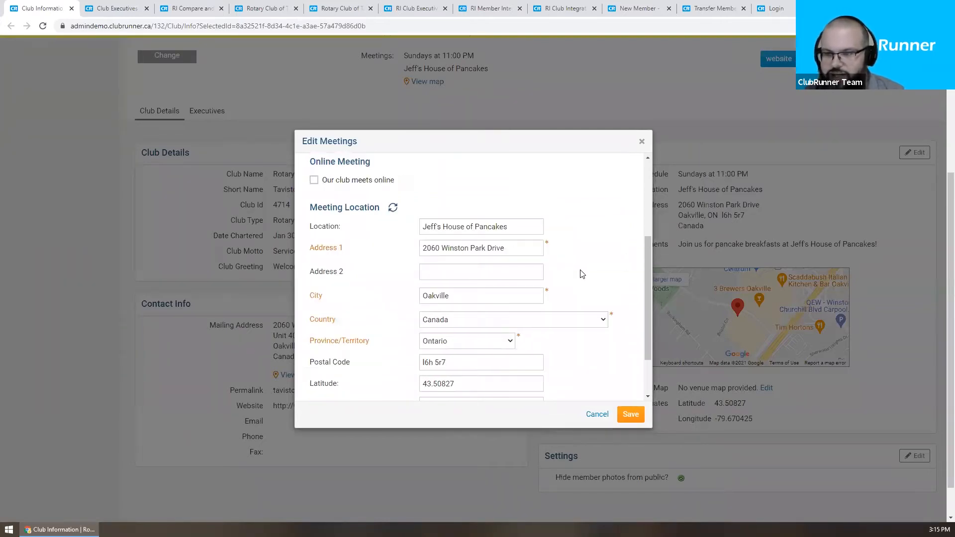
scroll(588, 263, down, 1)
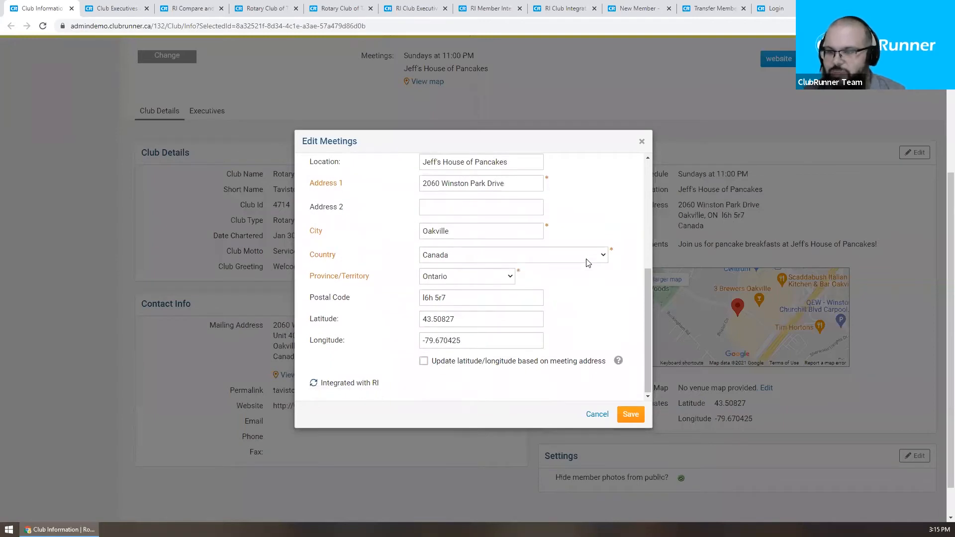
scroll(588, 263, up, 6)
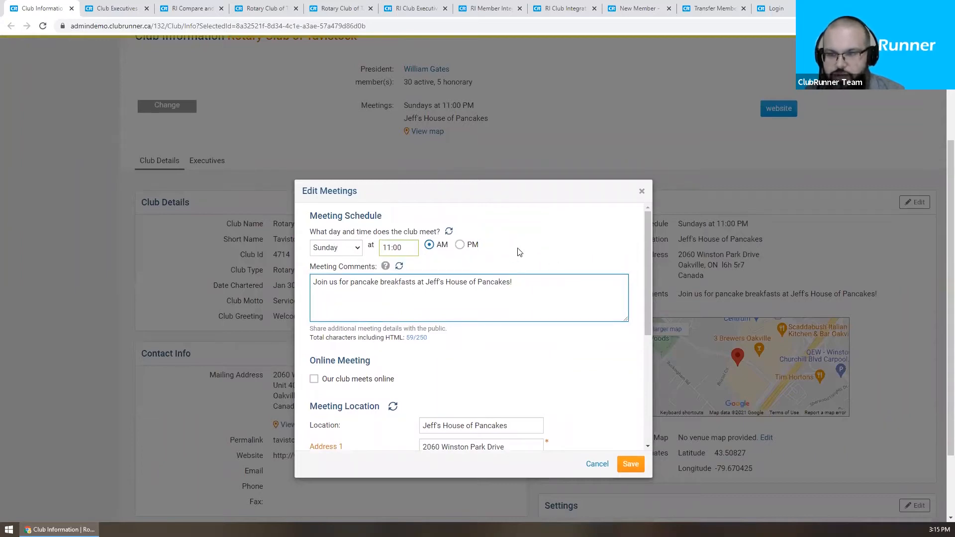
Step: Toggle the 'Our club meets online' option in the Edit Meetings dialog
scroll(498, 252, down, 1)
drag(337, 232, 552, 246)
click(552, 246)
click(358, 329)
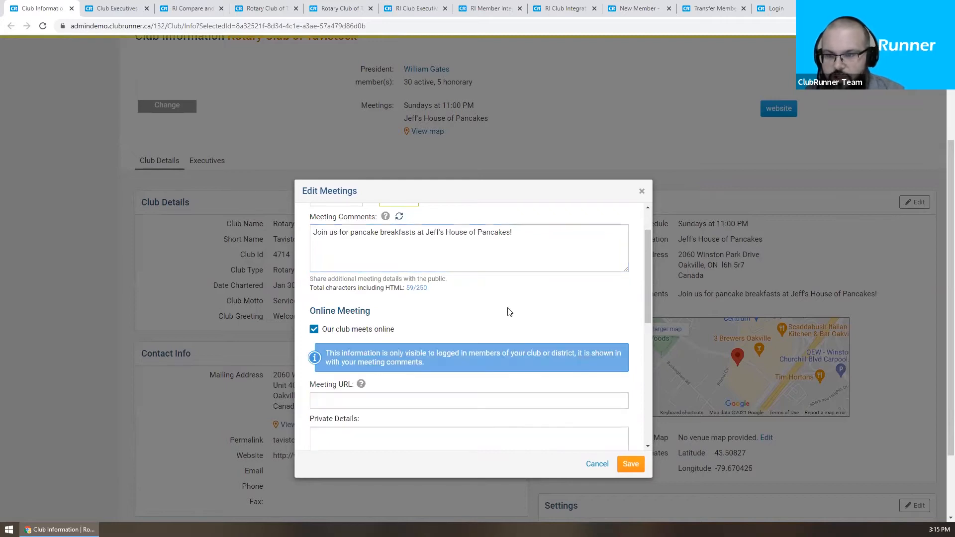
scroll(524, 306, down, 1)
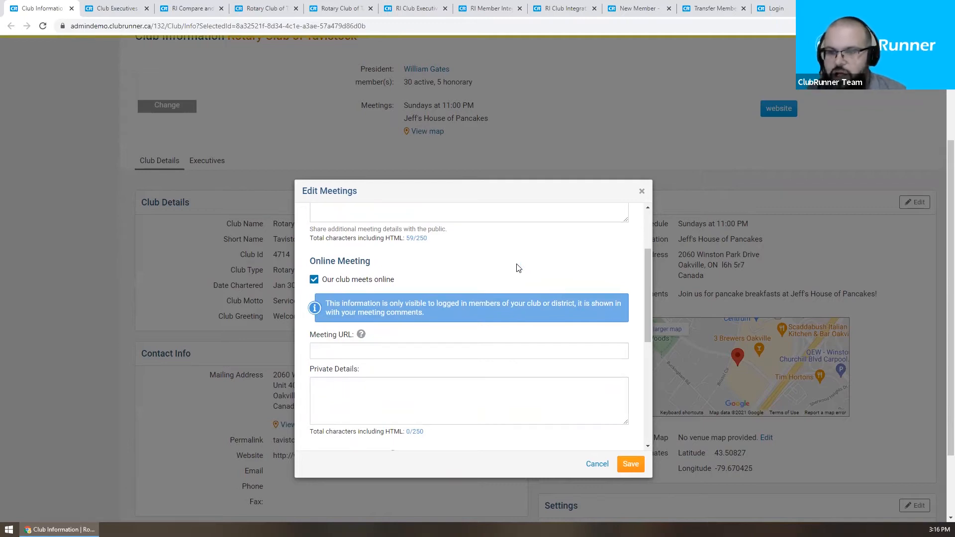
click(416, 354)
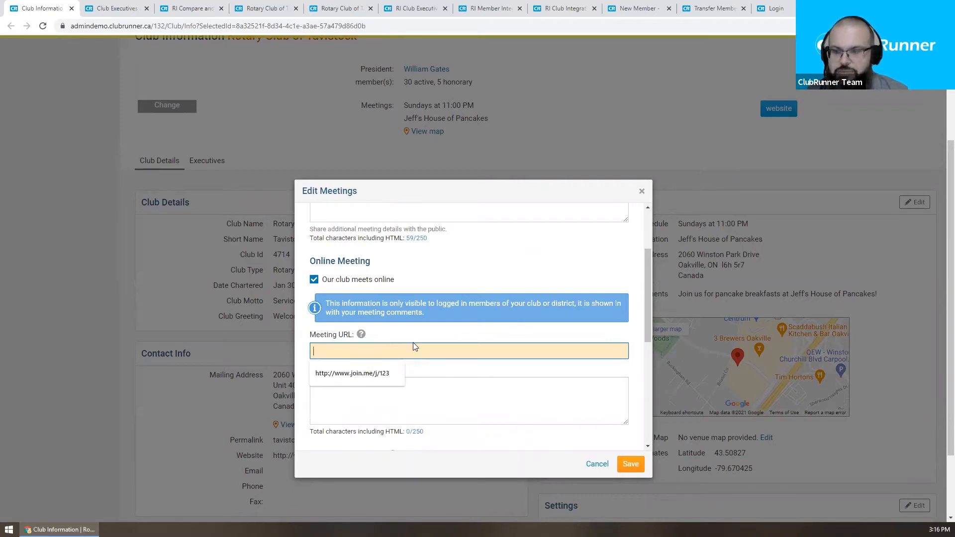
click(371, 374)
click(409, 390)
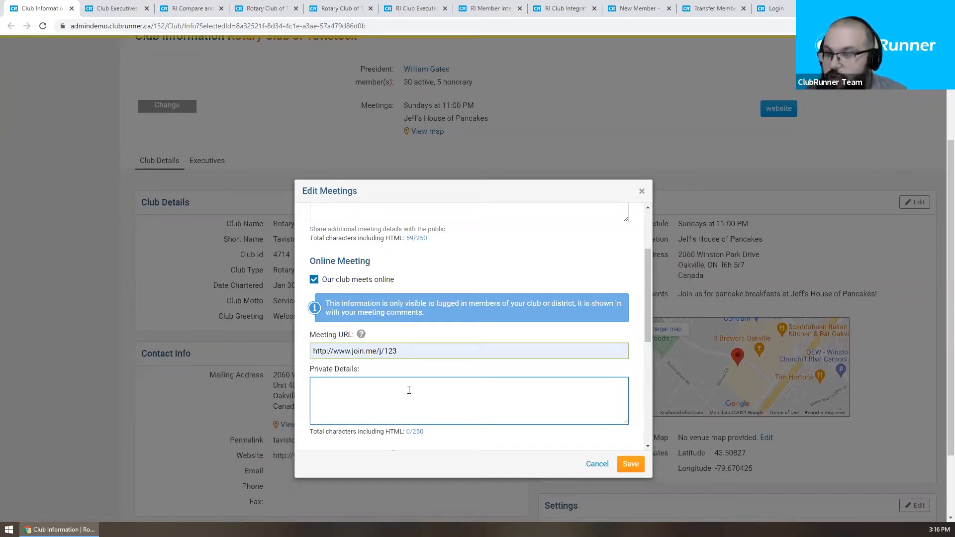
click(431, 343)
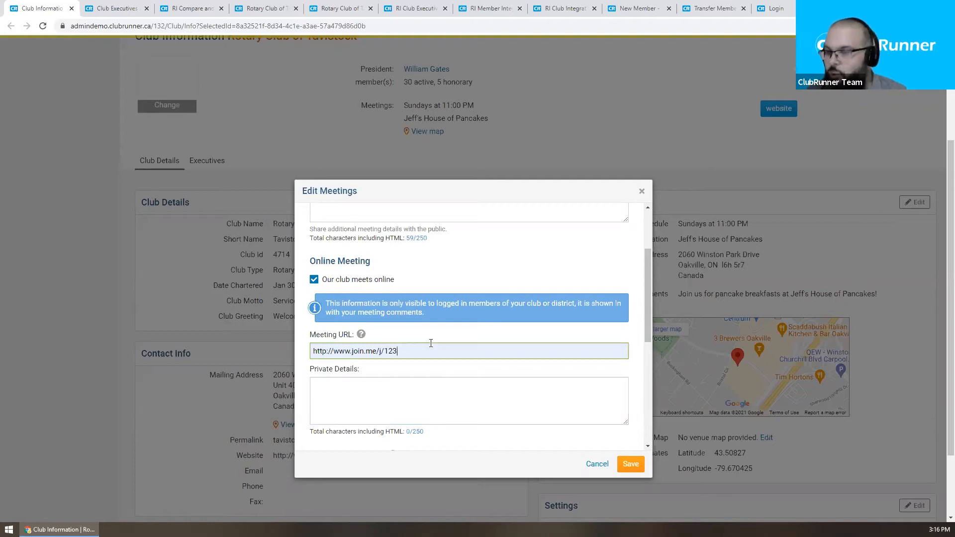
click(443, 395)
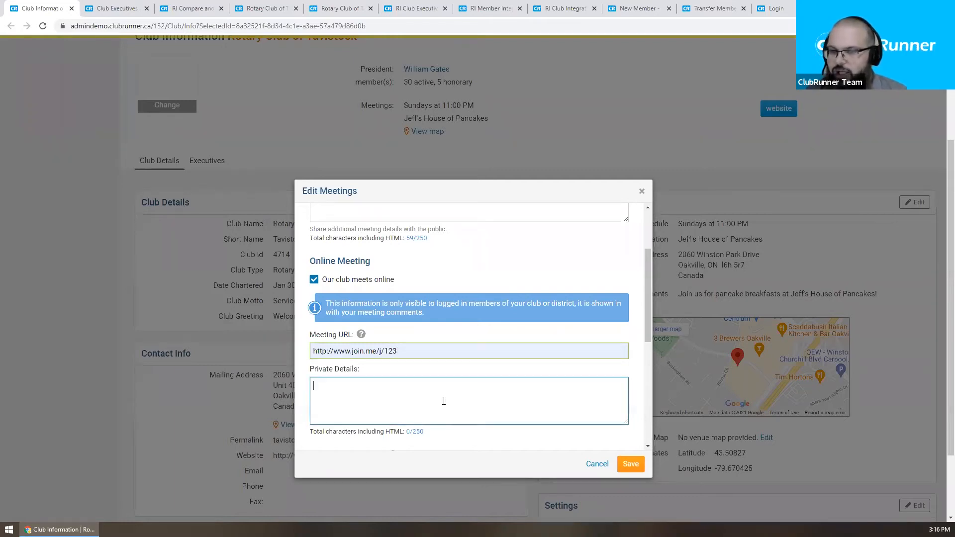
click(422, 354)
click(428, 396)
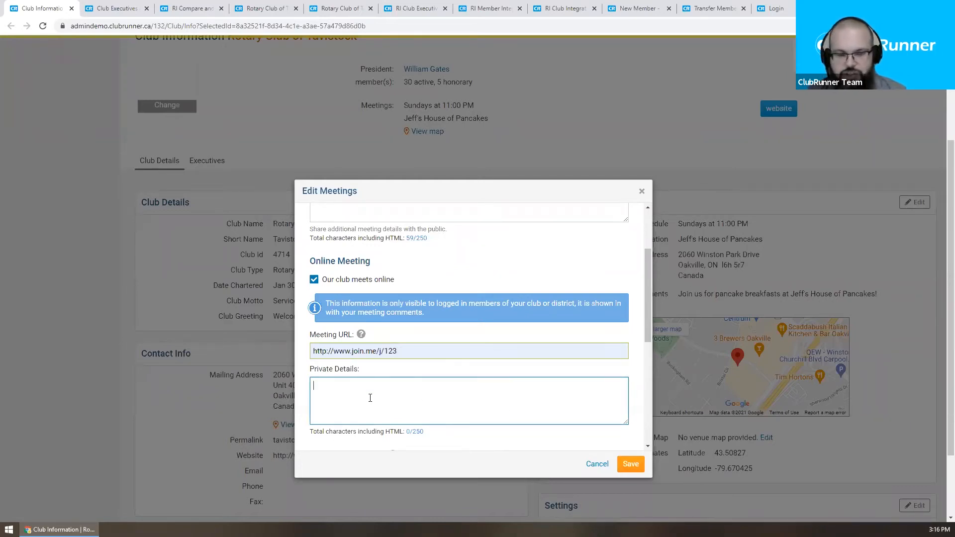
scroll(392, 378, down, 1)
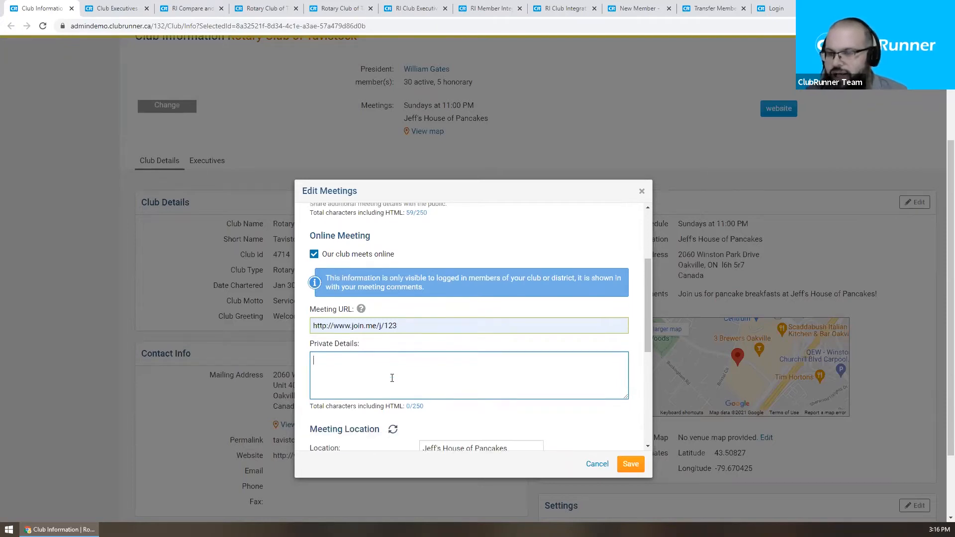
scroll(552, 409, up, 2)
scroll(553, 404, down, 2)
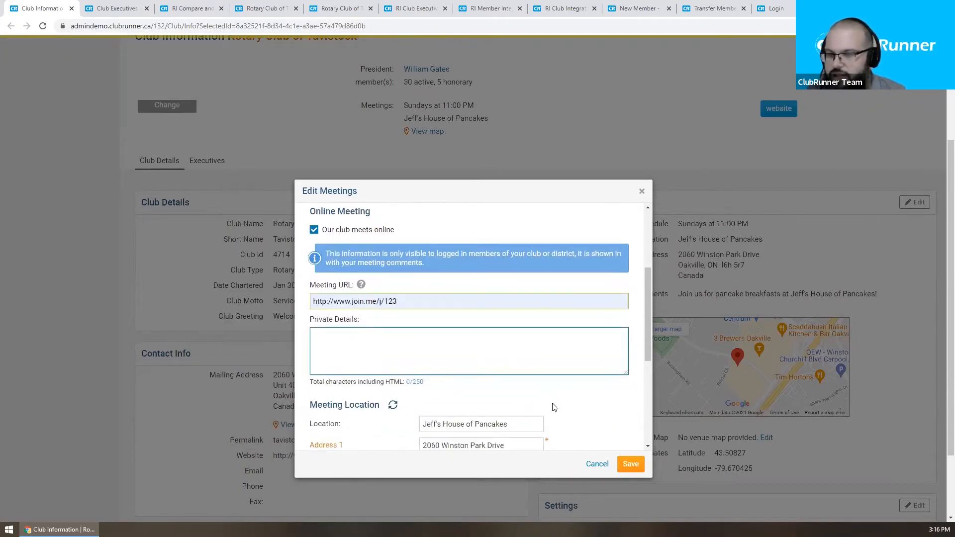
scroll(553, 403, down, 1)
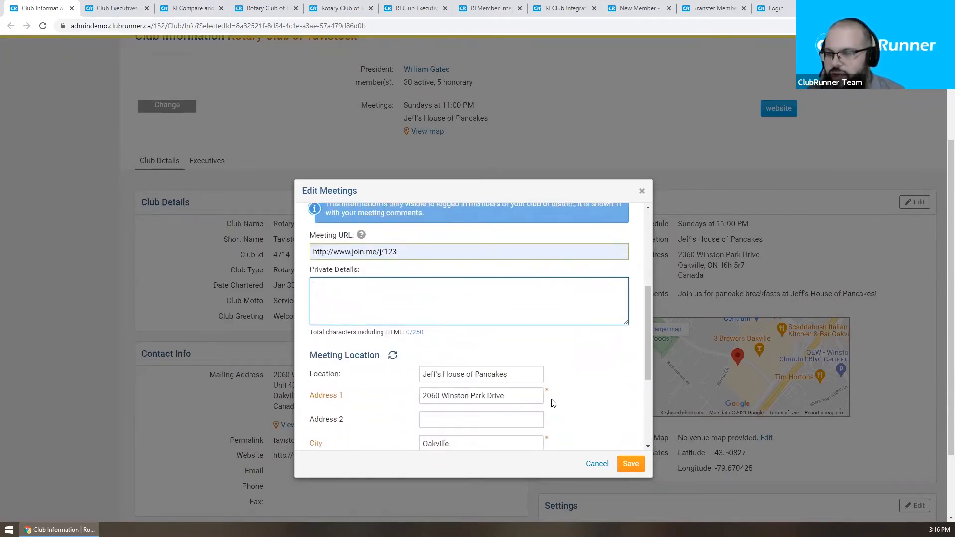
scroll(551, 399, up, 3)
Step: Turn off the online meeting option for the Sunday 11:00 AM meeting
click(338, 330)
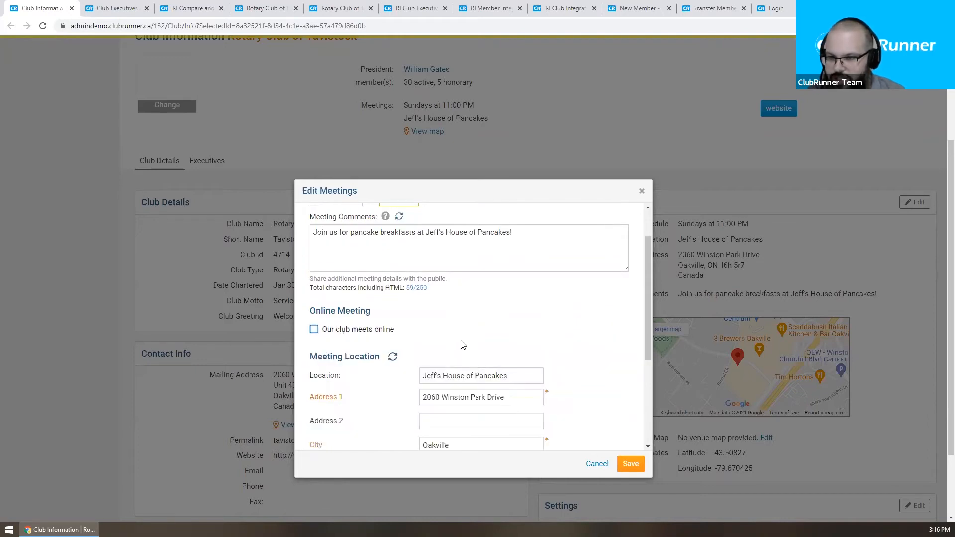
scroll(554, 388, down, 3)
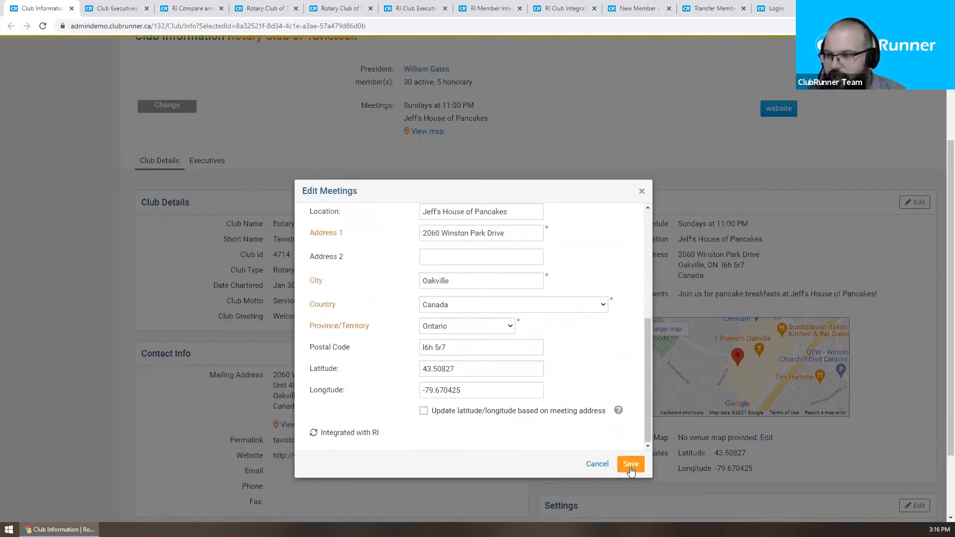
scroll(569, 393, up, 1)
scroll(570, 393, down, 1)
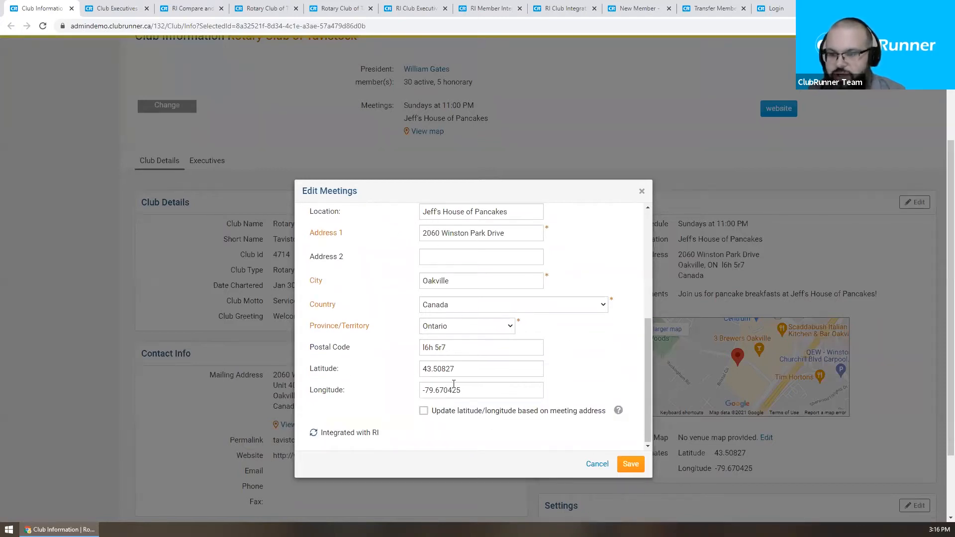
Step: Enable 'Update latitude/longitude based on meeting address' and save the meeting
drag(462, 371, 394, 370)
click(394, 370)
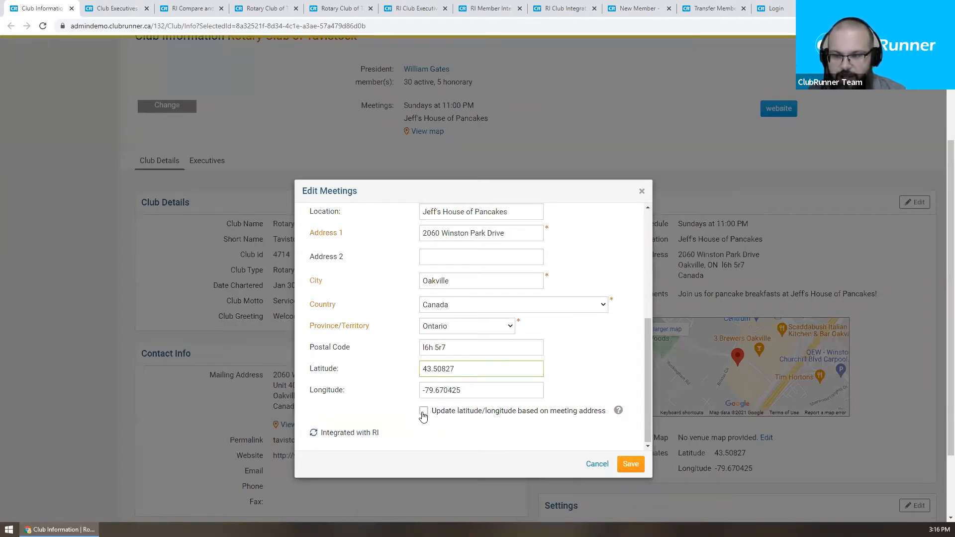
click(423, 413)
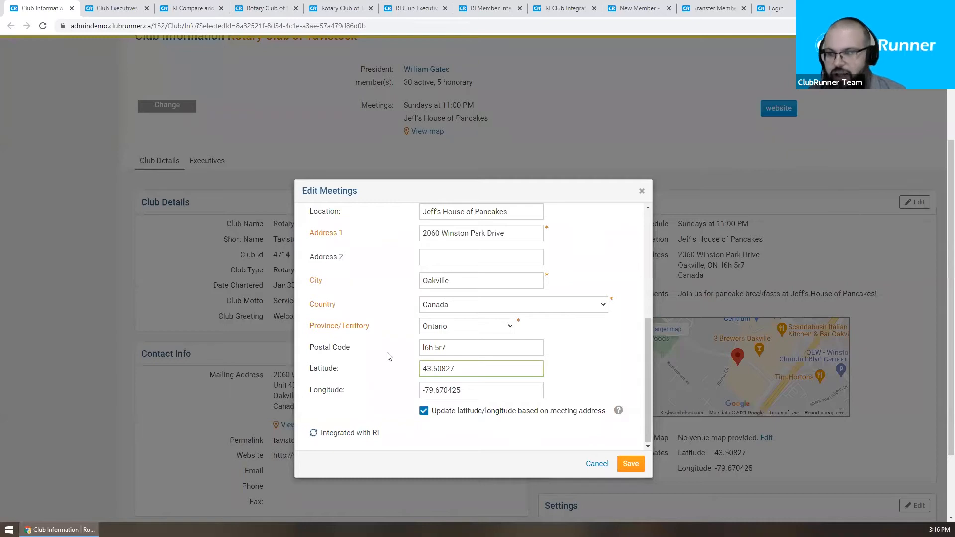
click(631, 464)
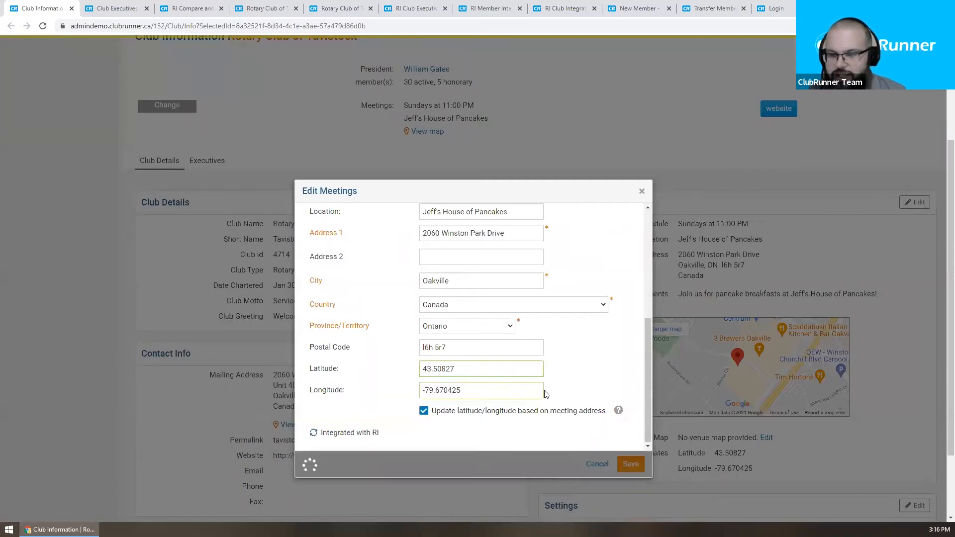
scroll(545, 383, up, 2)
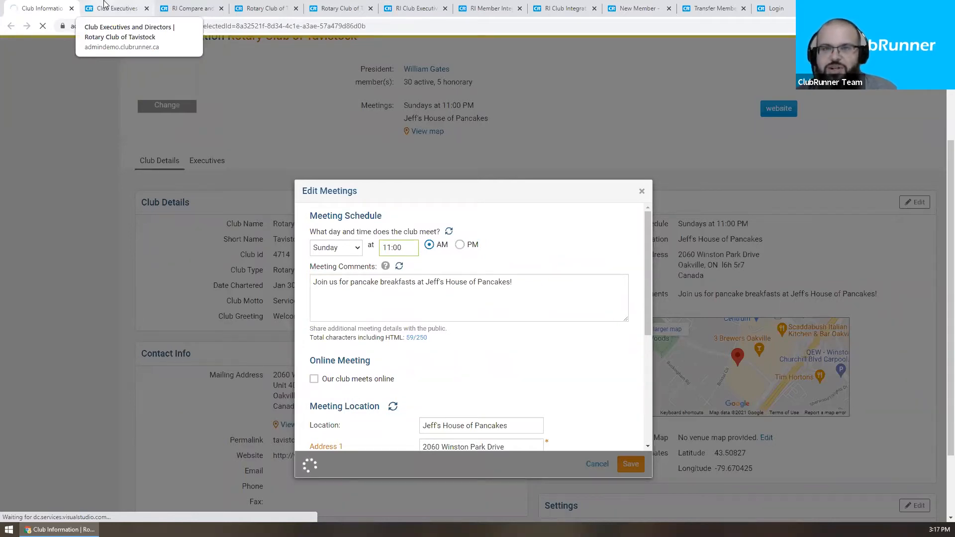
Step: Show the 2021-22 Club Executives and Directors list and review the President position
click(104, 5)
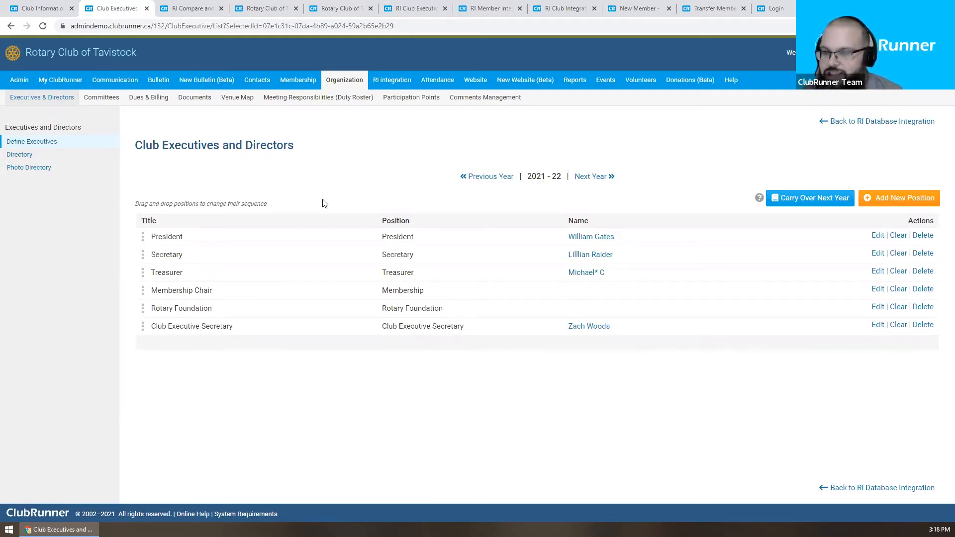
drag(379, 238, 421, 244)
click(420, 244)
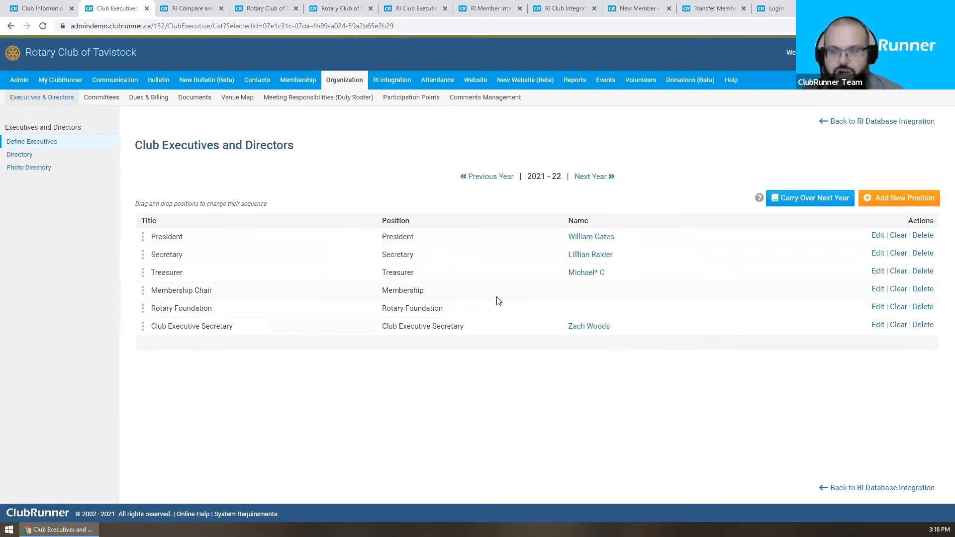
Step: Carry the 2021-22 executive positions over to 2022-23 and view that year
click(590, 177)
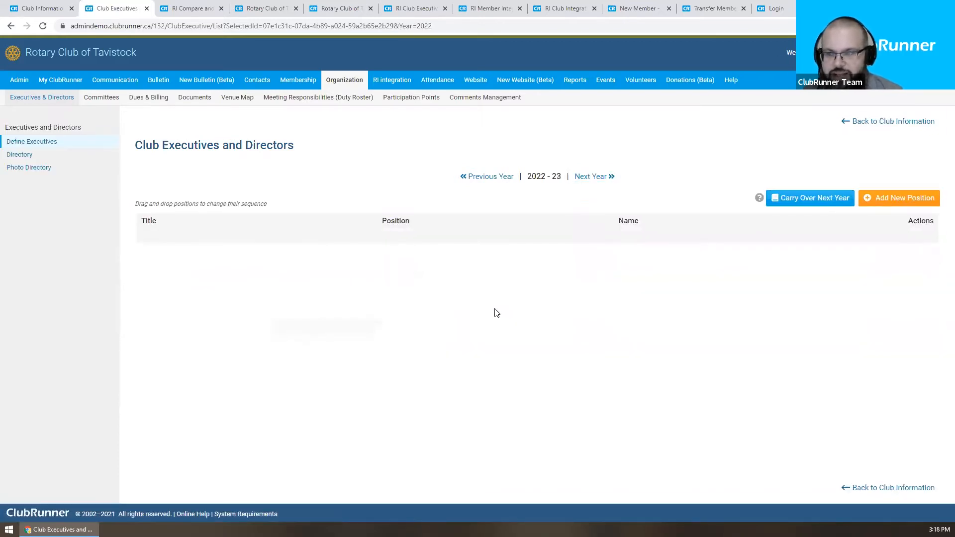
click(481, 181)
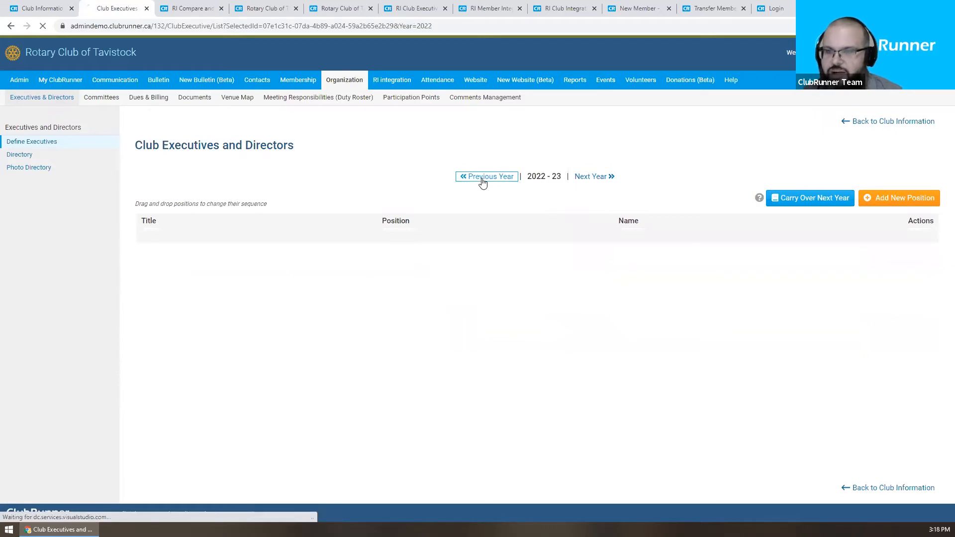
click(801, 204)
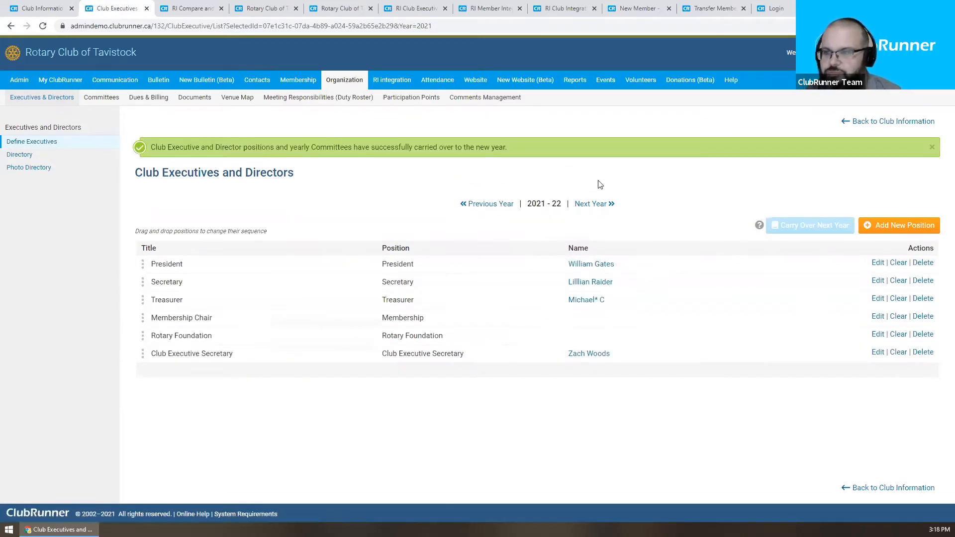
click(597, 205)
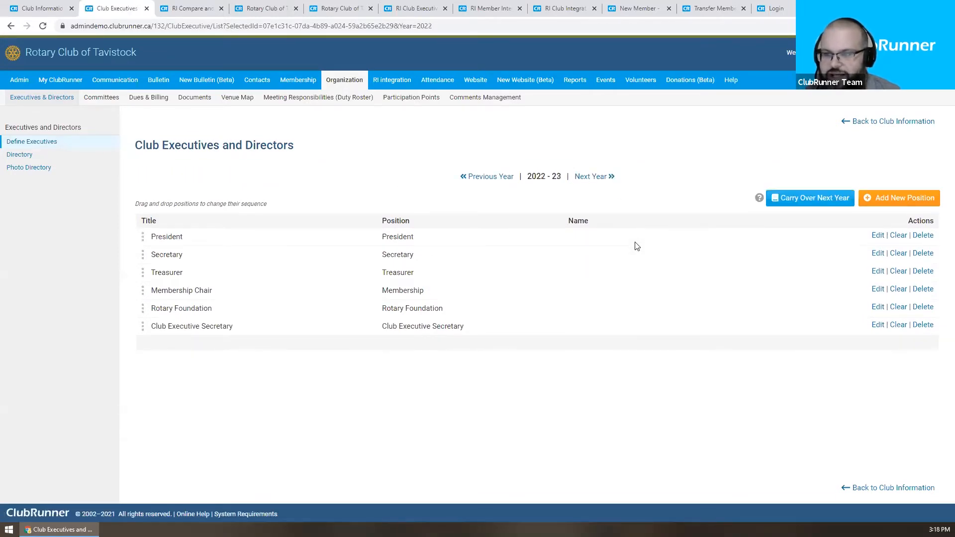
Step: Assign a member as 2022-23 President and save the position
drag(536, 176, 565, 180)
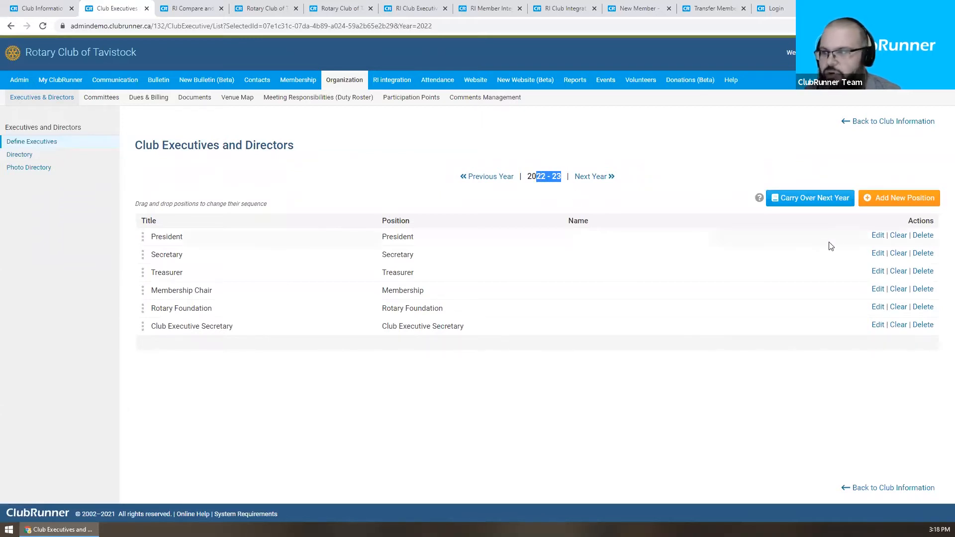
click(877, 237)
click(486, 300)
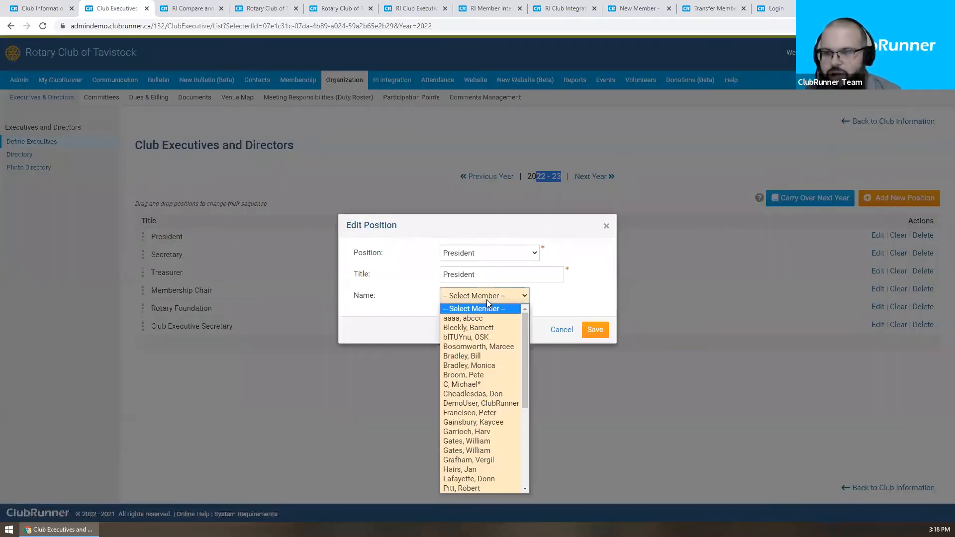
click(505, 396)
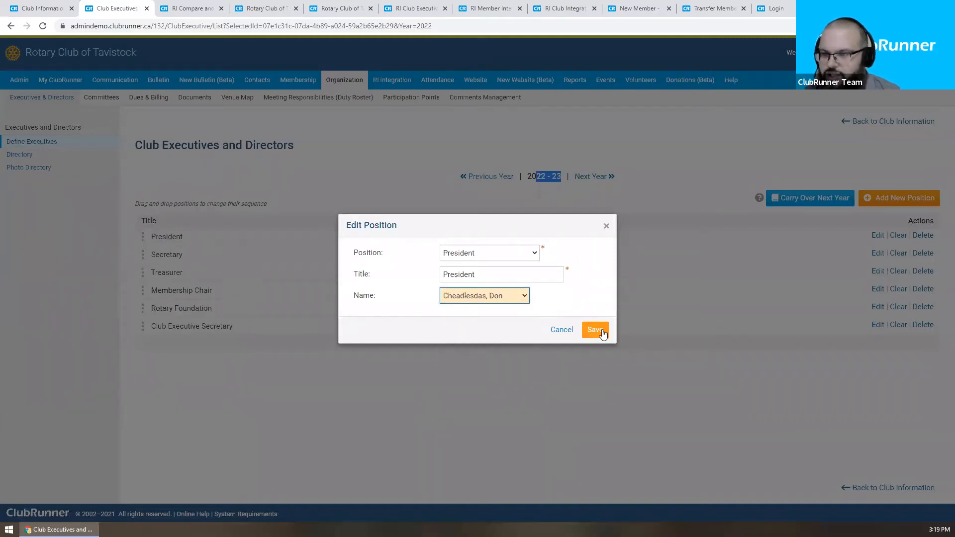
click(601, 331)
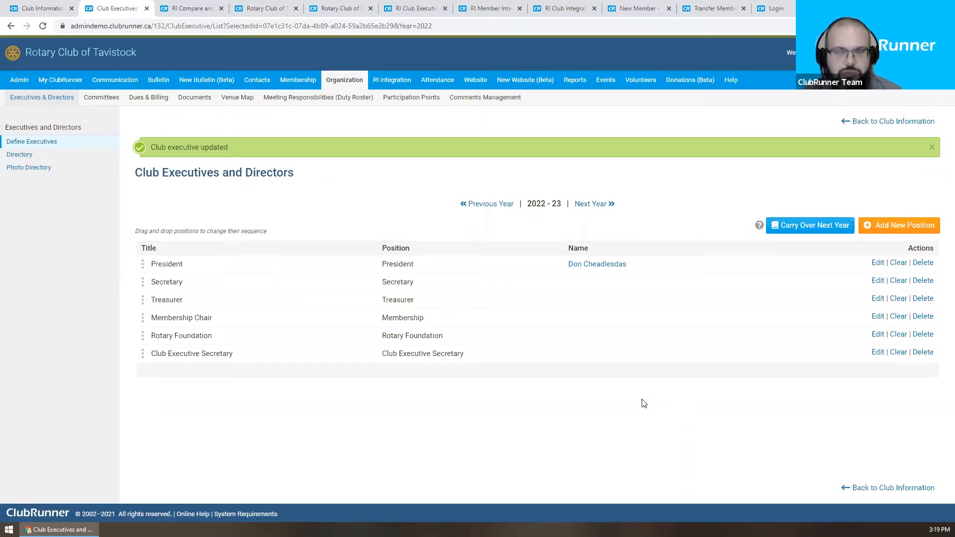
Step: Go back to the 2021-22 executives year
click(473, 206)
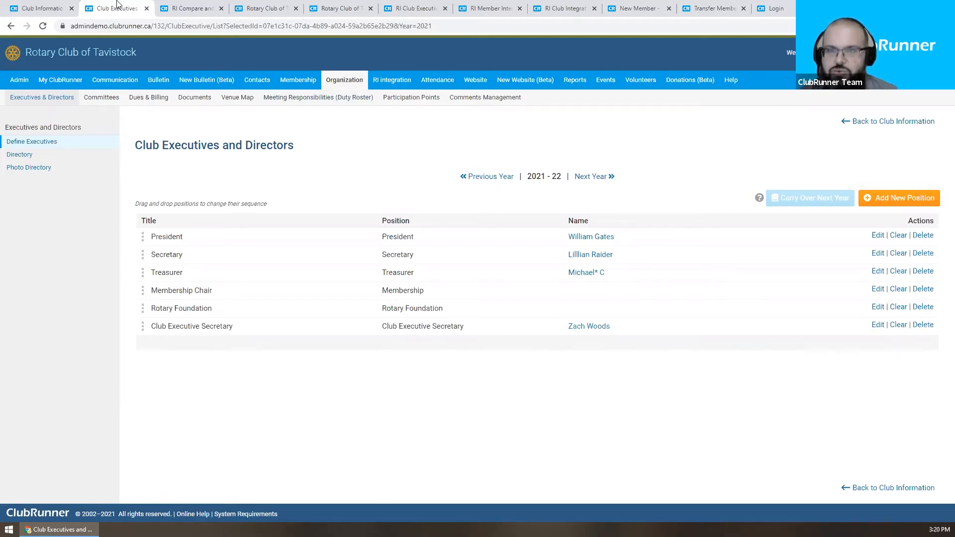
Step: Close the Club Information and Club Executives pages, returning to the compare report
click(60, 9)
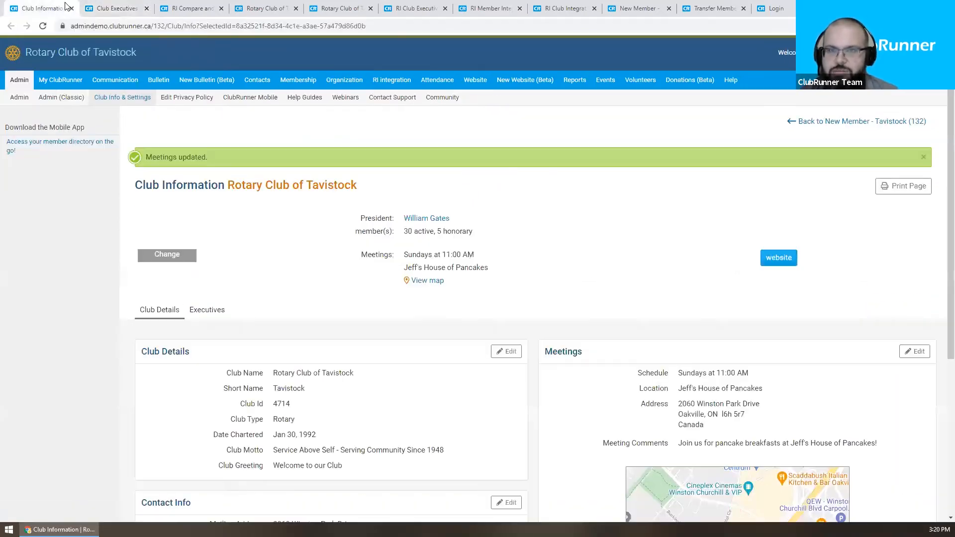
click(73, 9)
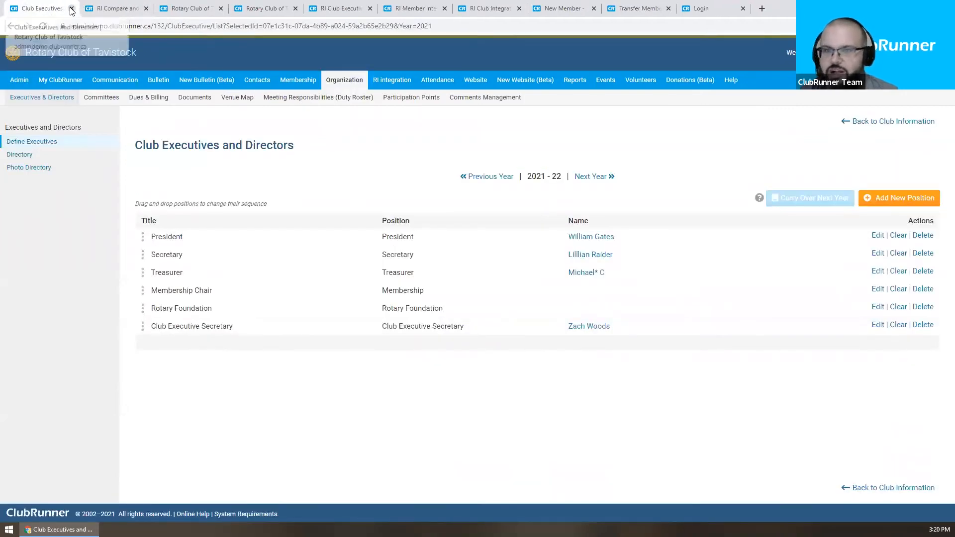
click(72, 8)
scroll(251, 157, up, 4)
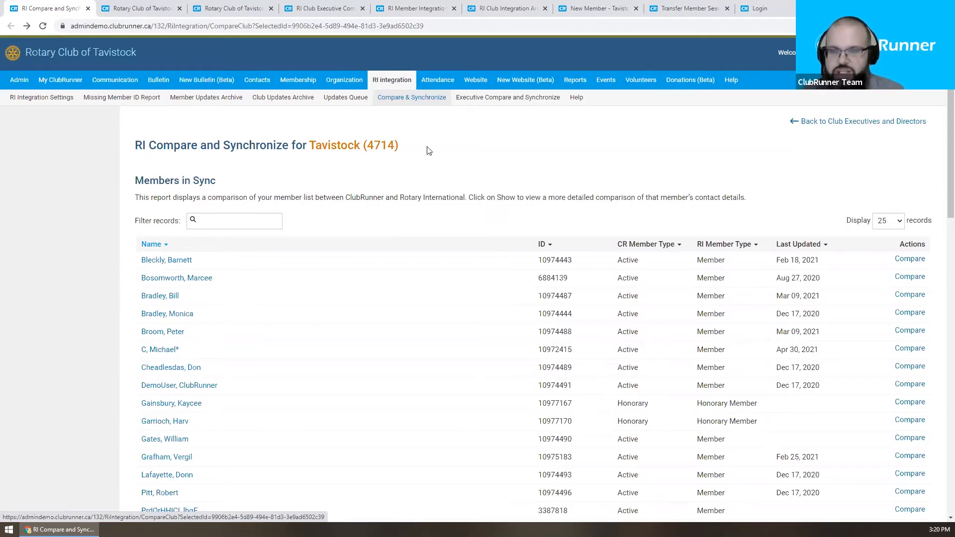
Step: Scroll the Tavistock report past Members in Sync to the name and type mismatch sections
scroll(427, 148, down, 1)
scroll(426, 147, down, 5)
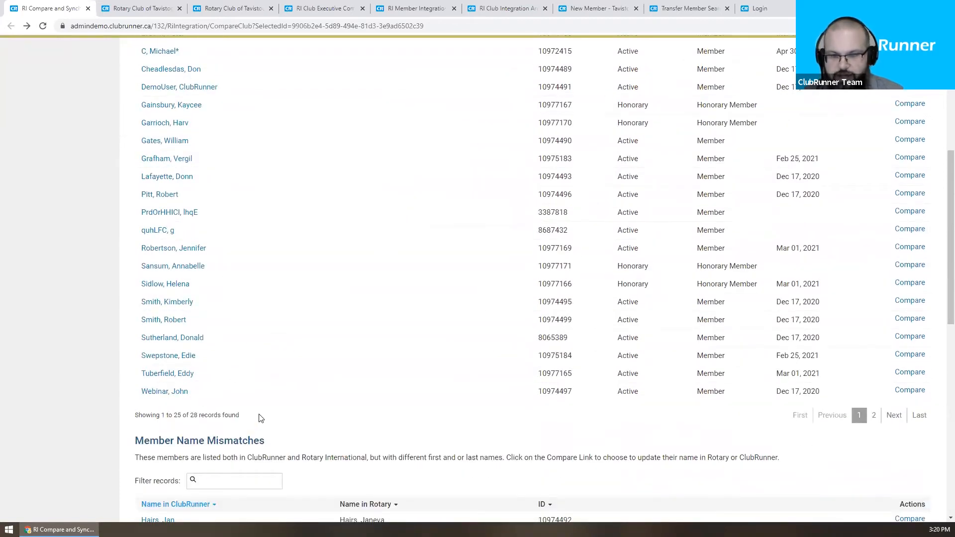
scroll(259, 418, up, 4)
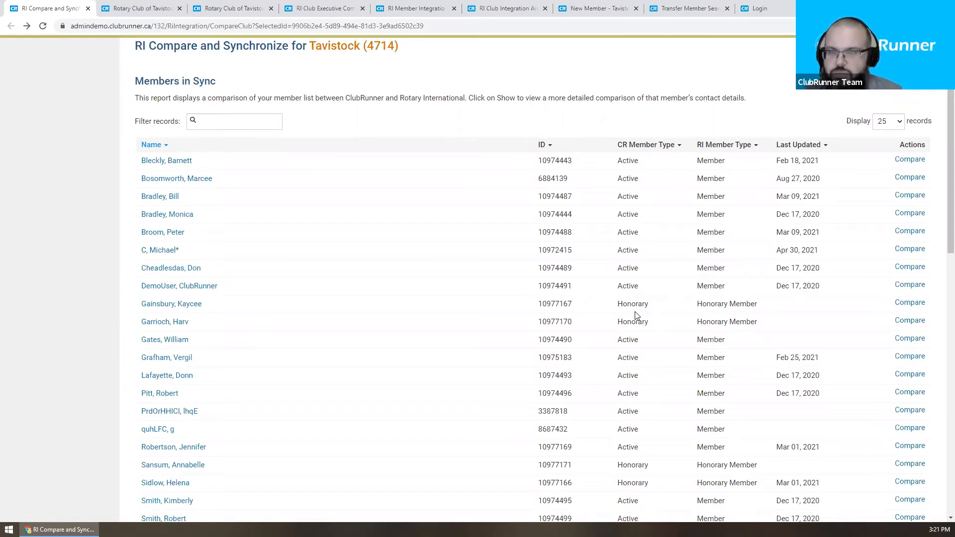
scroll(386, 145, down, 1)
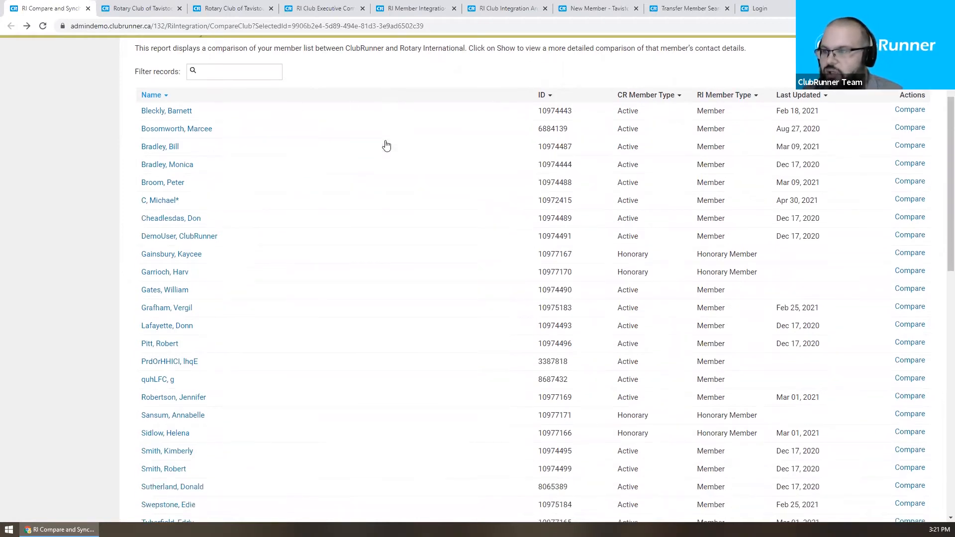
scroll(347, 112, down, 7)
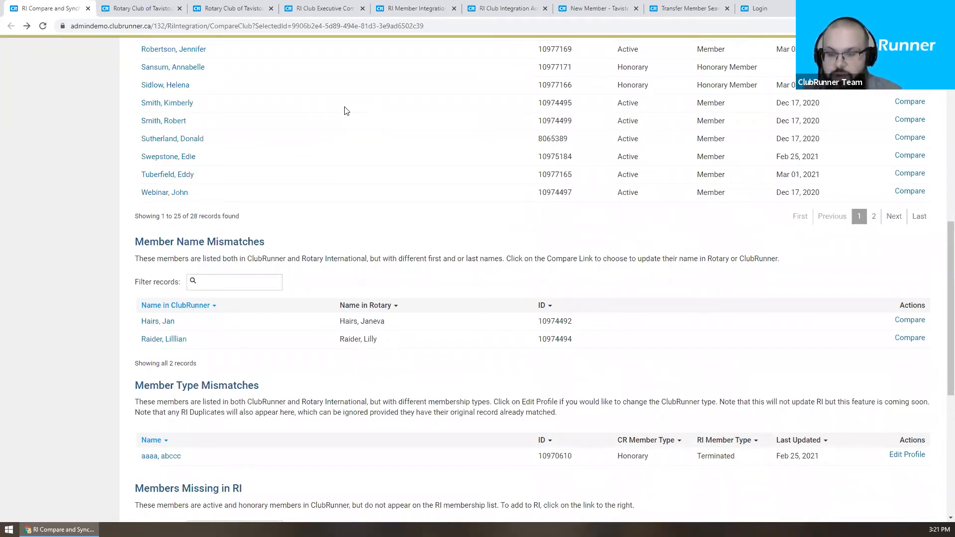
Step: Scroll slightly so the Members Missing in RI table shows below the mismatch sections
scroll(346, 112, down, 1)
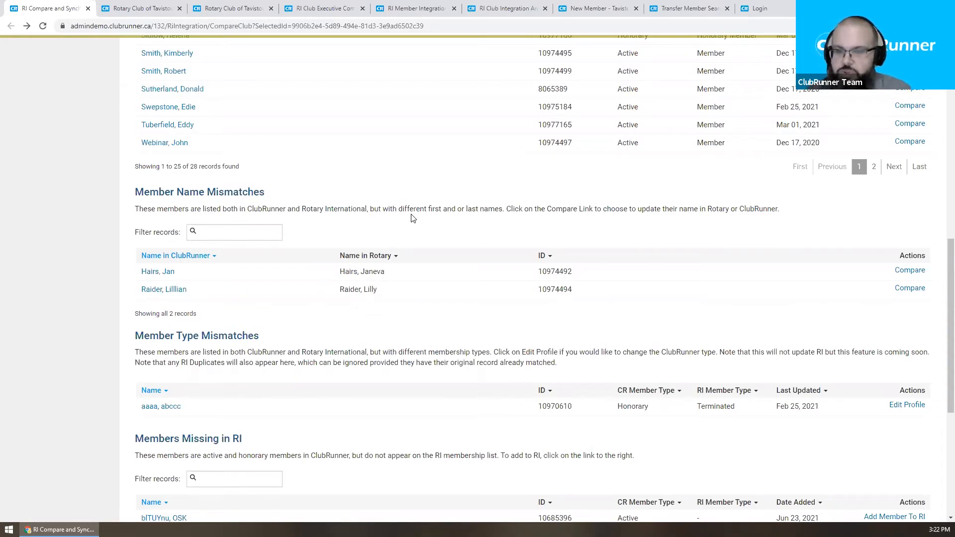
Step: Open the first name-mismatched member's comparison and compare the ClubRunner and Rotary first names
click(909, 270)
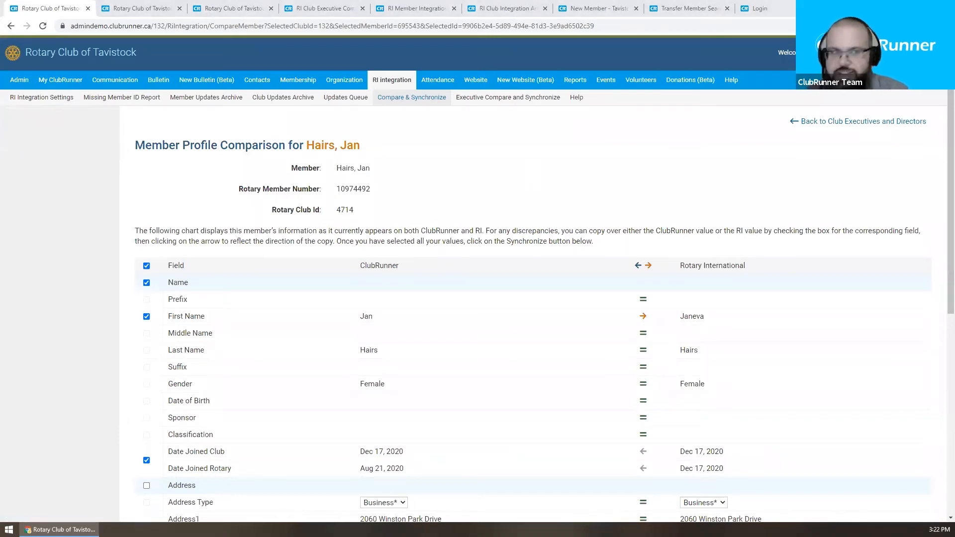
scroll(354, 271, down, 1)
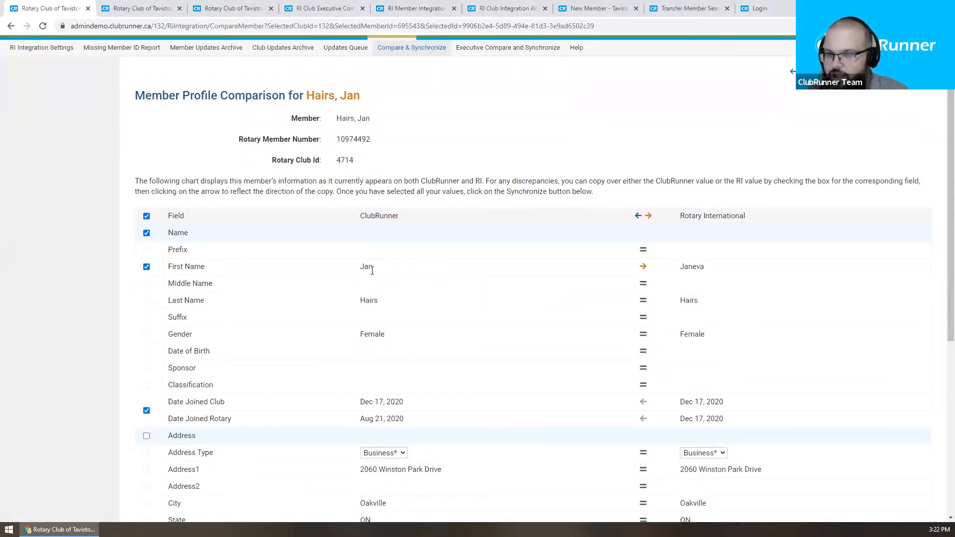
drag(348, 271, 392, 271)
click(333, 281)
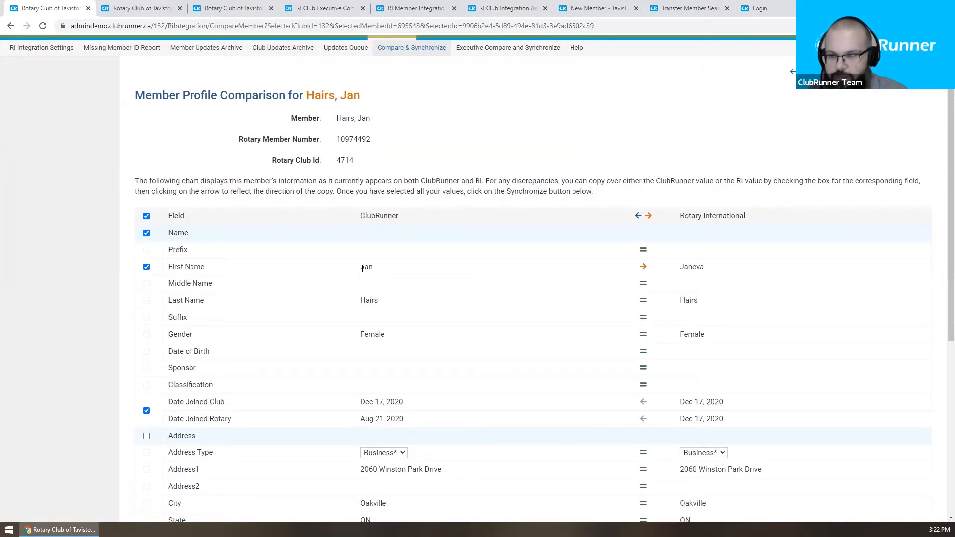
drag(677, 271, 738, 268)
click(738, 268)
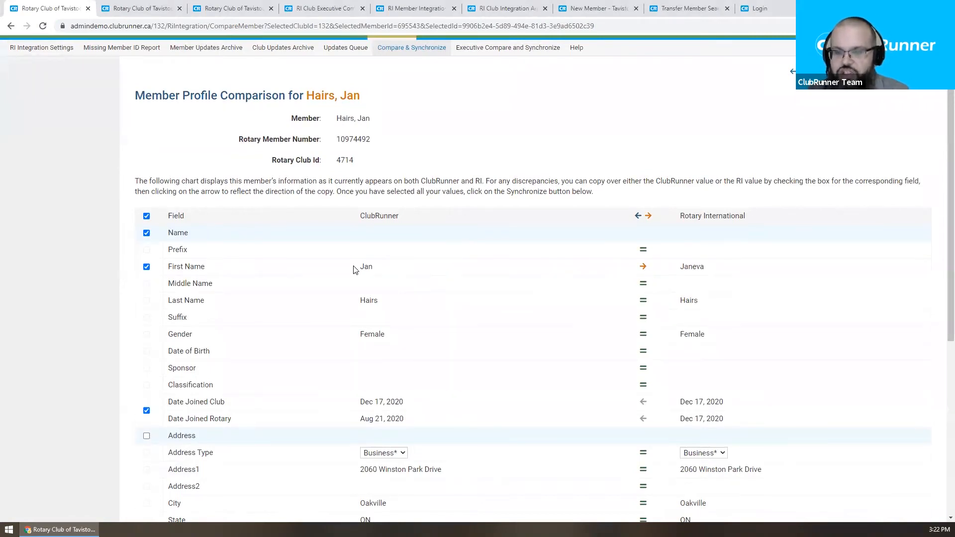
Step: Set the First Name field to copy from Rotary into ClubRunner
click(644, 268)
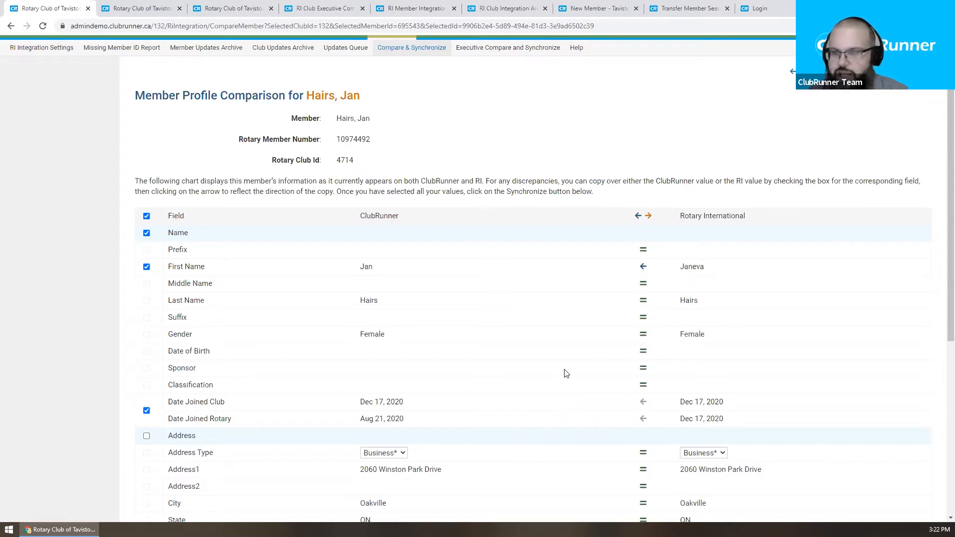
scroll(566, 383, down, 2)
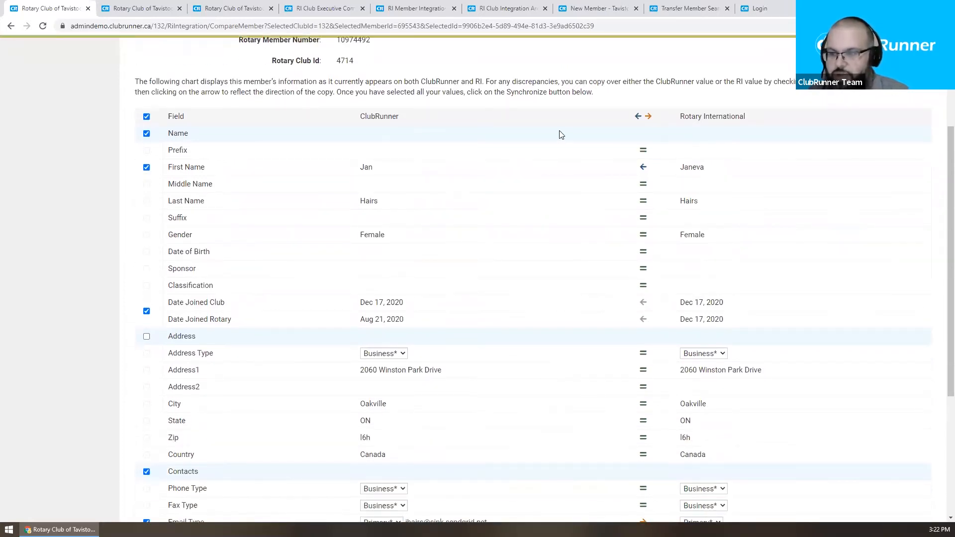
scroll(603, 283, down, 1)
scroll(605, 285, up, 1)
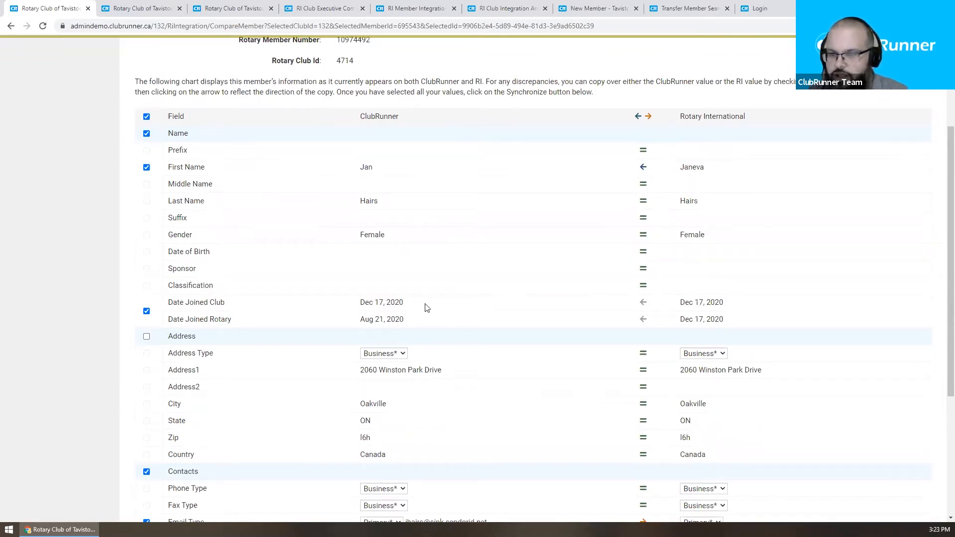
scroll(592, 309, down, 1)
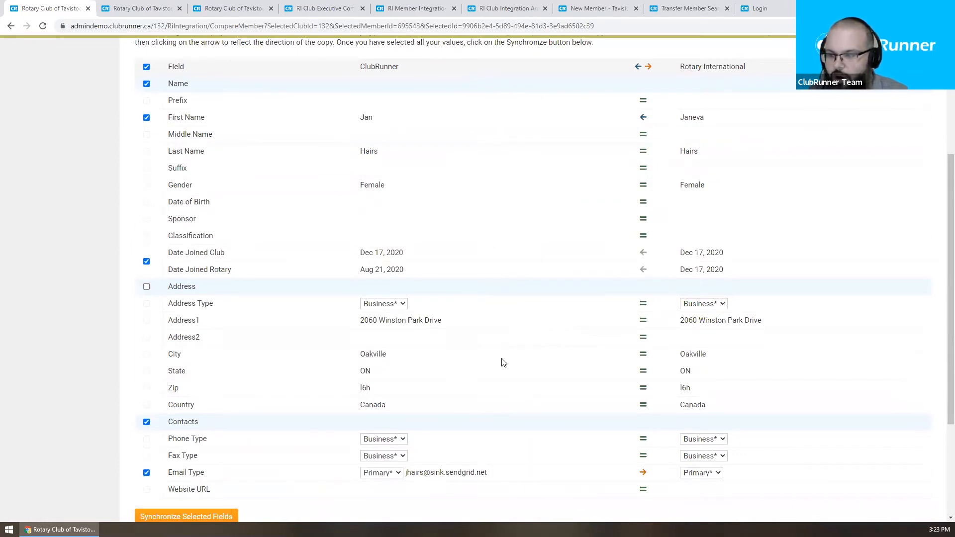
scroll(503, 362, down, 1)
scroll(503, 361, down, 1)
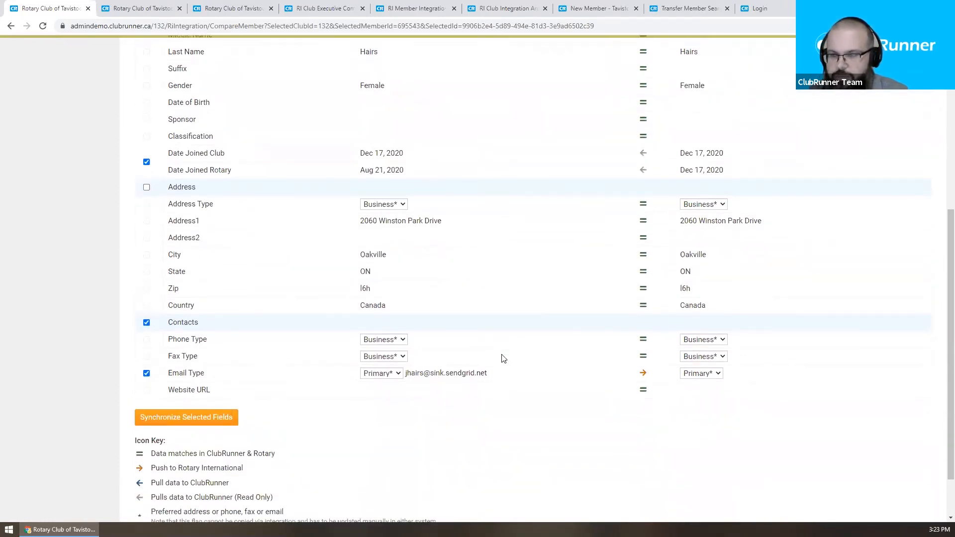
scroll(503, 356, up, 4)
click(644, 219)
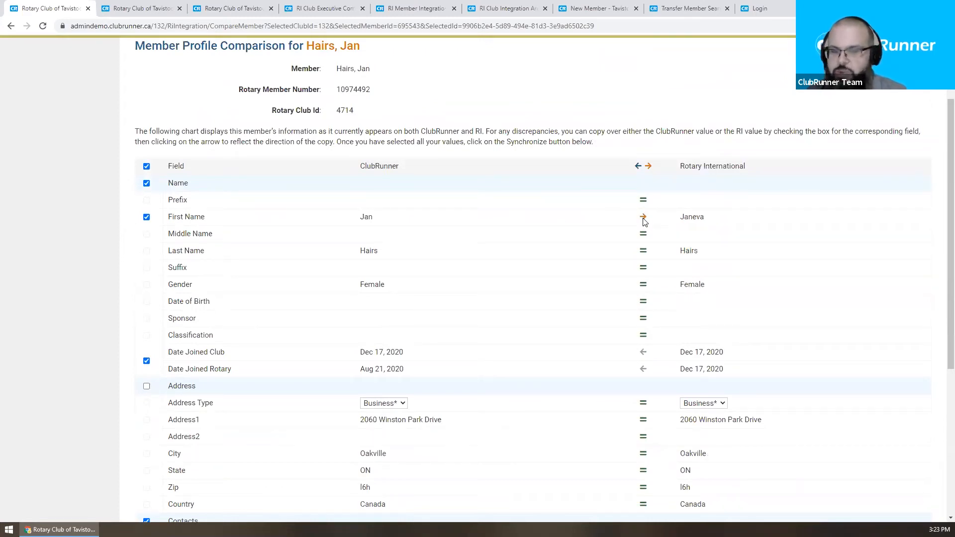
click(644, 221)
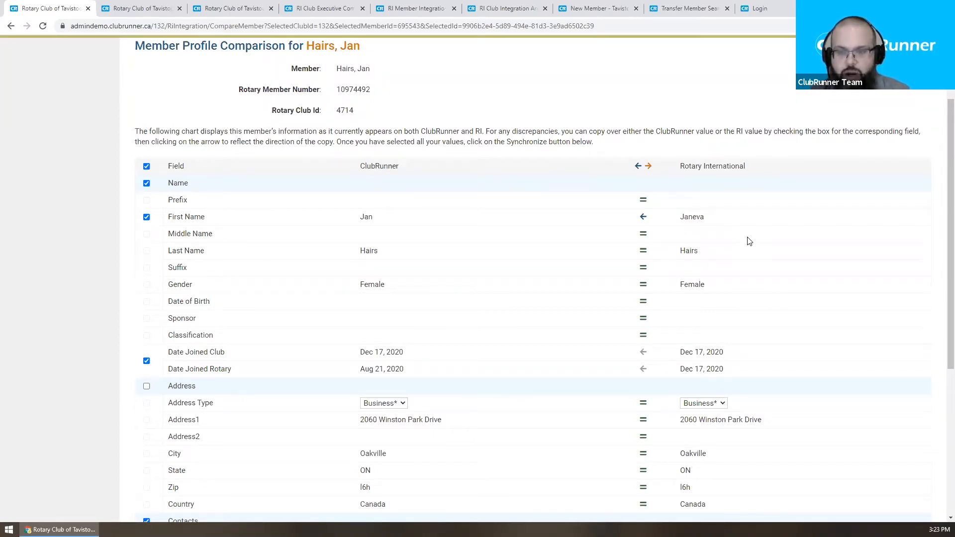
Step: Recheck both first names, then synchronize the selected fields
scroll(388, 209, down, 1)
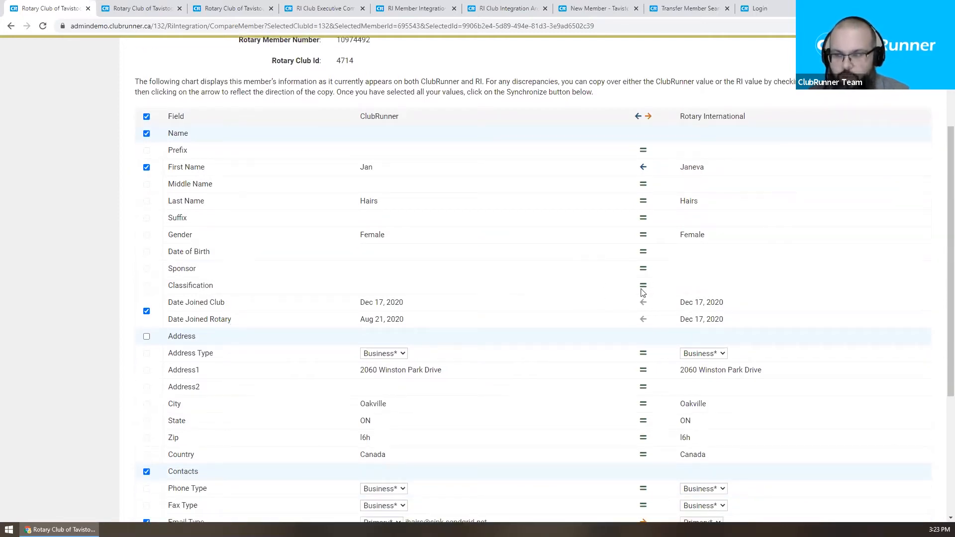
mouse_move(645, 307)
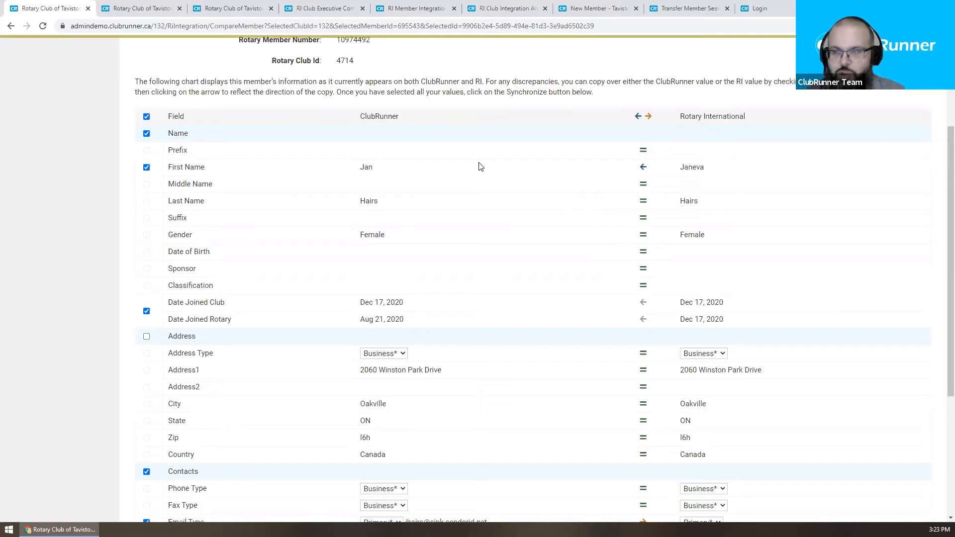
drag(679, 169, 701, 171)
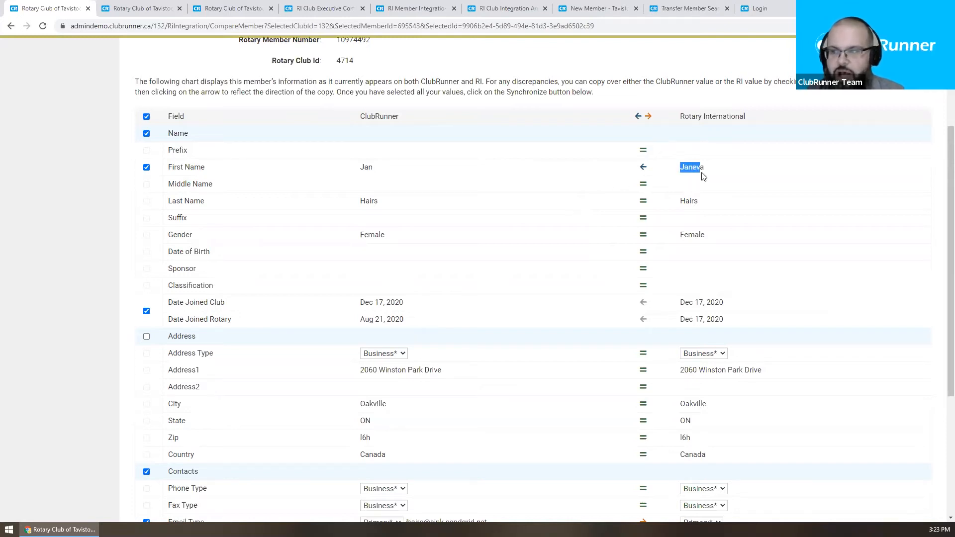
click(714, 169)
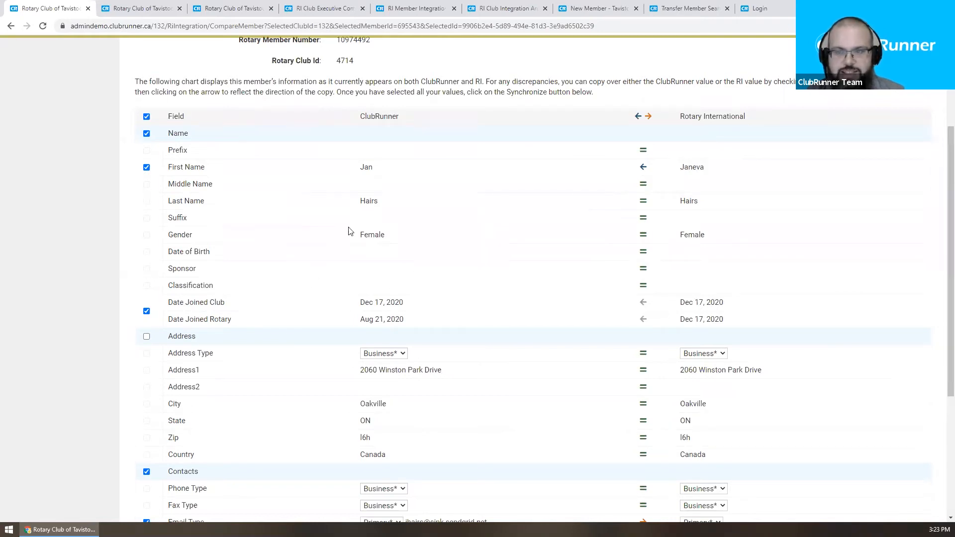
drag(384, 170, 359, 172)
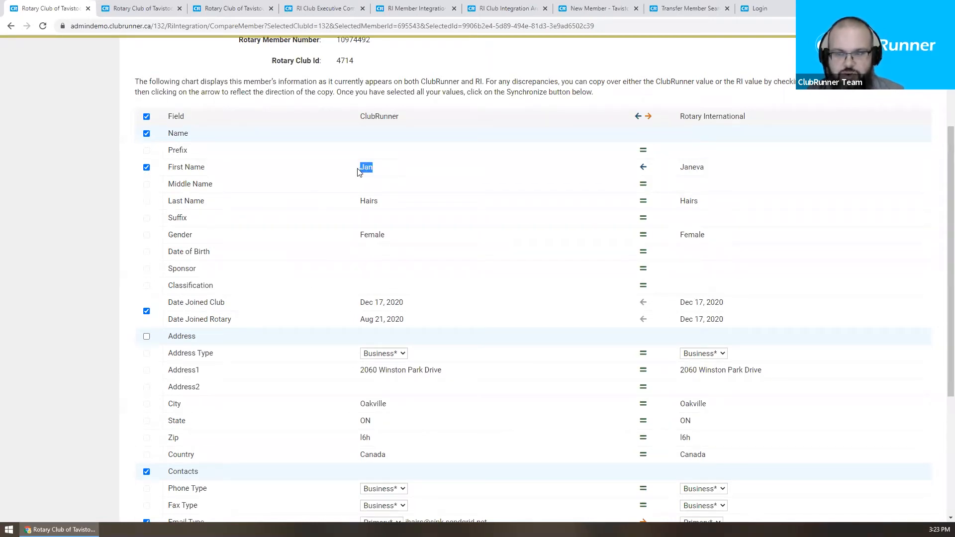
click(454, 249)
scroll(454, 248, down, 2)
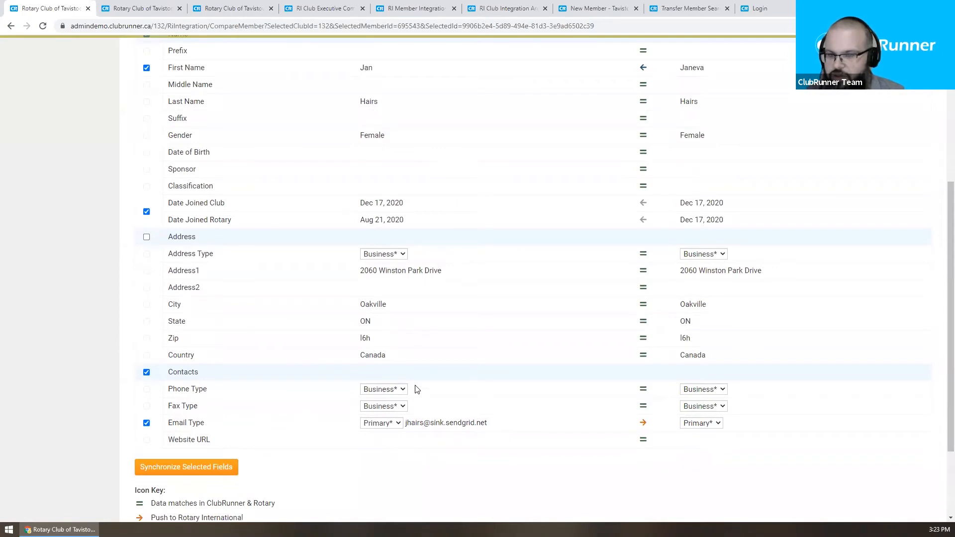
scroll(417, 389, up, 1)
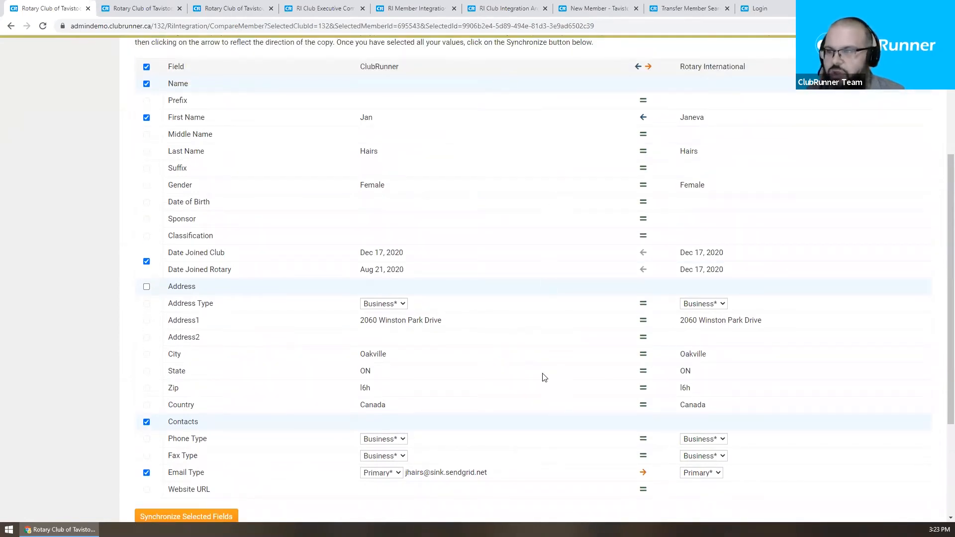
scroll(545, 378, down, 1)
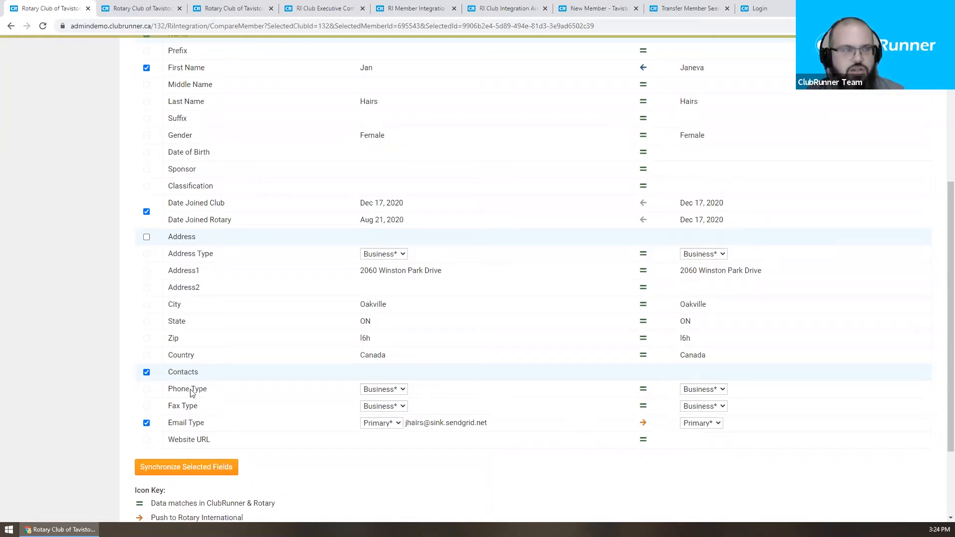
click(187, 470)
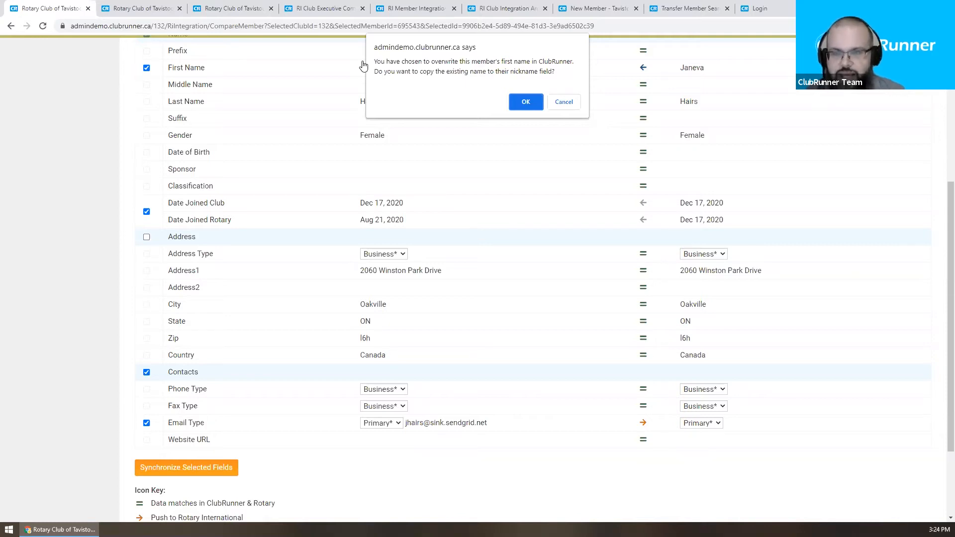
click(529, 101)
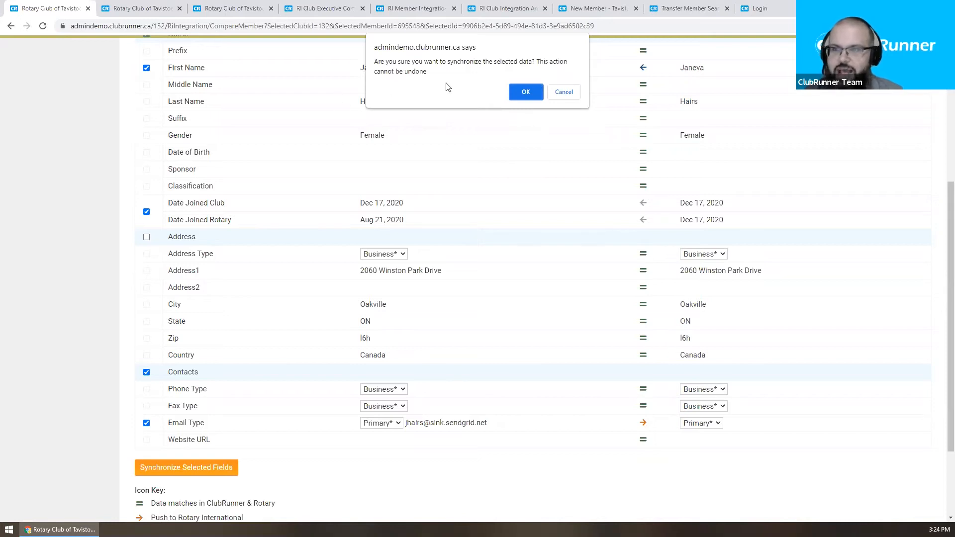
click(516, 92)
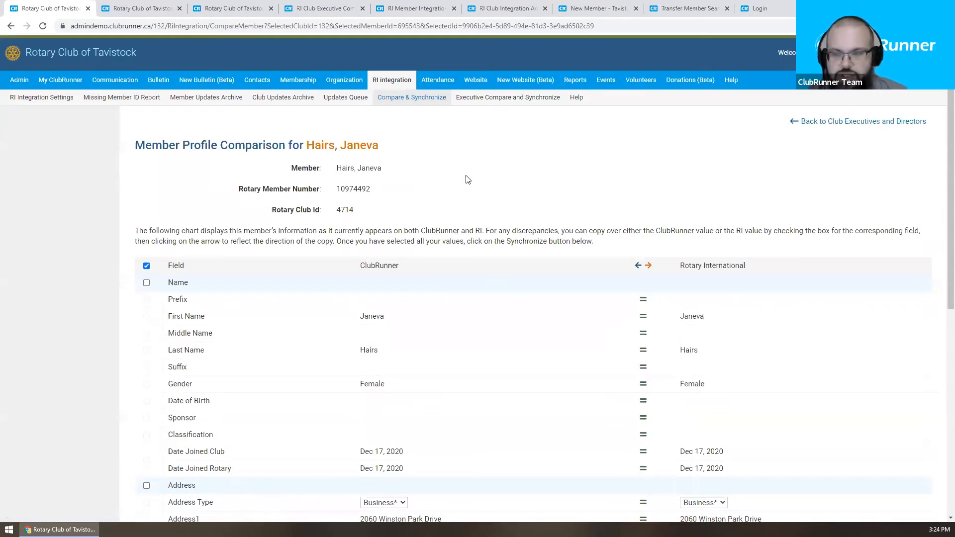
scroll(468, 180, down, 5)
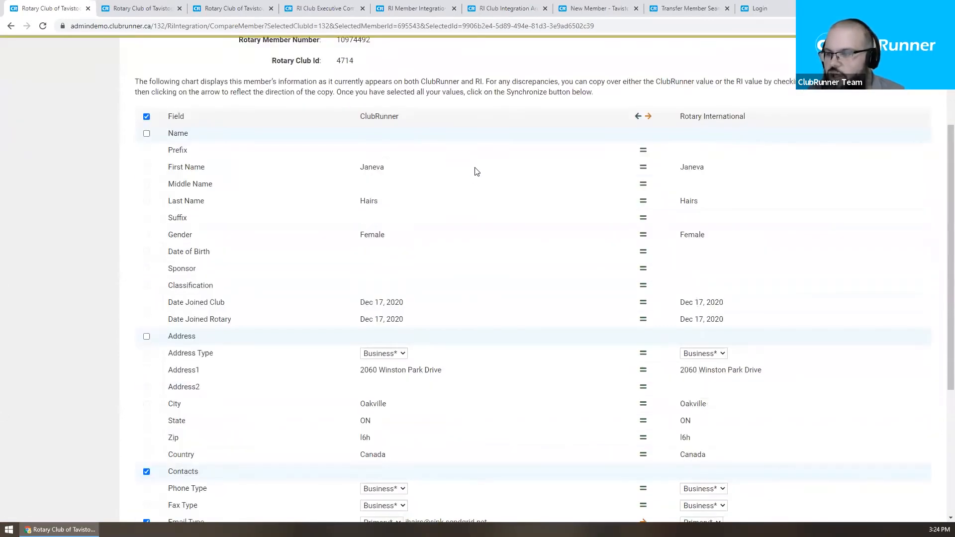
scroll(479, 164, up, 2)
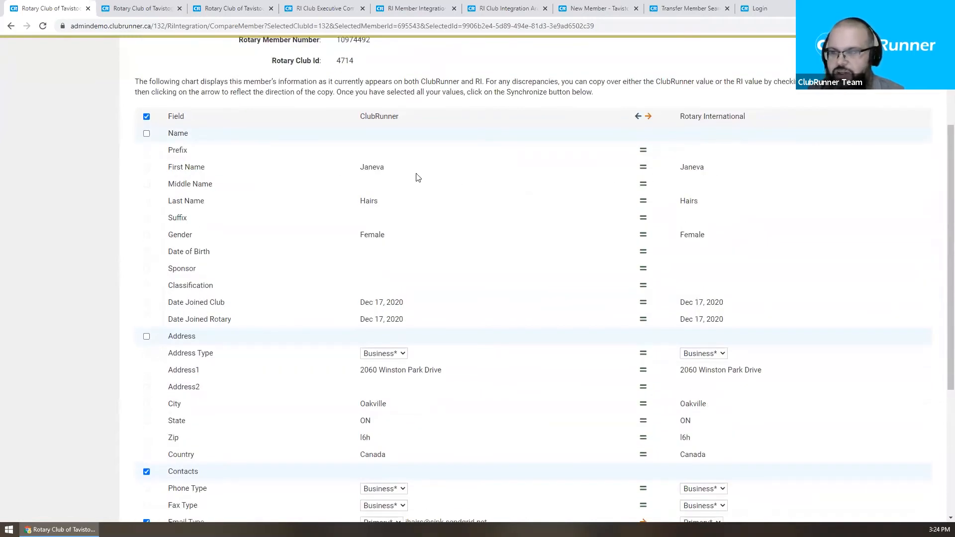
drag(400, 169, 359, 168)
click(386, 172)
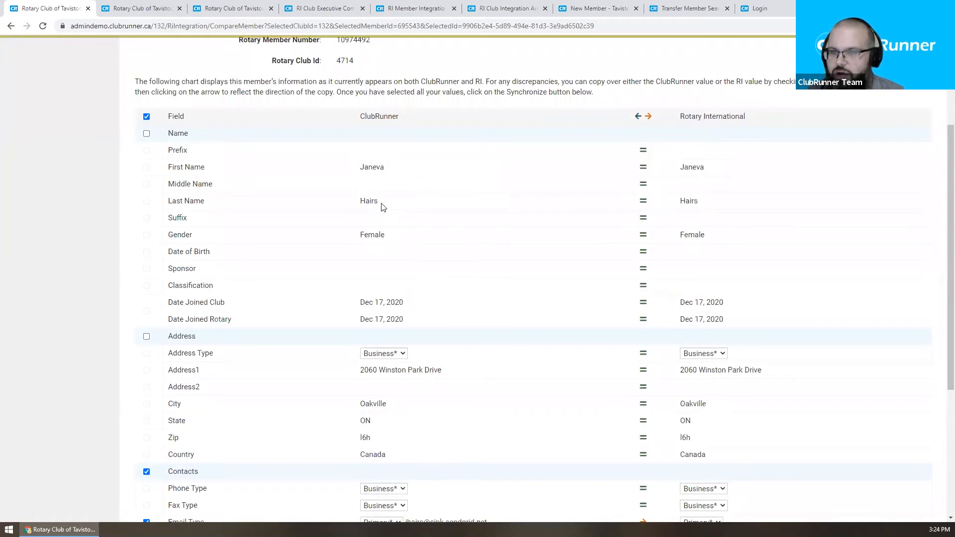
scroll(540, 203, down, 2)
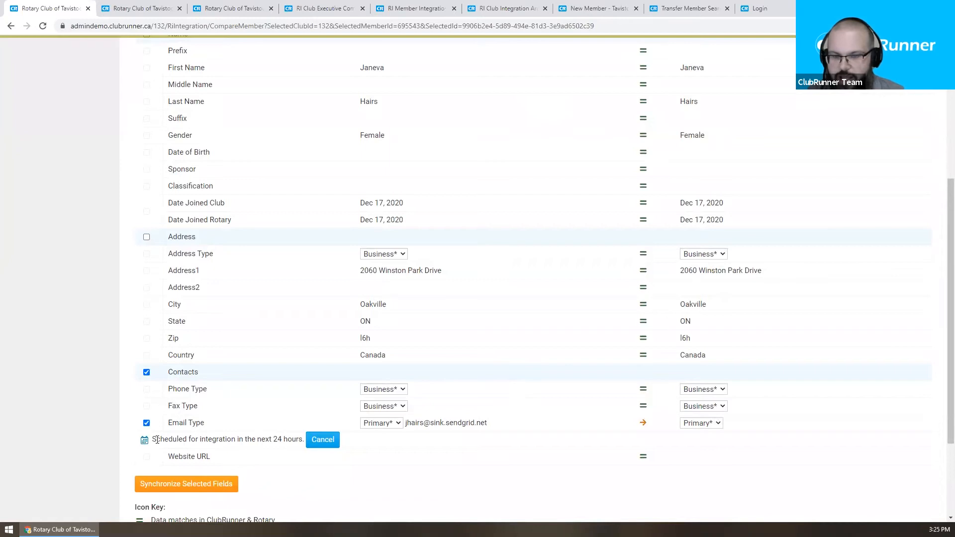
drag(152, 439, 305, 441)
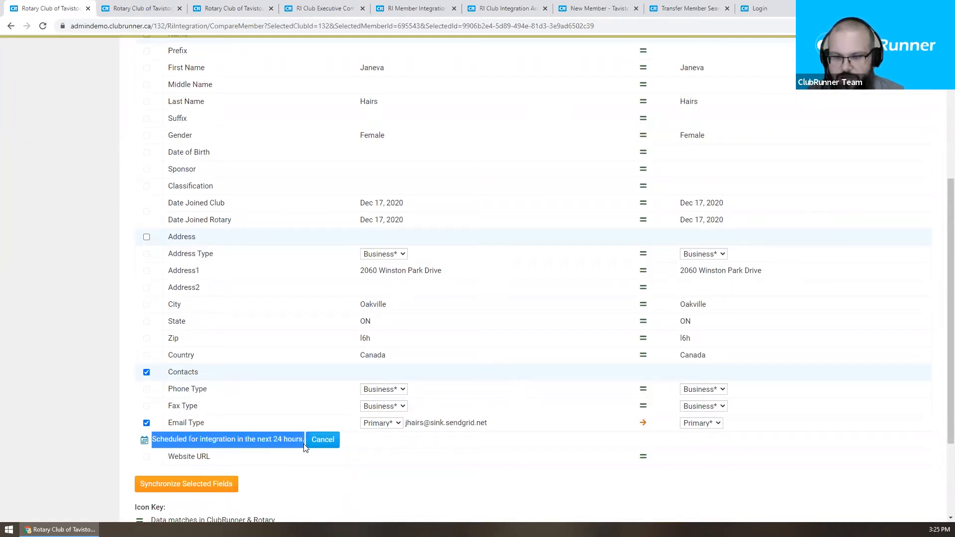
click(277, 440)
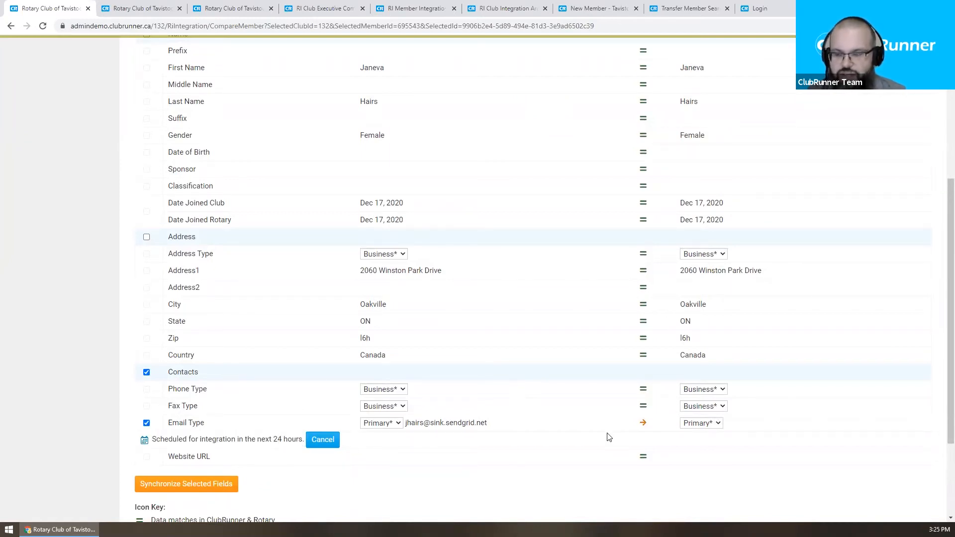
scroll(607, 436, up, 1)
scroll(502, 360, down, 3)
scroll(503, 361, up, 4)
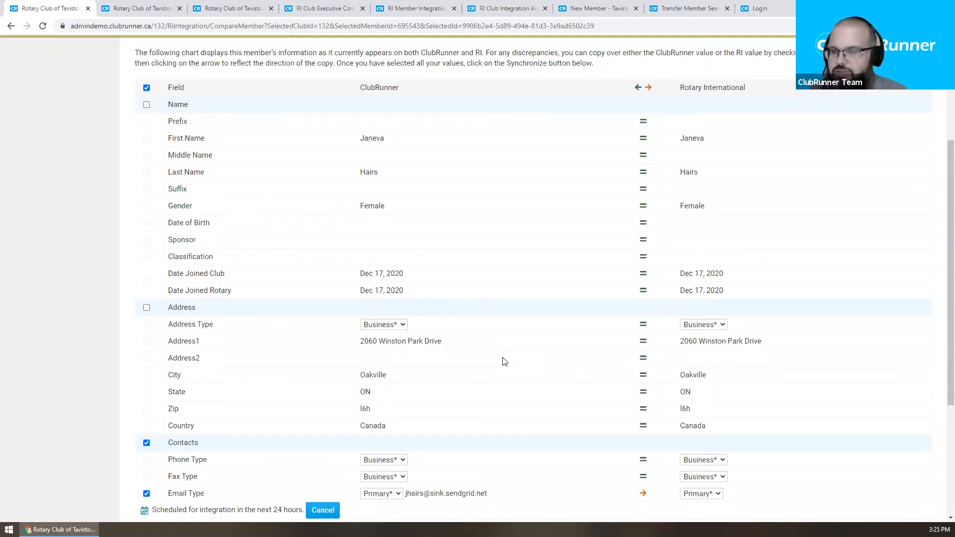
Step: Reload the member comparison page
scroll(661, 134, up, 4)
right_click(446, 159)
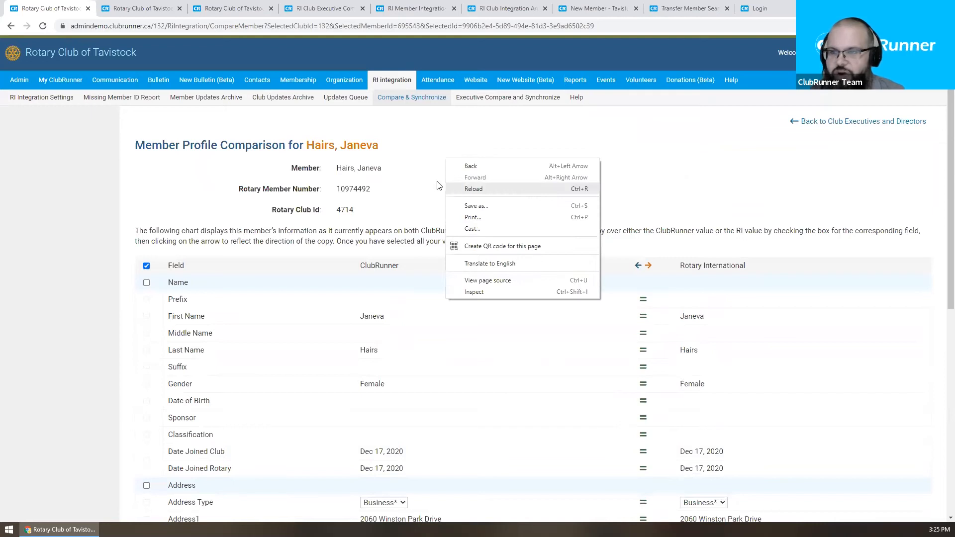
right_click(462, 181)
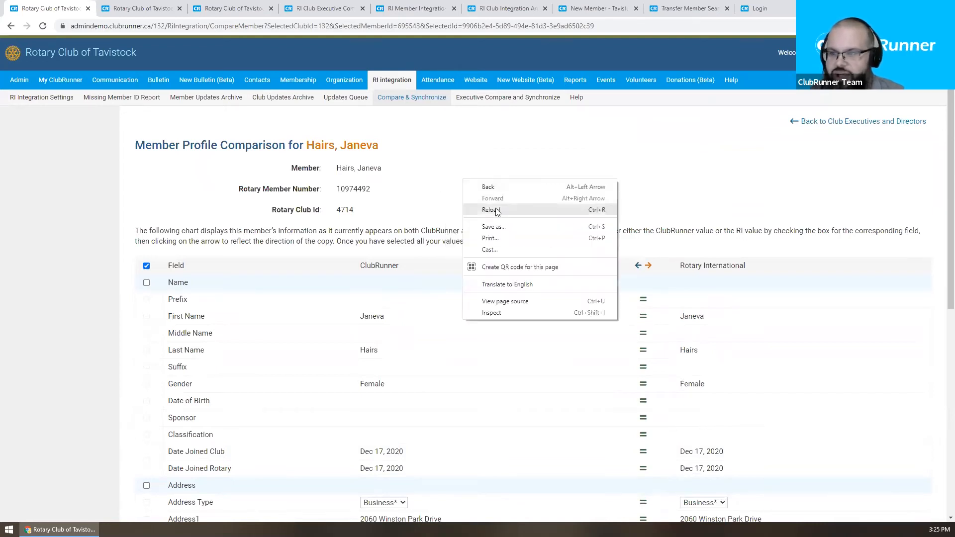
click(491, 210)
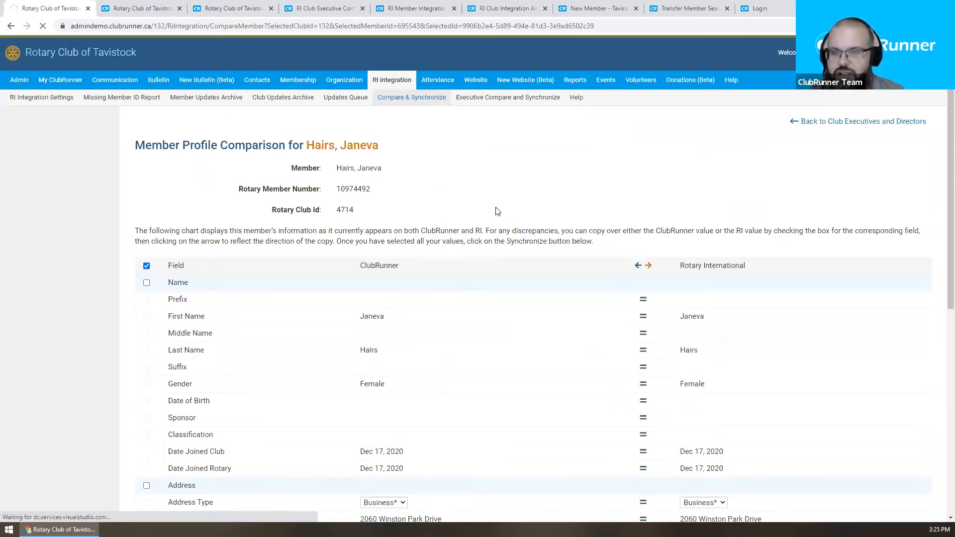
Step: Confirm the Email Type row now matches between ClubRunner and Rotary International
scroll(497, 209, down, 7)
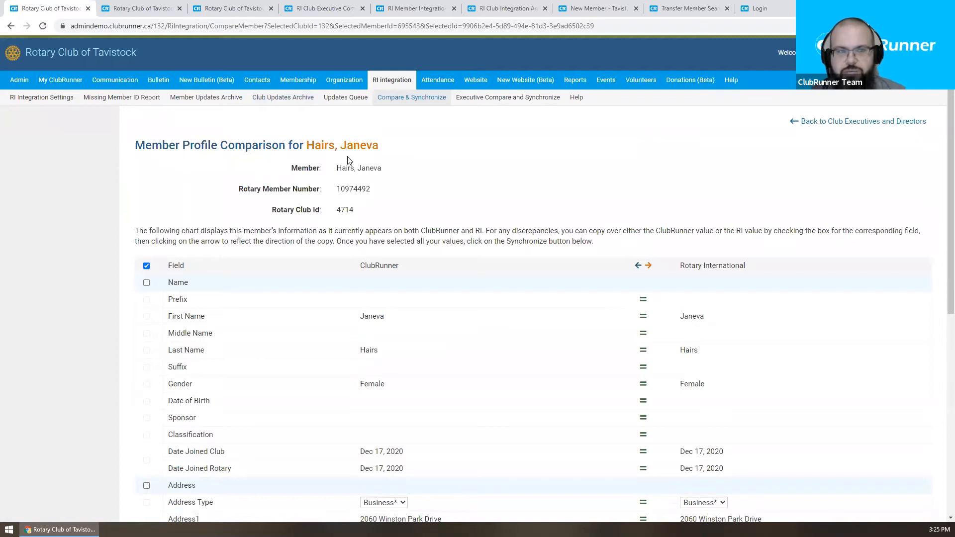
scroll(345, 176, down, 1)
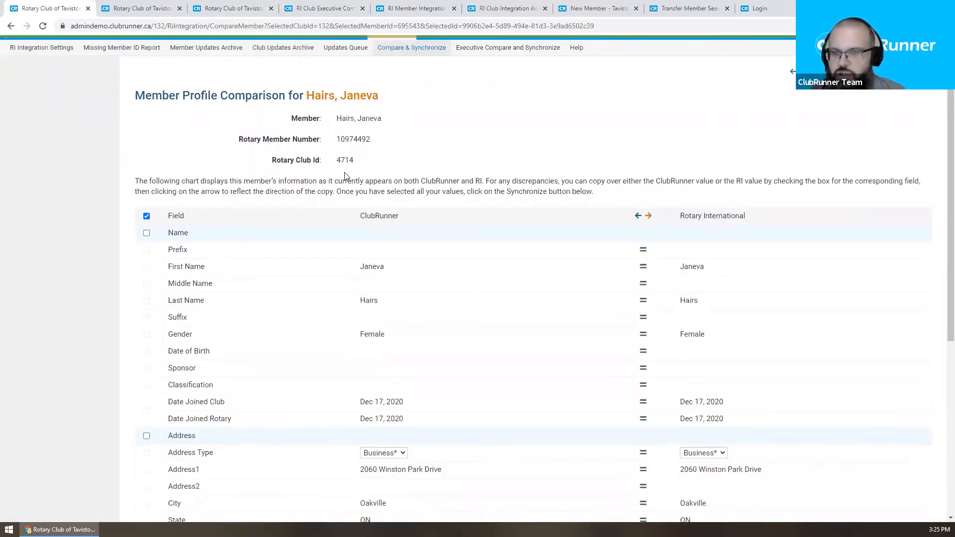
scroll(344, 176, down, 4)
scroll(345, 177, down, 1)
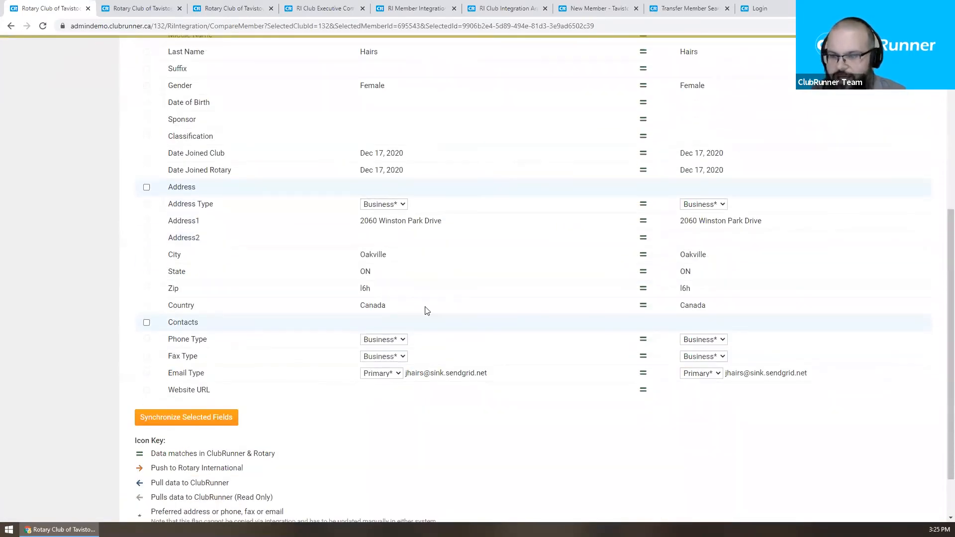
drag(168, 377, 222, 374)
click(221, 374)
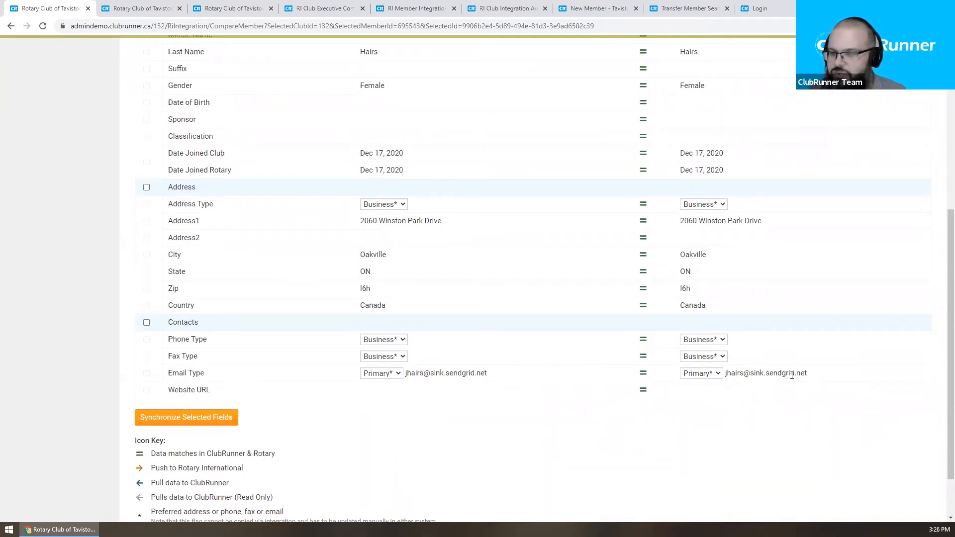
scroll(320, 257, up, 6)
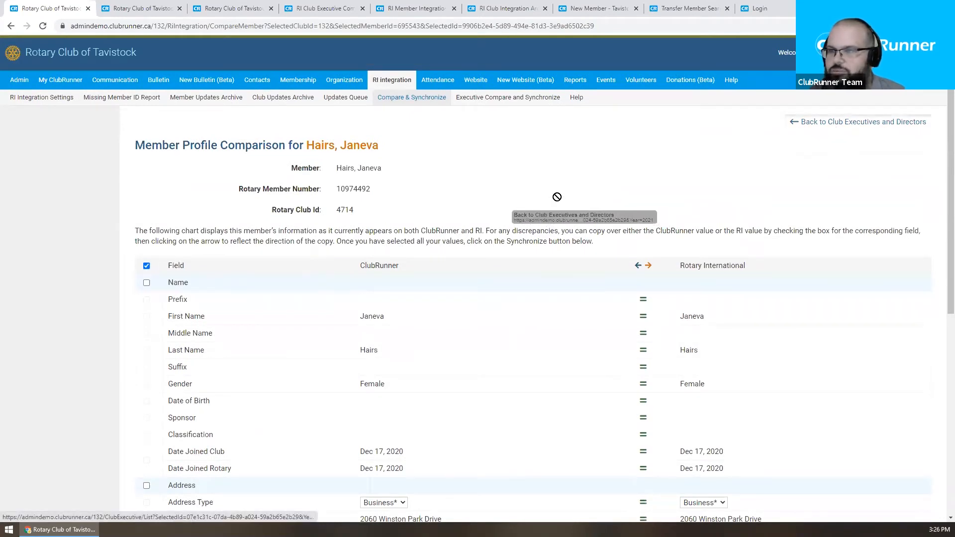
Step: From the Compare & Synchronize overview, open the remaining name-mismatched member's comparison
click(385, 99)
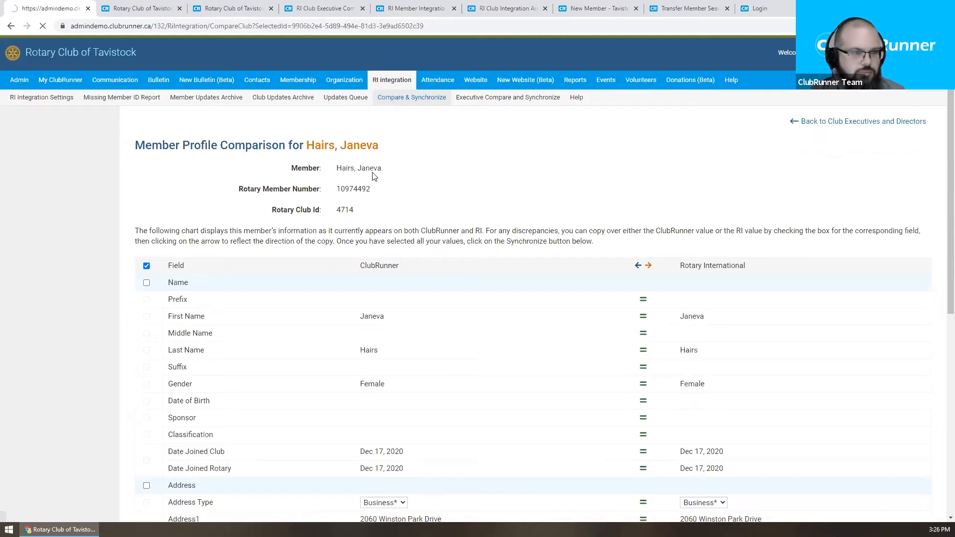
scroll(374, 176, down, 2)
scroll(374, 177, down, 8)
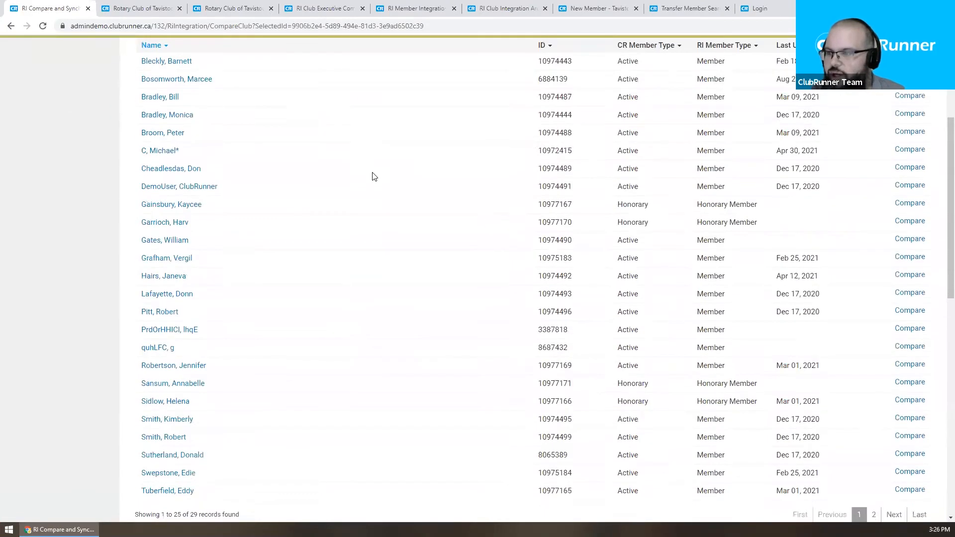
scroll(374, 177, down, 2)
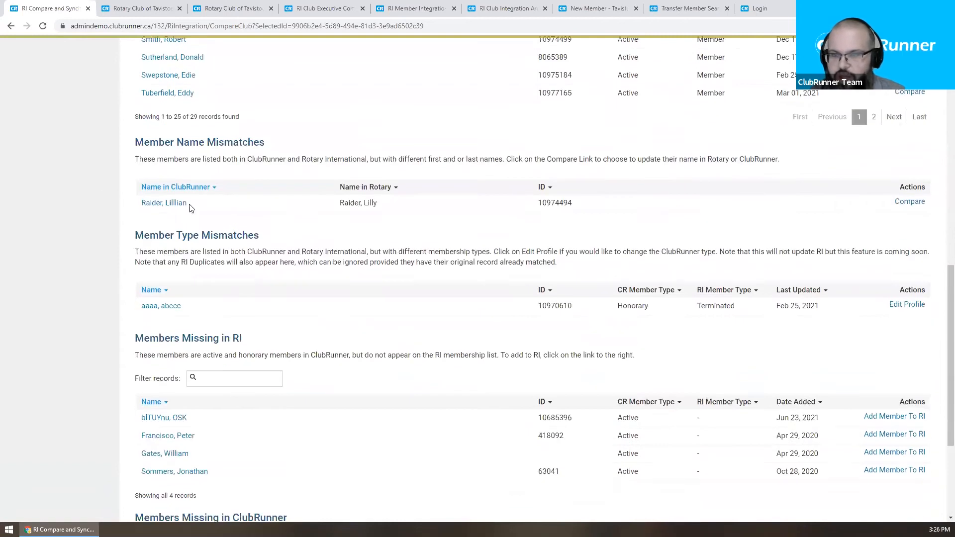
click(914, 207)
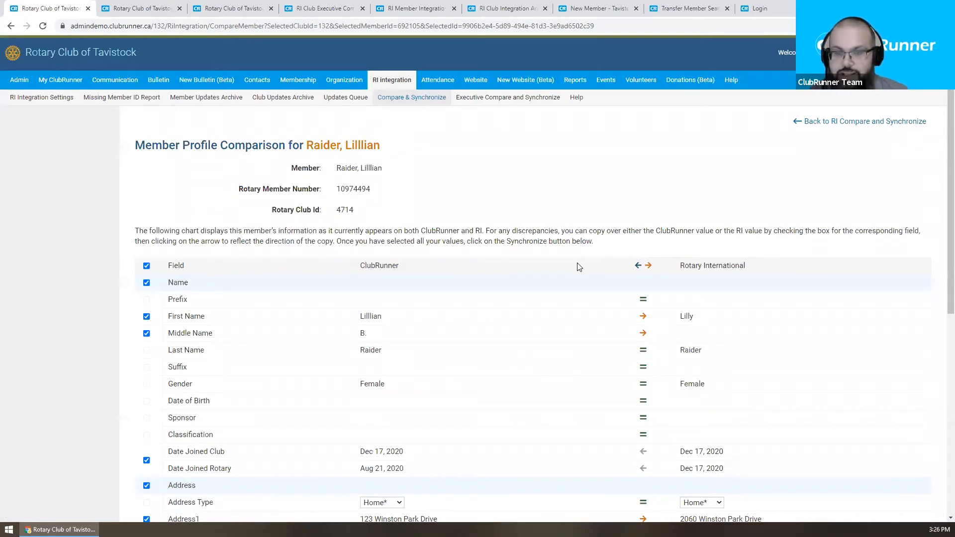
Step: Synchronize this member's selected fields and confirm the prompt
scroll(578, 267, down, 3)
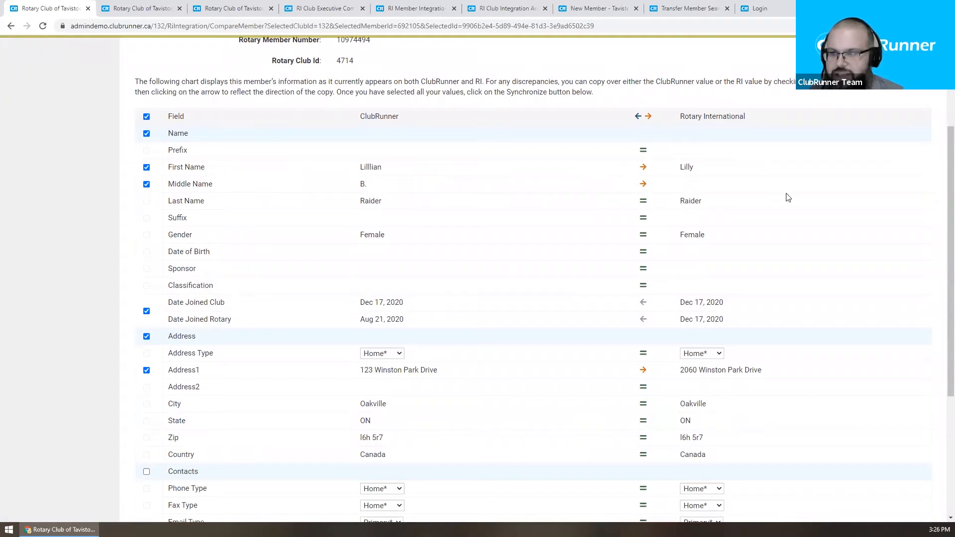
scroll(786, 196, down, 2)
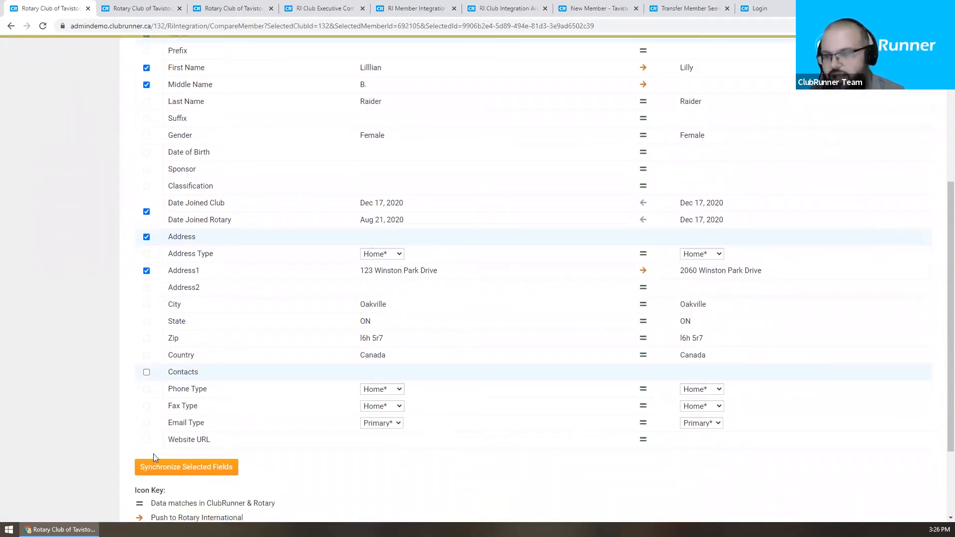
scroll(594, 345, up, 2)
scroll(595, 345, down, 3)
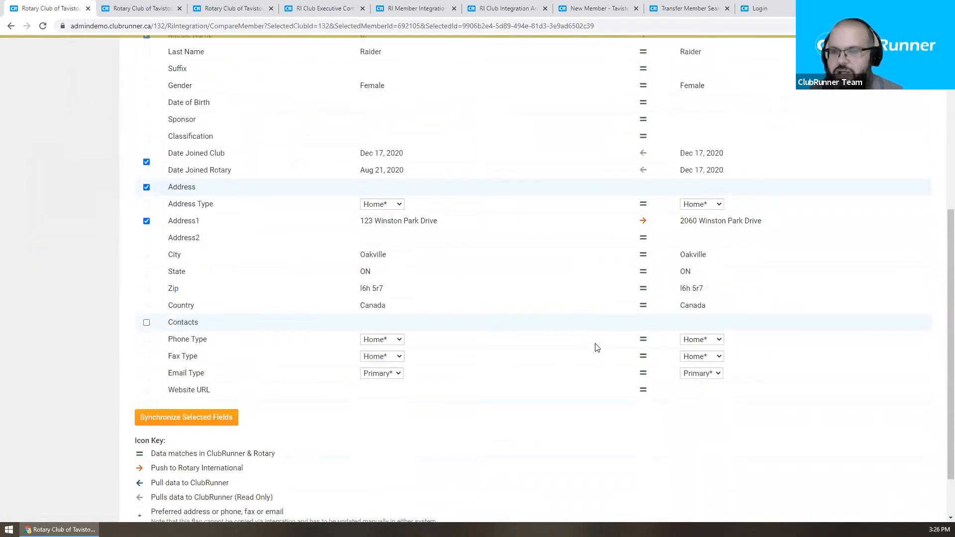
click(199, 423)
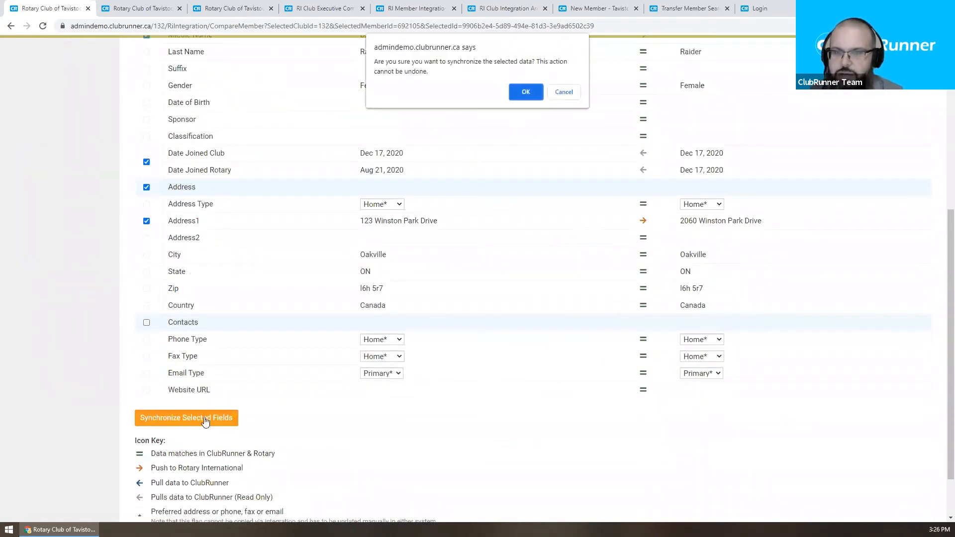
click(520, 88)
Step: Return to the RI Compare and Synchronize overview, now showing four members missing in RI
scroll(499, 216, up, 2)
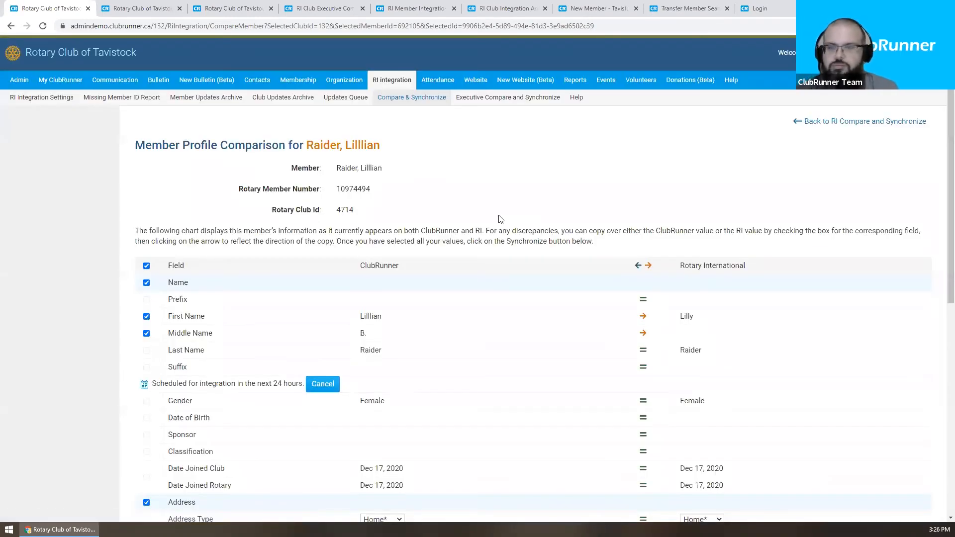
scroll(500, 220, down, 3)
scroll(260, 215, up, 3)
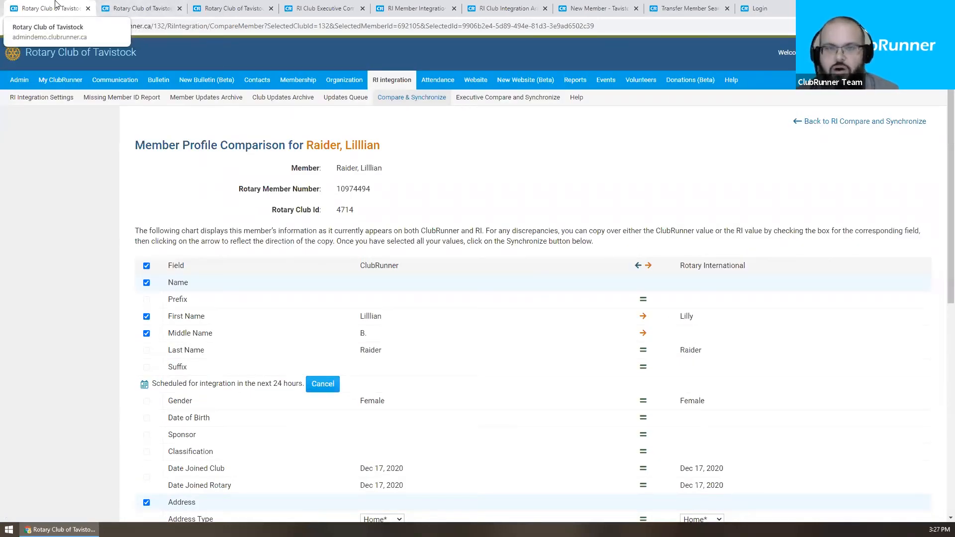
click(875, 122)
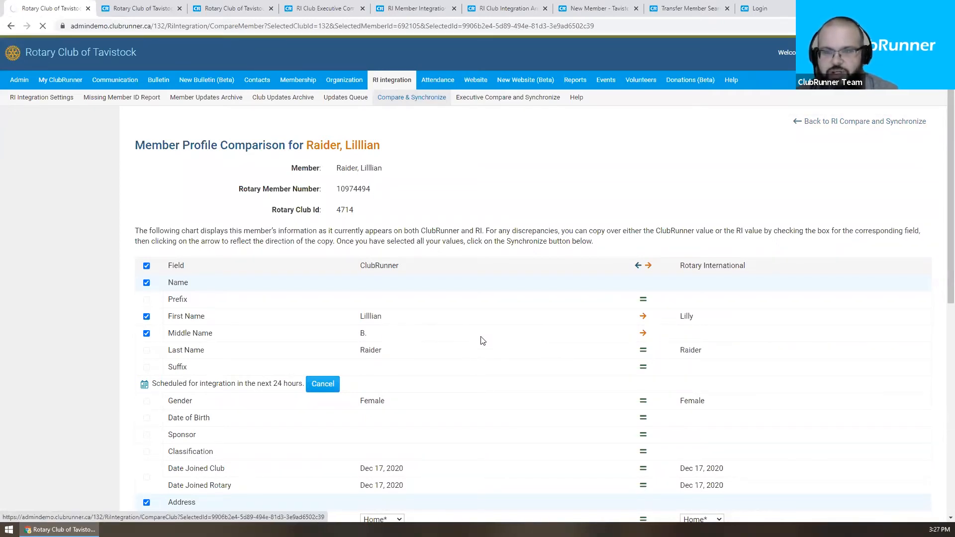
scroll(485, 328, down, 7)
scroll(487, 318, down, 3)
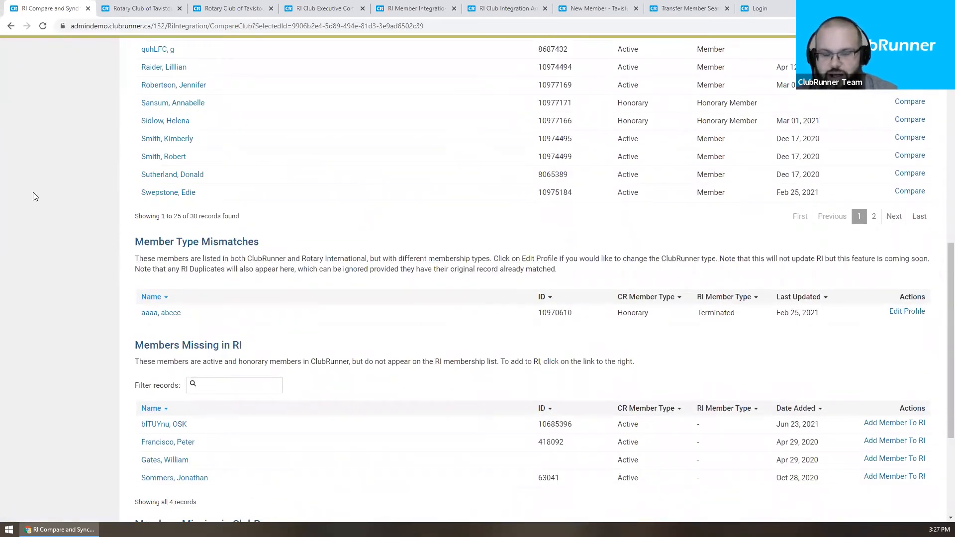
scroll(386, 252, down, 4)
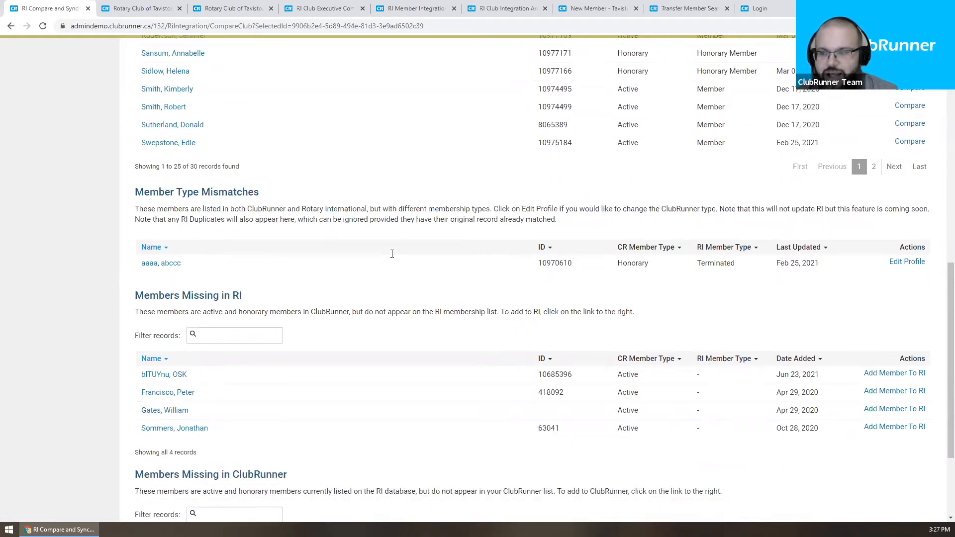
scroll(393, 256, up, 1)
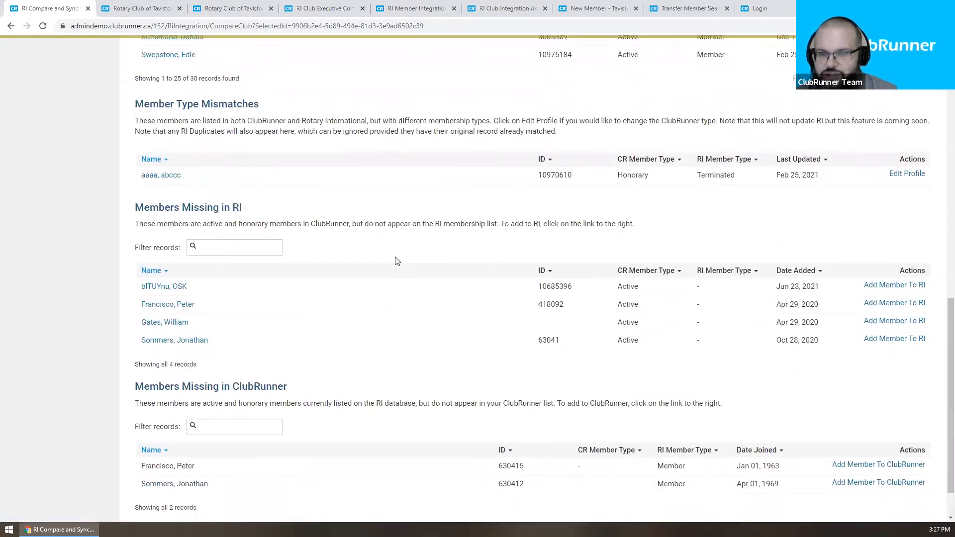
scroll(490, 354, up, 2)
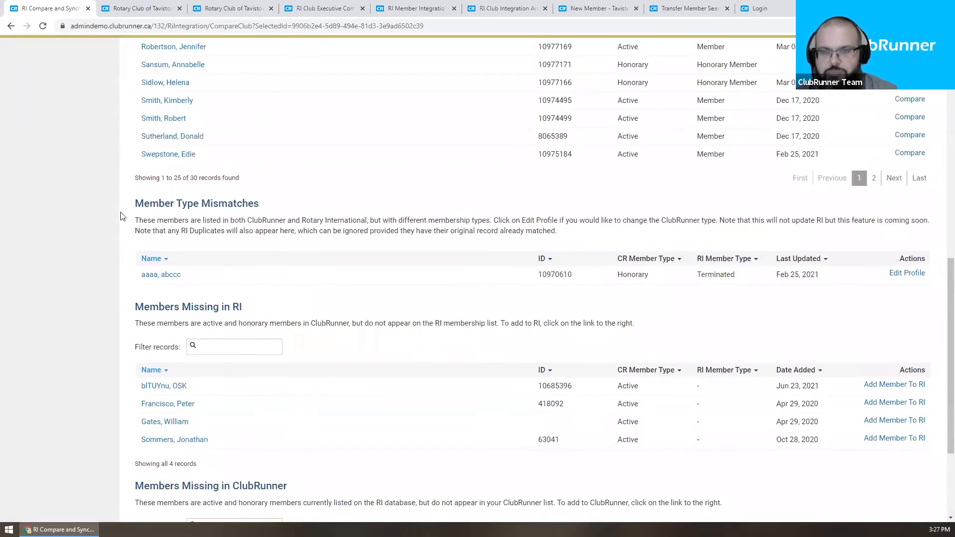
scroll(308, 212, down, 2)
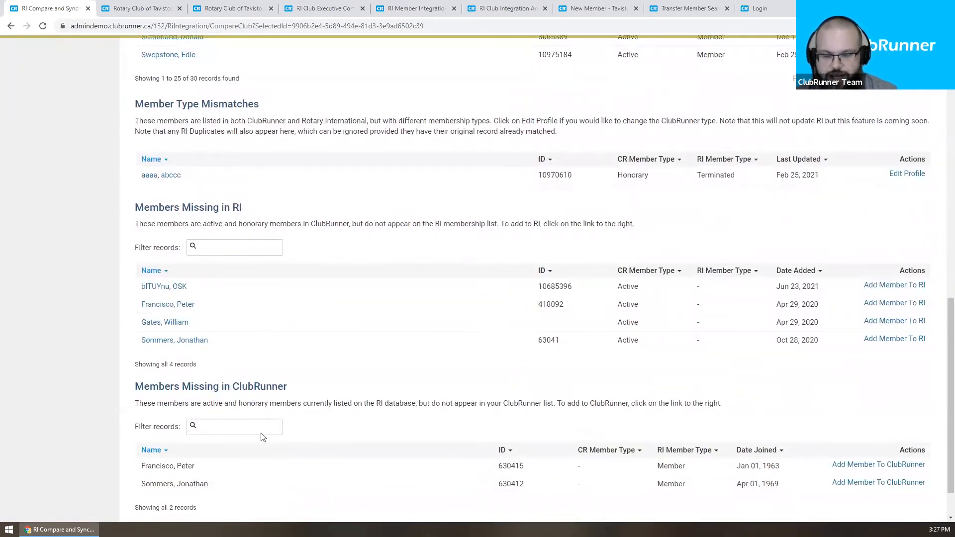
scroll(301, 412, up, 1)
scroll(302, 412, up, 1)
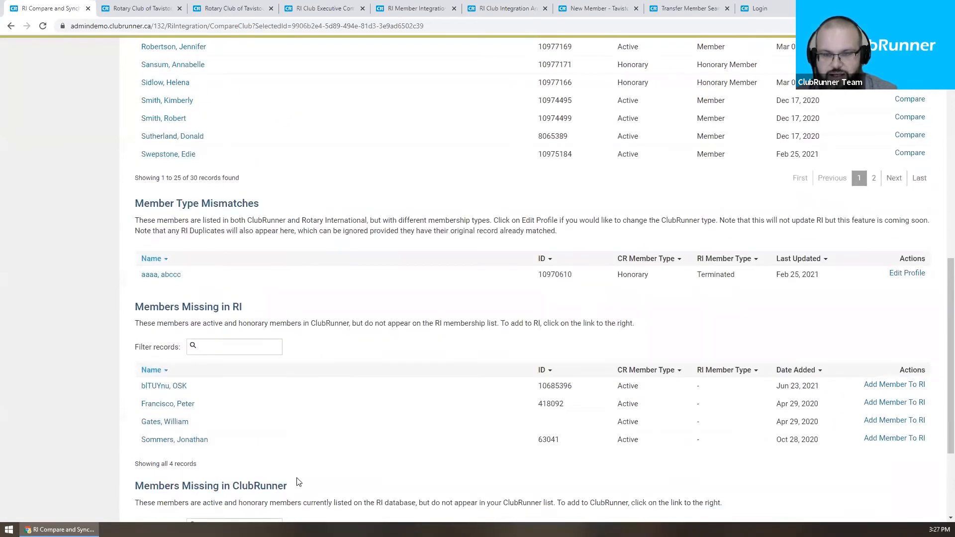
scroll(304, 421, up, 1)
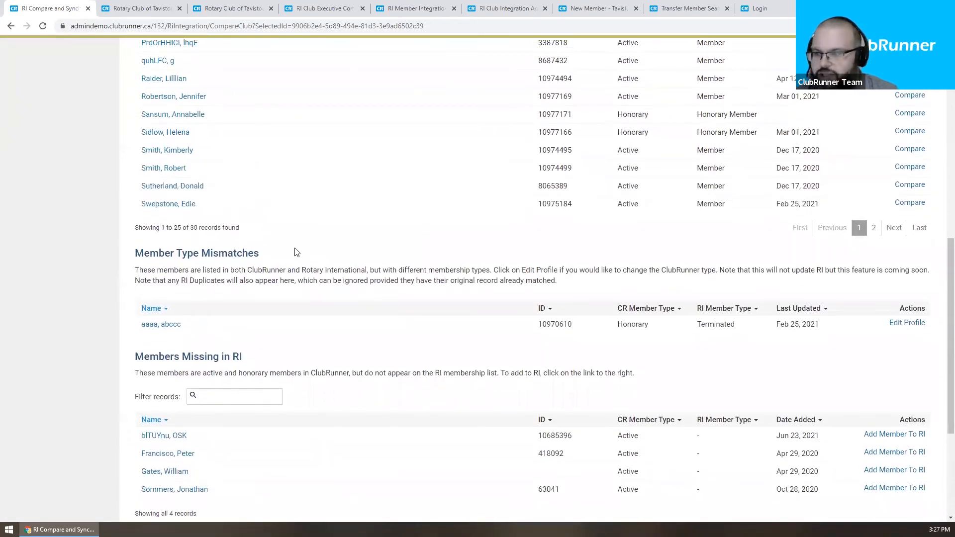
double_click(625, 328)
click(603, 330)
double_click(710, 324)
click(739, 336)
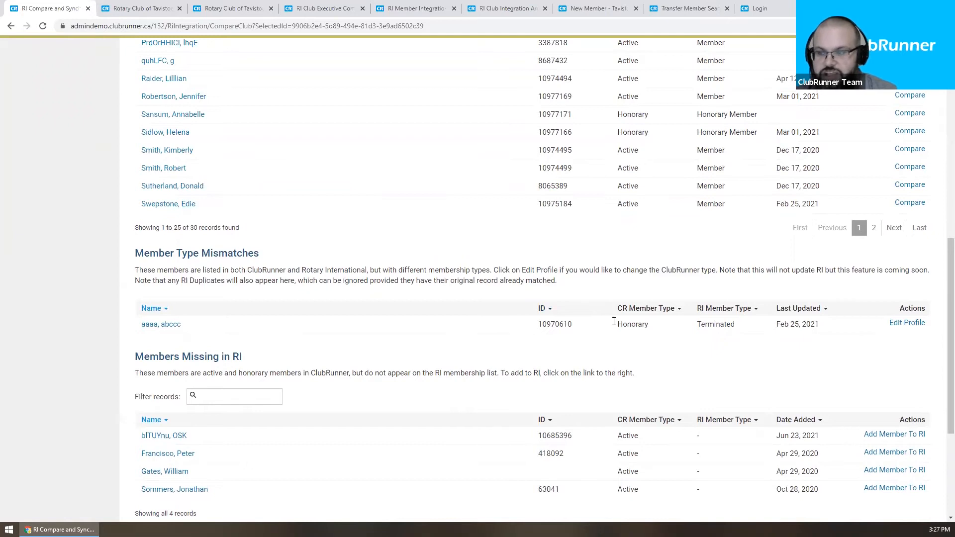
drag(721, 324, 702, 325)
click(701, 324)
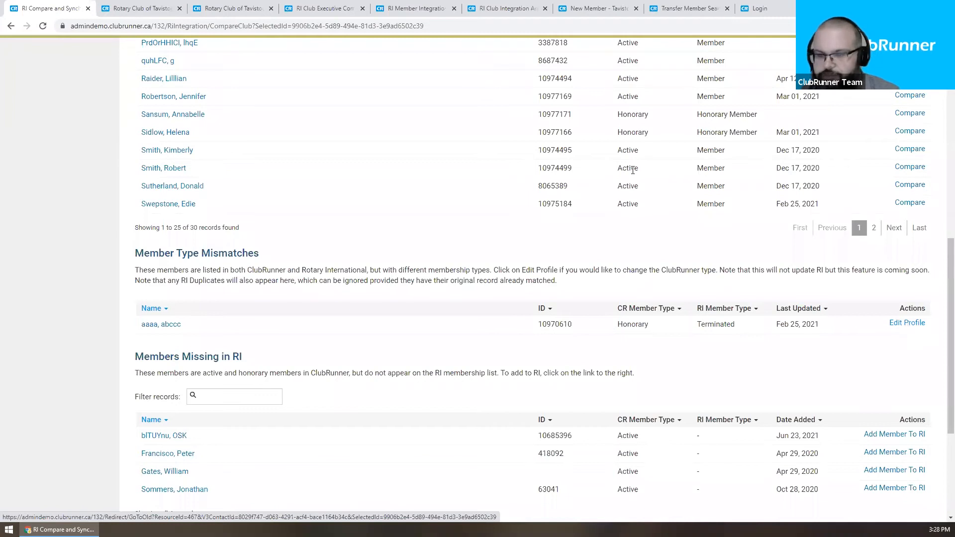
scroll(490, 256, down, 2)
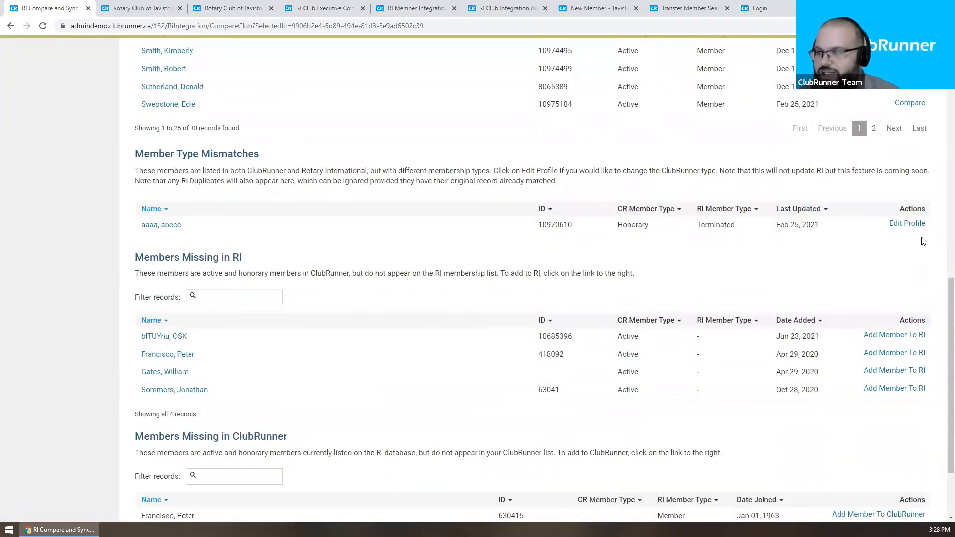
scroll(572, 224, down, 2)
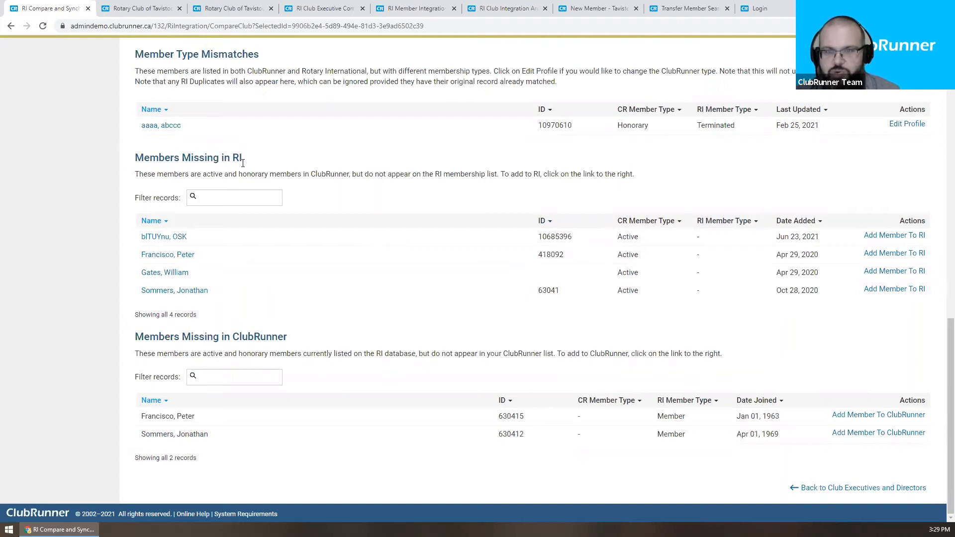
drag(133, 158, 287, 156)
click(287, 155)
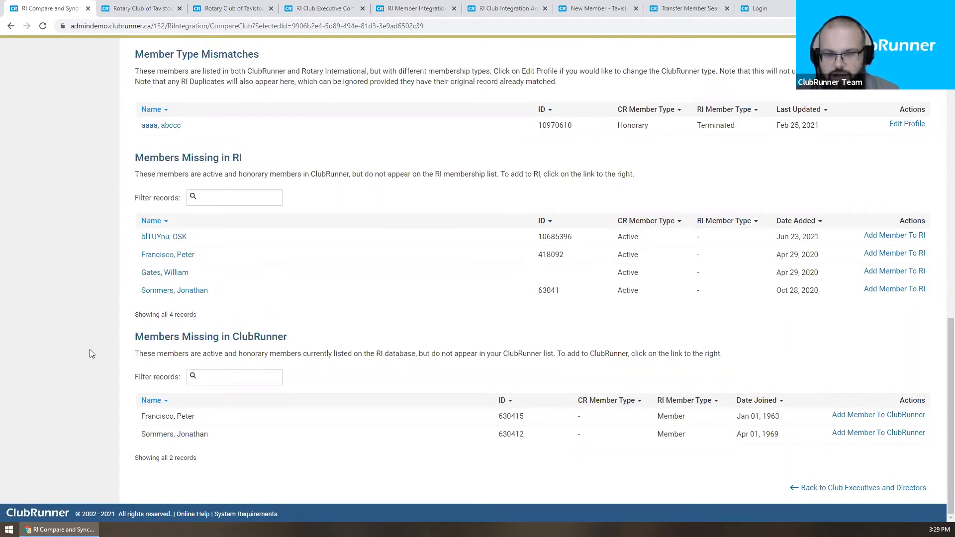
drag(130, 337, 300, 341)
click(307, 346)
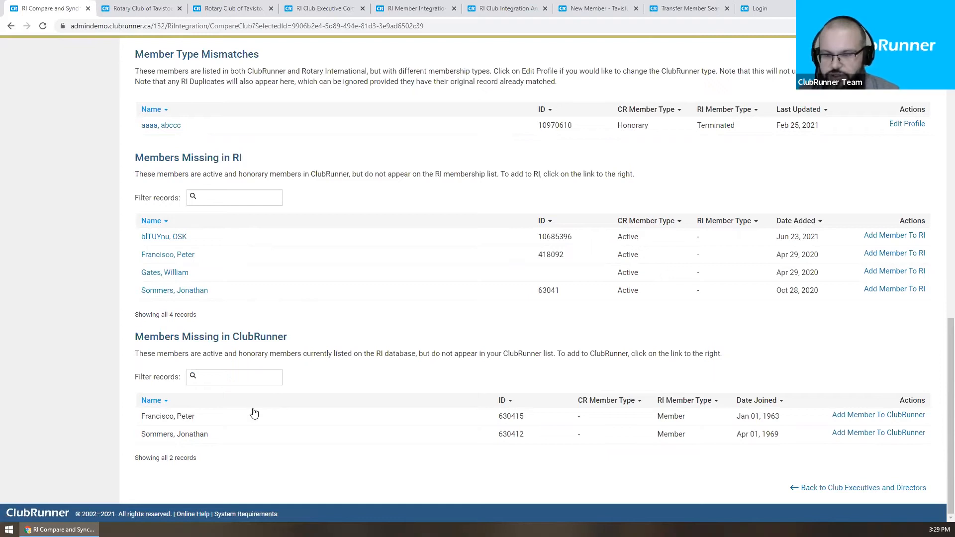
triple_click(198, 437)
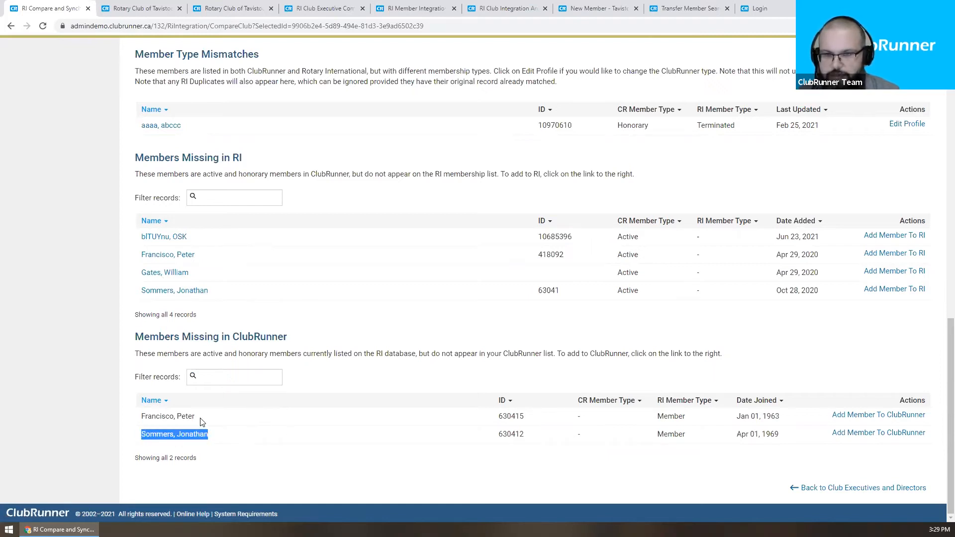
triple_click(202, 422)
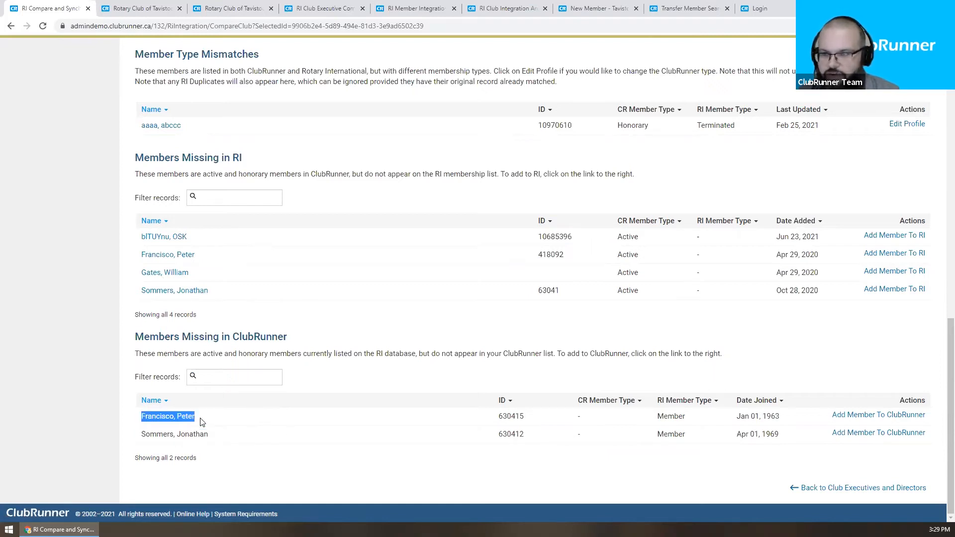
click(522, 432)
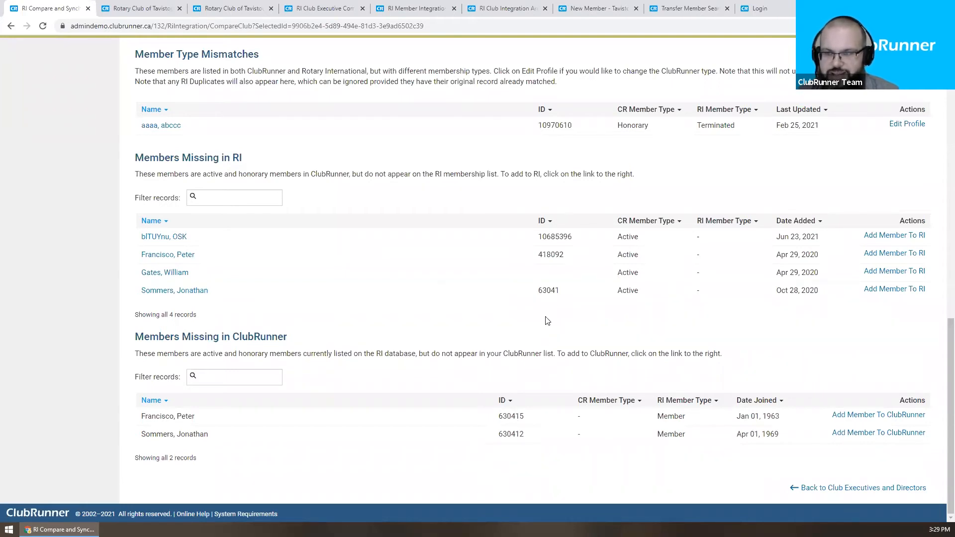
double_click(551, 254)
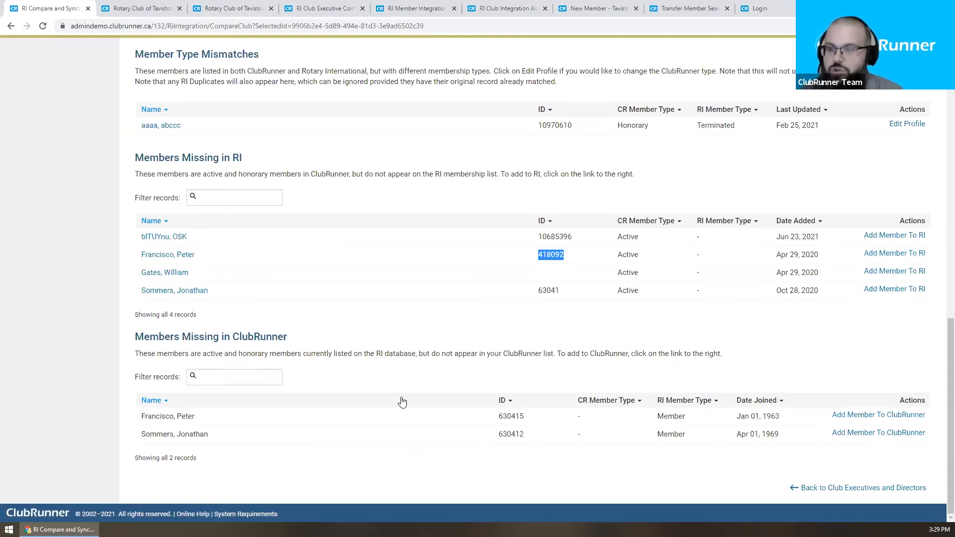
double_click(512, 416)
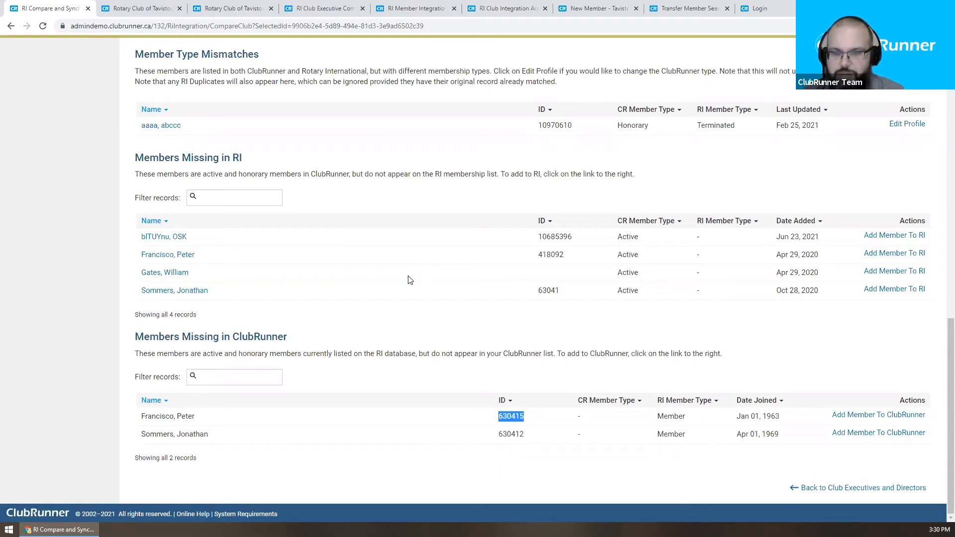
scroll(352, 258, up, 1)
drag(209, 291, 142, 288)
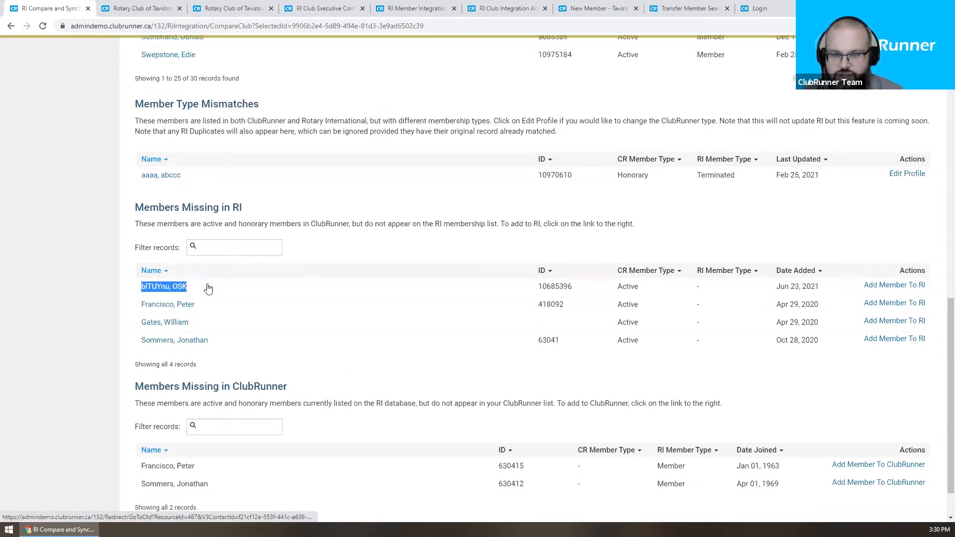
click(230, 293)
scroll(204, 240, down, 1)
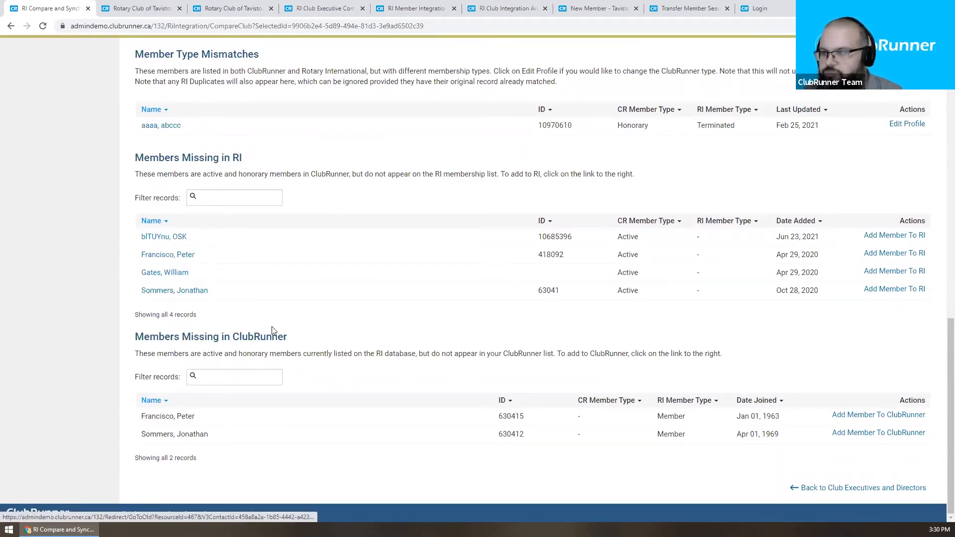
scroll(274, 330, up, 2)
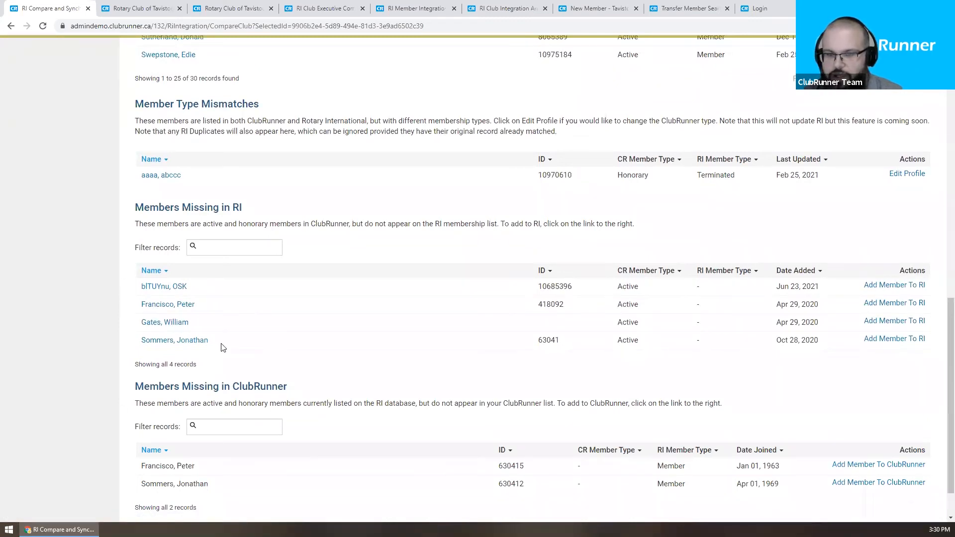
scroll(243, 399, up, 1)
scroll(244, 398, up, 2)
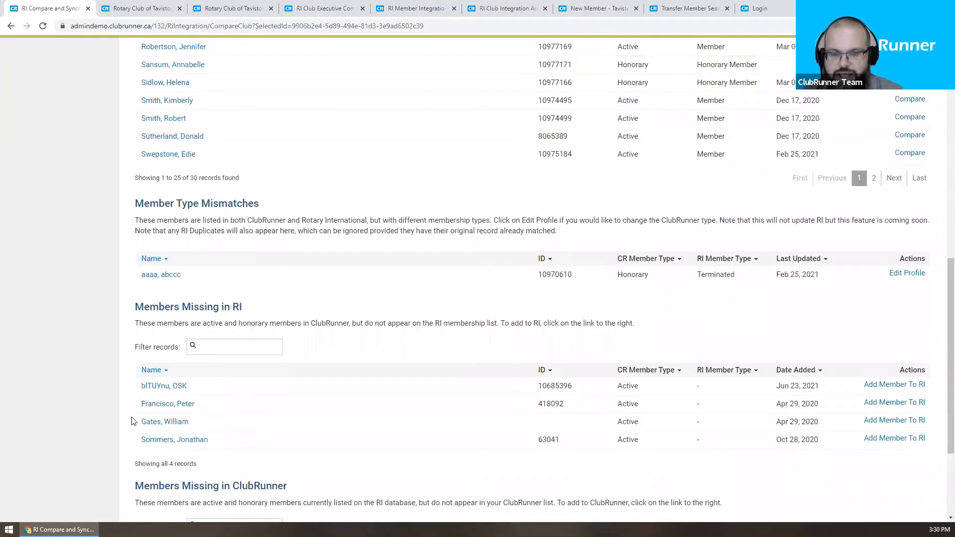
drag(138, 424, 161, 425)
key(ctrl+c)
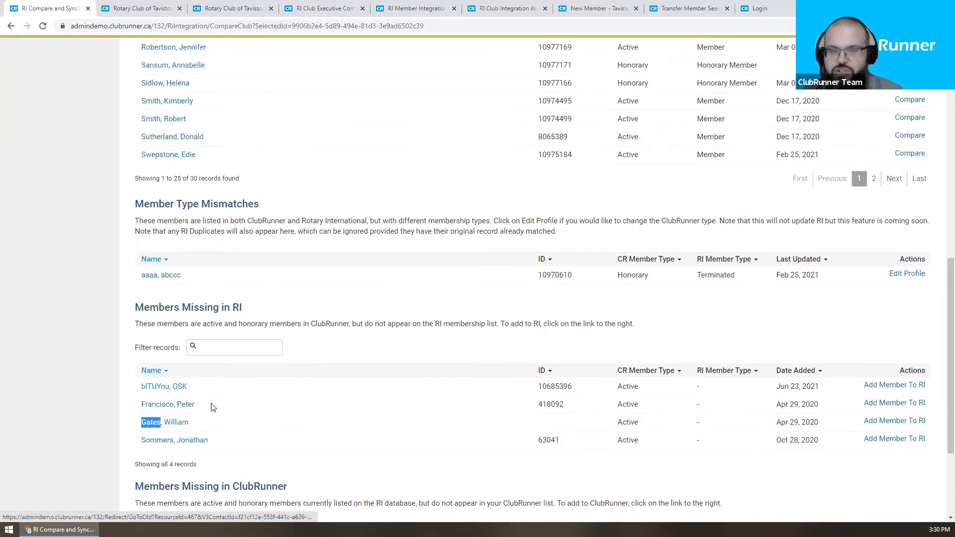
scroll(211, 406, up, 5)
scroll(212, 407, up, 4)
Step: Paste the missing-from-RI member's surname into the Members in Sync filter, leaving one of 30 records
click(220, 131)
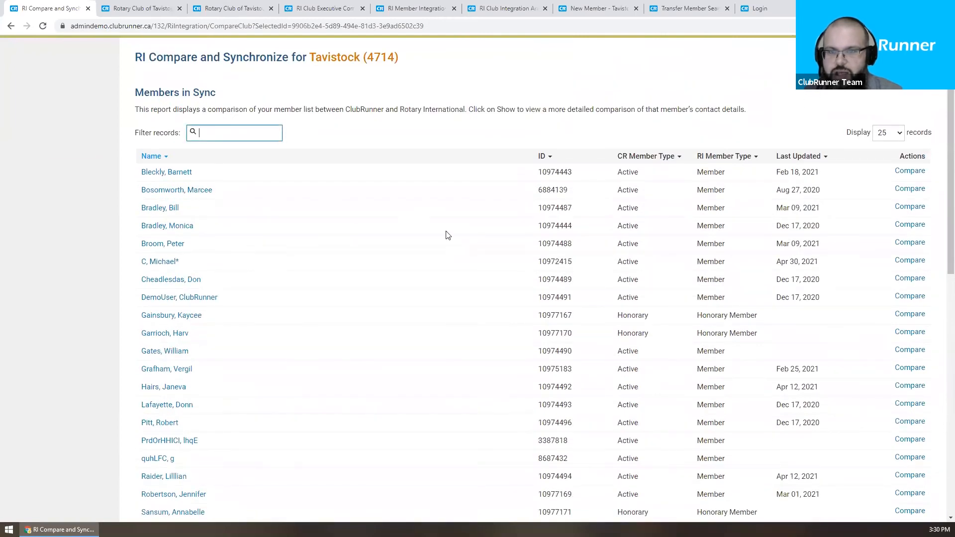
key(ctrl+v)
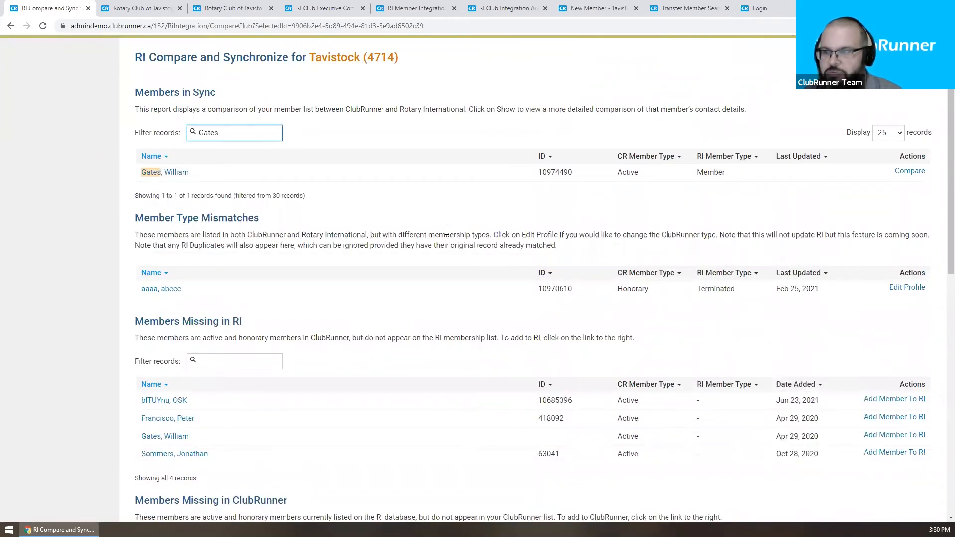
scroll(447, 231, down, 2)
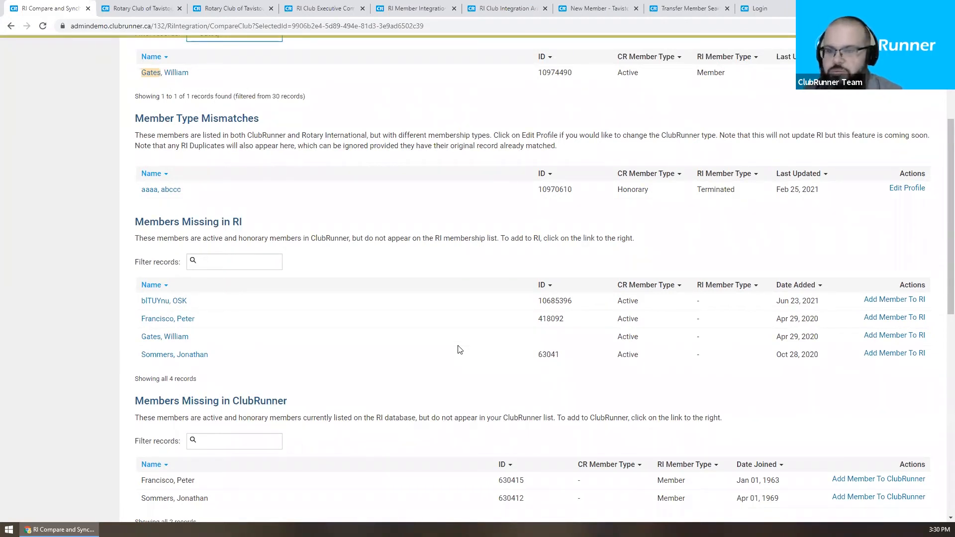
scroll(458, 349, down, 3)
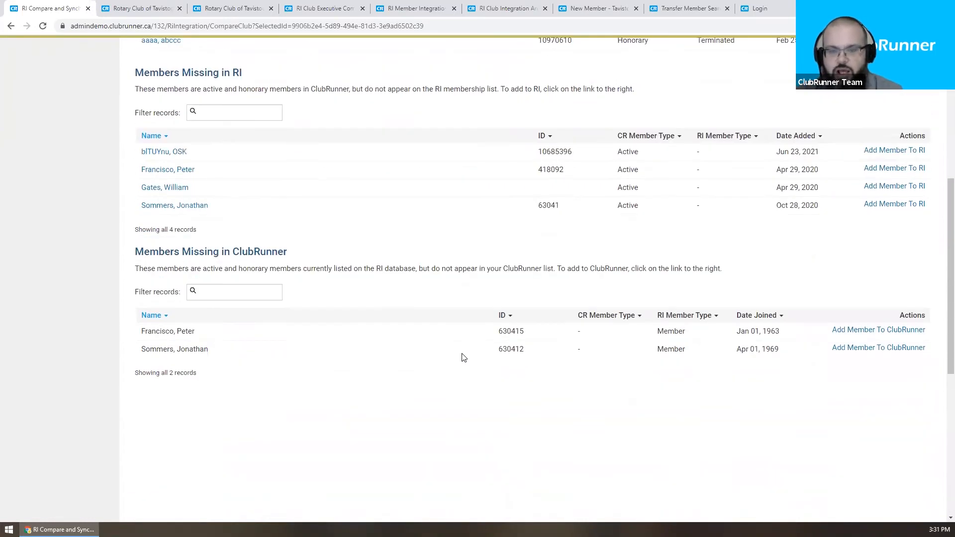
scroll(461, 356, up, 4)
scroll(463, 357, up, 3)
Step: Delete the surname from the Members in Sync filter to show records 1–25 of 30
double_click(207, 219)
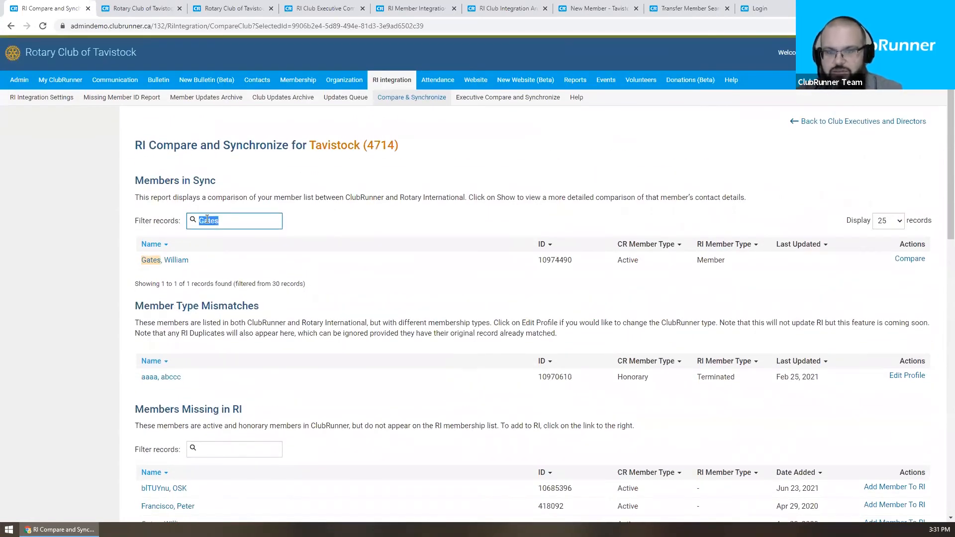
key(BackSpace)
scroll(390, 235, down, 2)
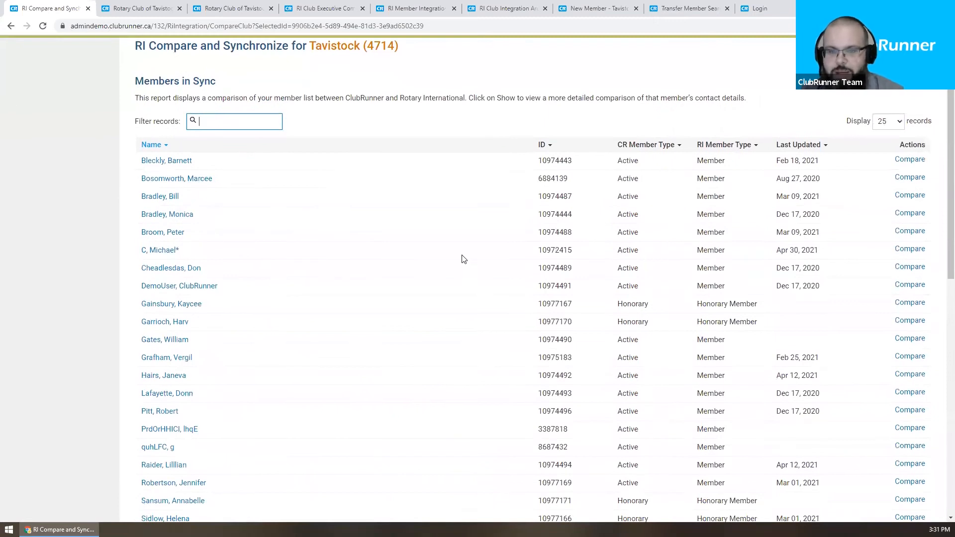
scroll(464, 258, down, 2)
scroll(463, 258, down, 1)
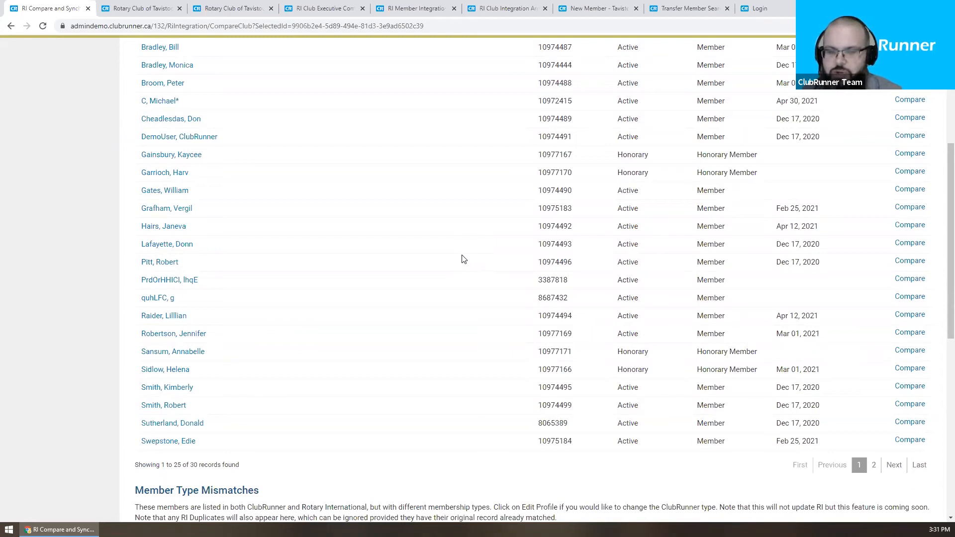
scroll(462, 259, up, 5)
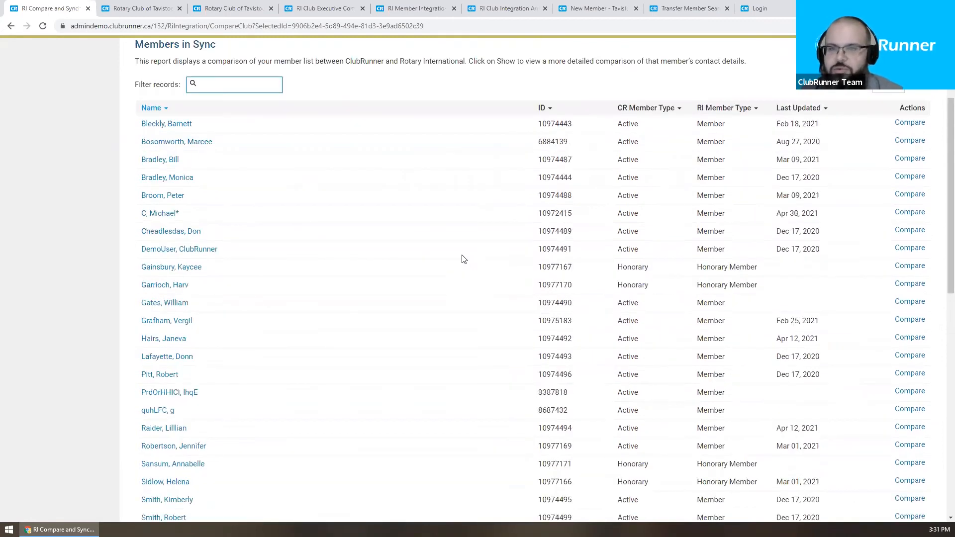
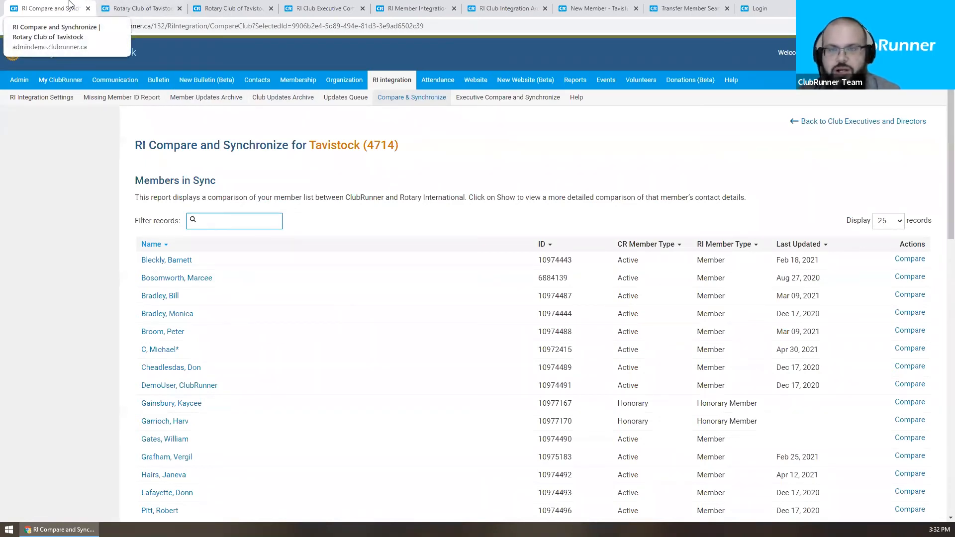
Step: Close the RI Compare and Synchronize tab and both Rotary Club of Tavistock tabs
middle_click(70, 4)
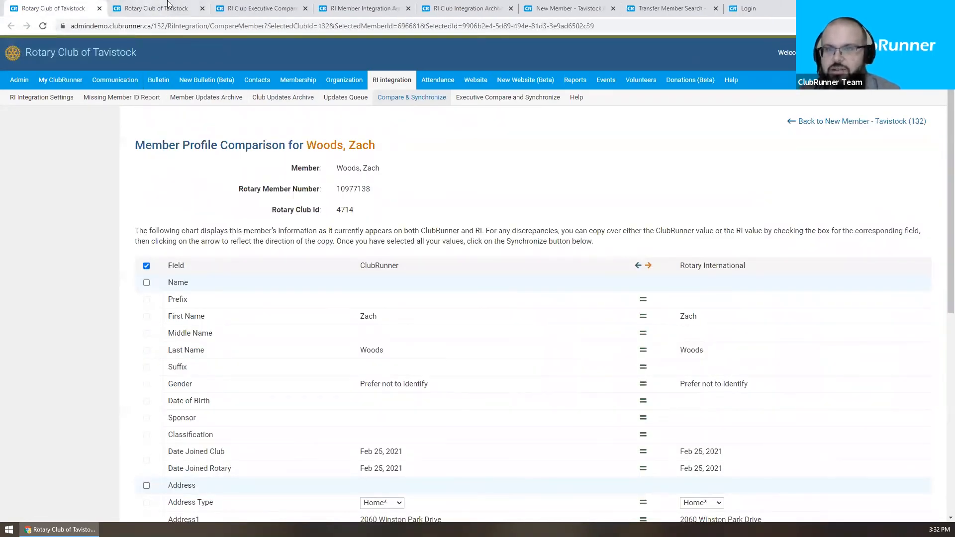
click(170, 4)
click(285, 5)
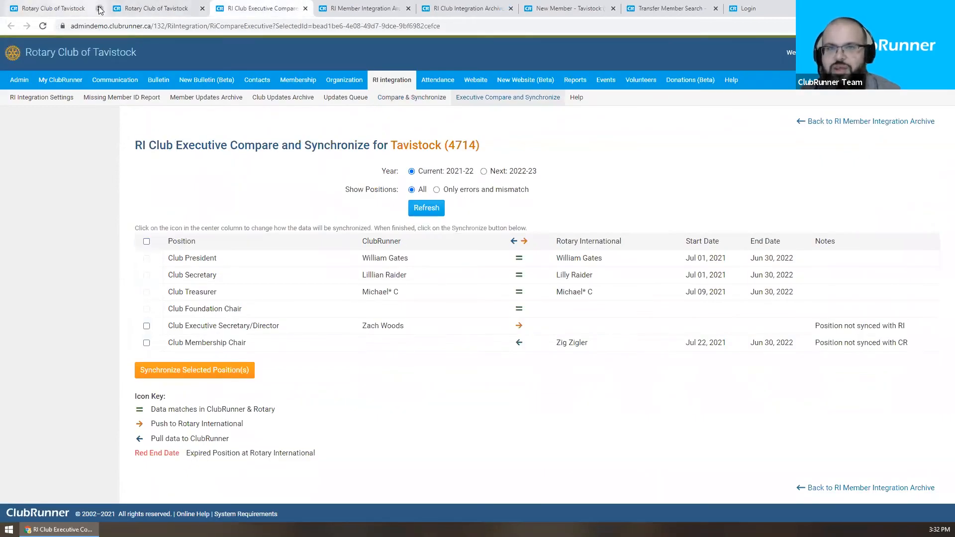
click(99, 8)
click(99, 8)
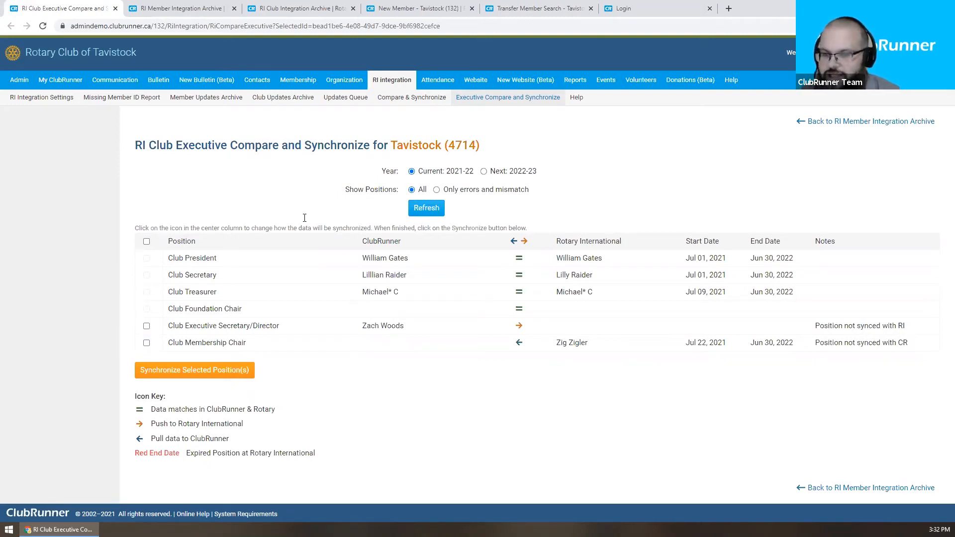
Step: Highlight the Executive Secretary's ClubRunner name on the Tavistock executive comparison
drag(406, 326, 338, 327)
click(376, 337)
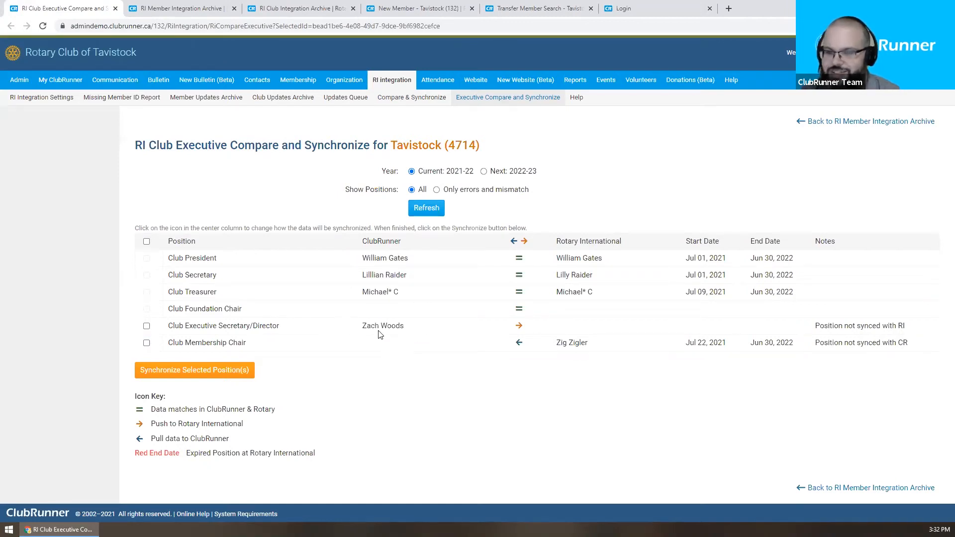
triple_click(379, 327)
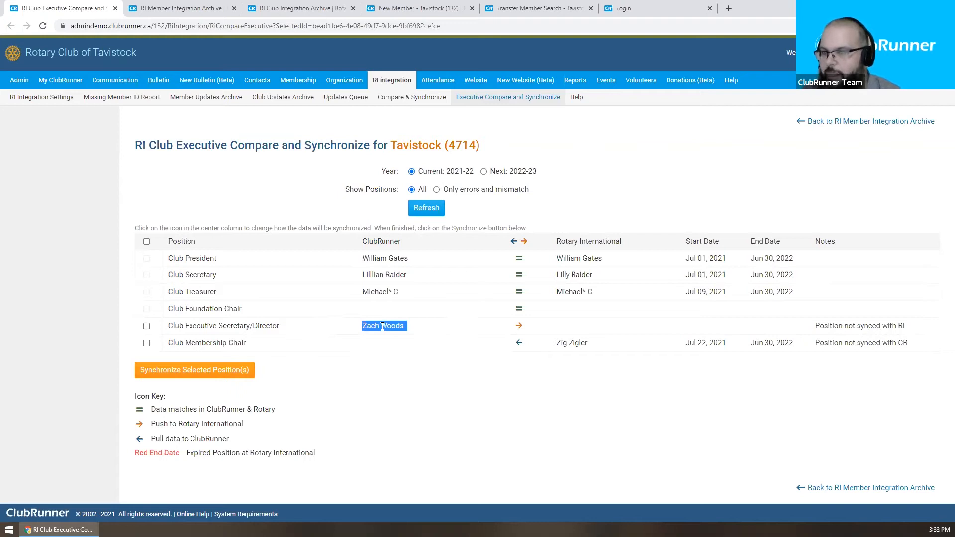
click(646, 332)
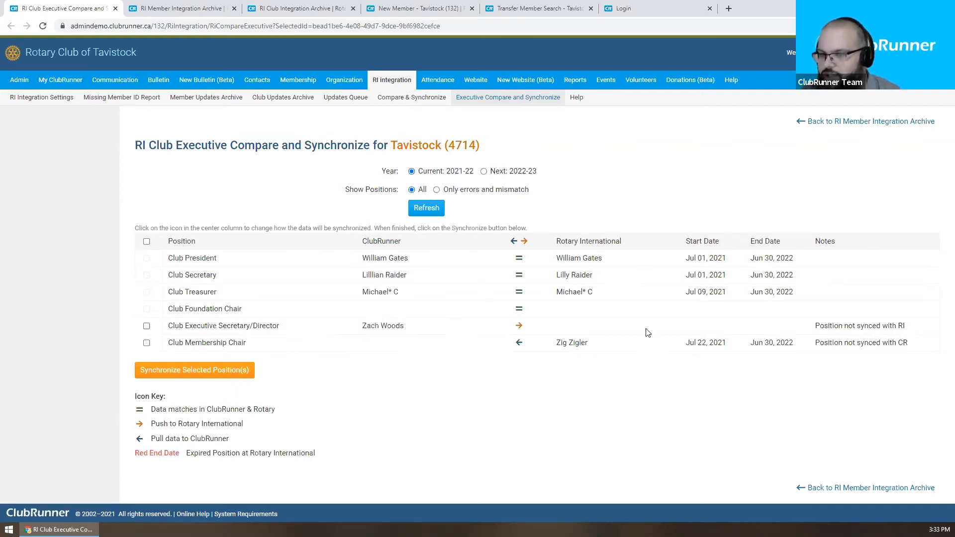
mouse_move(352, 326)
mouse_down()
mouse_move(411, 324)
mouse_move(359, 329)
mouse_up()
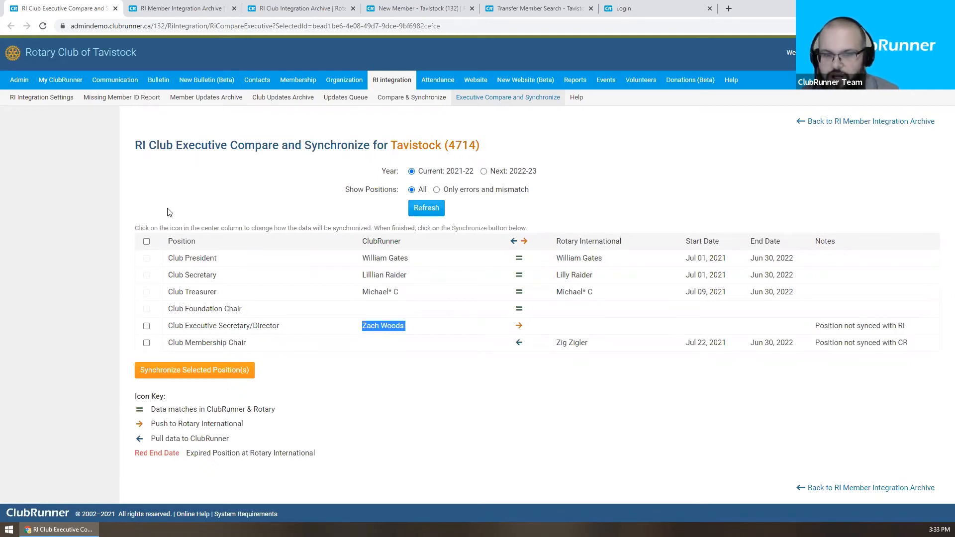
Step: Select all positions, set Membership Chair to pull and Executive Secretary to push, then synchronize
click(146, 242)
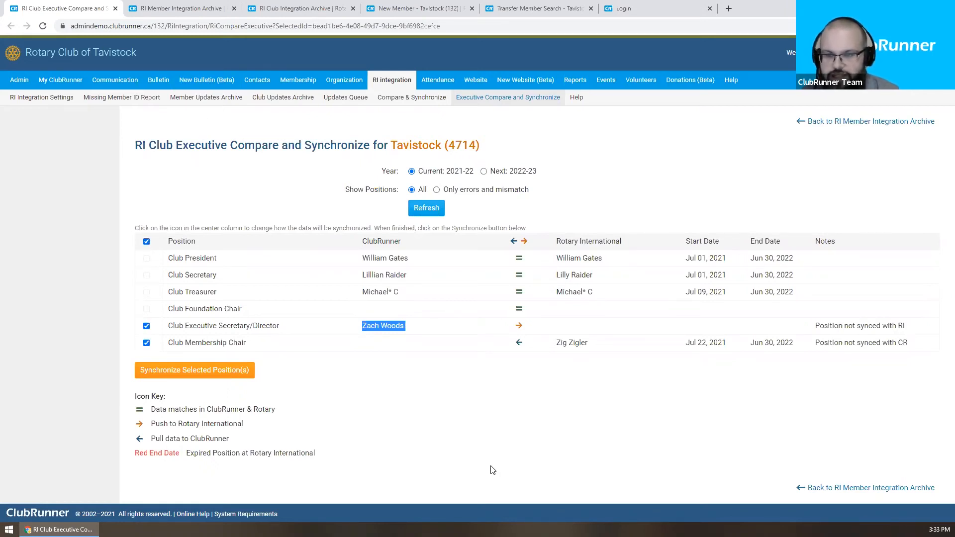
click(492, 445)
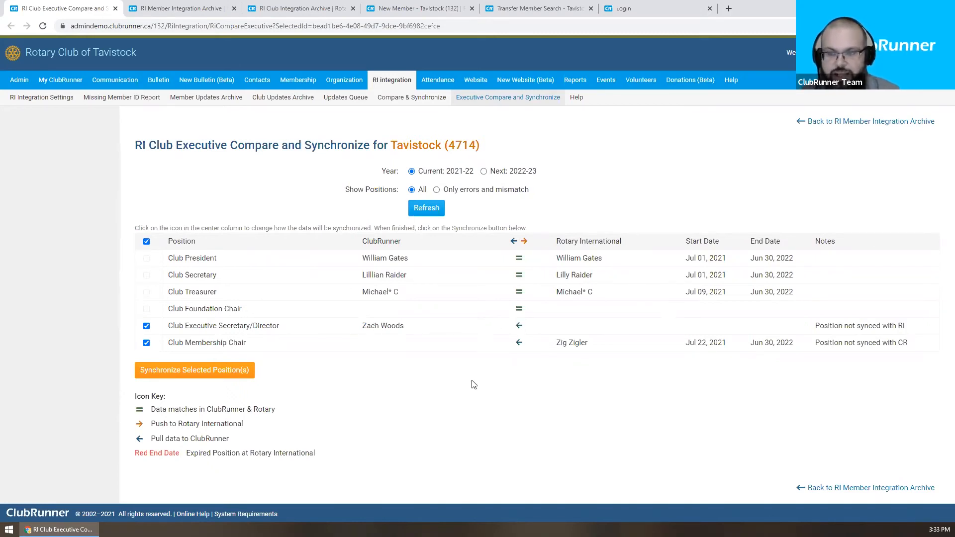
drag(556, 344, 605, 354)
click(543, 354)
click(519, 342)
click(518, 325)
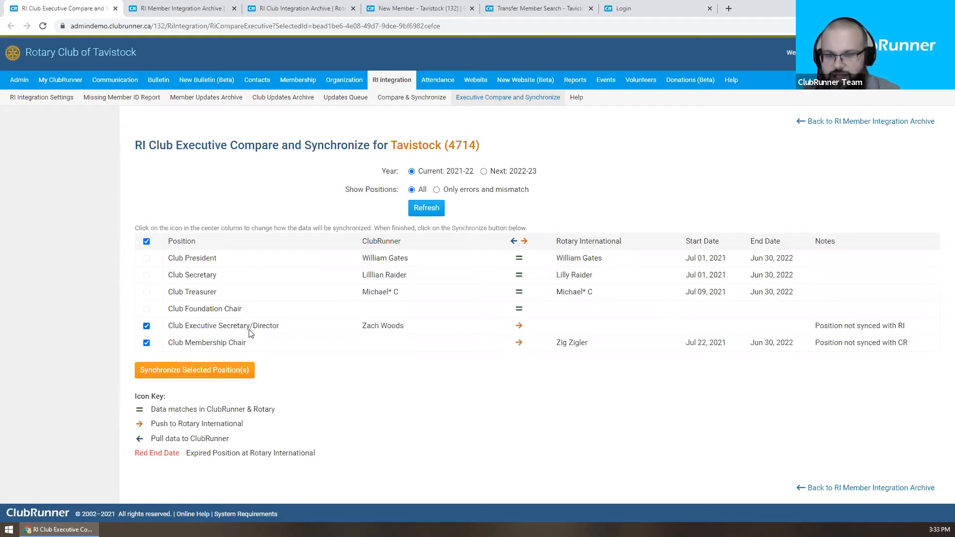
click(520, 343)
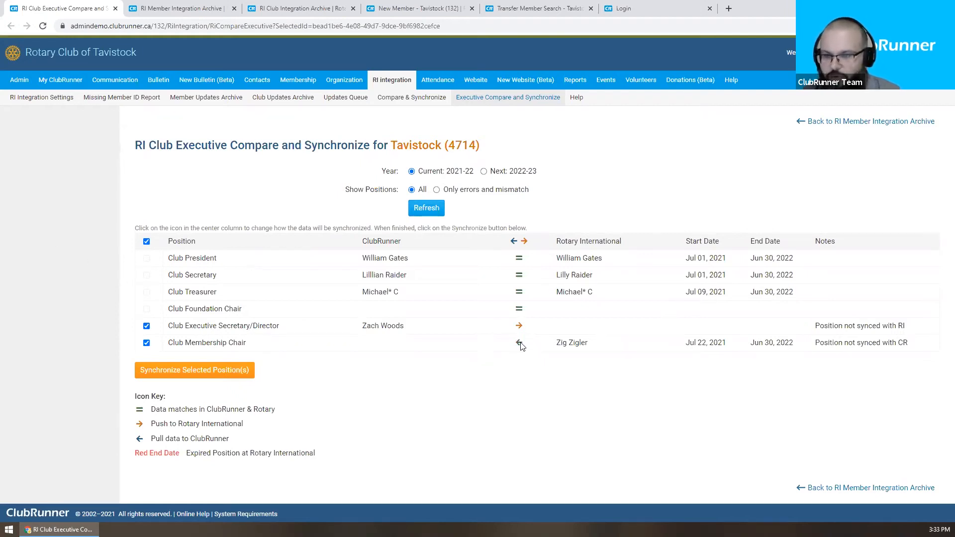
click(247, 375)
click(521, 92)
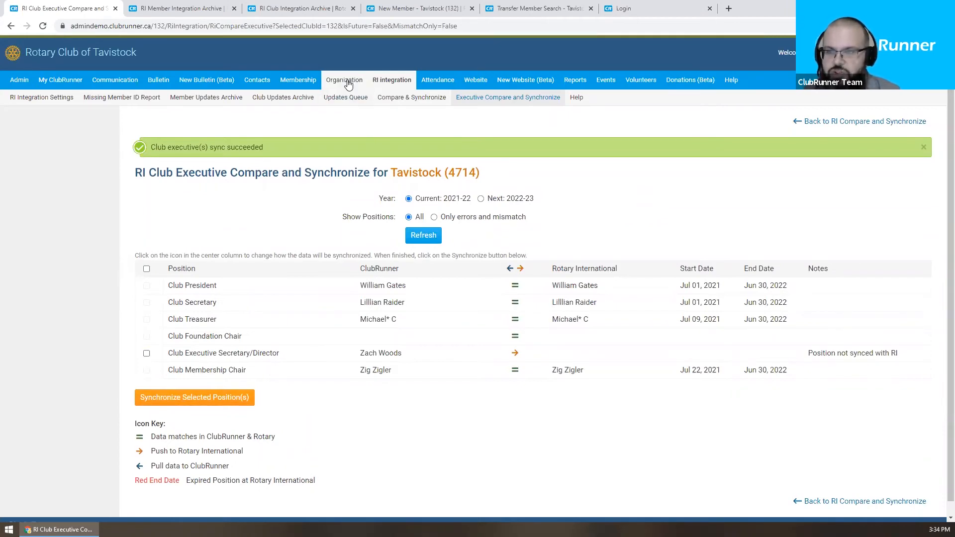
mouse_move(345, 81)
click(58, 107)
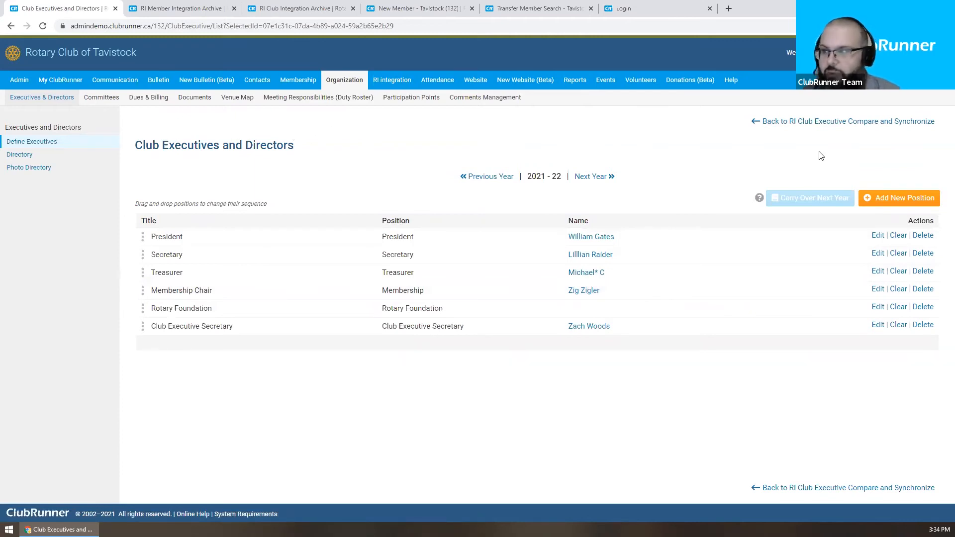
click(816, 123)
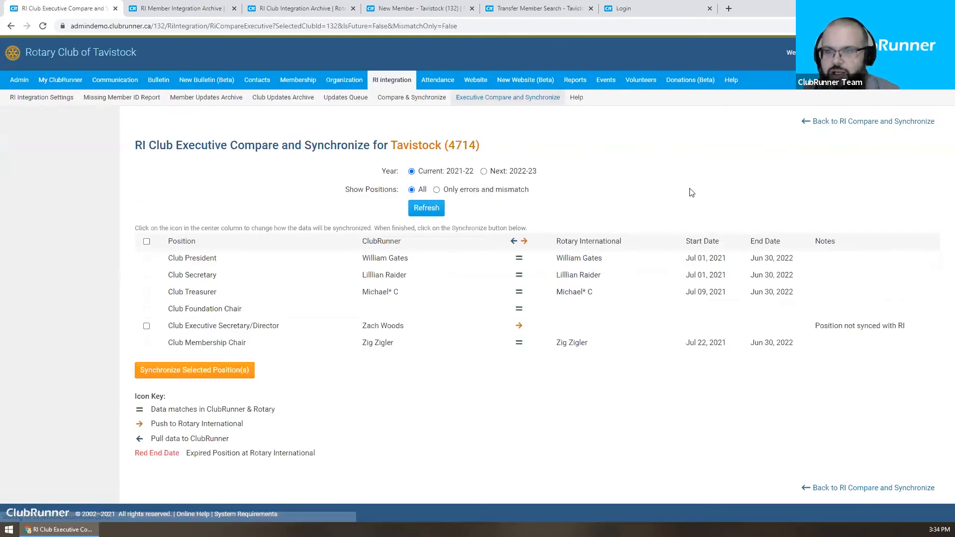
click(526, 174)
click(431, 211)
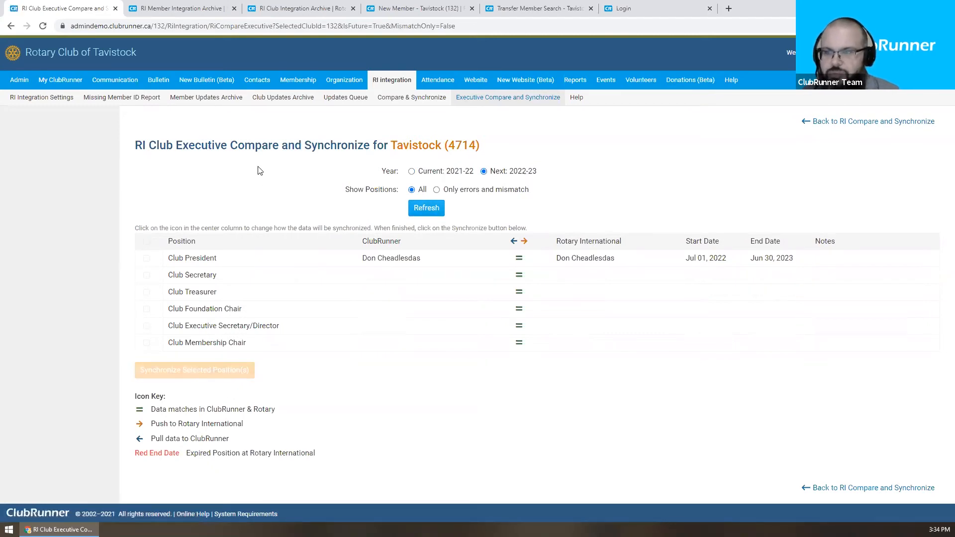
drag(355, 257, 470, 259)
click(470, 259)
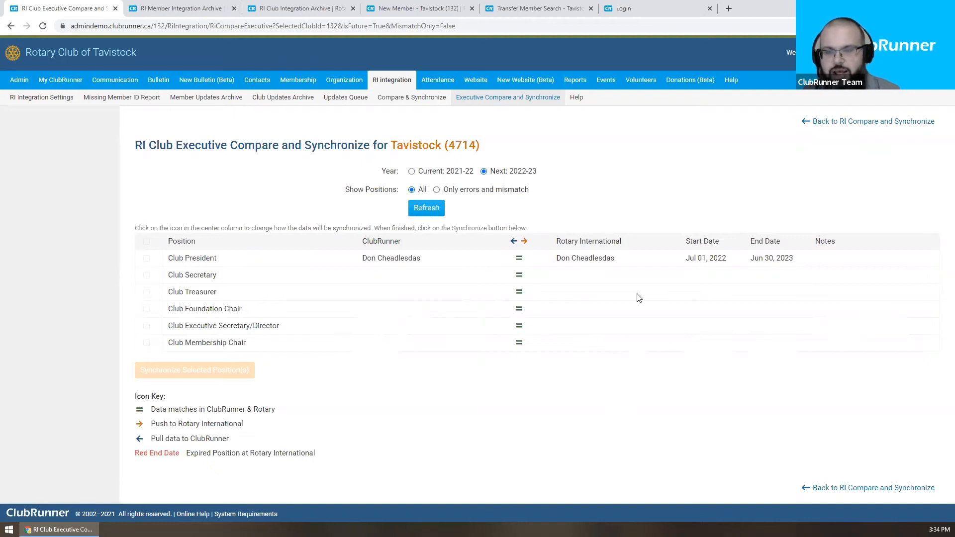
click(432, 172)
click(427, 210)
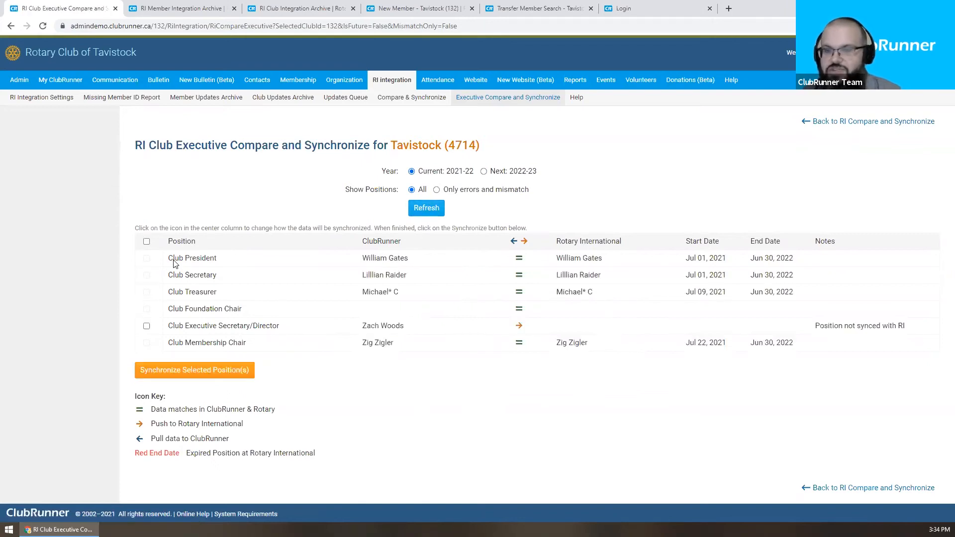
drag(169, 254, 251, 351)
click(224, 254)
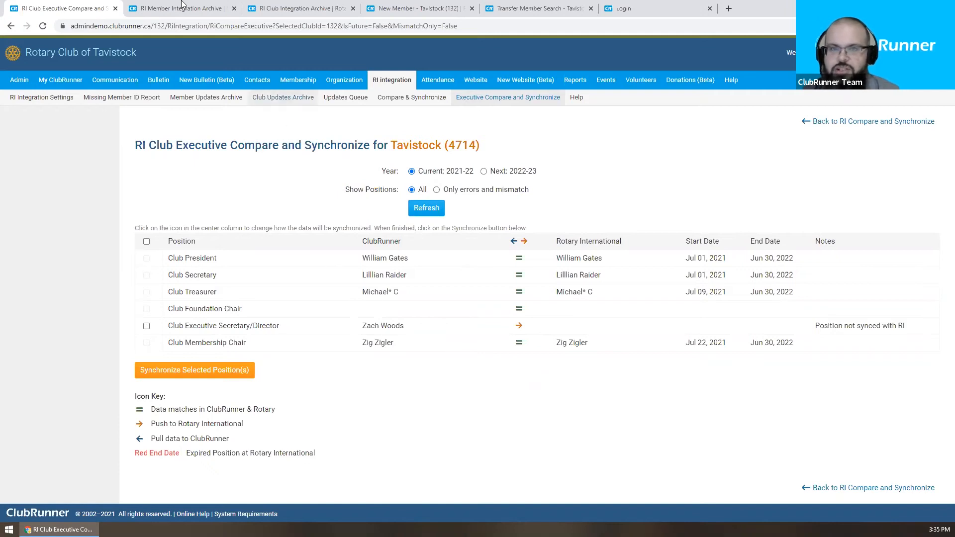
Step: Close the executive compare page, refresh the RI Member Integration Archive with F5, and scroll its records
click(115, 8)
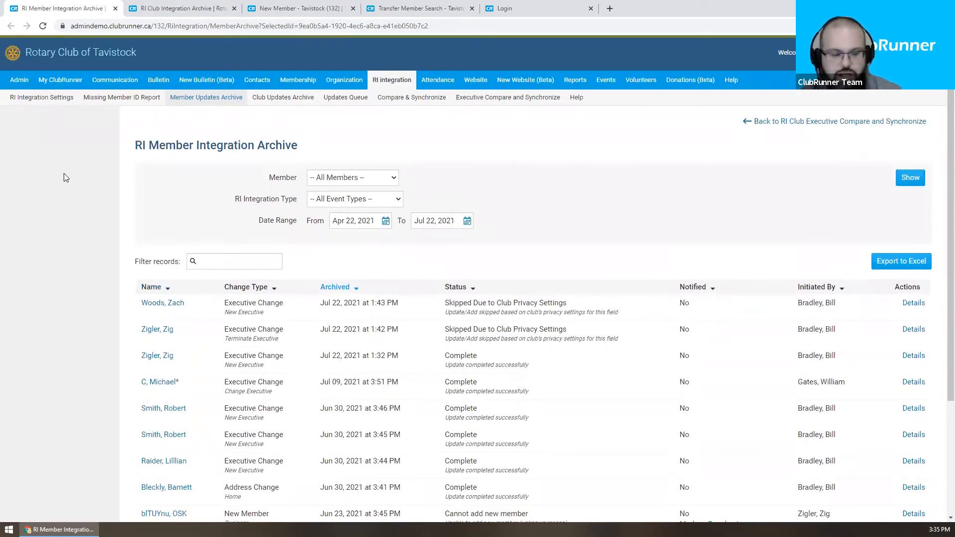
key(F5)
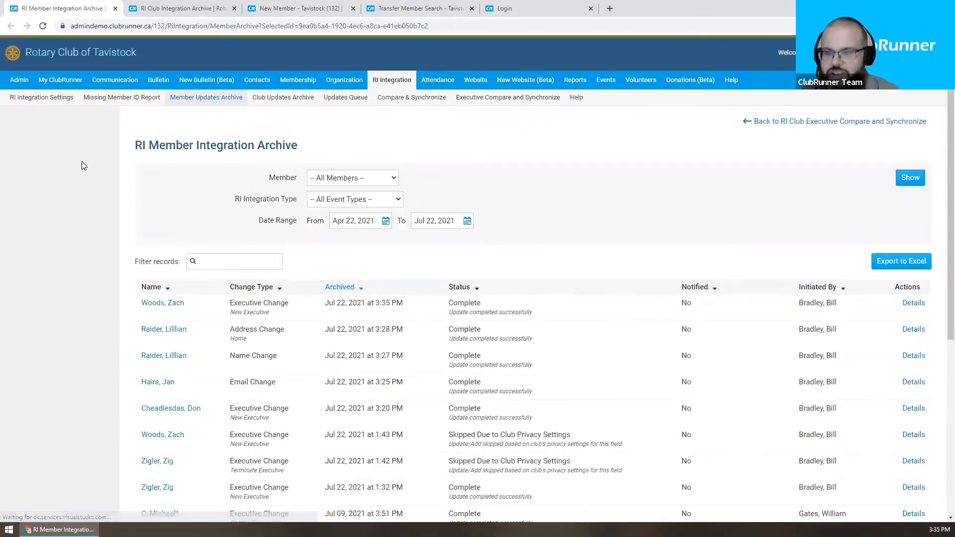
scroll(82, 162, down, 4)
scroll(82, 163, down, 1)
scroll(82, 162, up, 1)
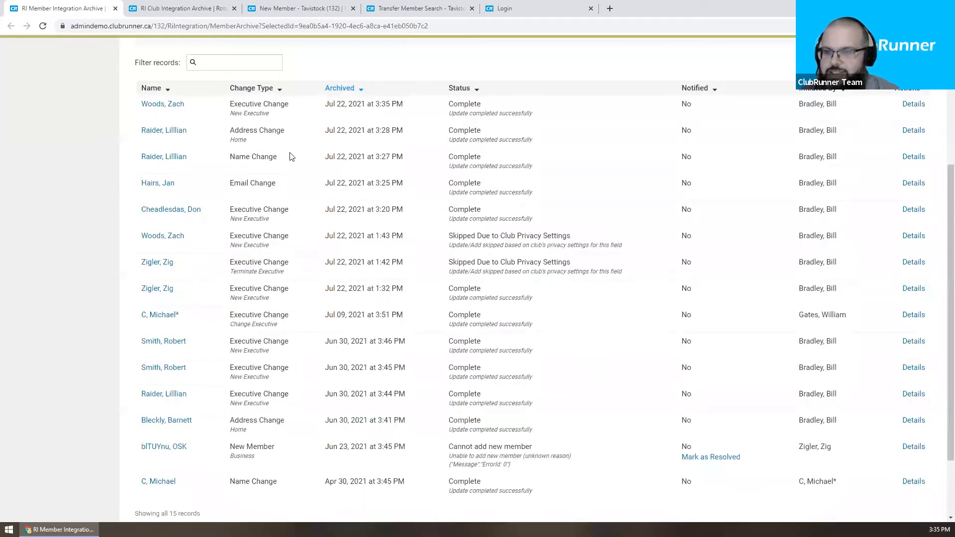
scroll(313, 119, up, 3)
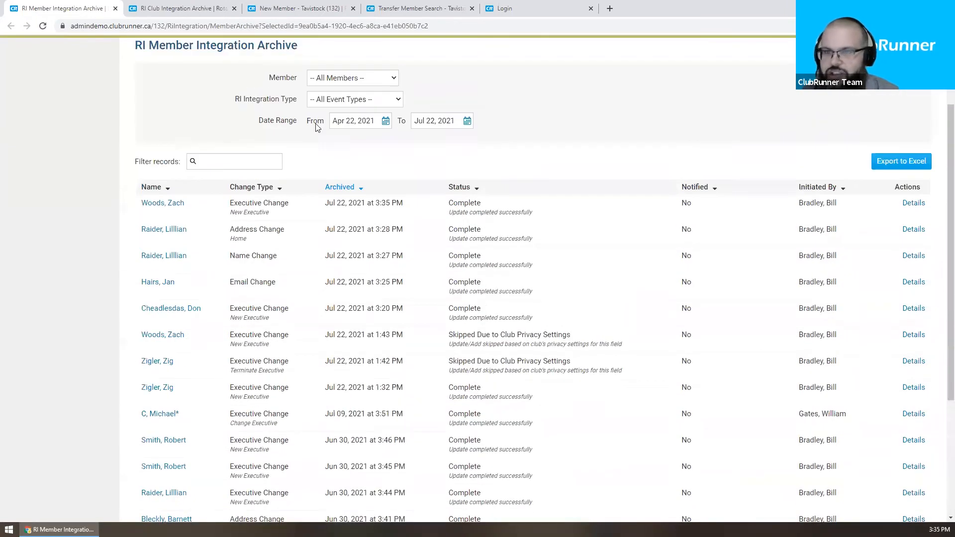
scroll(384, 159, down, 3)
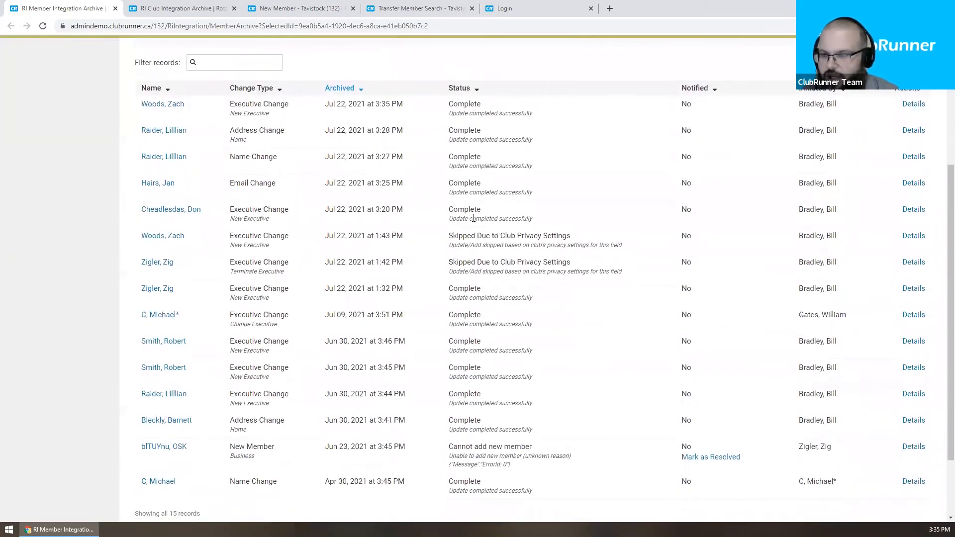
Step: Highlight the 'Cannot add new member' status on the failed new-member record
drag(535, 467, 439, 449)
click(437, 450)
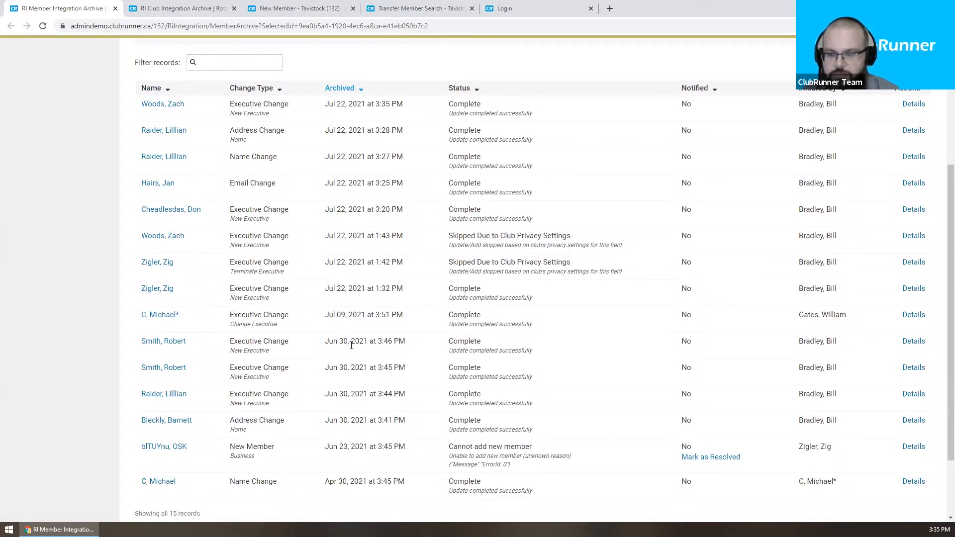
scroll(329, 329, down, 1)
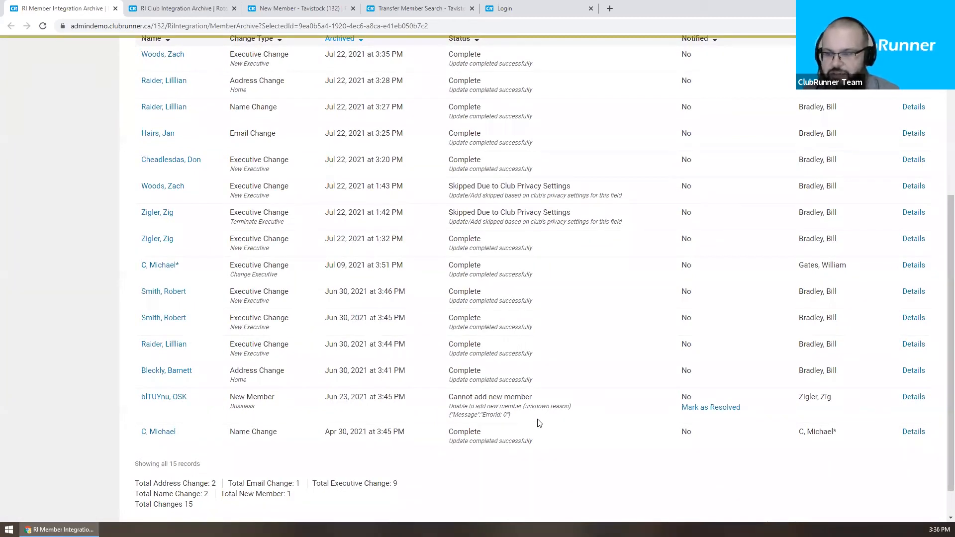
mouse_move(554, 415)
mouse_down()
mouse_move(441, 396)
mouse_move(537, 421)
mouse_up()
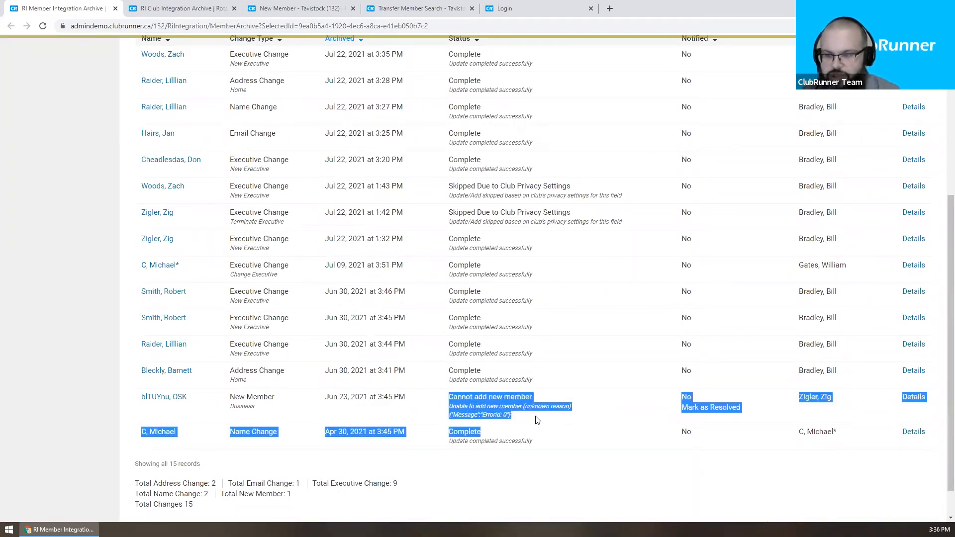
click(537, 421)
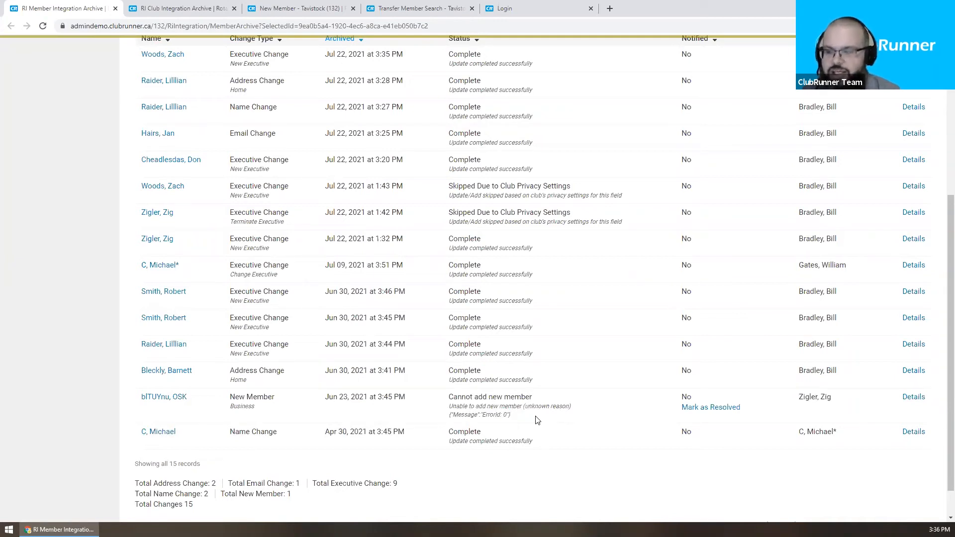
click(709, 410)
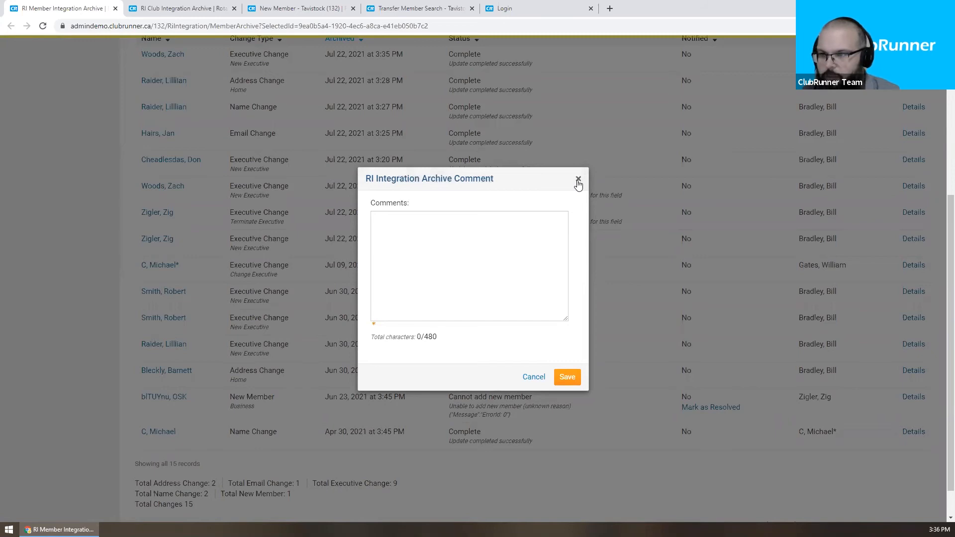
click(578, 180)
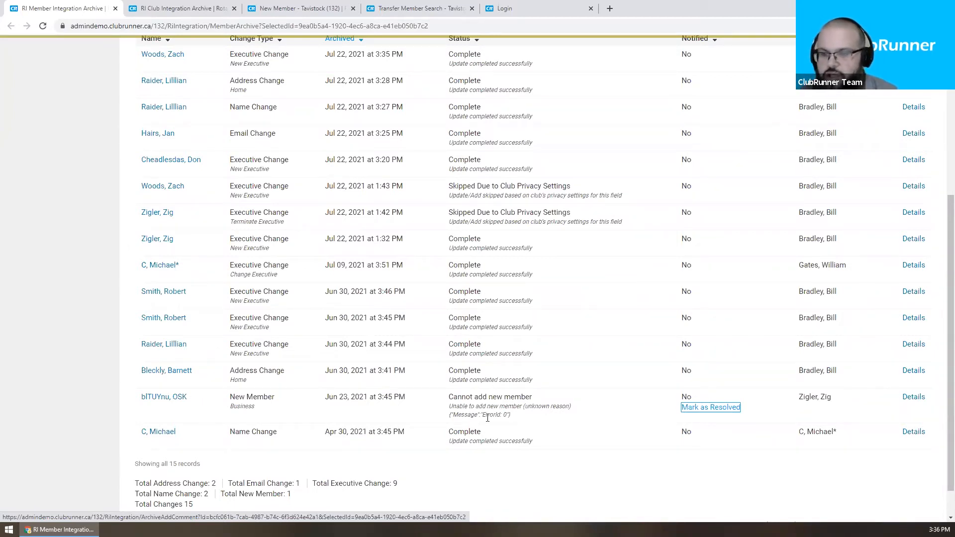
mouse_move(512, 416)
mouse_down()
mouse_move(431, 423)
mouse_move(511, 417)
mouse_up()
click(486, 417)
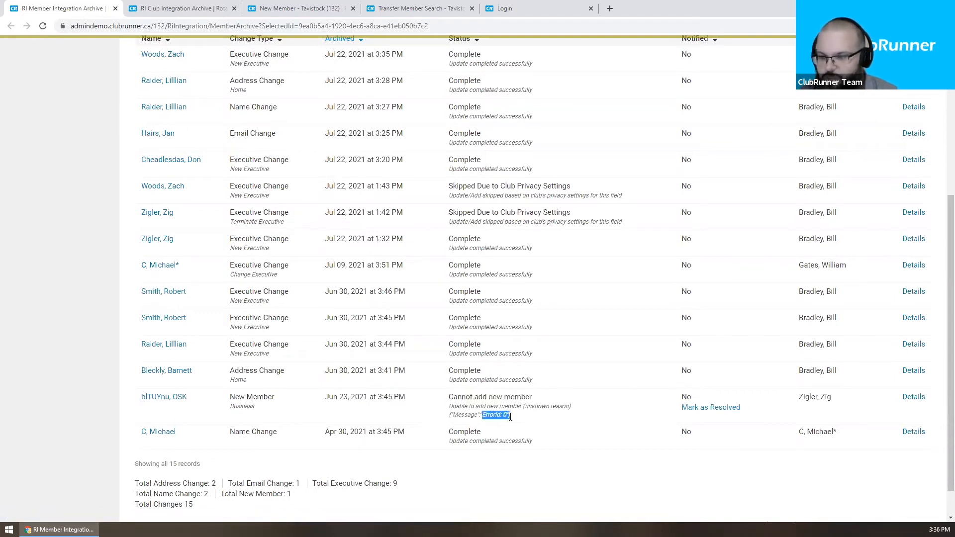
Step: Clear the error ID highlight and scroll back to the top of the member archive
click(525, 420)
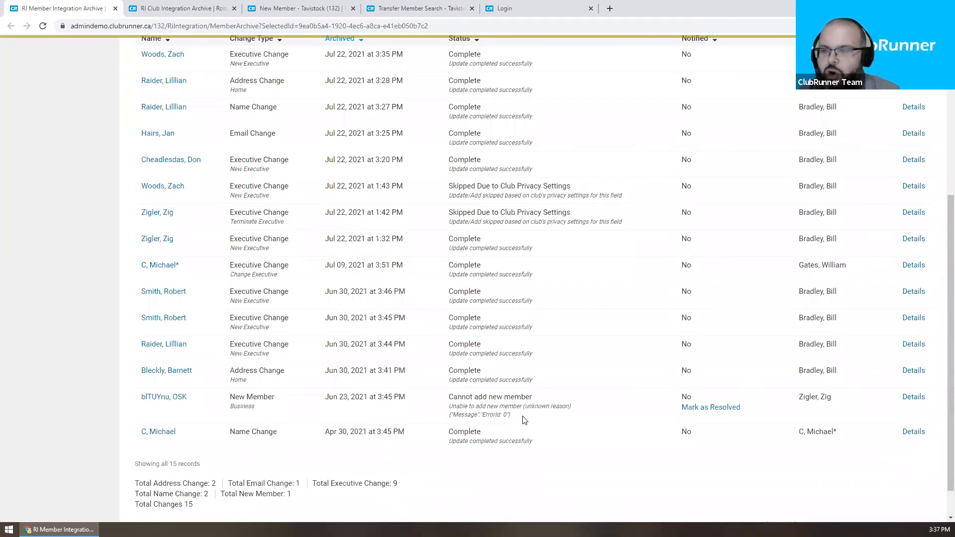
scroll(523, 420, up, 2)
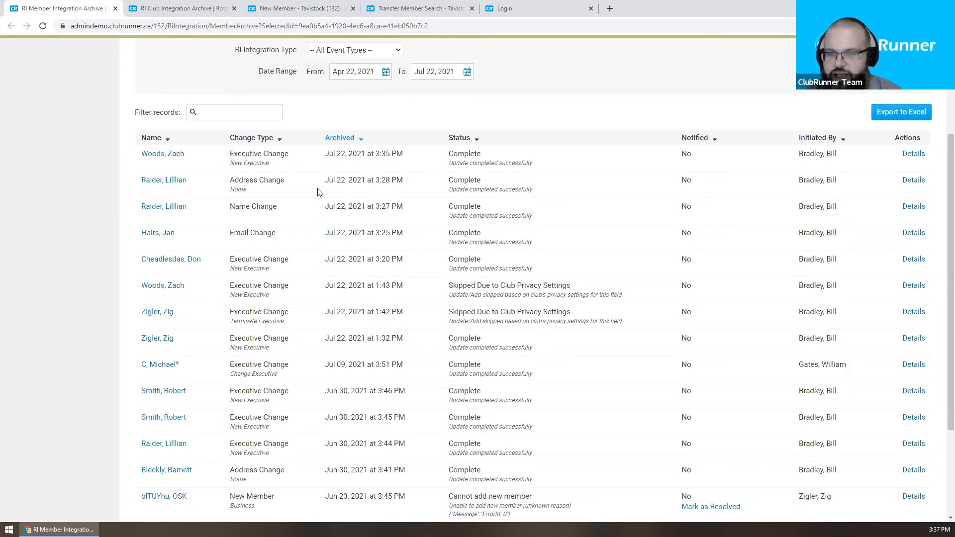
click(913, 180)
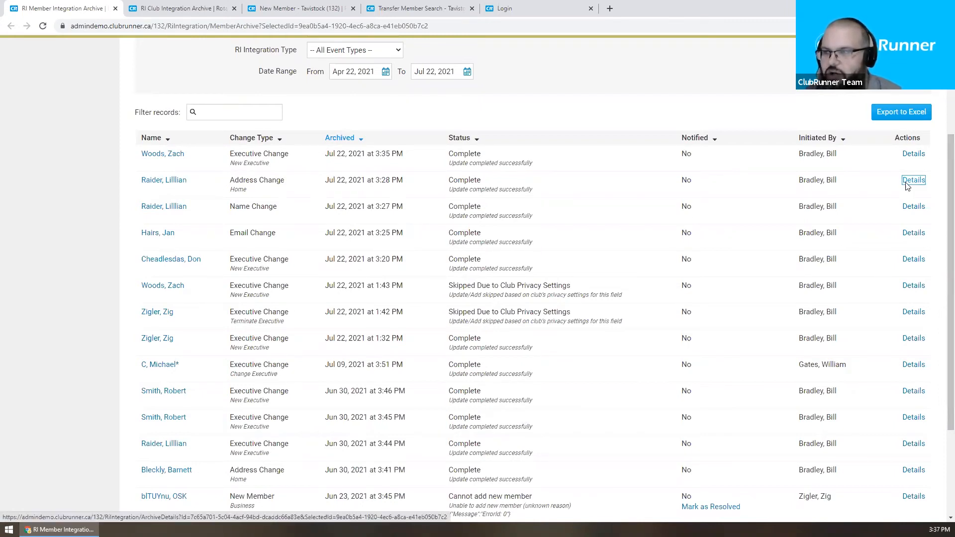
scroll(527, 246, down, 1)
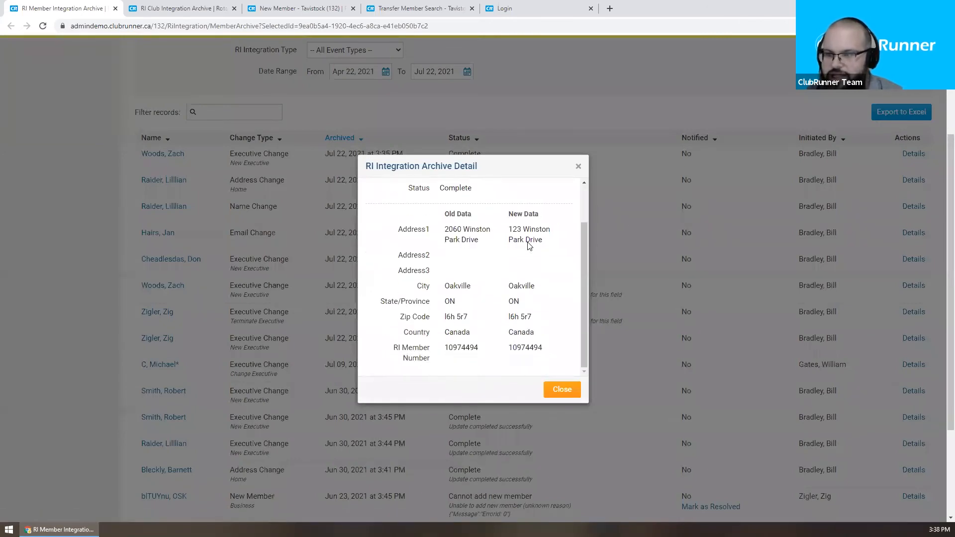
drag(443, 230, 464, 295)
click(464, 283)
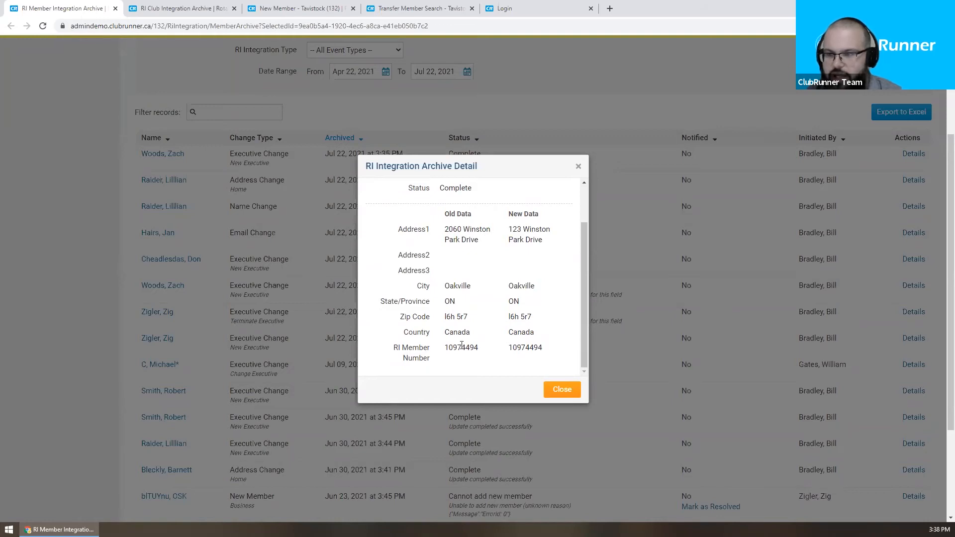
drag(507, 228, 547, 257)
click(546, 256)
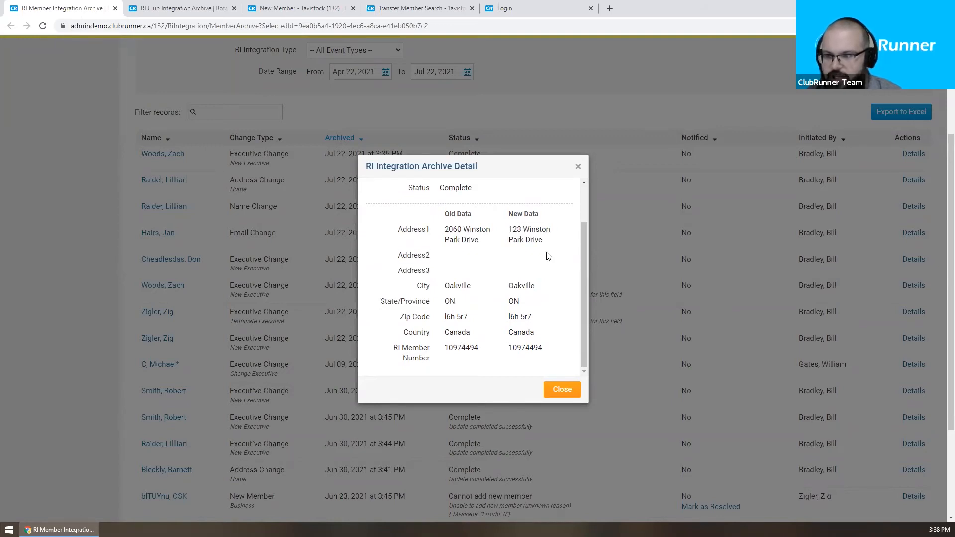
scroll(544, 256, up, 1)
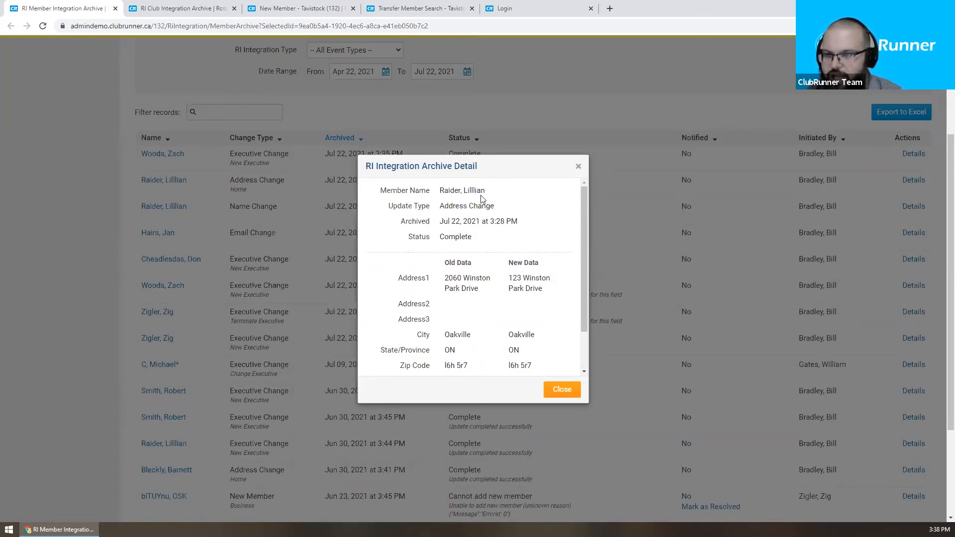
scroll(504, 225, down, 1)
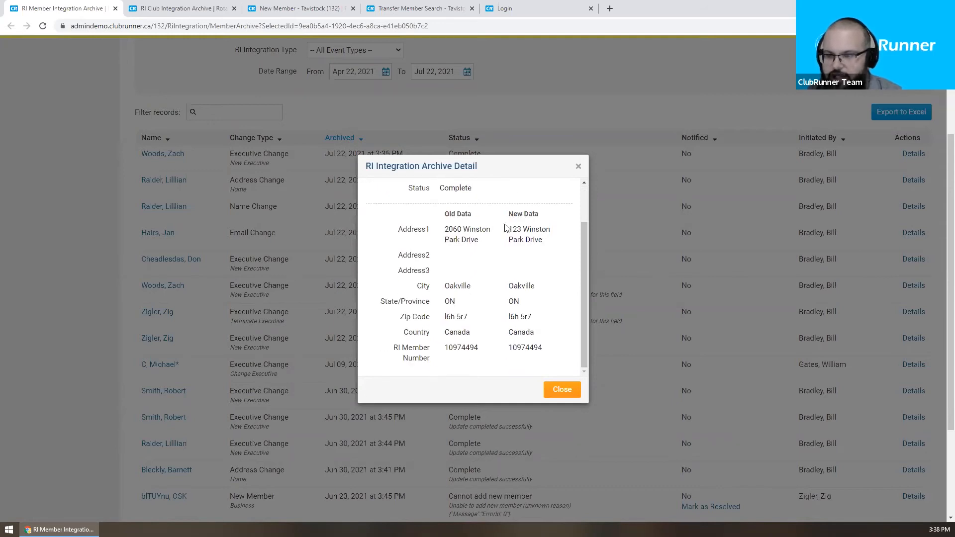
scroll(503, 244, up, 1)
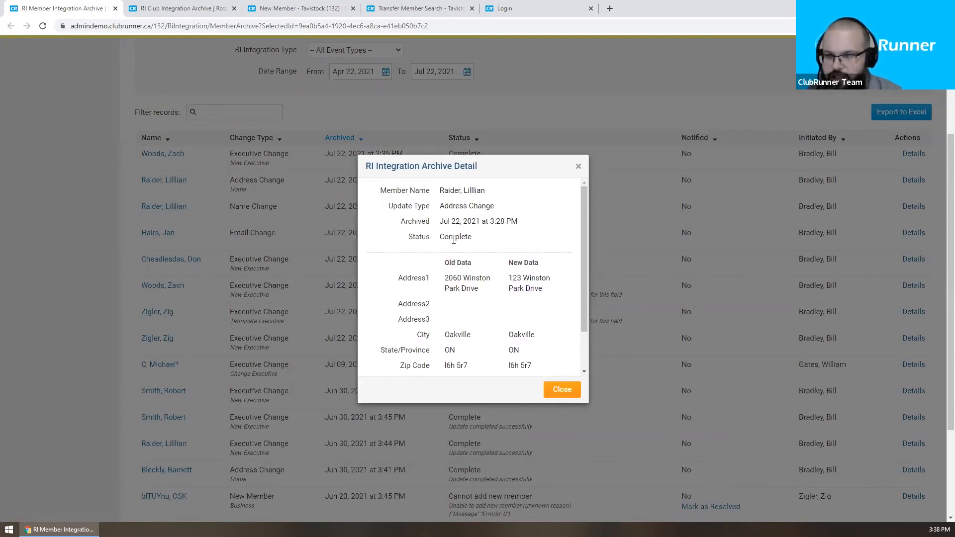
scroll(500, 254, down, 1)
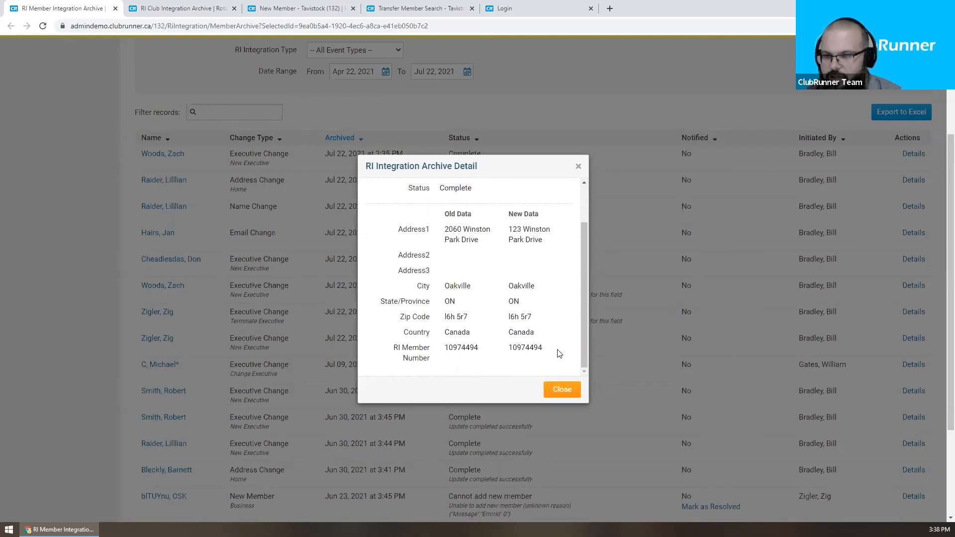
scroll(553, 356, up, 1)
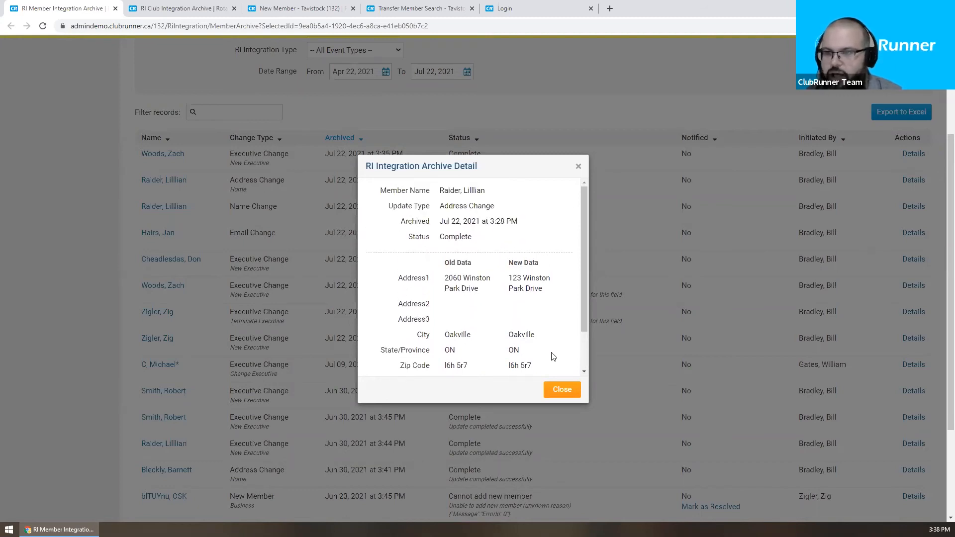
click(563, 394)
scroll(611, 390, up, 1)
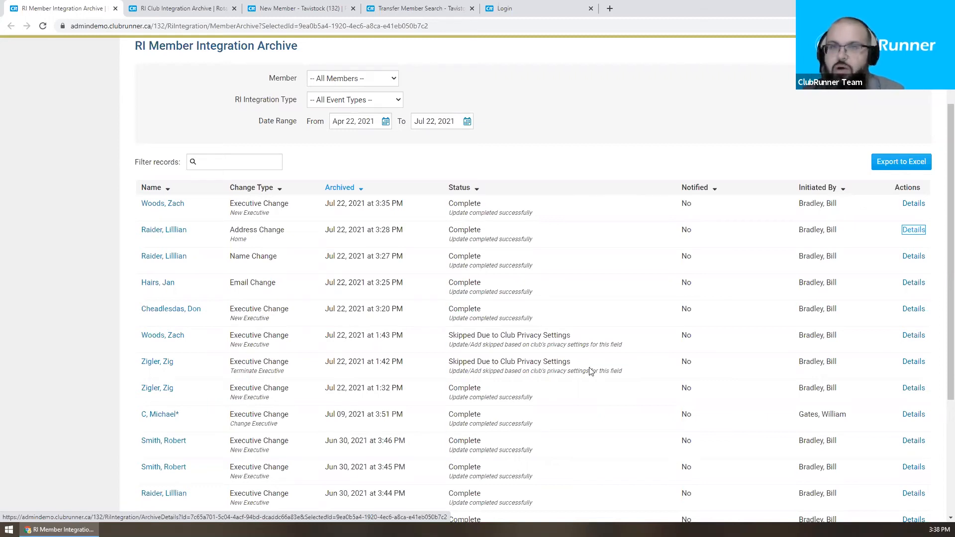
Step: Close the member archive and reload the RI Club Integration Archive page
click(115, 8)
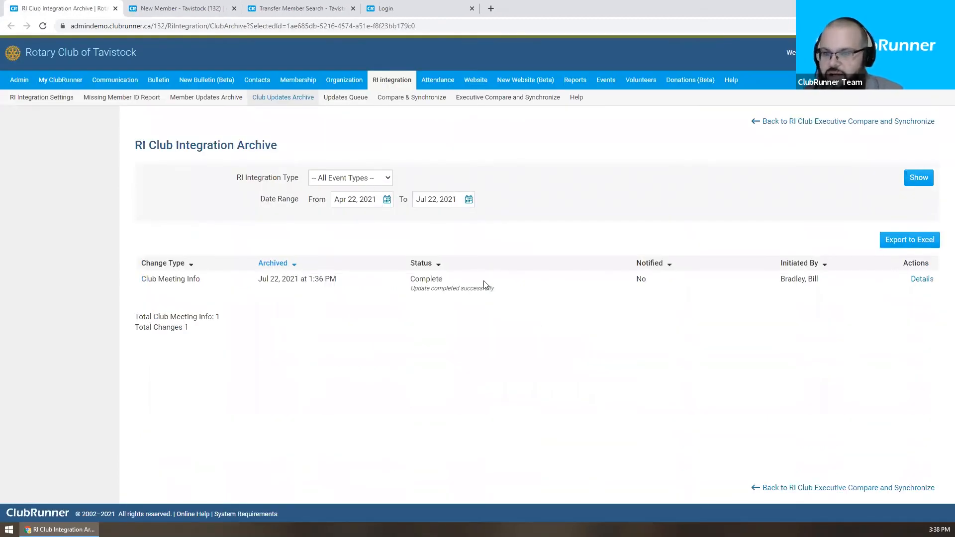
right_click(491, 237)
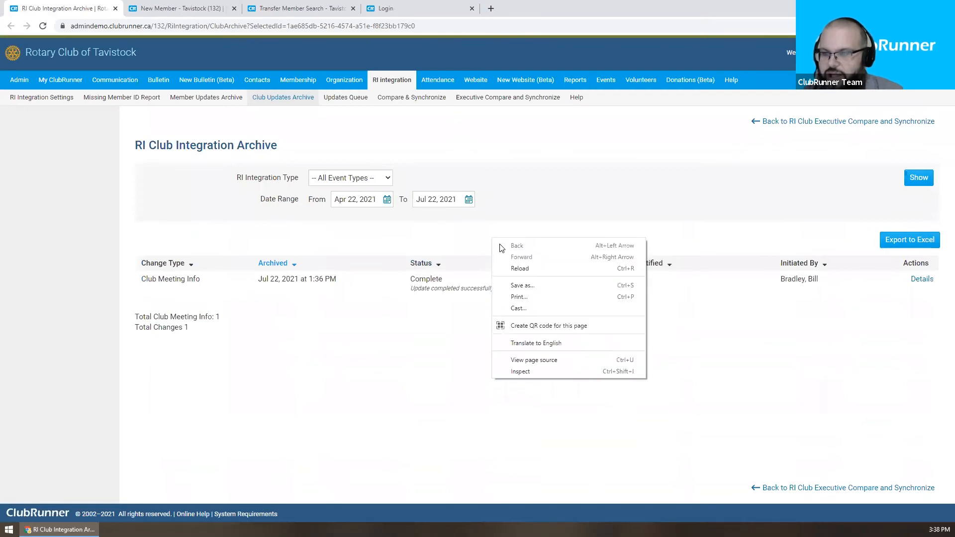
click(521, 272)
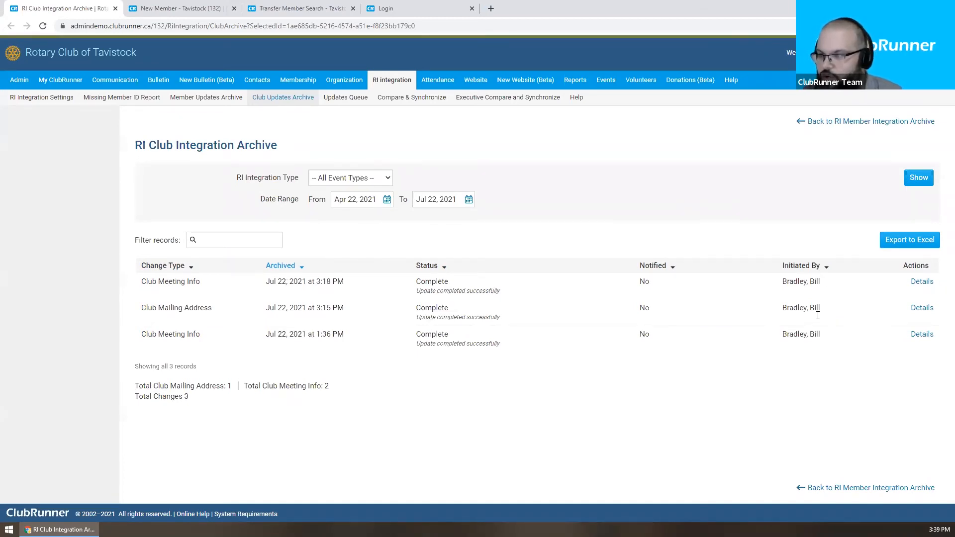
Step: Inspect details of the latest Club Meeting Info change (11:00 PM to 11:00 AM), then close the archive
click(920, 282)
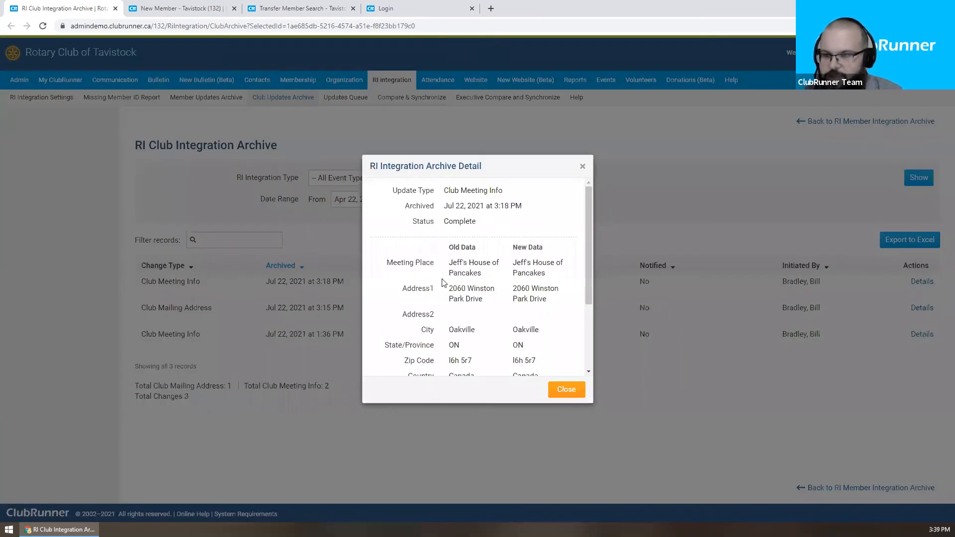
scroll(507, 280, down, 1)
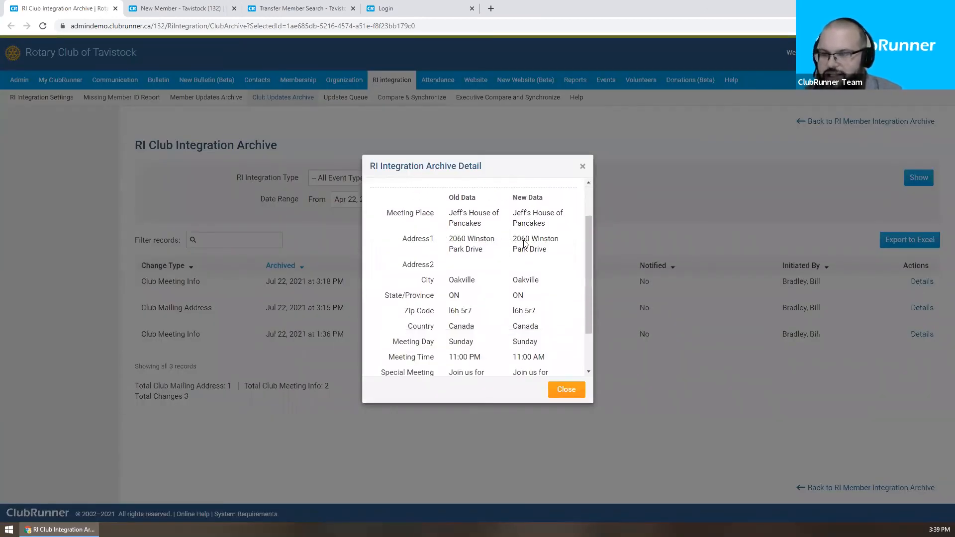
drag(591, 261, 590, 288)
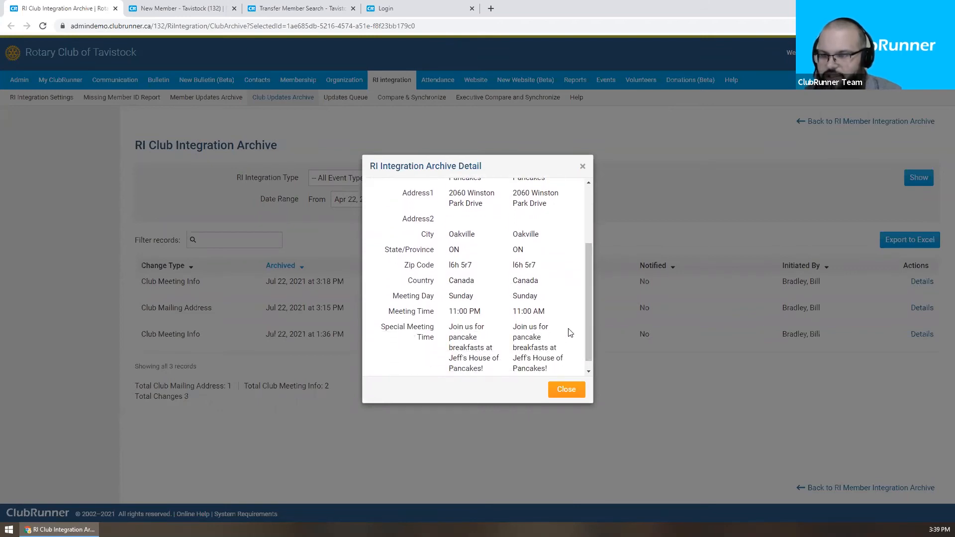
click(567, 390)
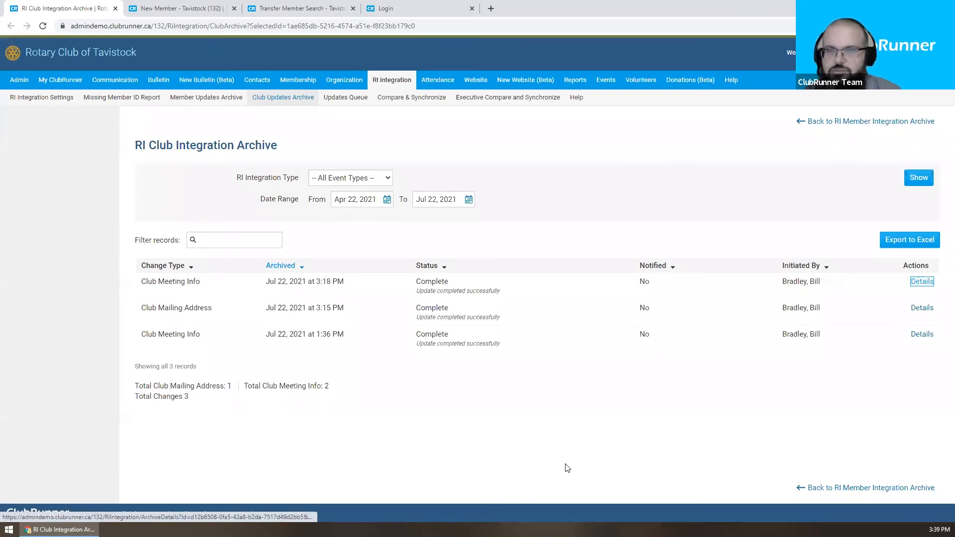
click(115, 9)
Step: Bring Transfer Member Search to the front and choose Rotary ID as the search method
drag(182, 8, 42, 4)
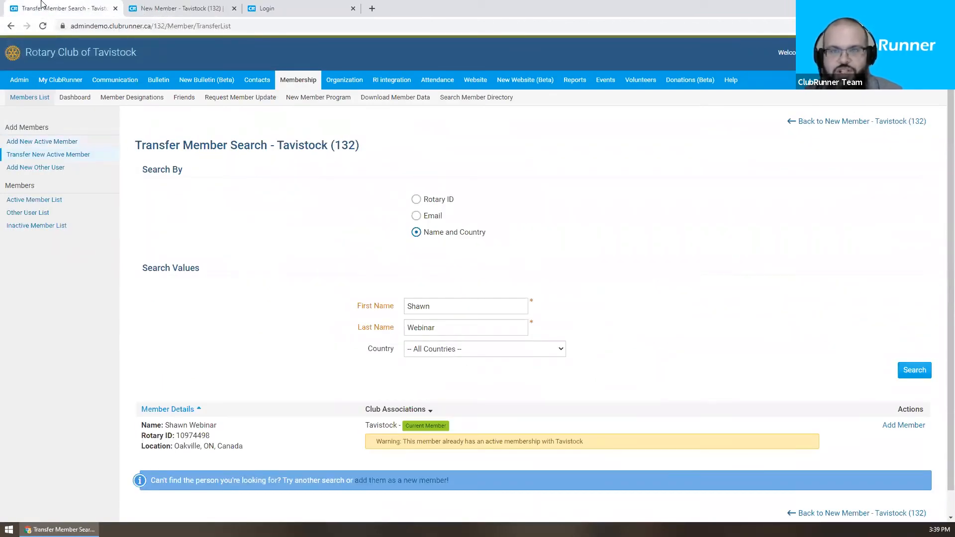
click(440, 200)
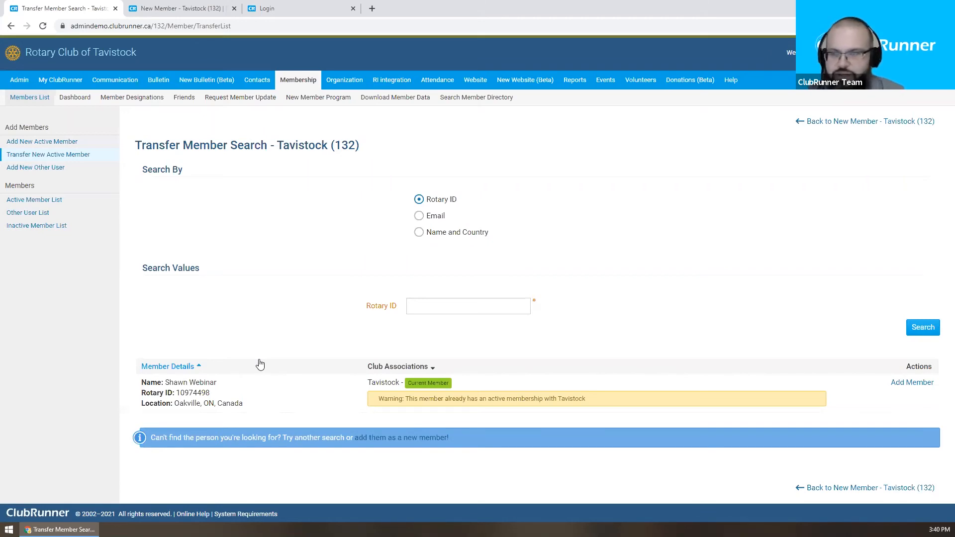
Step: Switch the search to Email, fill in the saved e-mail address from autofill, and search
click(431, 216)
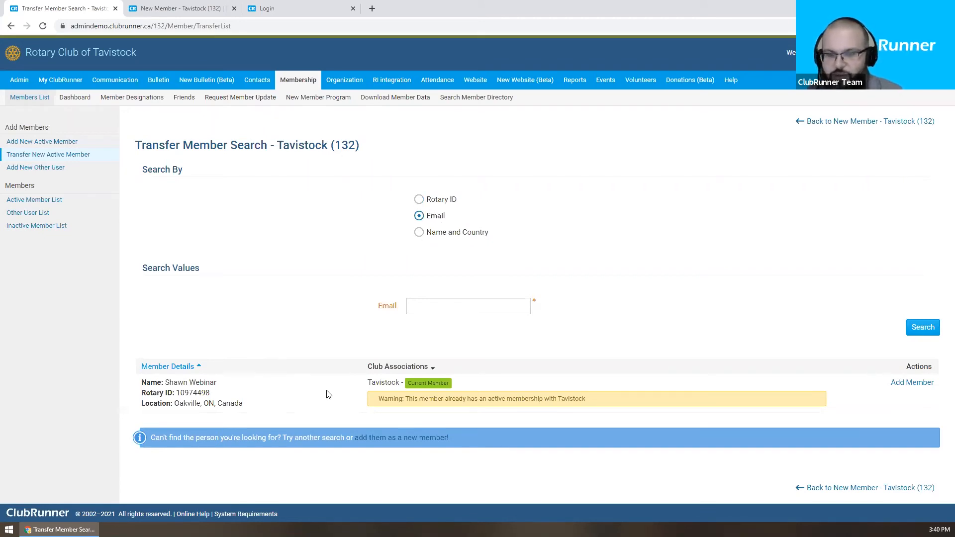
drag(243, 407, 145, 381)
click(232, 345)
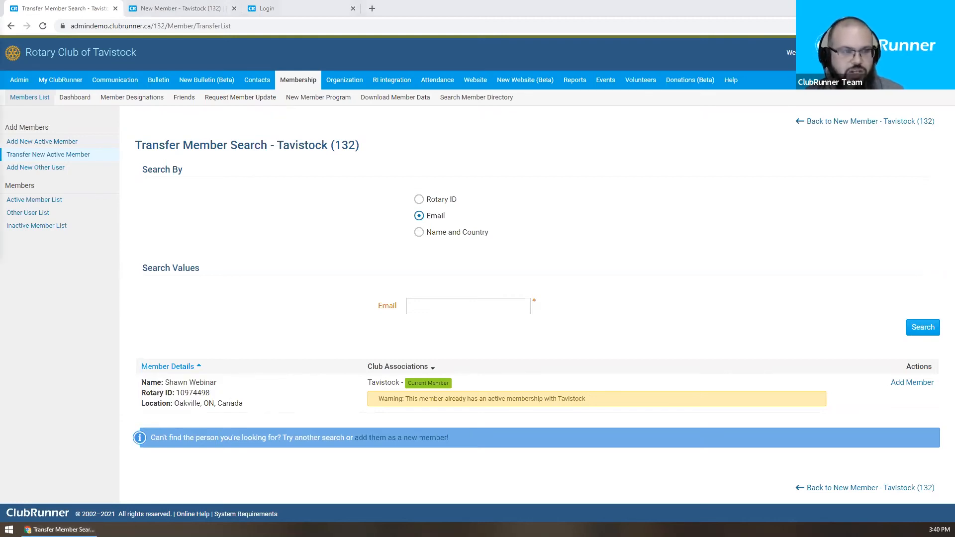
click(473, 306)
key(Down)
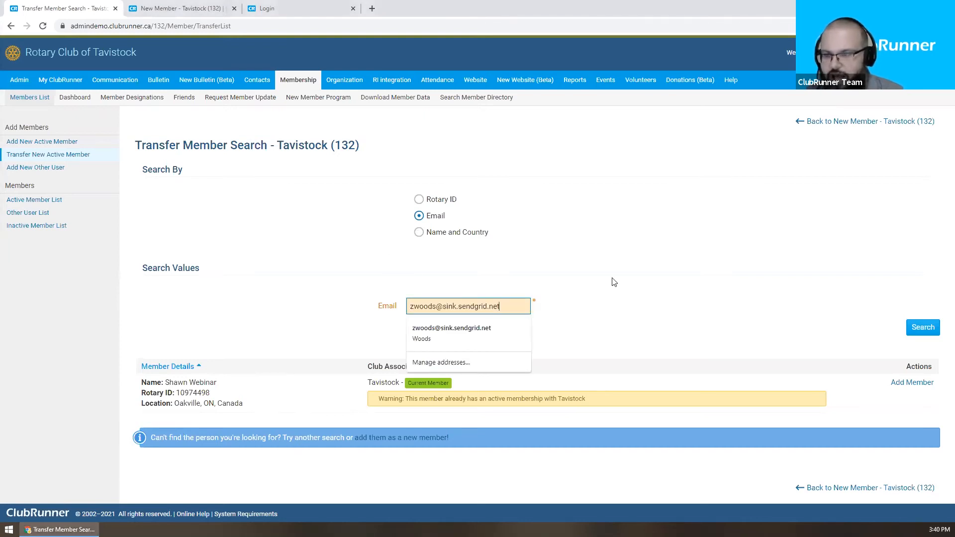
key(Return)
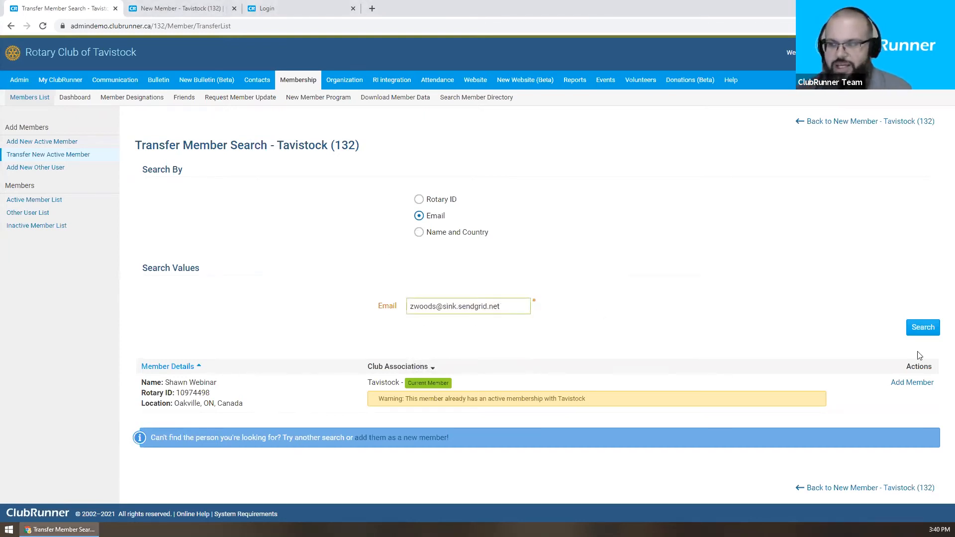
click(922, 327)
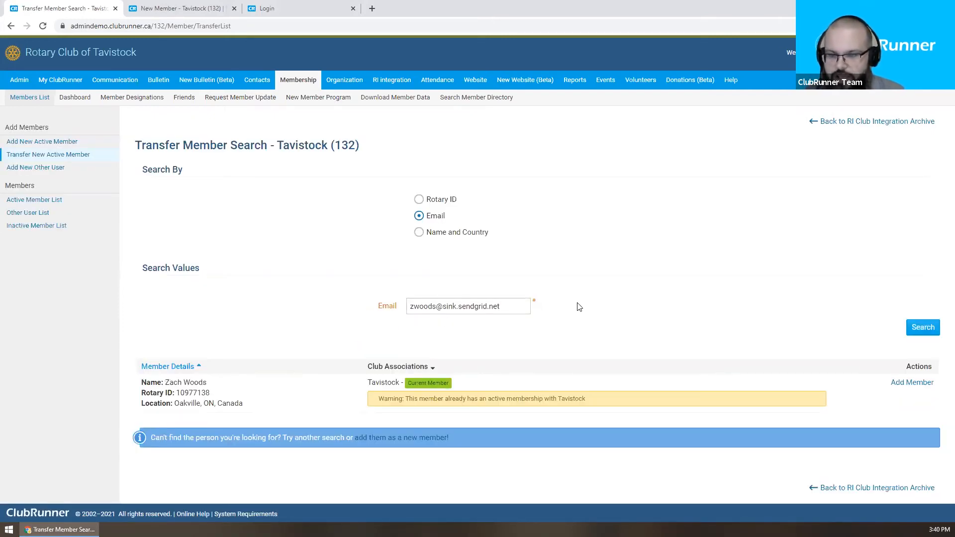
Step: Highlight the result's Rotary ID, location, club association and active-membership warning
drag(173, 392, 228, 396)
key(ctrl+c)
click(227, 396)
drag(173, 407, 257, 411)
click(258, 410)
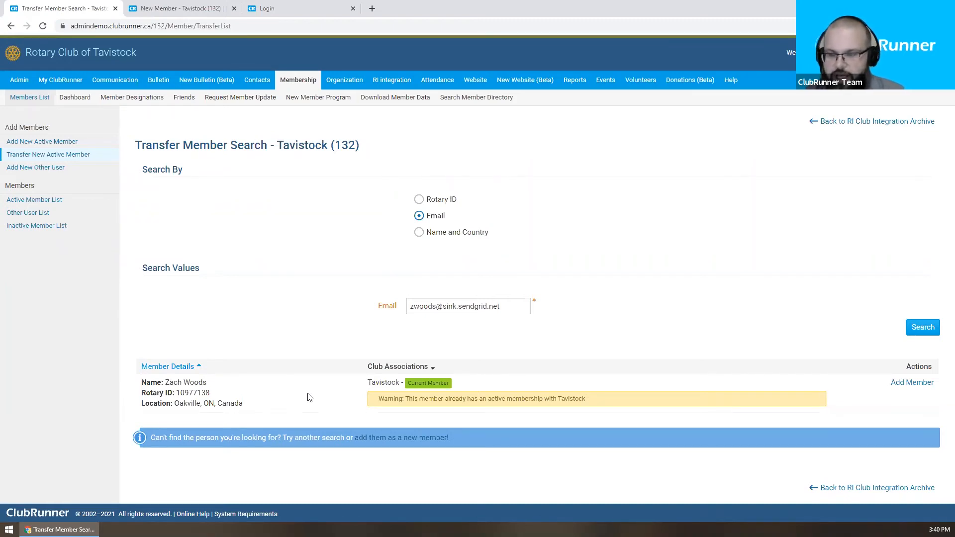
drag(361, 386, 437, 384)
click(465, 388)
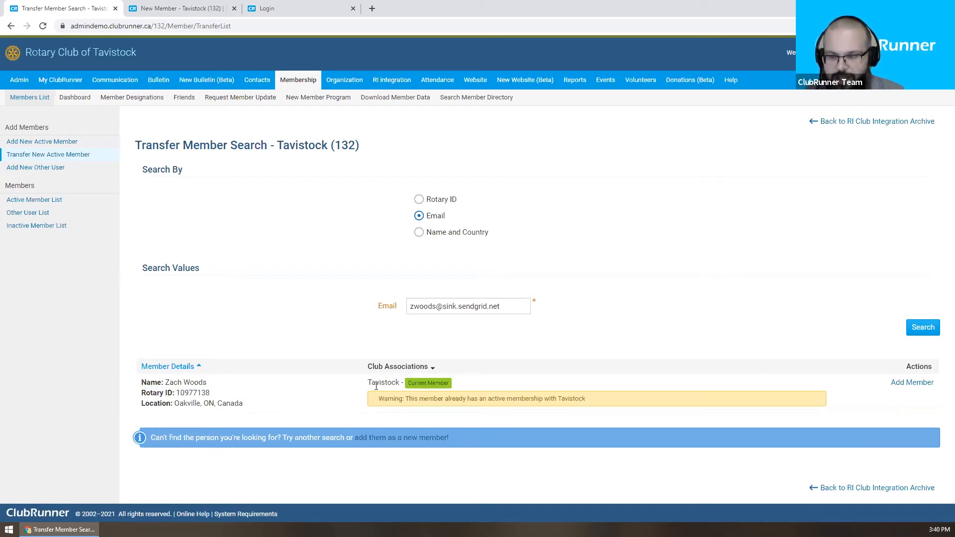
drag(378, 399, 604, 409)
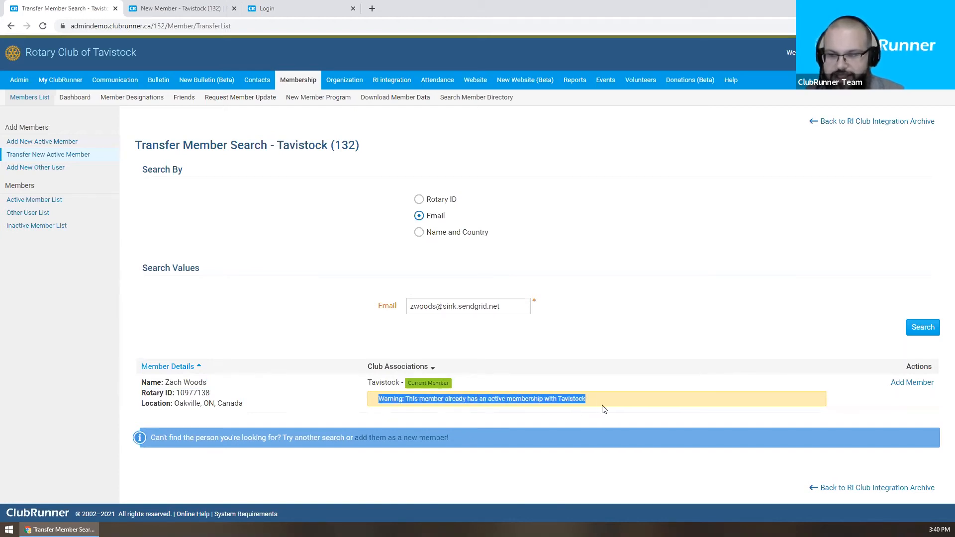
click(597, 397)
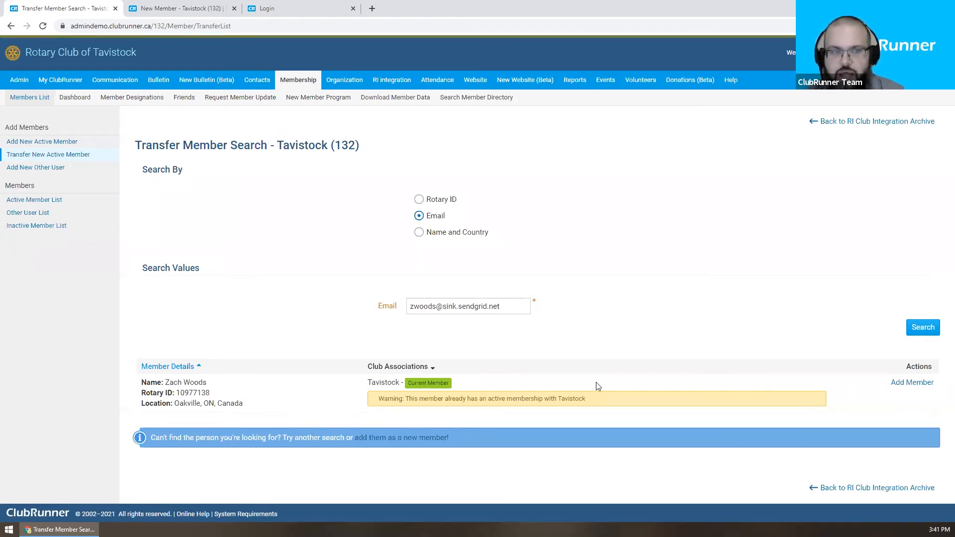
Step: Search for the member by a pasted Rotary ID
double_click(438, 199)
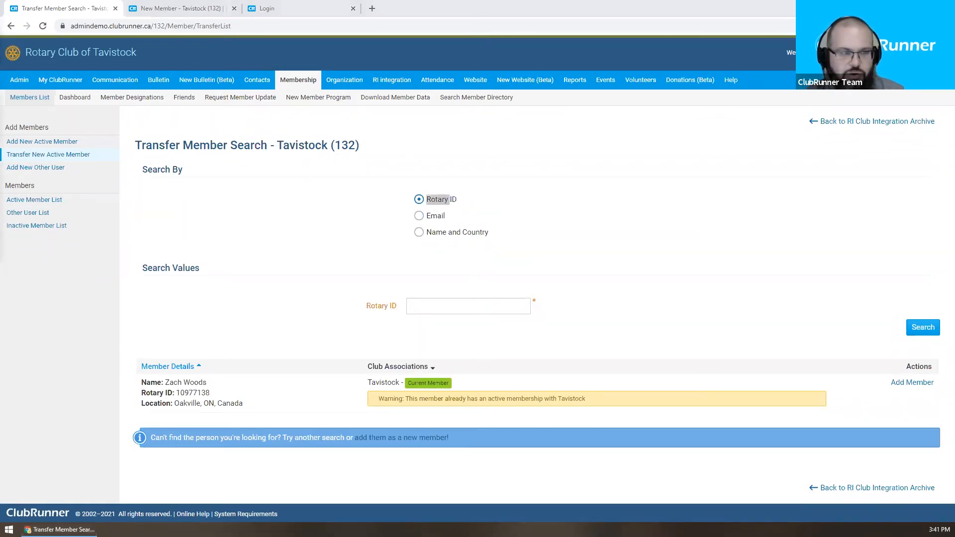
click(481, 304)
key(ctrl+v)
click(922, 328)
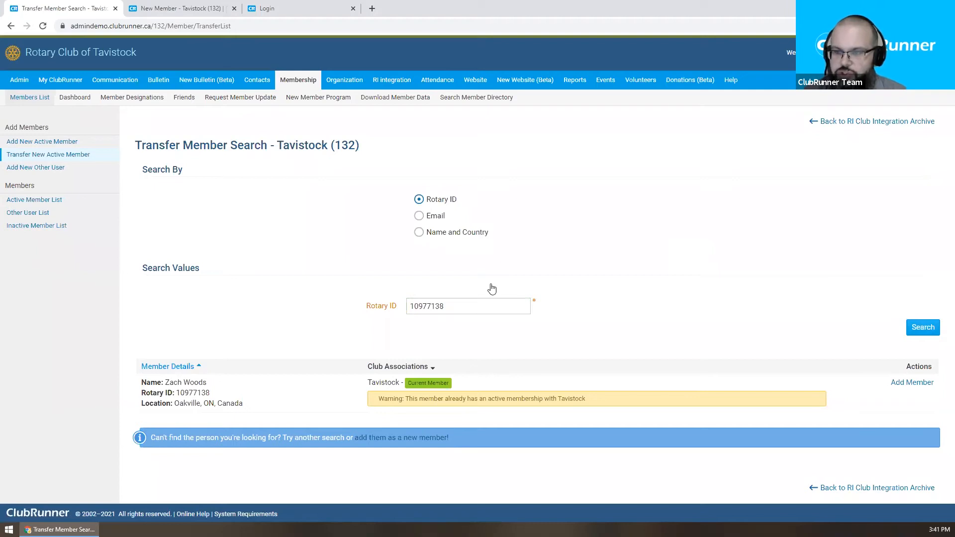
Step: Search by a member's first and last name and scroll to the matching result
click(457, 232)
click(467, 307)
key(Tab)
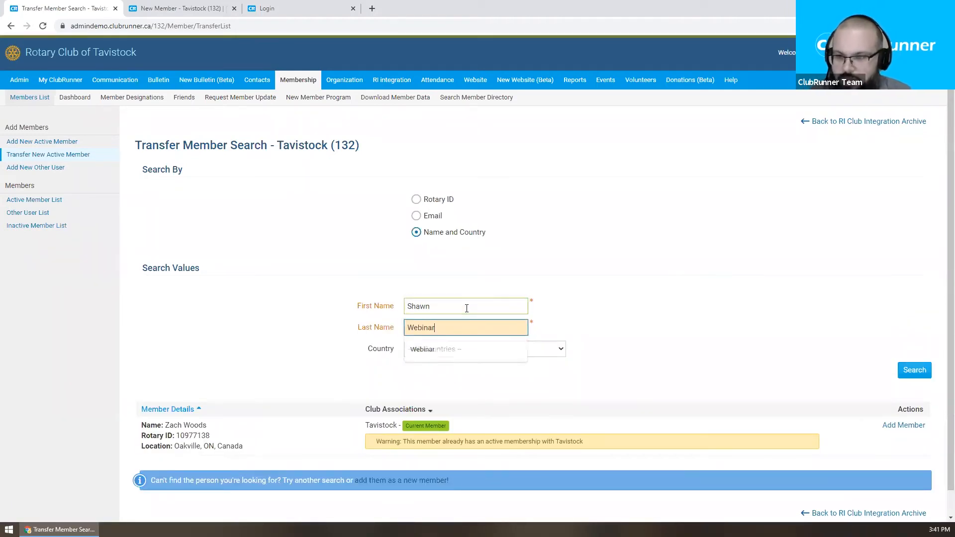
click(681, 214)
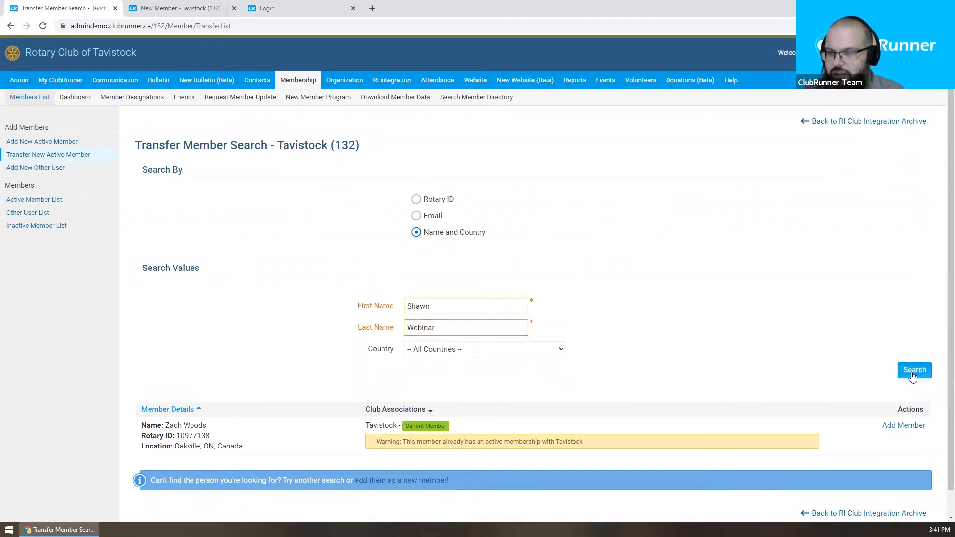
click(912, 373)
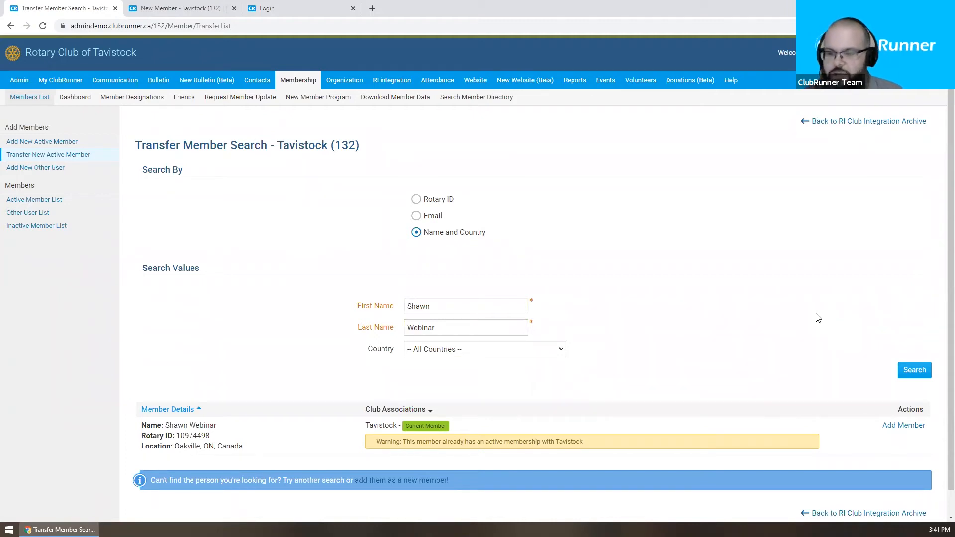
scroll(806, 319, down, 1)
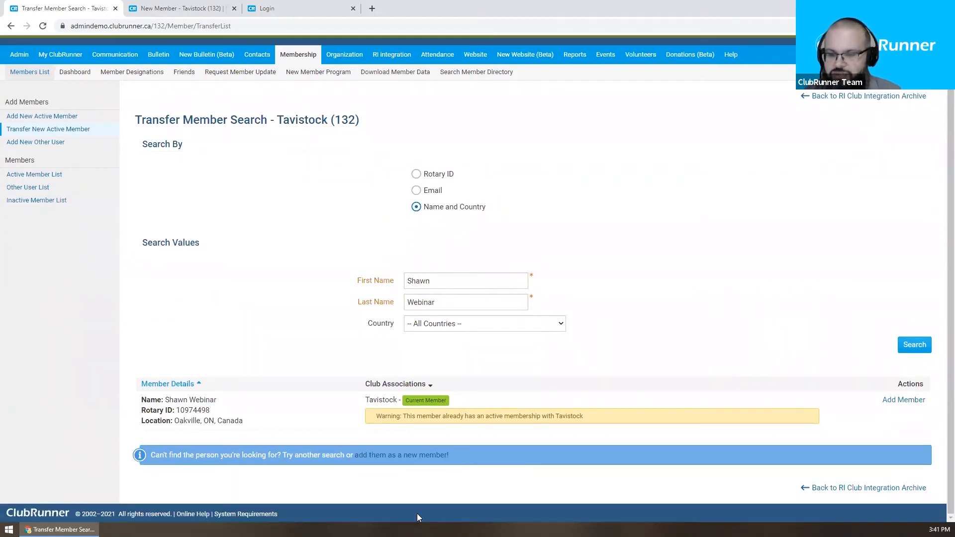
Step: Open the Transferring Member form for the found member and review its prefilled fields
click(899, 406)
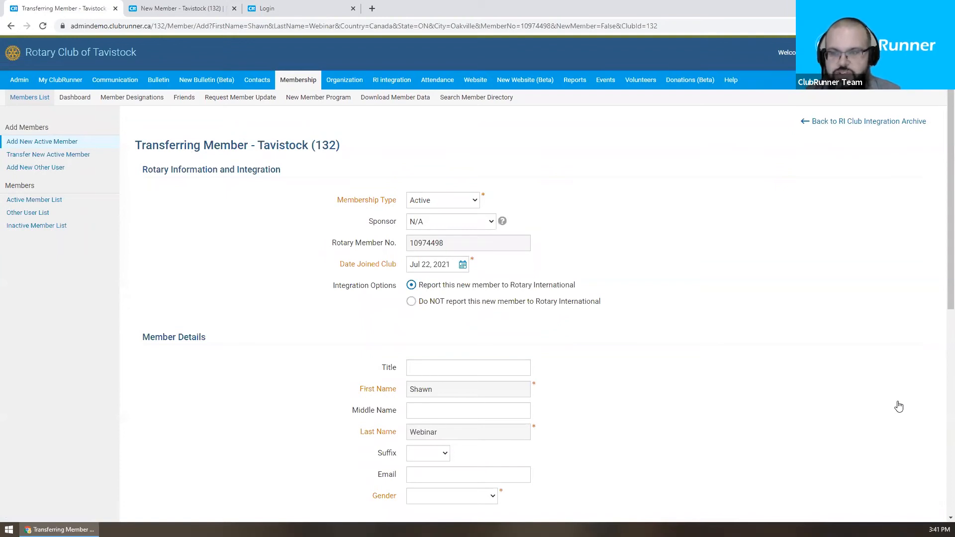
scroll(612, 211, down, 1)
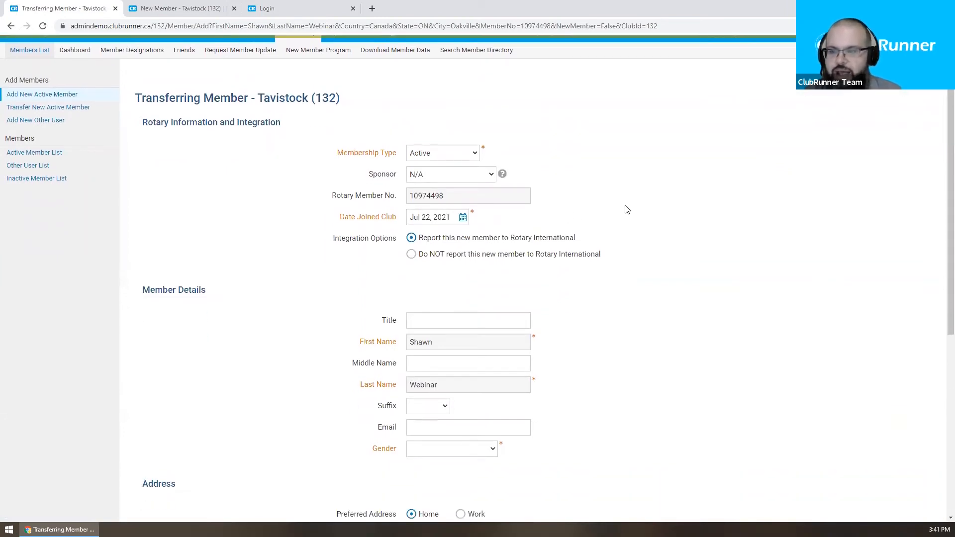
click(445, 194)
scroll(465, 384, down, 1)
scroll(465, 384, down, 1)
scroll(467, 386, up, 1)
double_click(423, 144)
click(514, 144)
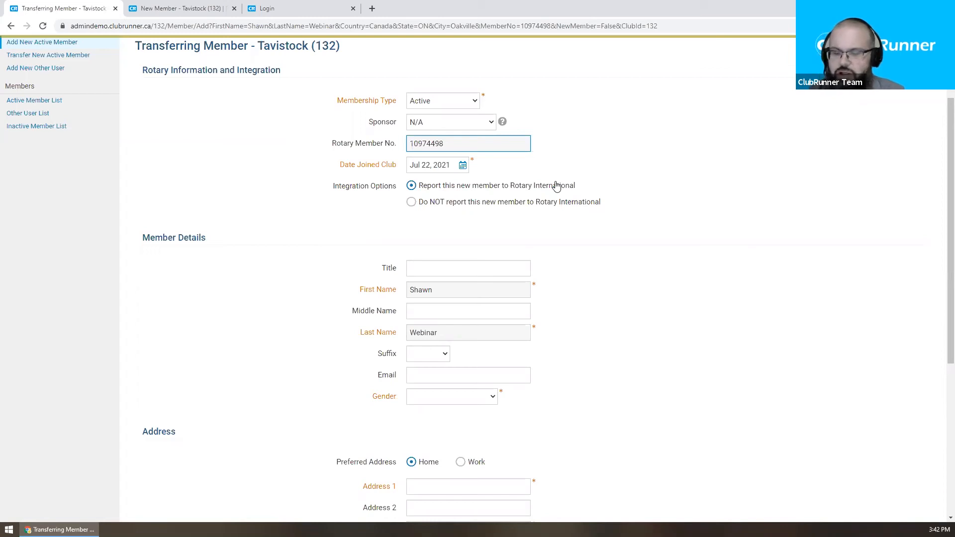
Step: Select and copy the Rotary Member No. value on the transfer form
scroll(555, 194, down, 3)
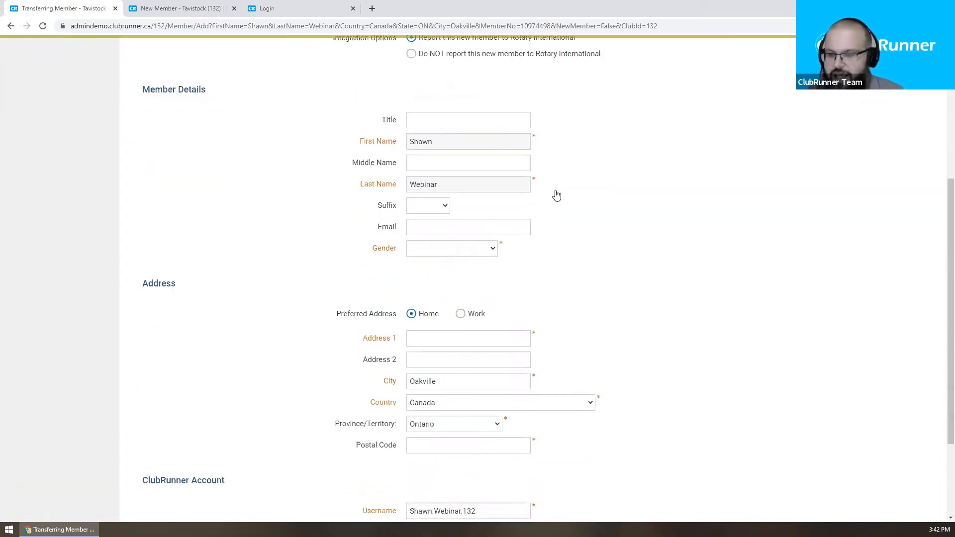
scroll(479, 331, down, 1)
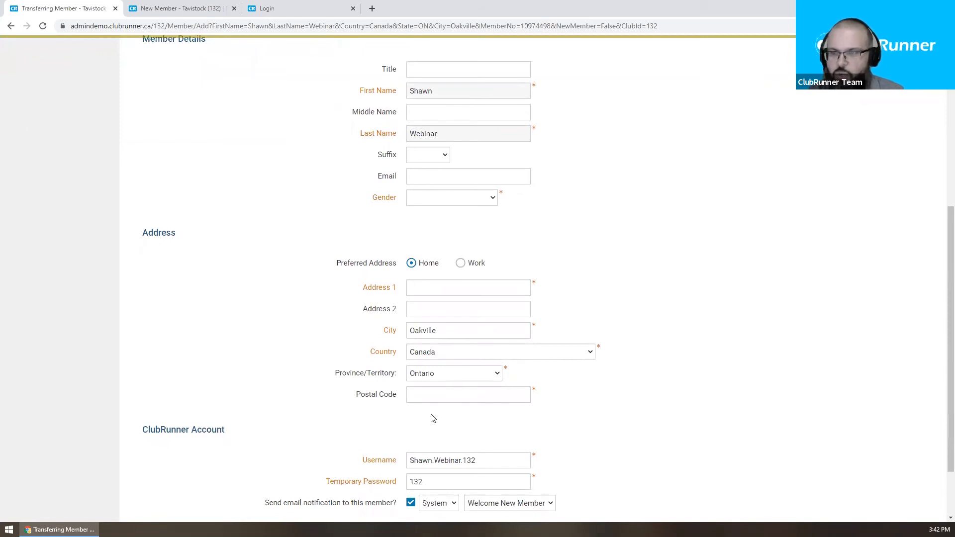
scroll(456, 391, up, 3)
scroll(453, 392, up, 1)
double_click(425, 143)
key(ctrl+c)
scroll(614, 322, down, 1)
scroll(615, 322, down, 4)
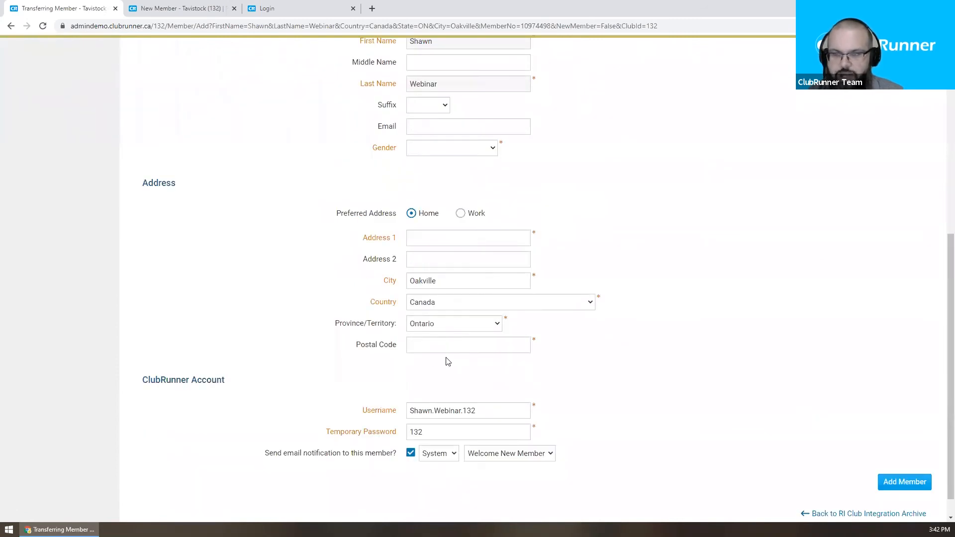
scroll(448, 361, up, 1)
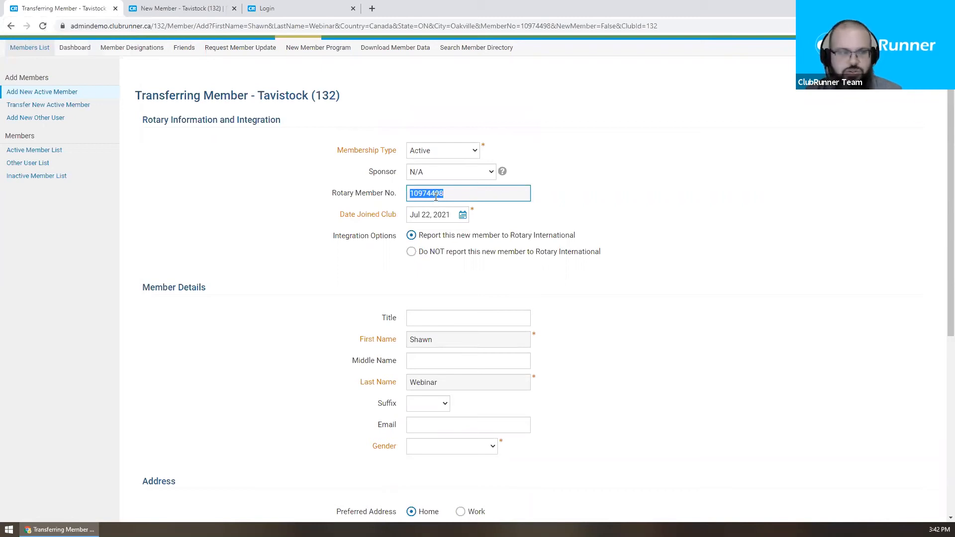
Step: Close the Transferring Member tab, paste the copied Rotary member number, and choose to report the member to RI
click(115, 9)
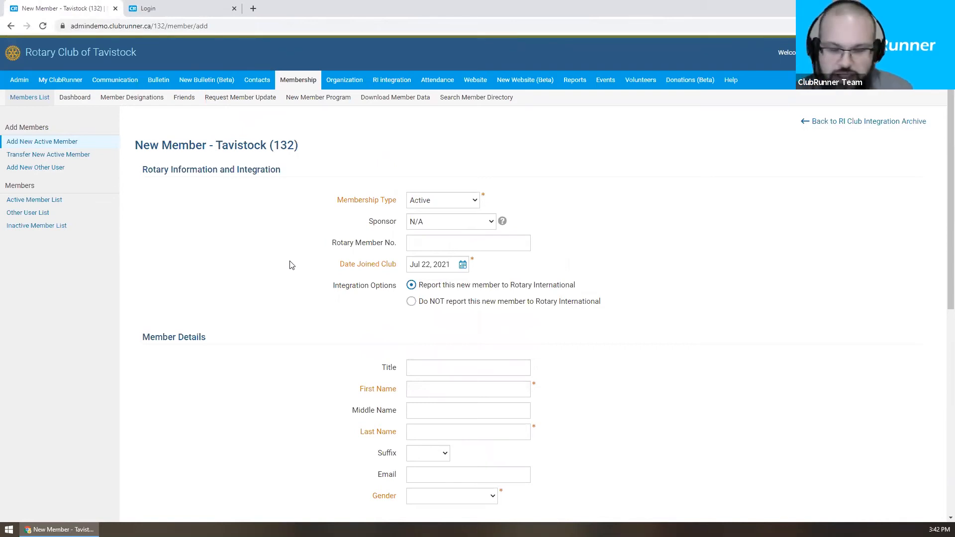
scroll(390, 224, down, 1)
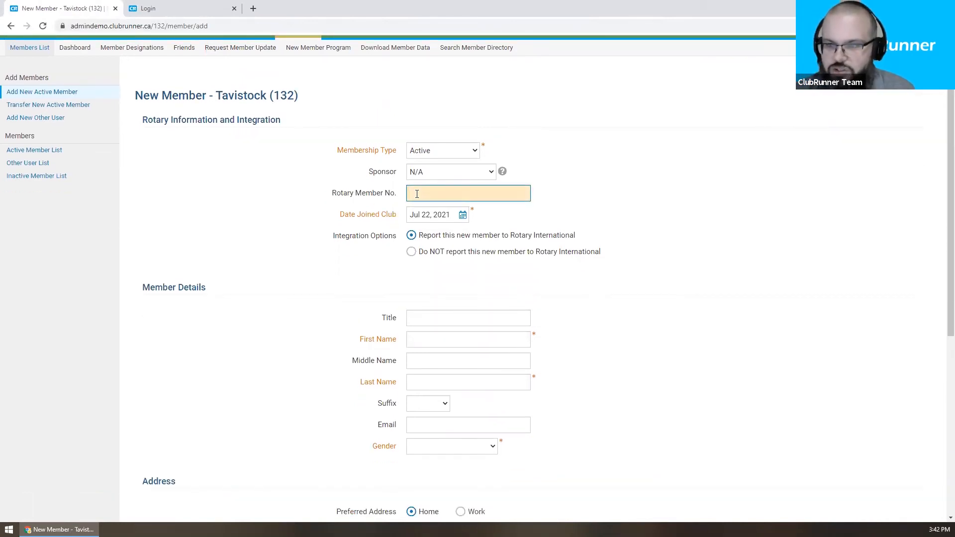
scroll(423, 239, down, 1)
click(426, 282)
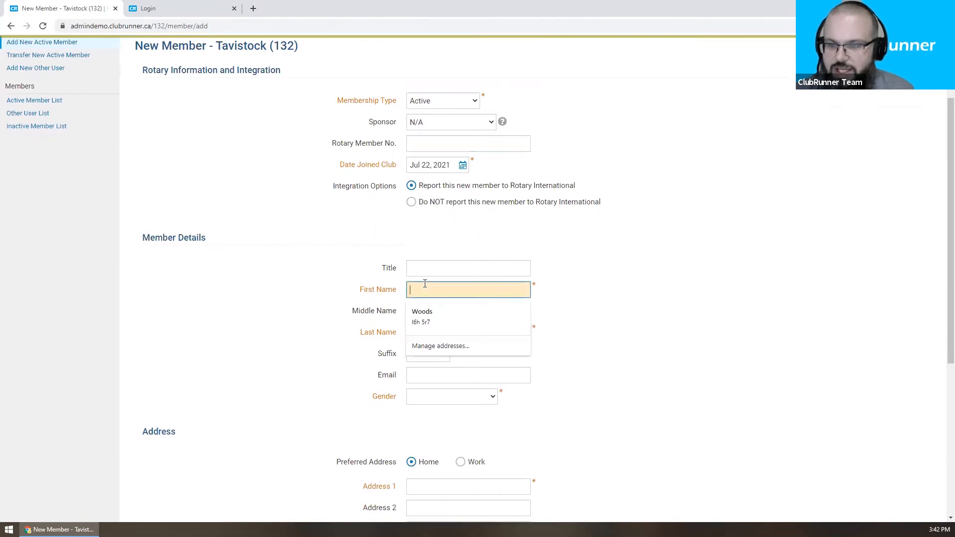
scroll(482, 306, down, 1)
scroll(204, 320, up, 3)
click(415, 243)
key(ctrl+v)
click(688, 204)
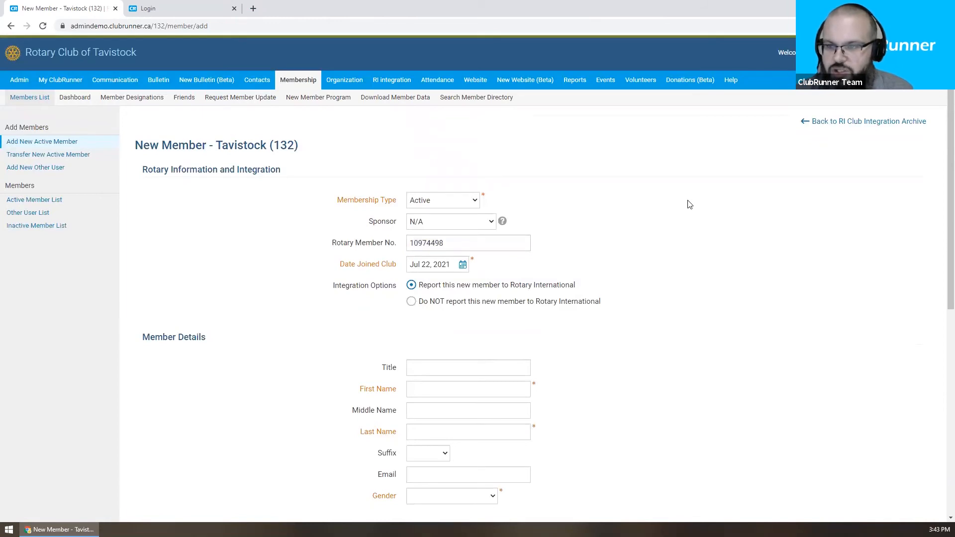
click(510, 237)
scroll(552, 240, down, 1)
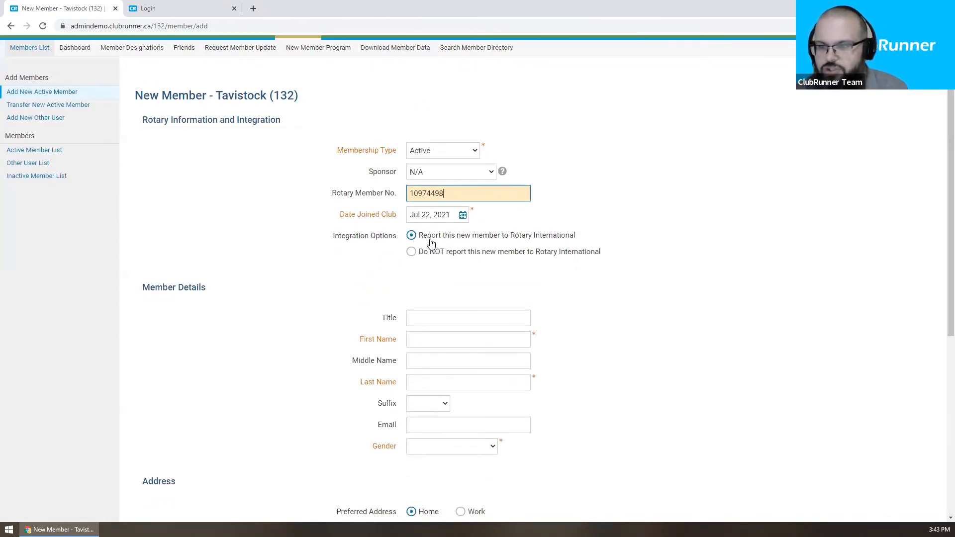
click(431, 240)
Step: Enter the member's first and last name and set gender to Prefer not to identify
scroll(432, 299, down, 1)
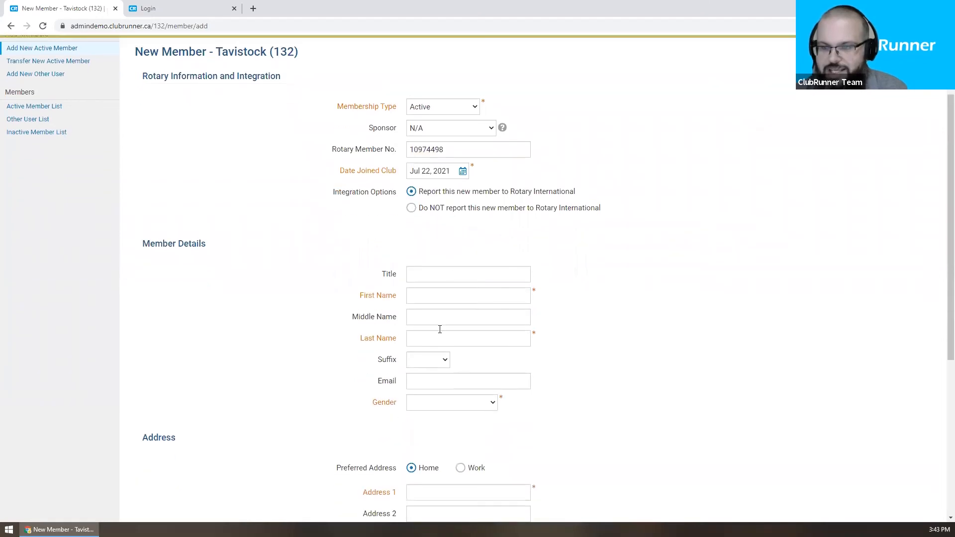
click(430, 288)
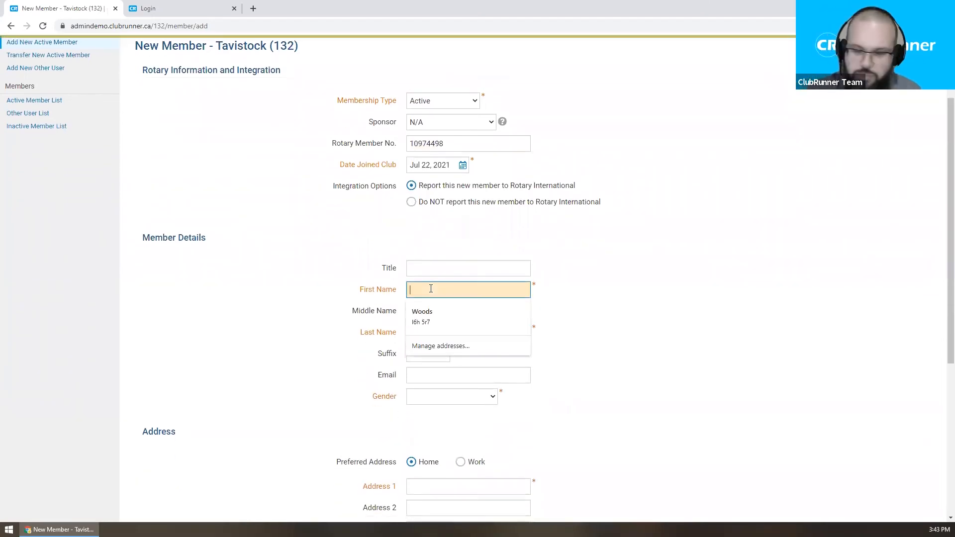
key(Tab)
key(Tab)
key(Tab)
key(Tab)
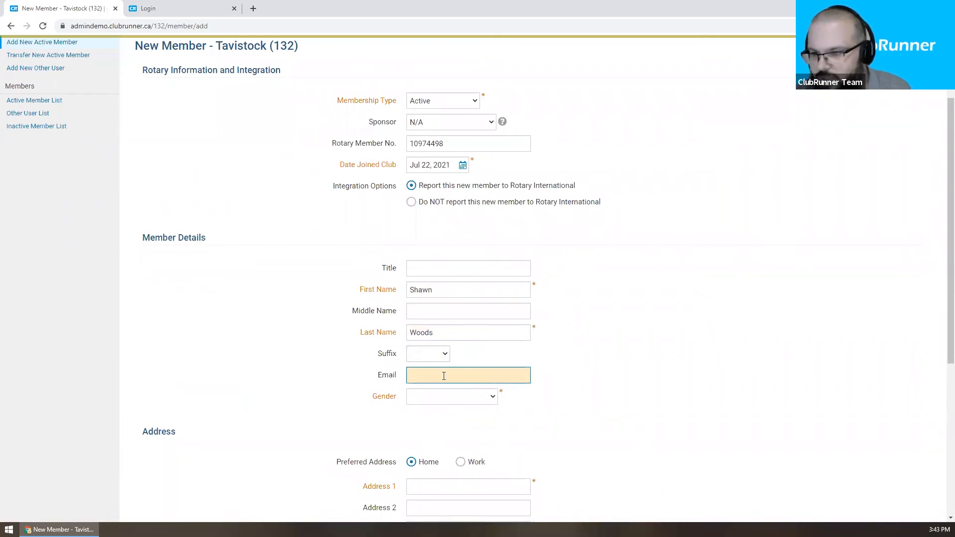
click(444, 400)
click(438, 449)
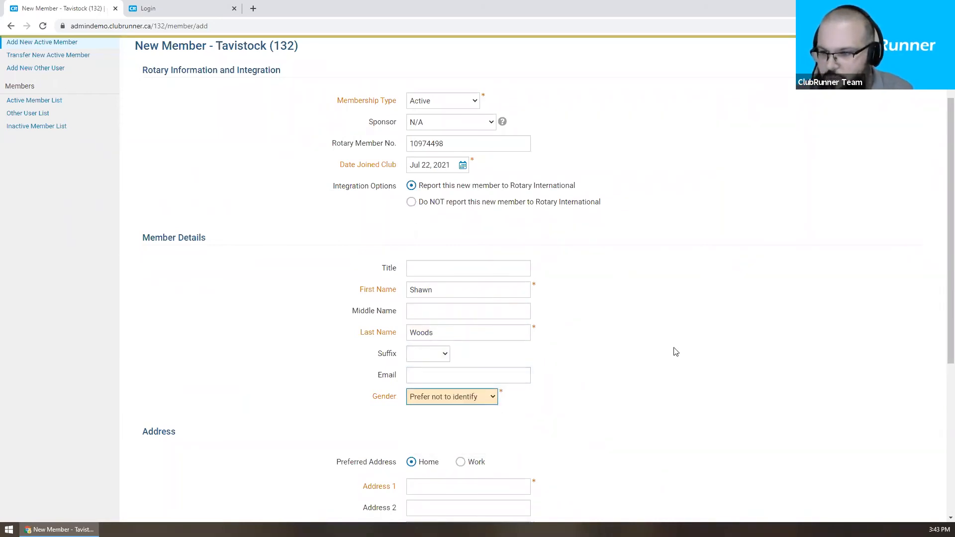
Step: Autofill the home address from the saved suggestion, clear the email field, and submit with Add Member
scroll(674, 348, down, 4)
click(416, 288)
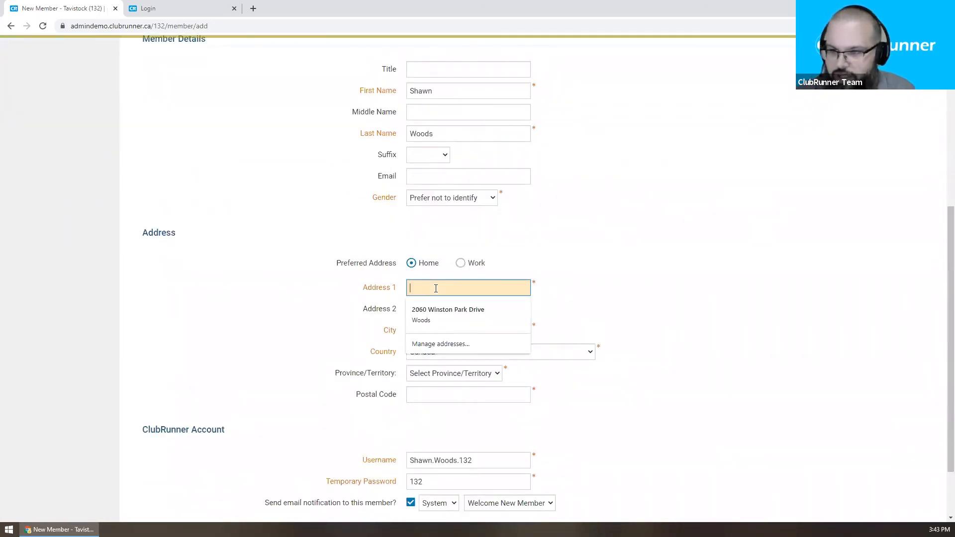
click(452, 316)
triple_click(497, 176)
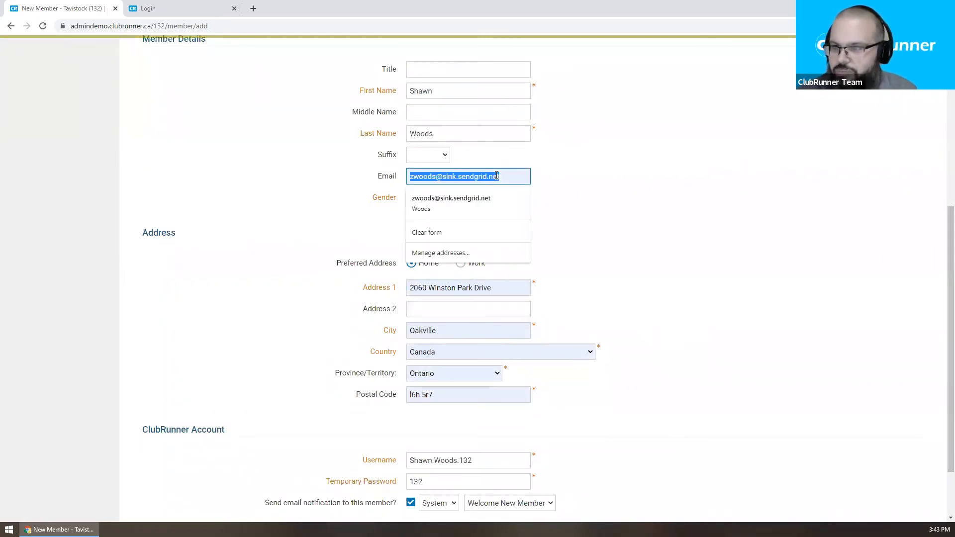
key(BackSpace)
click(623, 175)
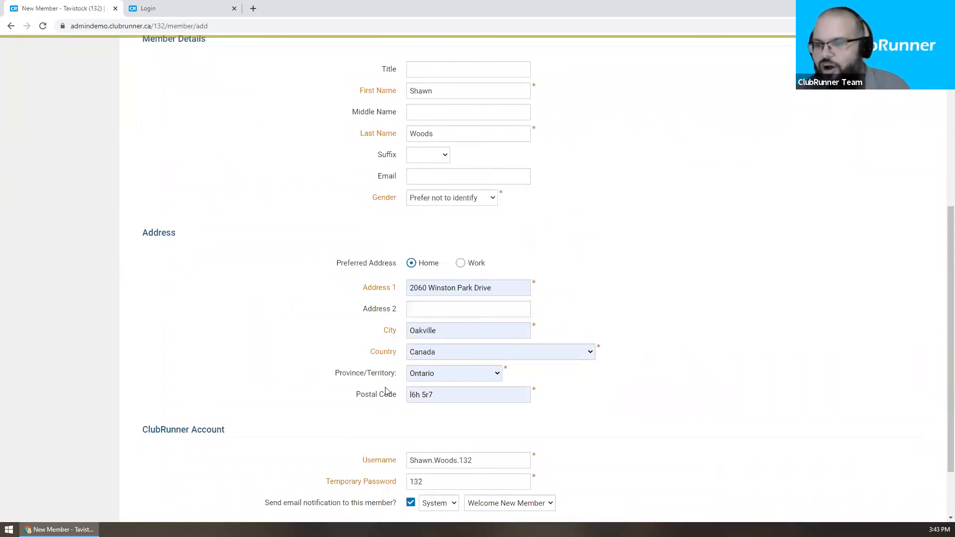
scroll(556, 220, down, 1)
scroll(556, 220, down, 2)
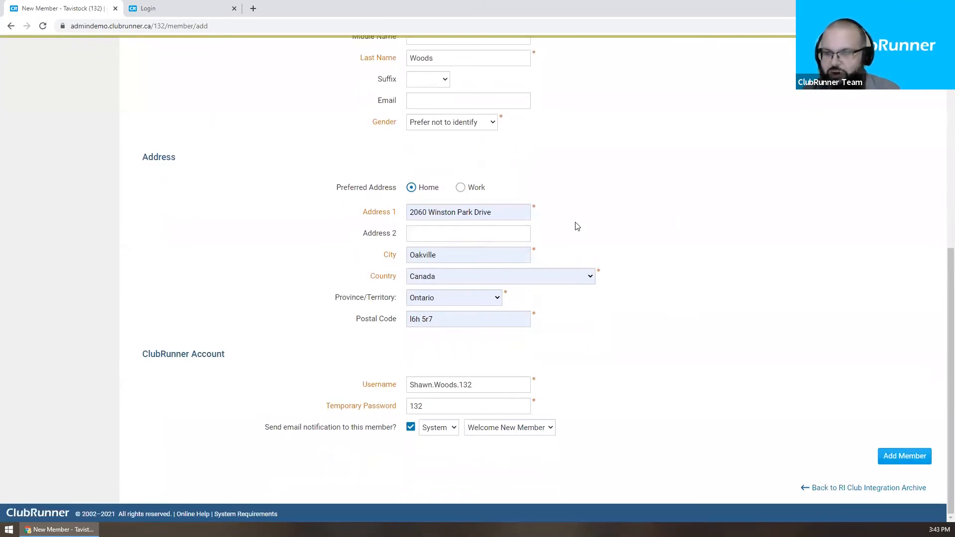
scroll(577, 226, up, 5)
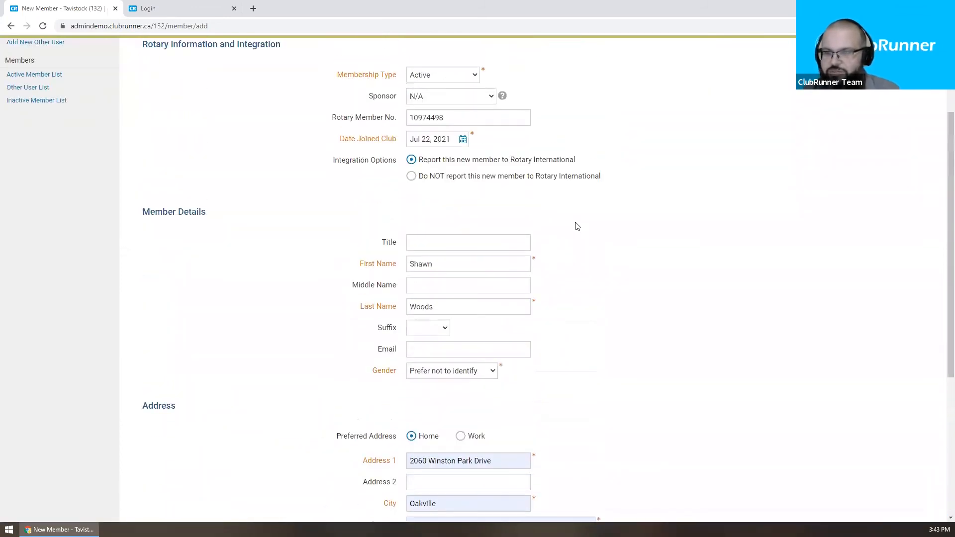
scroll(577, 226, down, 4)
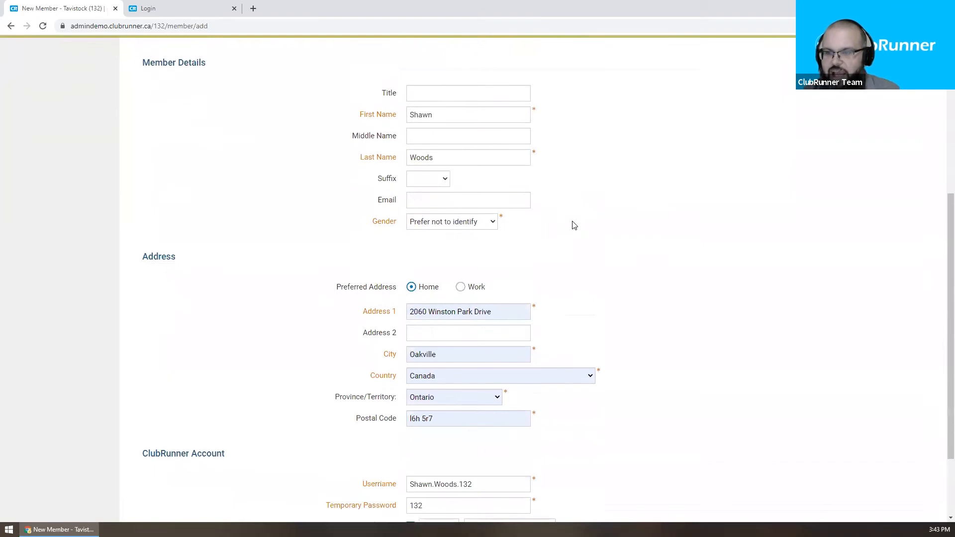
scroll(574, 225, down, 1)
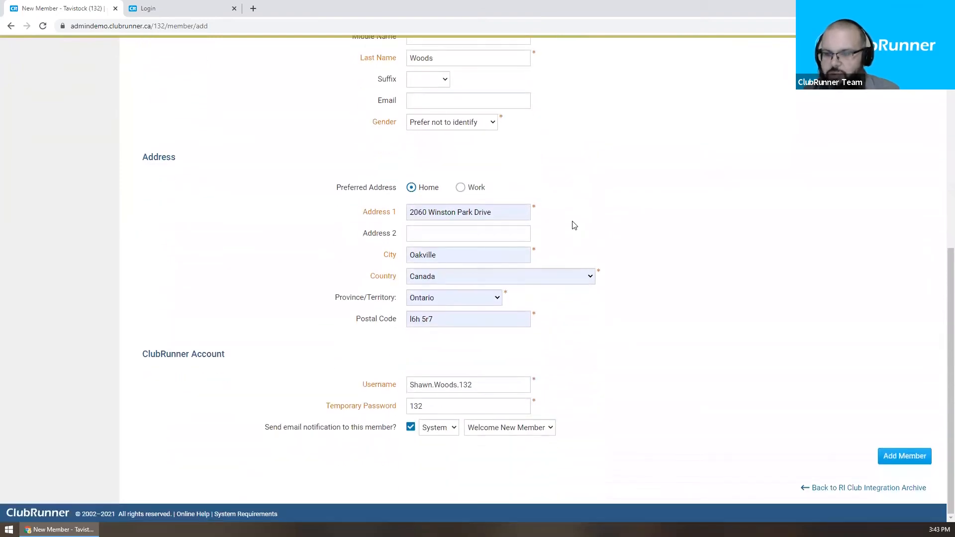
click(895, 456)
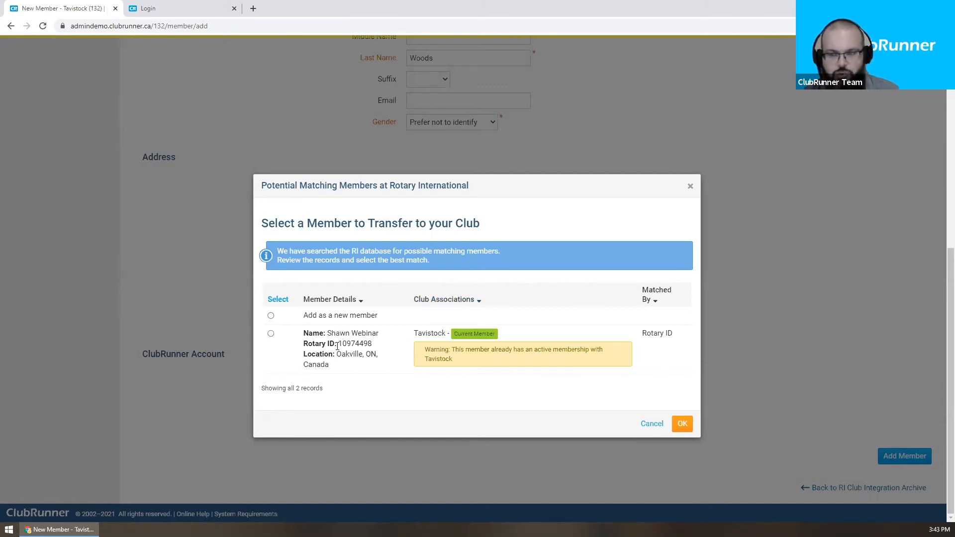
Step: Review the matched Rotary record, switching between transferring it and adding as a new member
drag(337, 345, 387, 355)
click(366, 374)
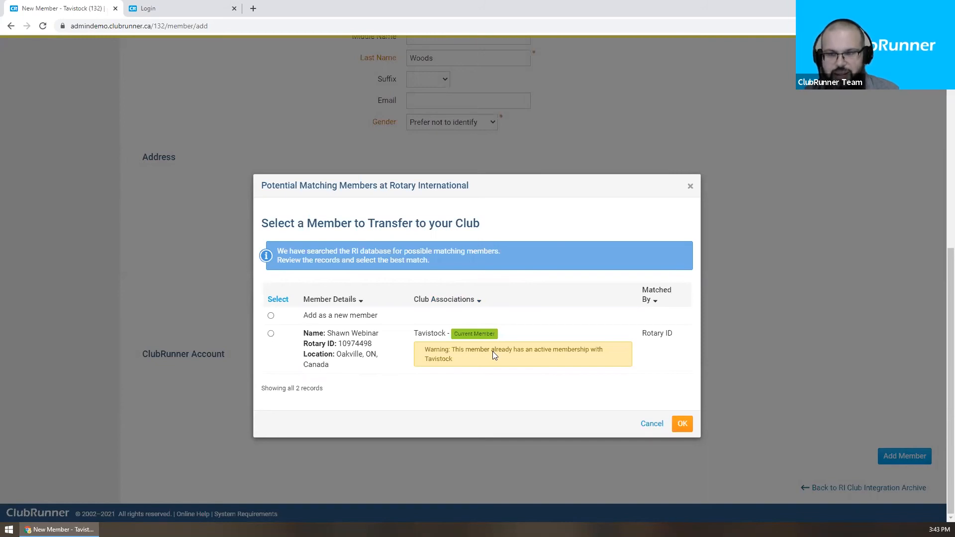
click(271, 333)
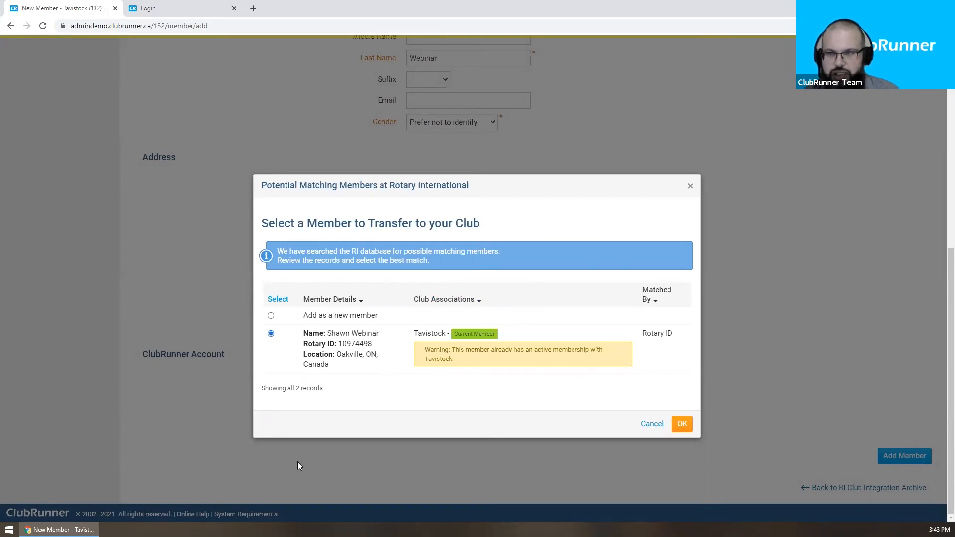
scroll(585, 132, up, 2)
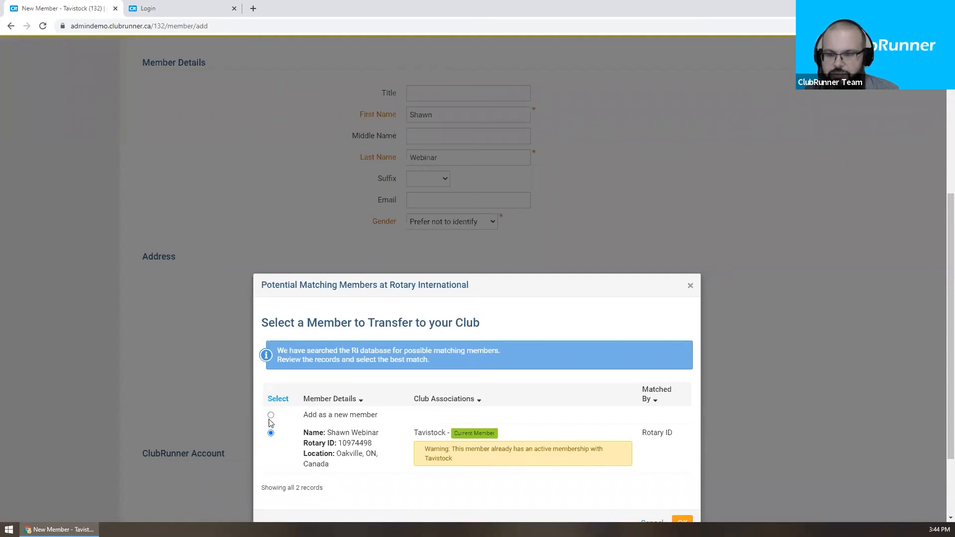
scroll(495, 416, down, 2)
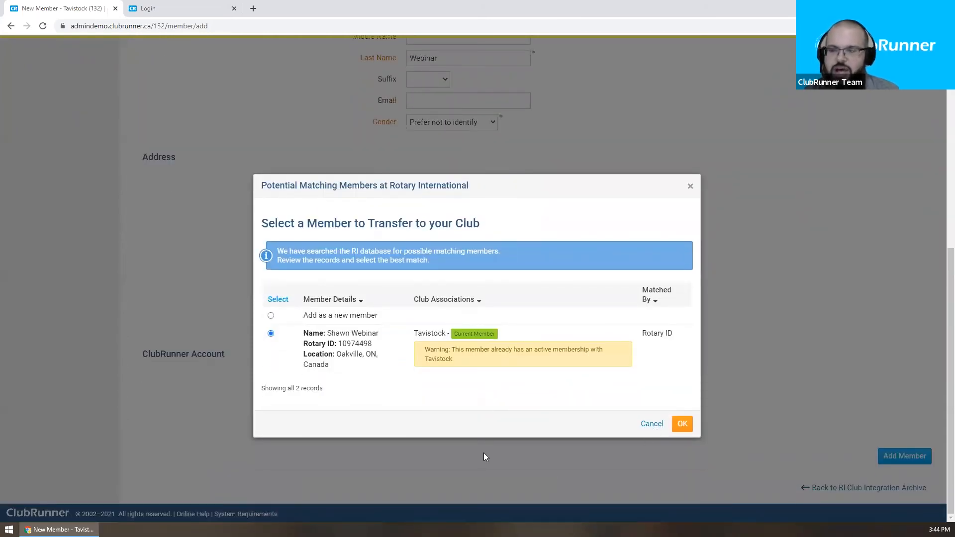
click(271, 316)
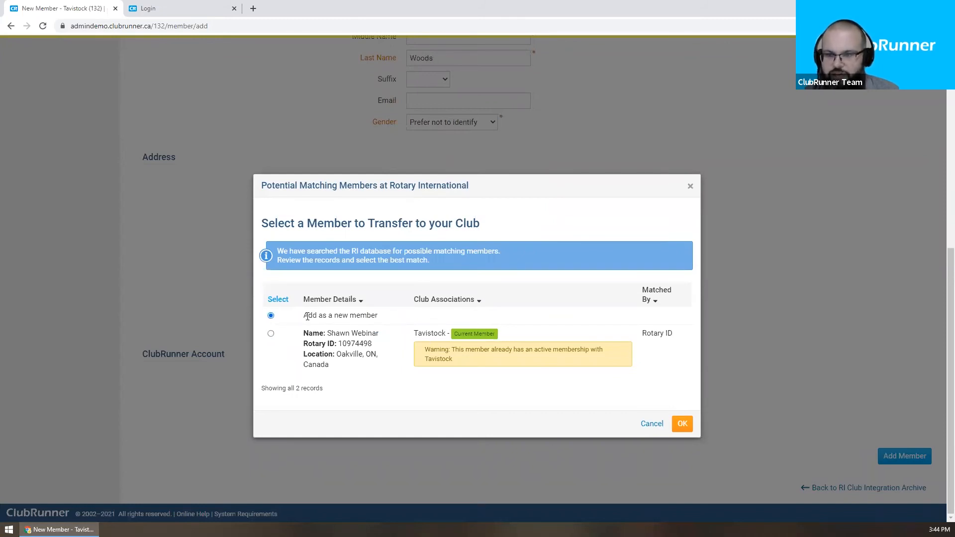
drag(309, 316, 388, 319)
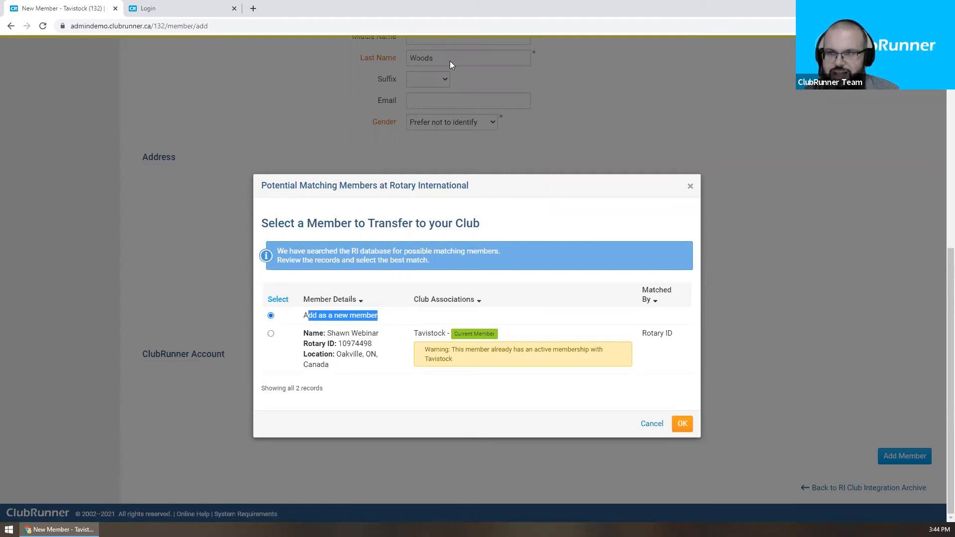
click(431, 314)
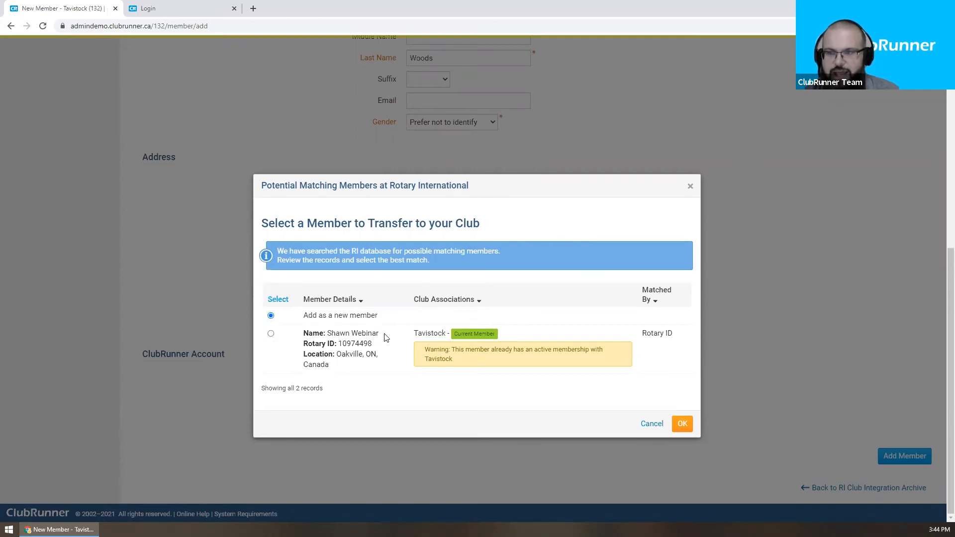
Step: Settle on 'Add as a new member' and close the Potential Matching Members dialog
scroll(386, 338, up, 5)
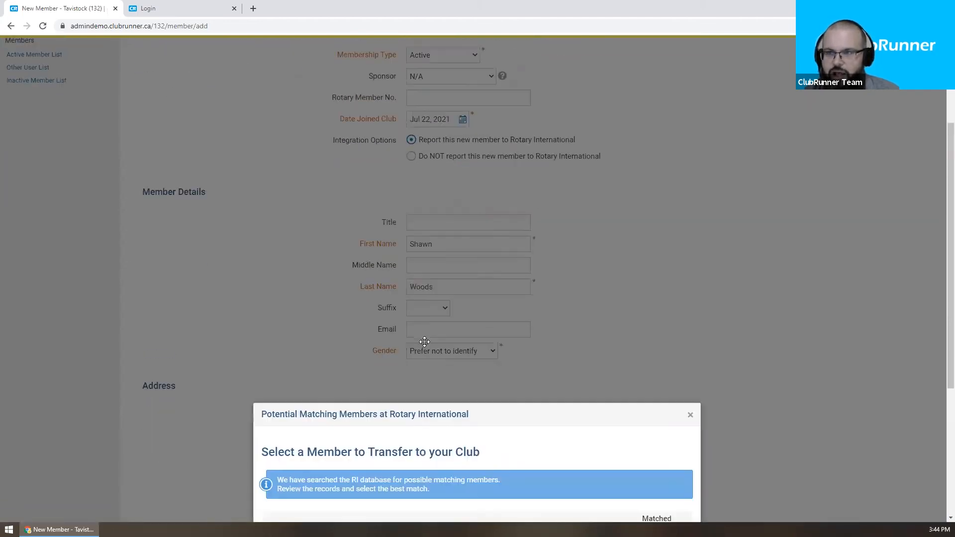
scroll(424, 341, down, 5)
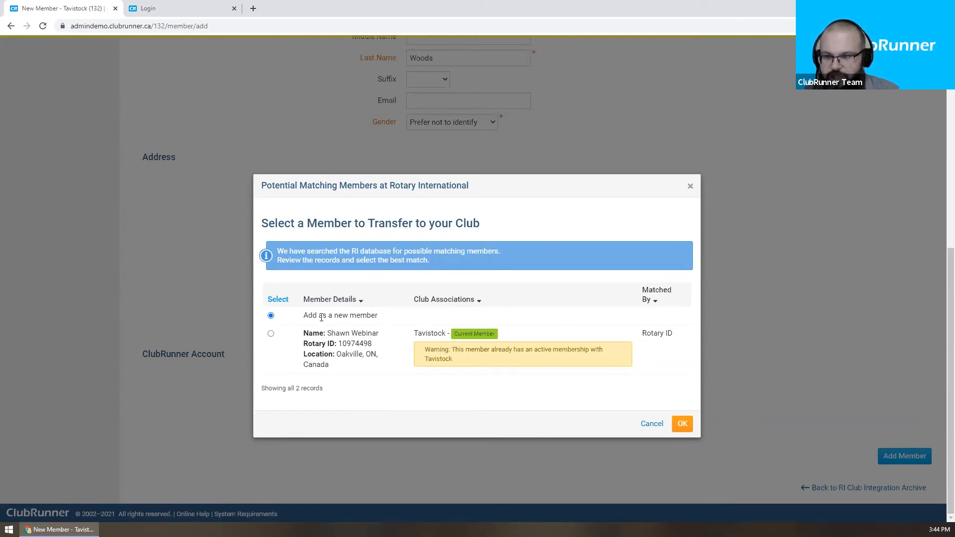
click(270, 334)
click(270, 316)
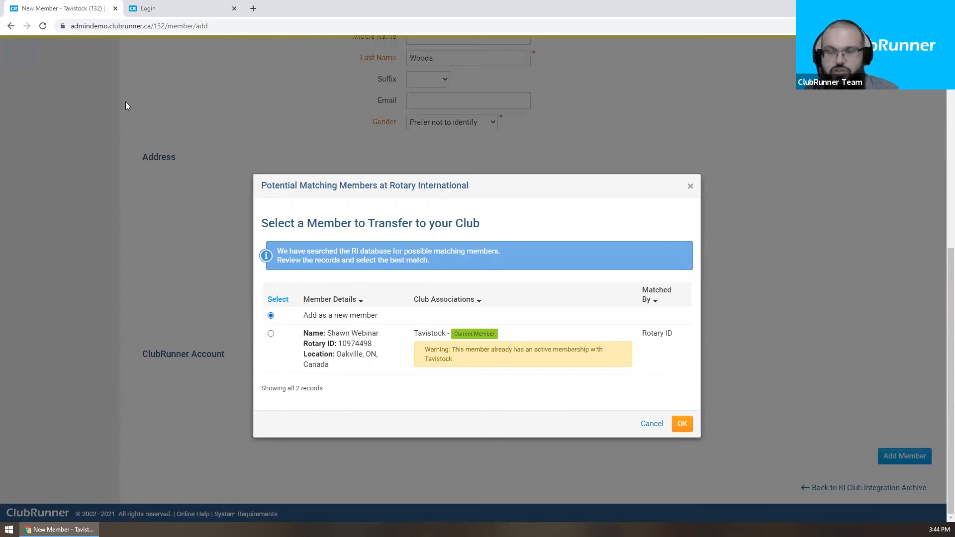
click(690, 188)
scroll(703, 301, up, 8)
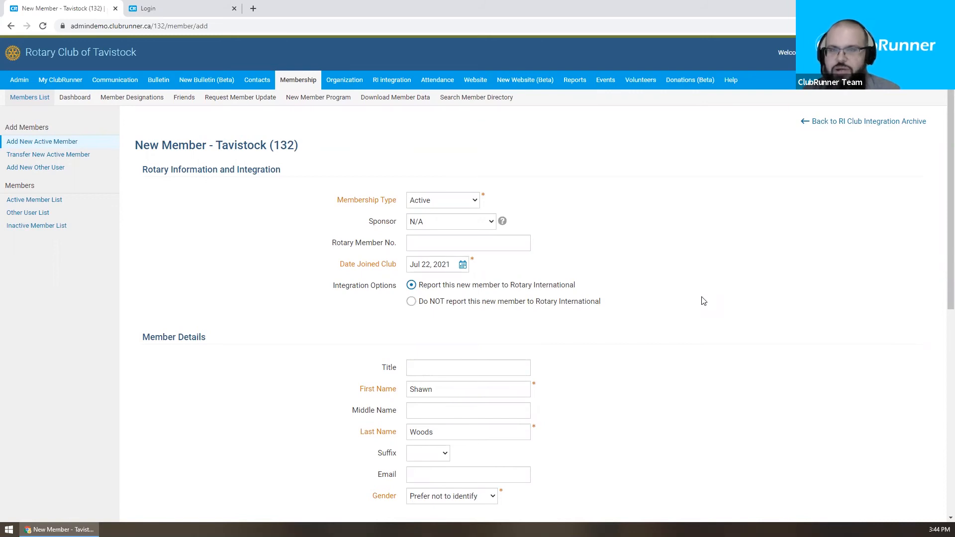
Step: Close the New Member tab and log back in with the saved username and password, saving the login
click(115, 9)
click(449, 275)
click(444, 301)
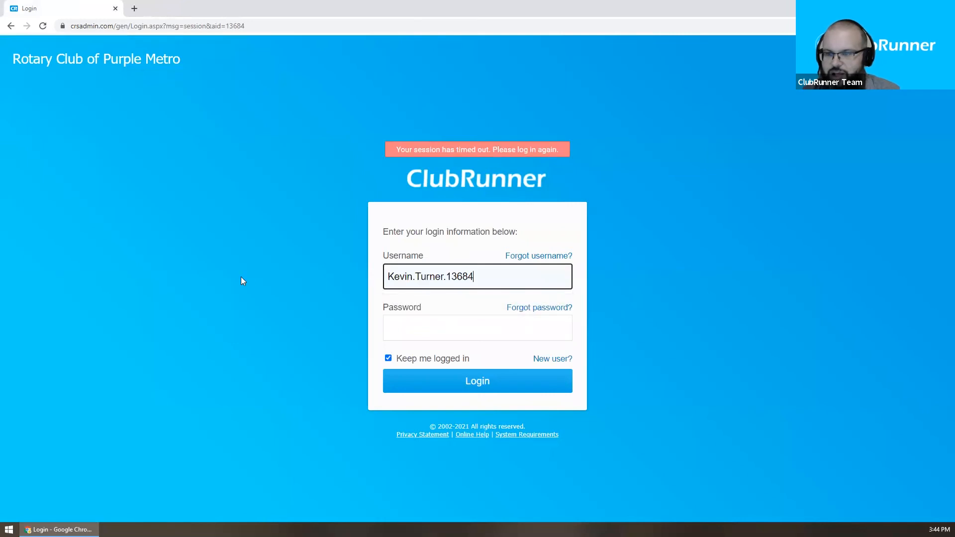
click(516, 327)
text(•••••)
key(Return)
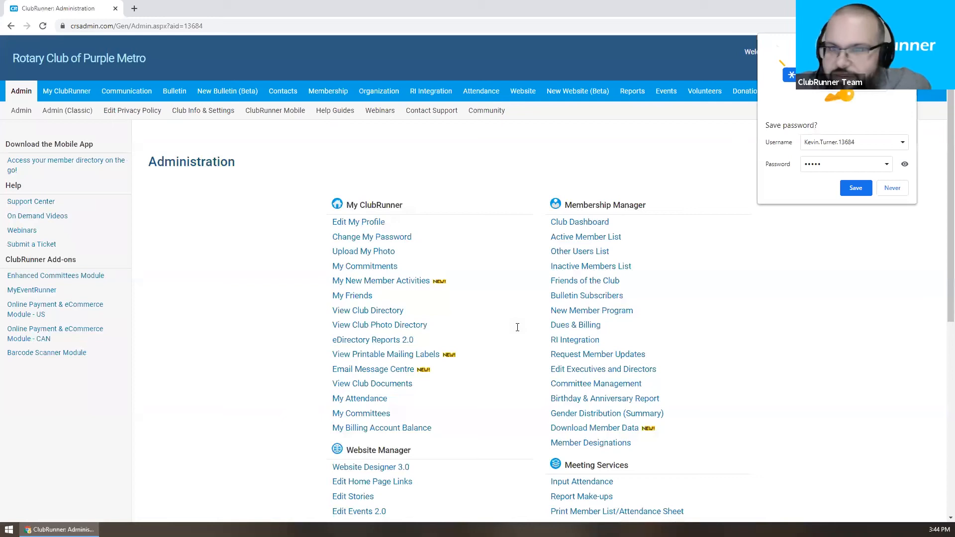
click(853, 191)
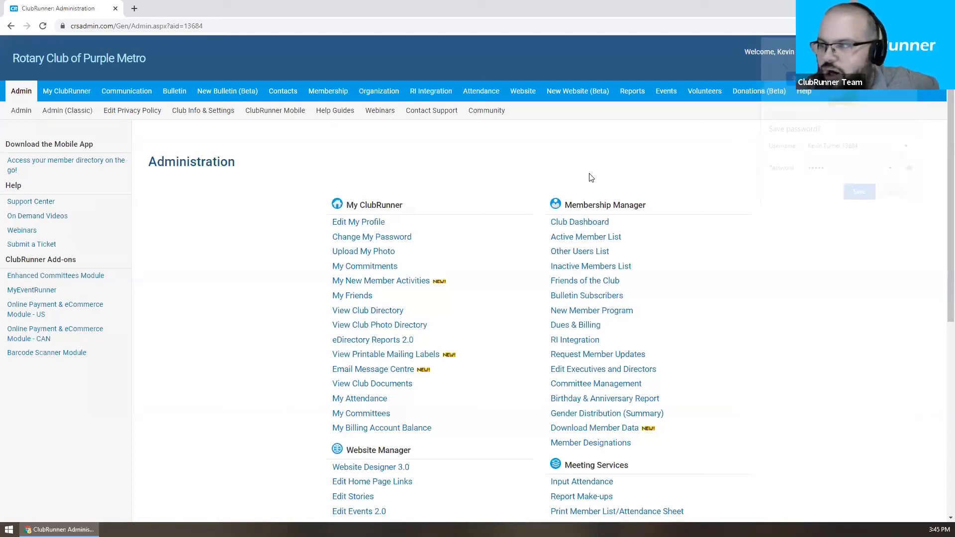
Step: Open the Admin site administrator dashboard and scroll down through it
click(29, 95)
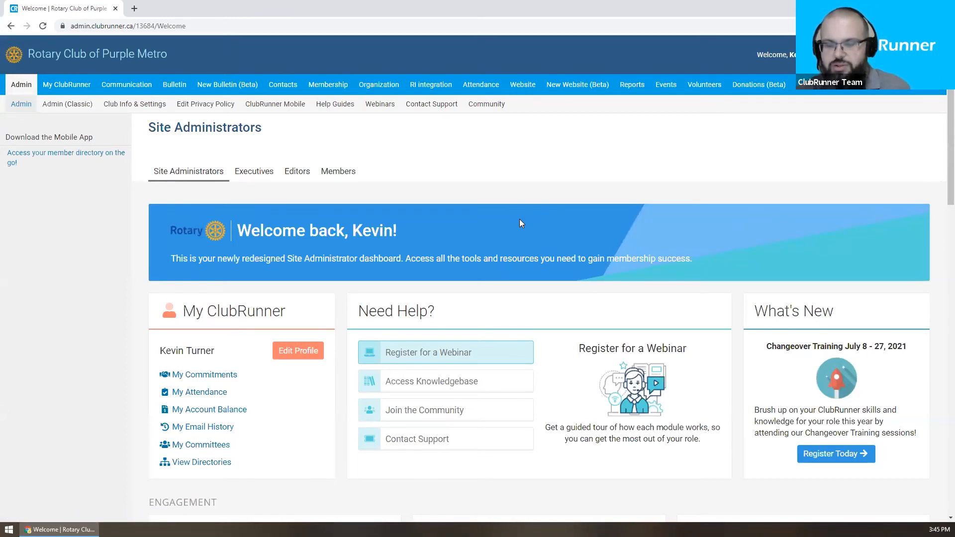
scroll(518, 223, down, 6)
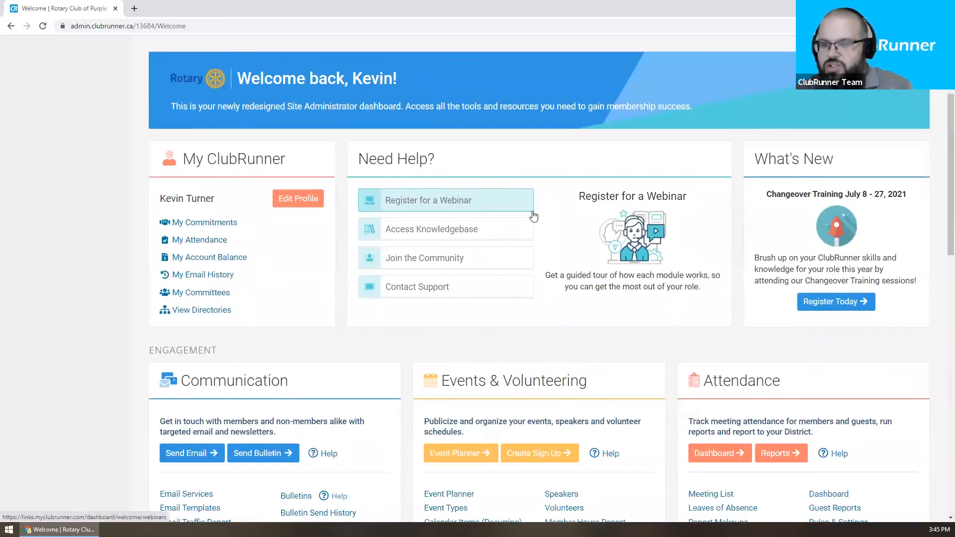
scroll(533, 216, down, 7)
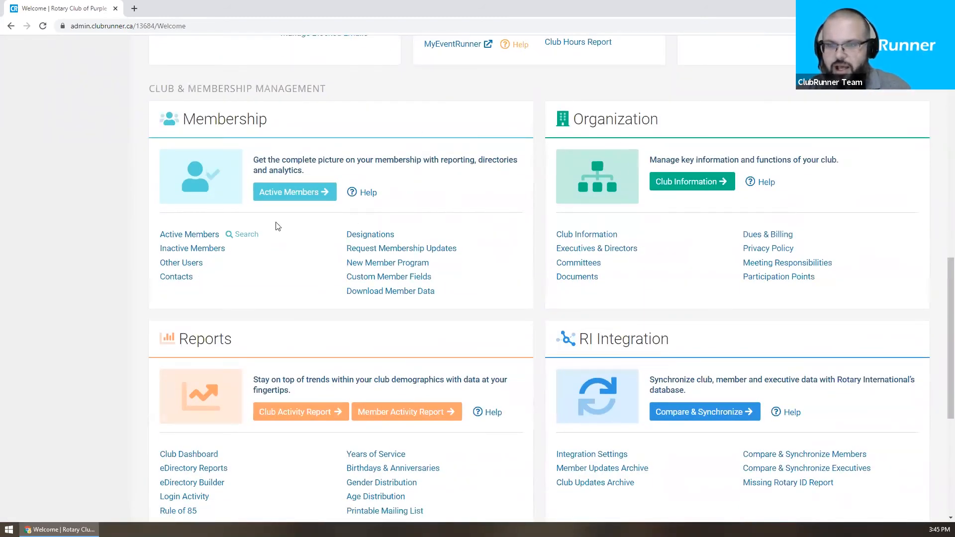
Step: Open a member's profile from the Active Members List and view its Rotary tab
click(192, 235)
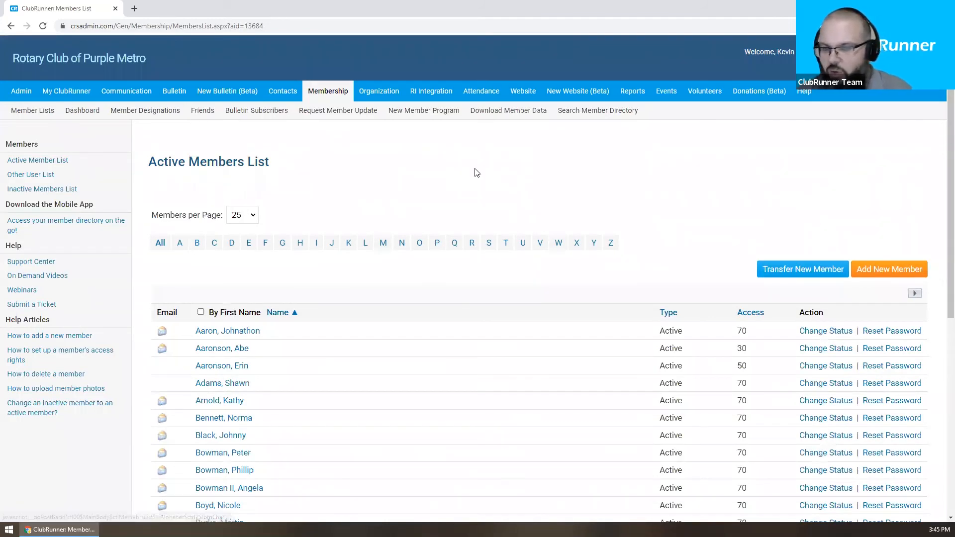
scroll(475, 170, down, 3)
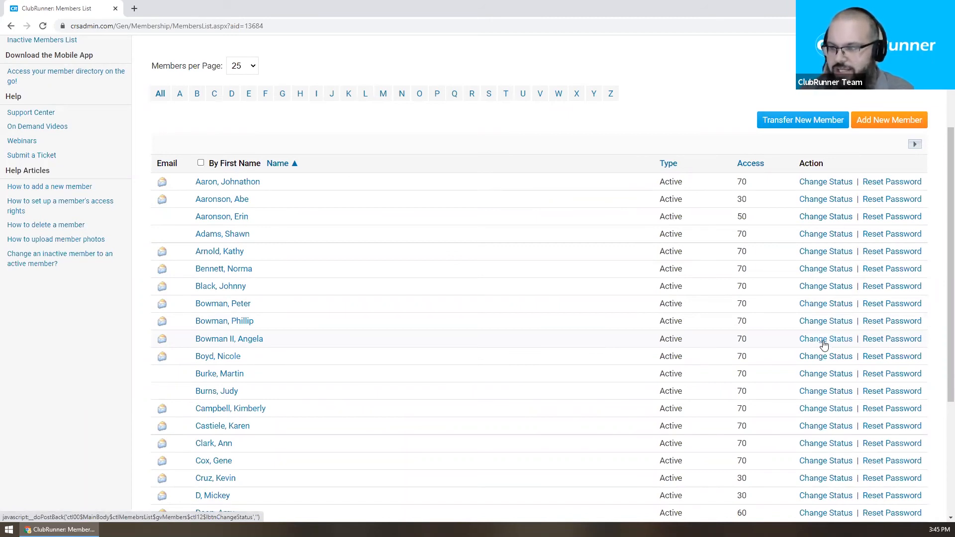
click(232, 344)
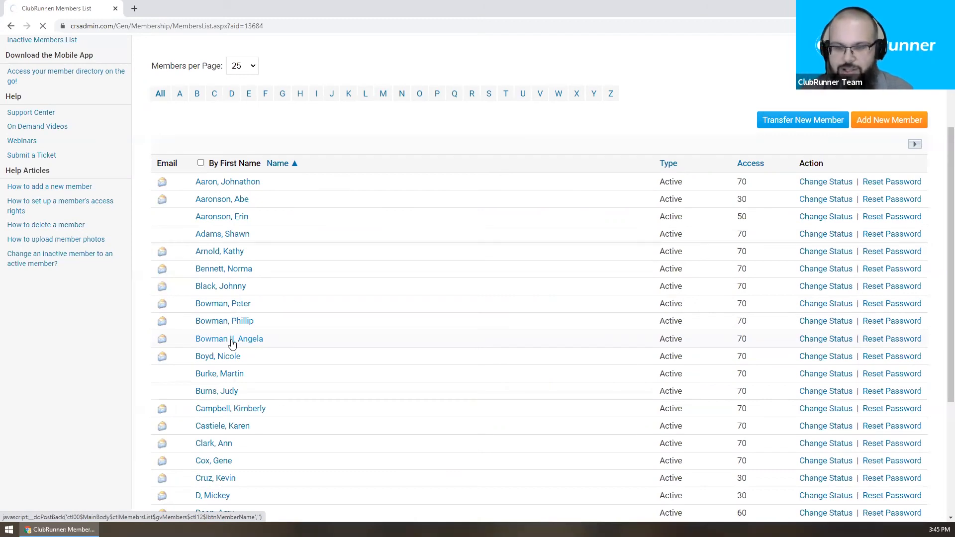
scroll(369, 225, down, 2)
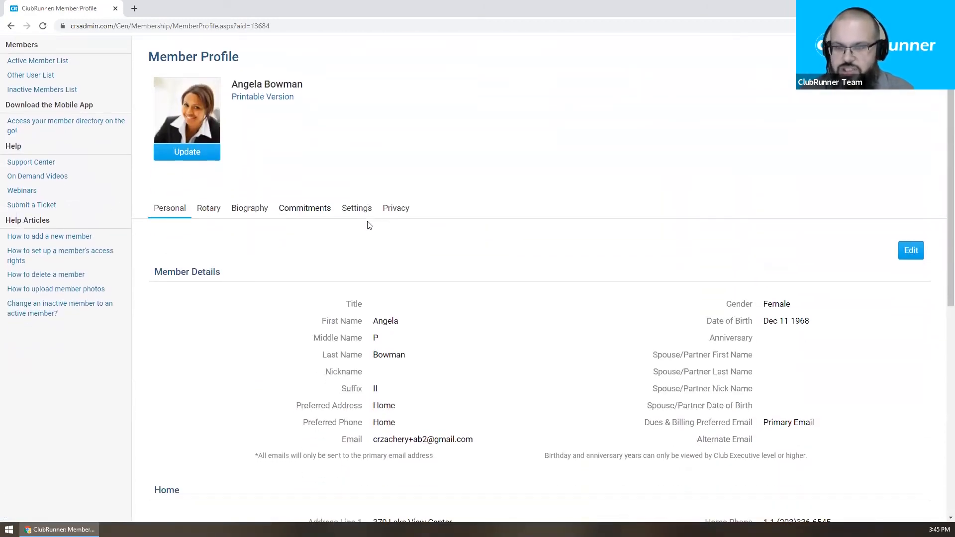
click(208, 214)
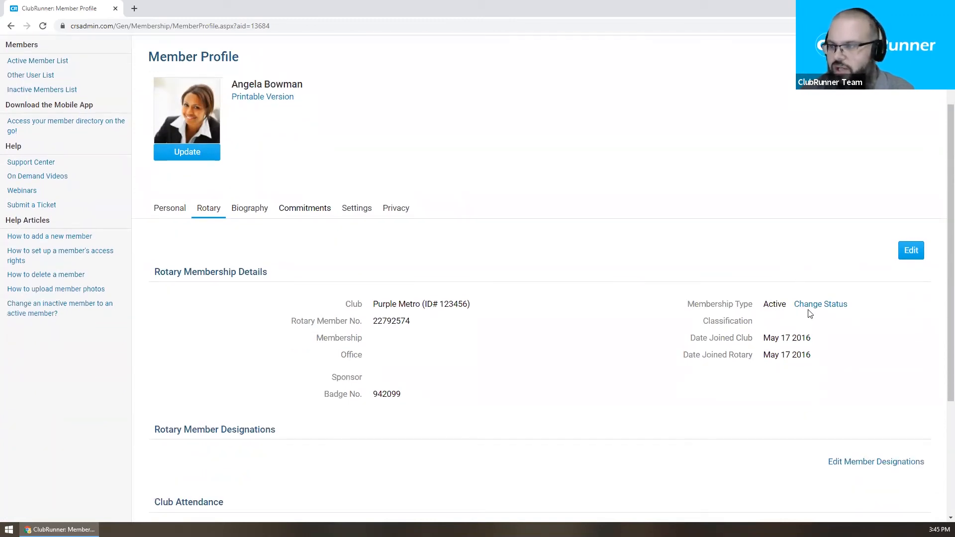
Step: Open Change Status beside the member's Membership Type on the Rotary tab
click(808, 305)
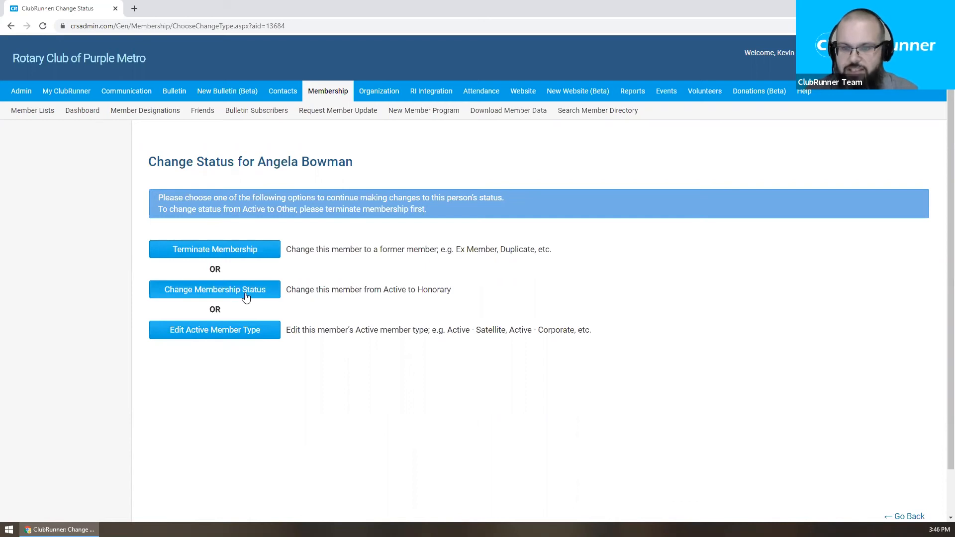
Step: Terminate the membership with ex-member date Jul 18 2021 and reason Business Pressure
click(243, 253)
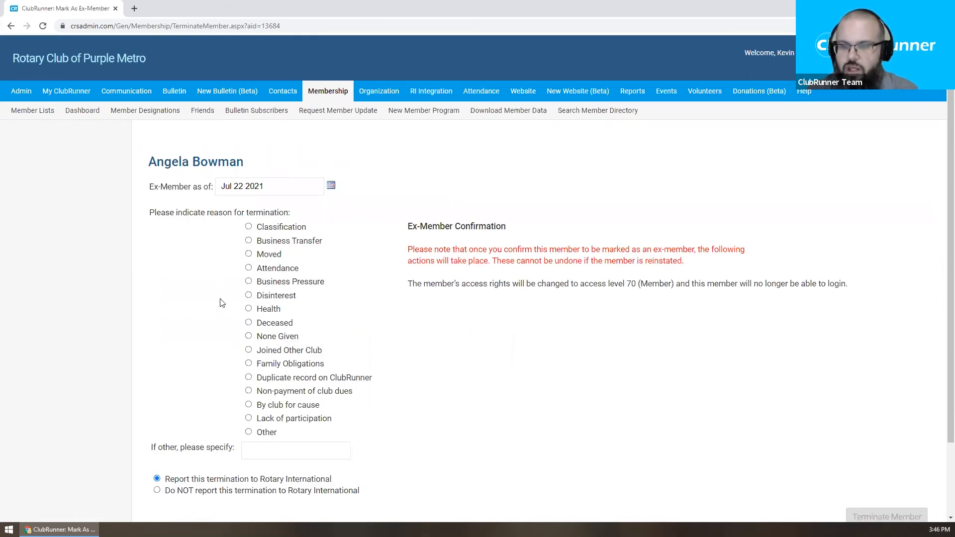
click(330, 185)
click(226, 257)
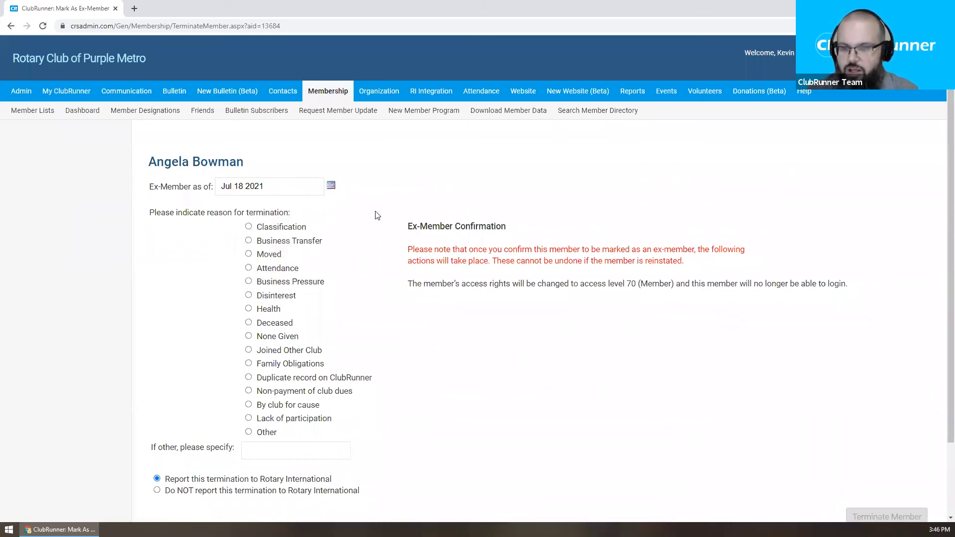
click(291, 284)
scroll(338, 283, down, 1)
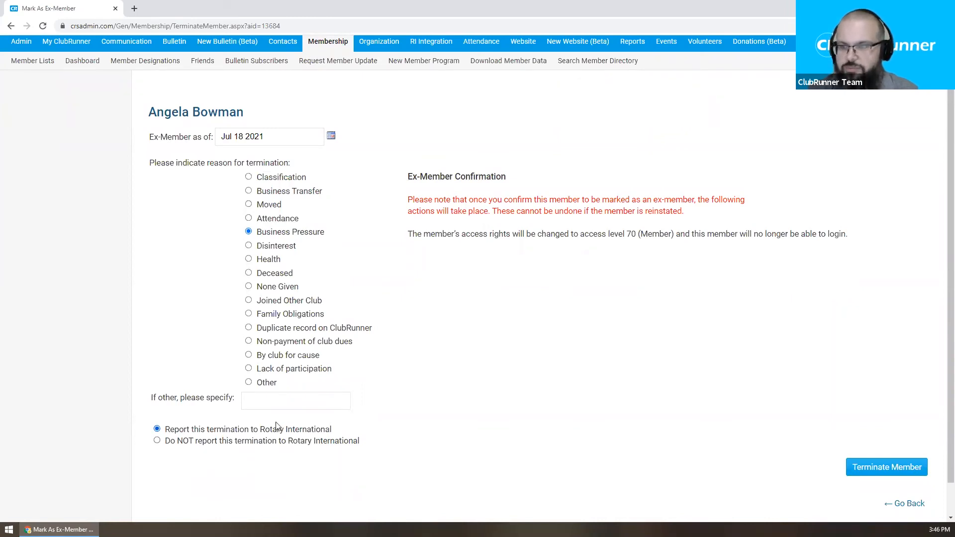
scroll(503, 377, up, 1)
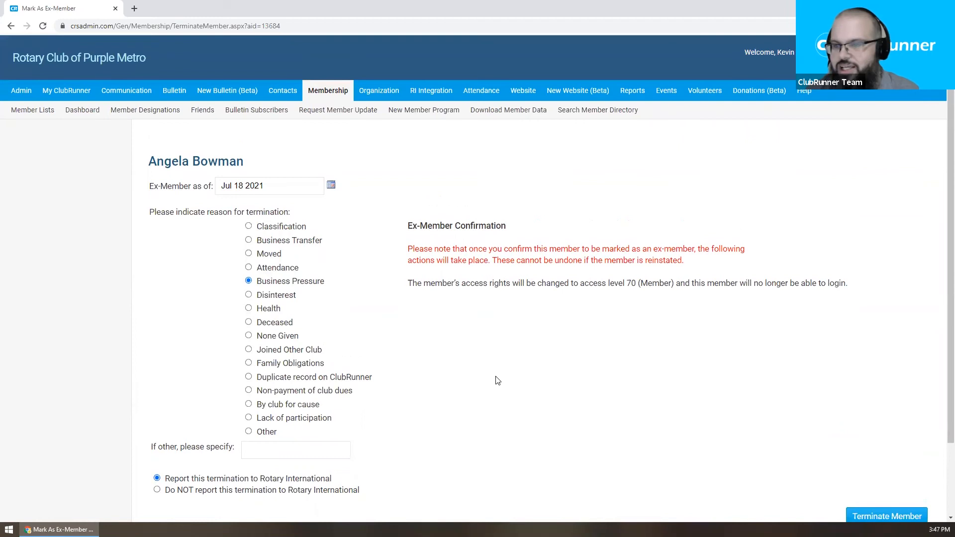
scroll(500, 379, down, 1)
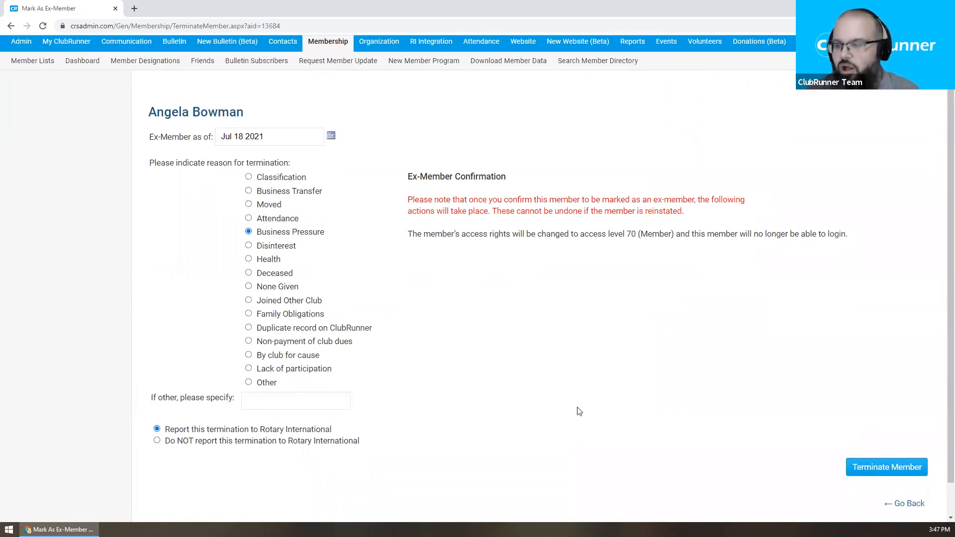
click(888, 468)
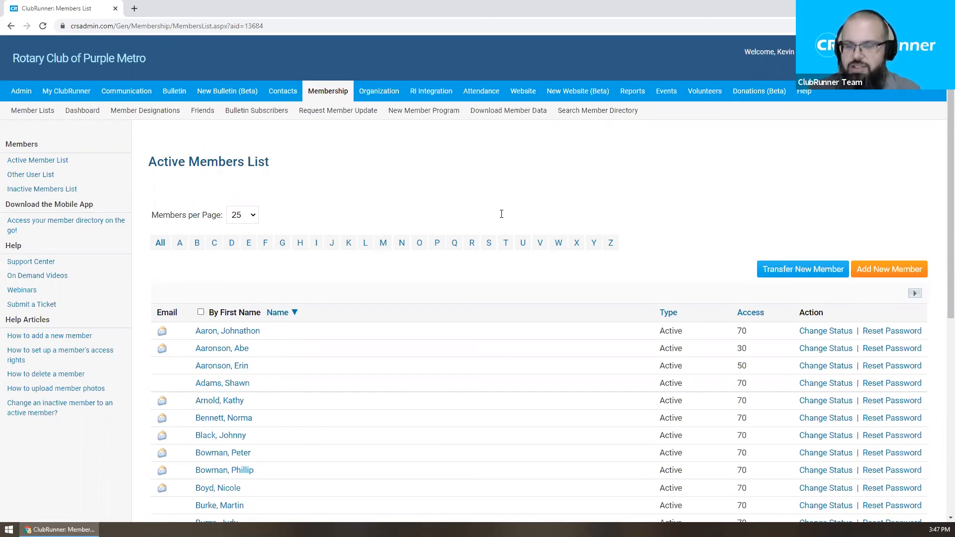
Step: From the Inactive Members List, open the ex-member's Change Status and choose Activate Membership
click(61, 190)
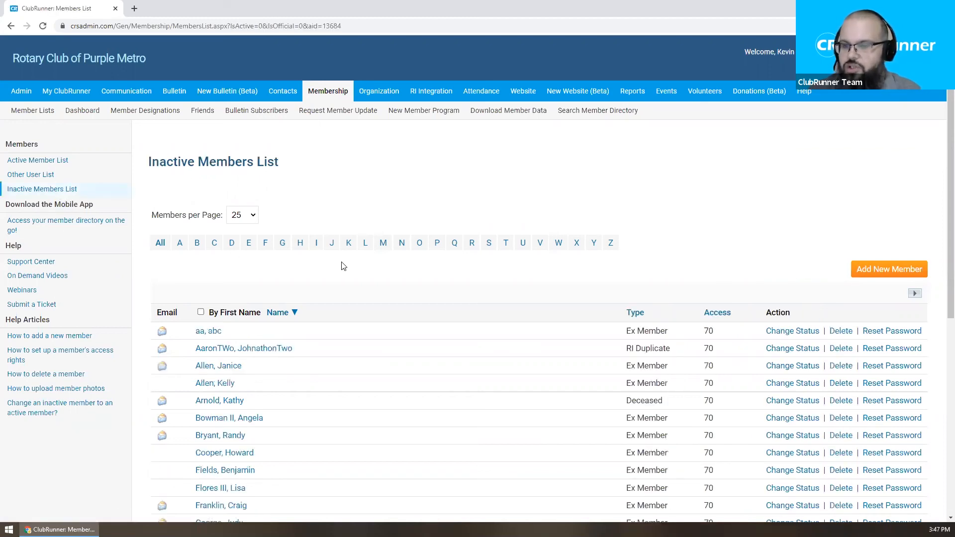
scroll(344, 266, down, 1)
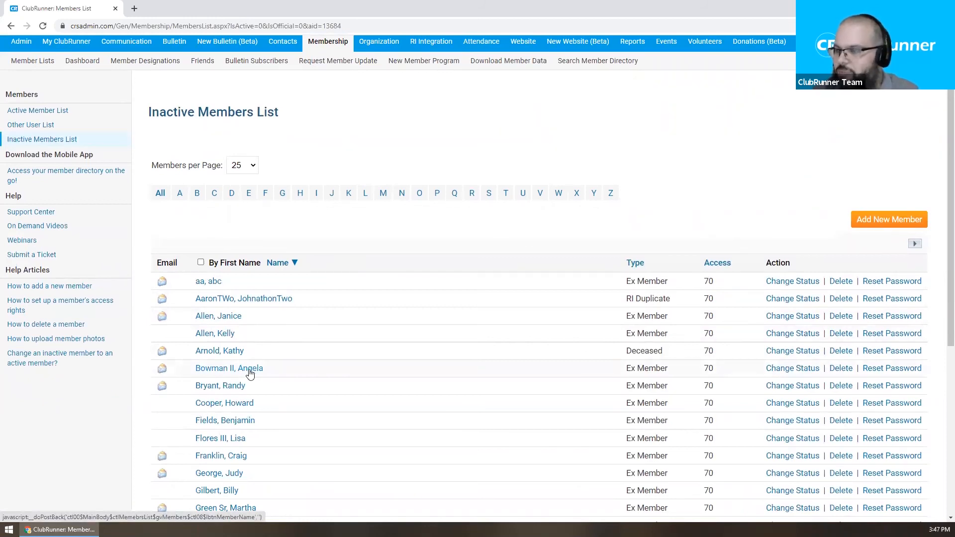
click(798, 369)
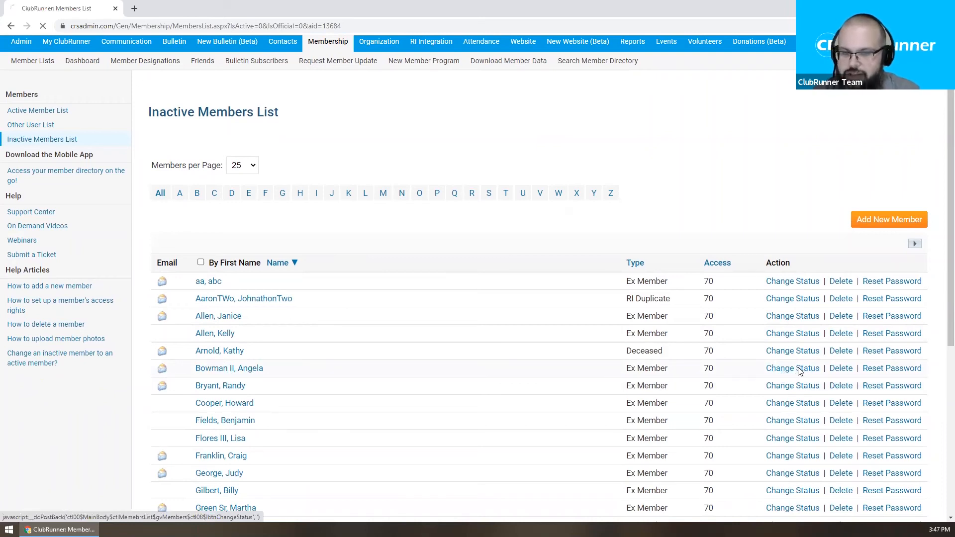
click(194, 238)
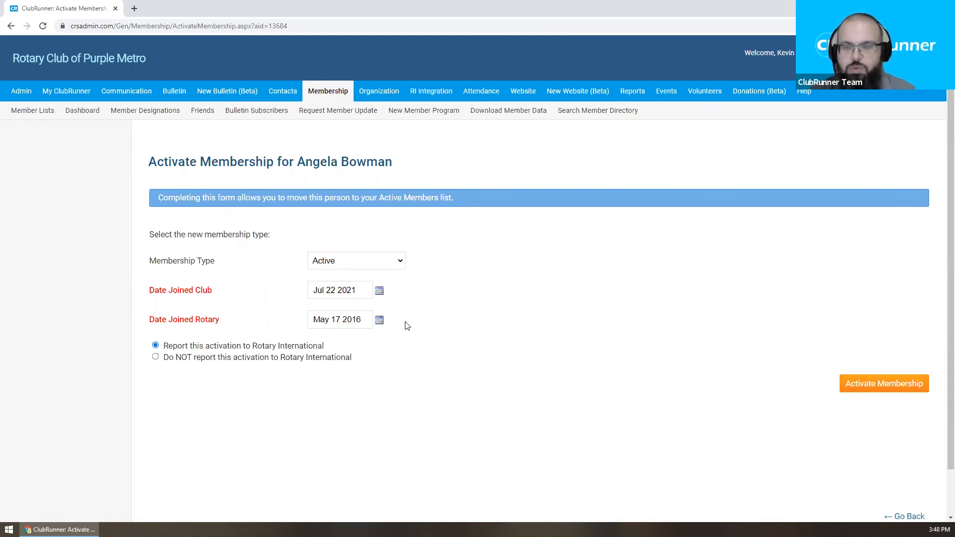
Step: Confirm Activate Membership with club join date Jul 22 2021, then go to the Active Member List
click(877, 389)
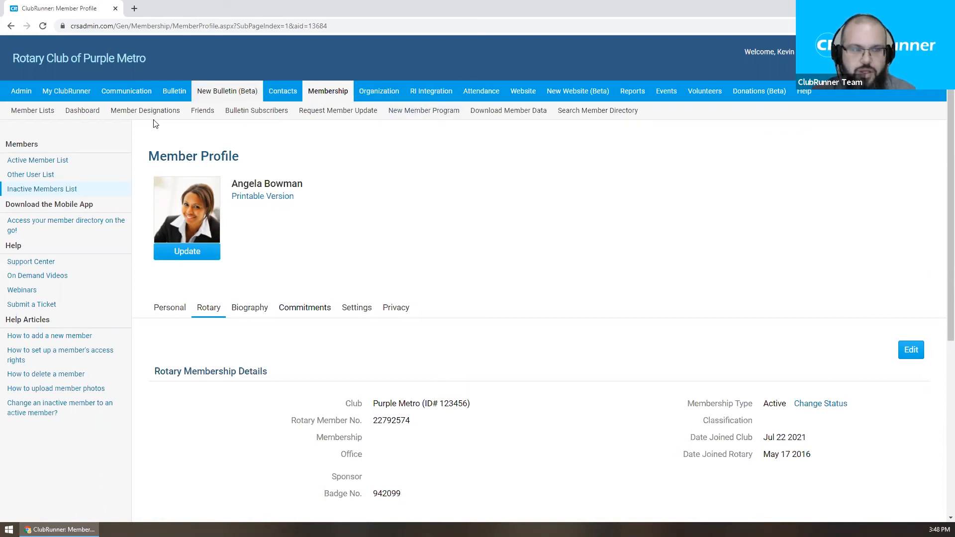
click(68, 163)
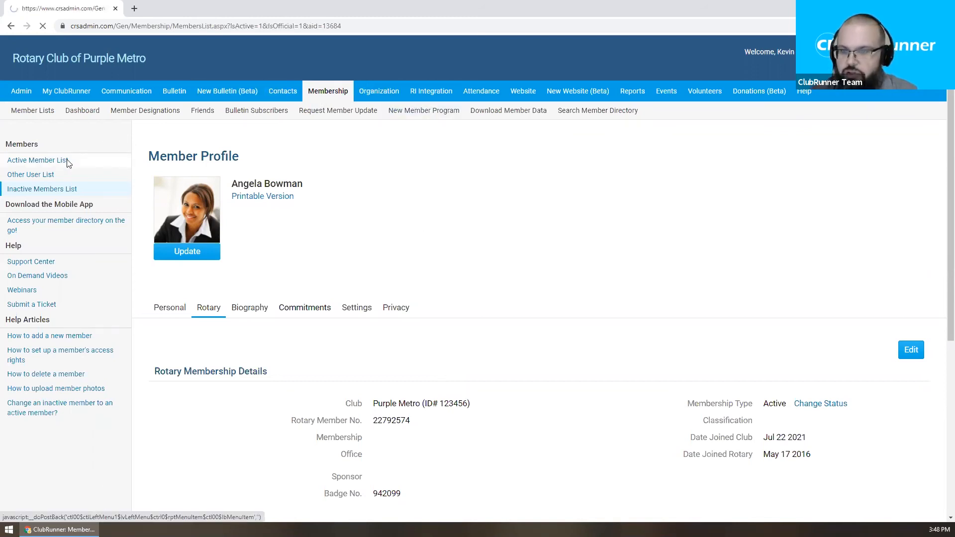
Step: Open the first active member's profile from the Active Members List
scroll(498, 184, down, 1)
click(245, 282)
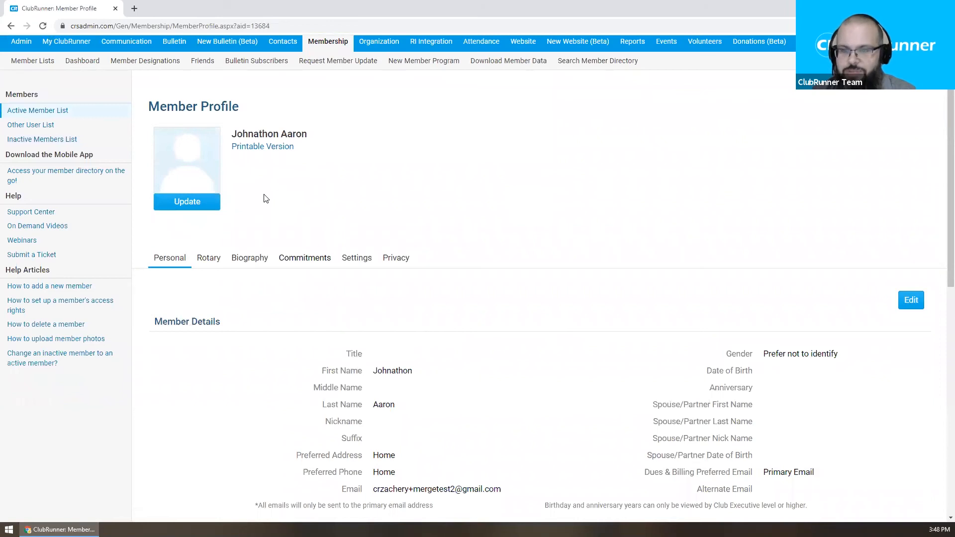
scroll(264, 198, down, 1)
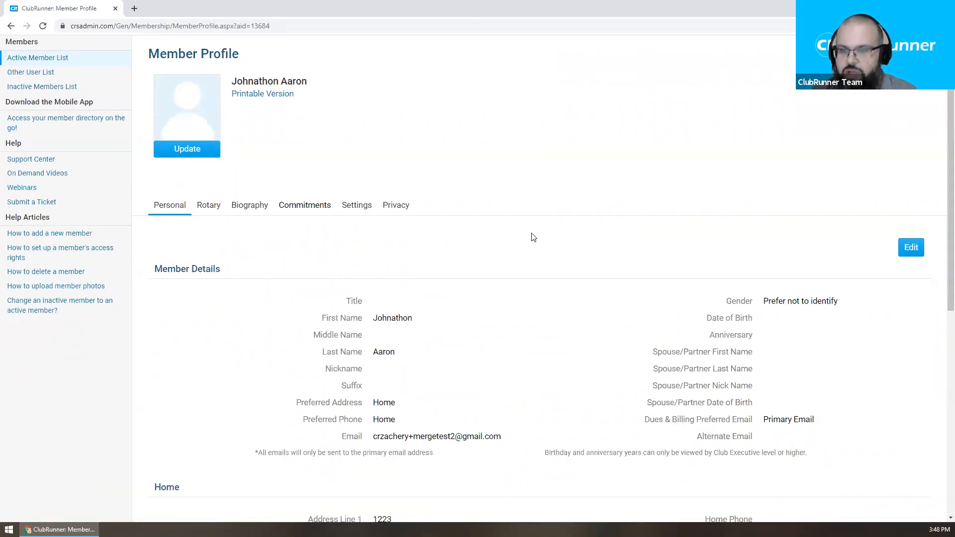
scroll(534, 237, down, 2)
scroll(733, 220, down, 2)
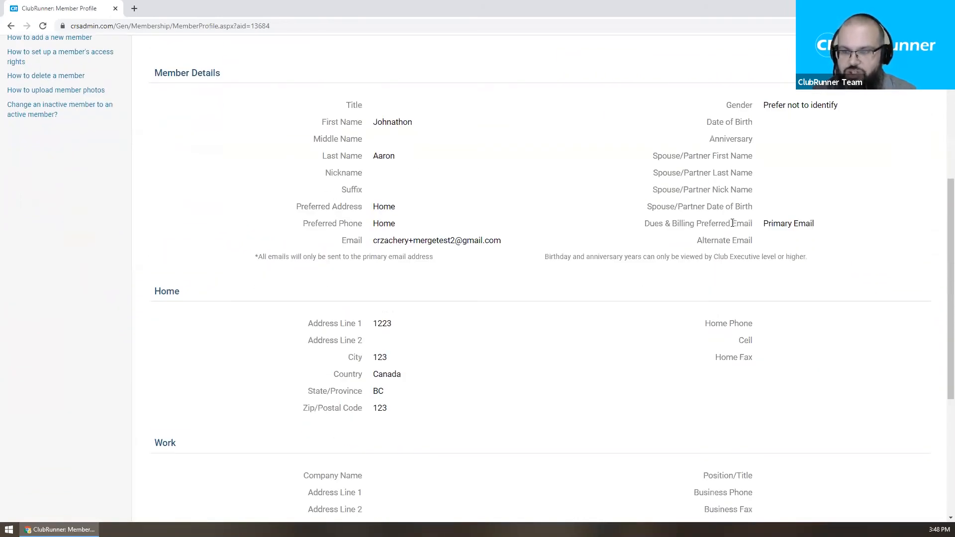
scroll(733, 223, down, 5)
scroll(732, 223, up, 7)
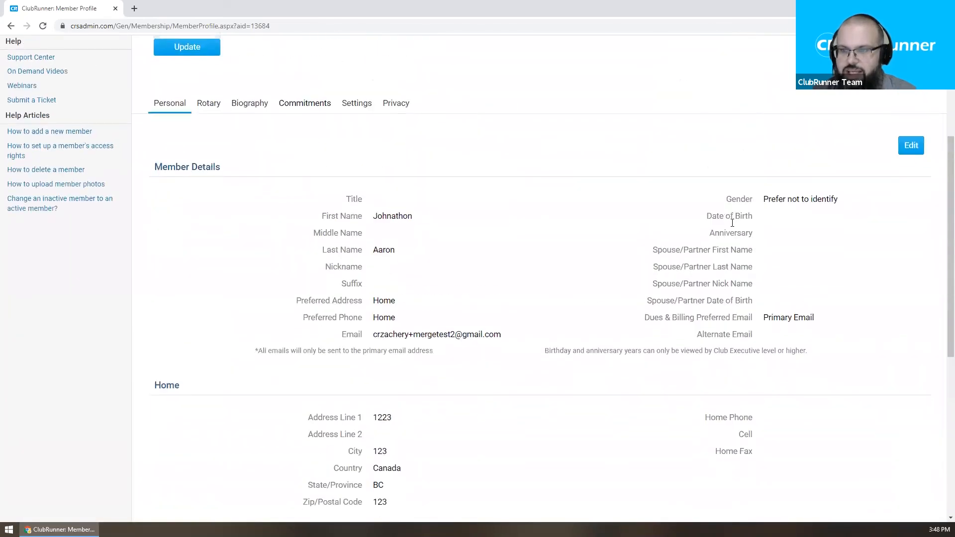
scroll(732, 223, up, 4)
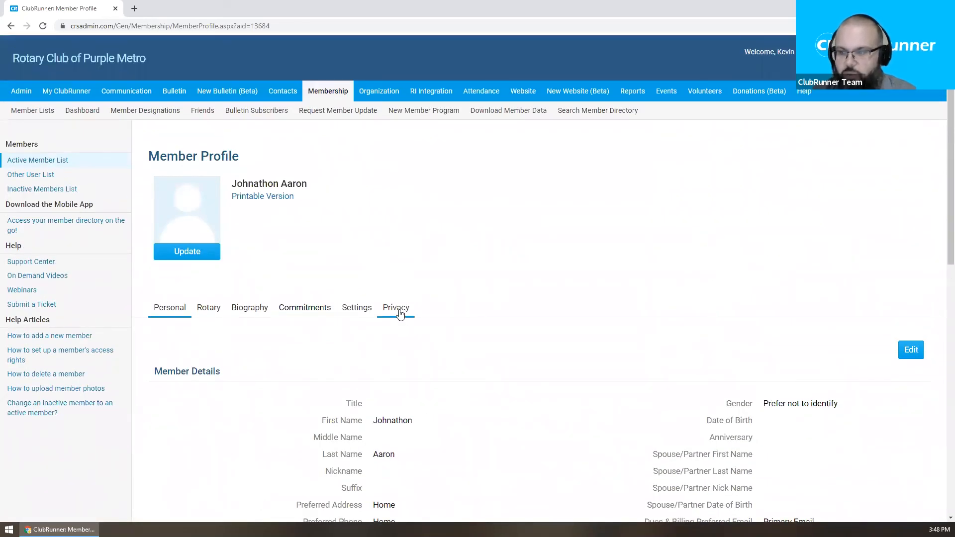
Step: Show the Privacy tab down to the RI Integration Privacy fields marked Club Opted Out
click(400, 313)
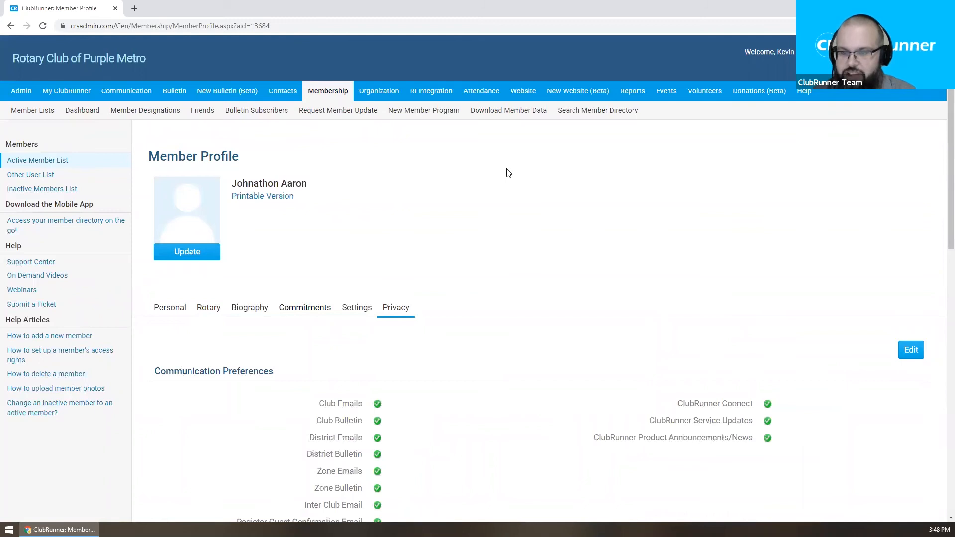
scroll(508, 172, down, 2)
scroll(509, 167, down, 4)
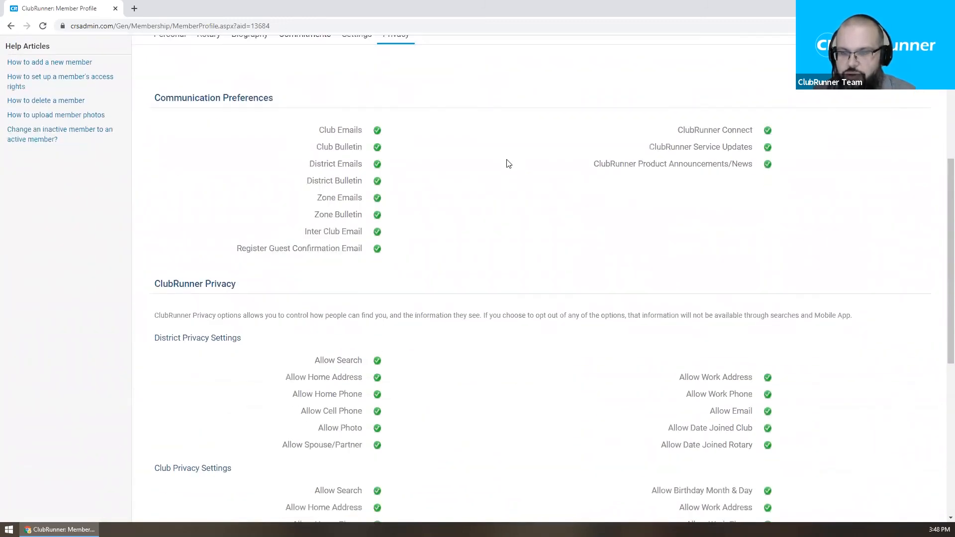
scroll(508, 164, down, 5)
scroll(507, 164, up, 2)
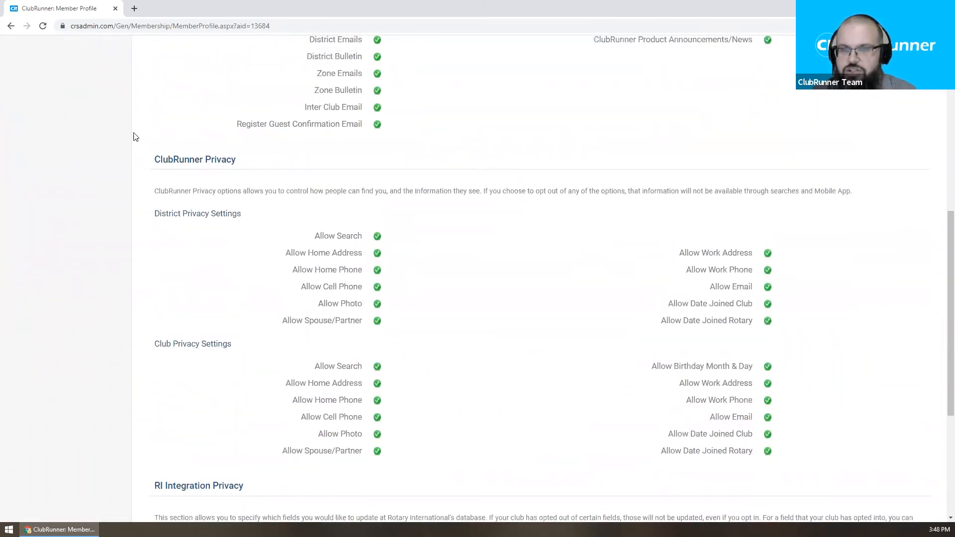
scroll(437, 175, down, 1)
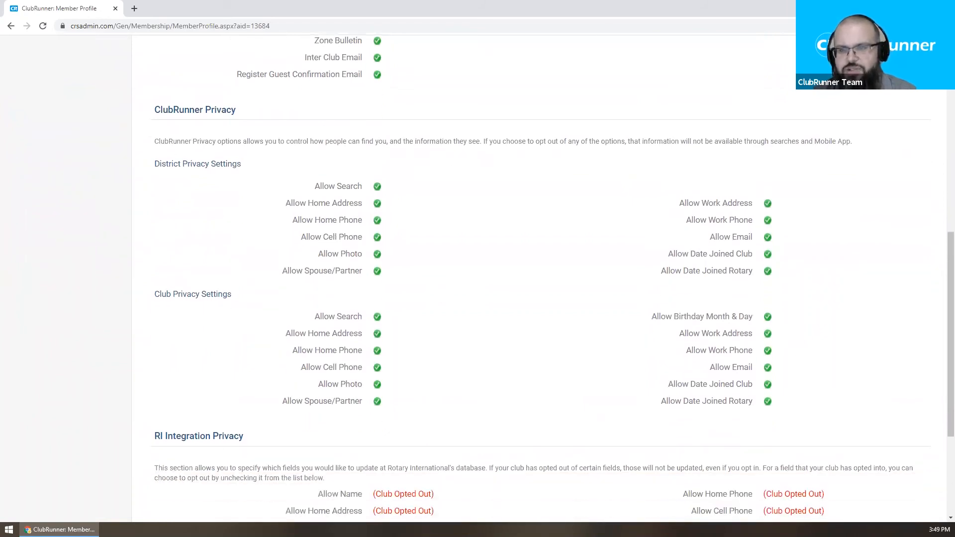
scroll(601, 198, down, 4)
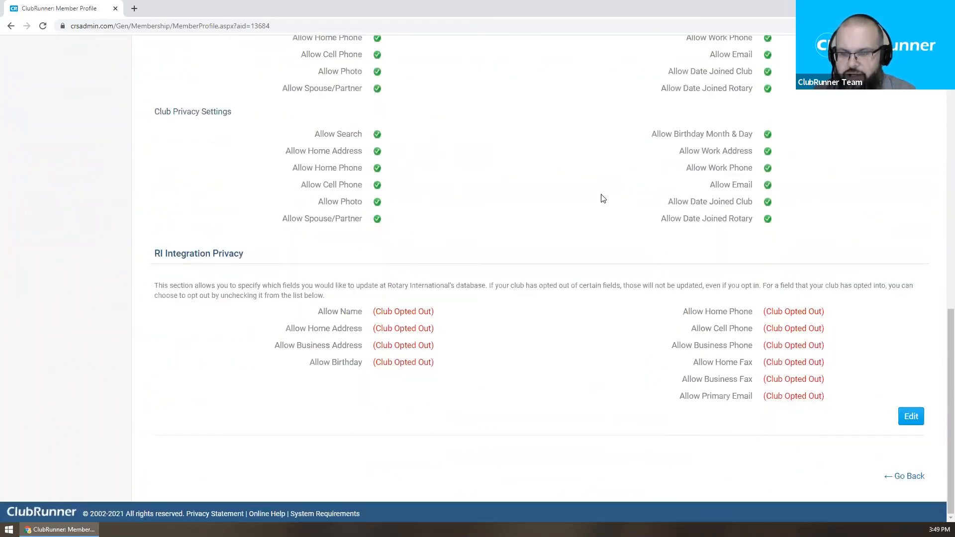
drag(153, 252, 293, 251)
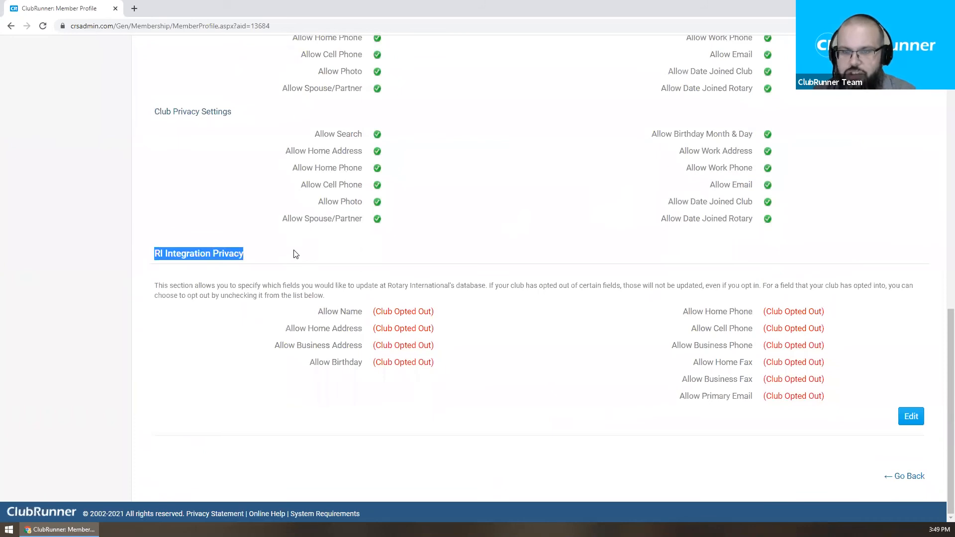
click(460, 337)
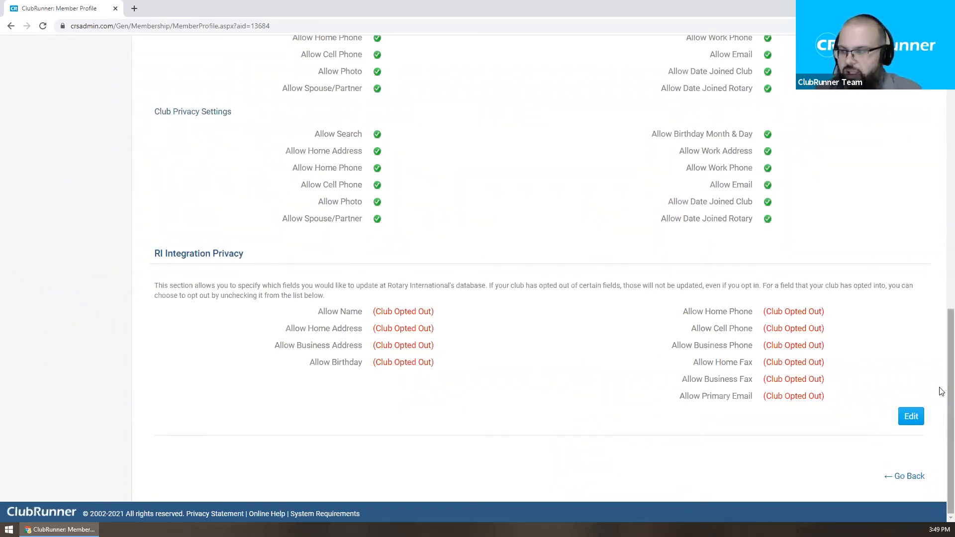
Step: Open the privacy edit form, check the Club Opted Out notes under RI Integration Privacy, then cancel
click(911, 417)
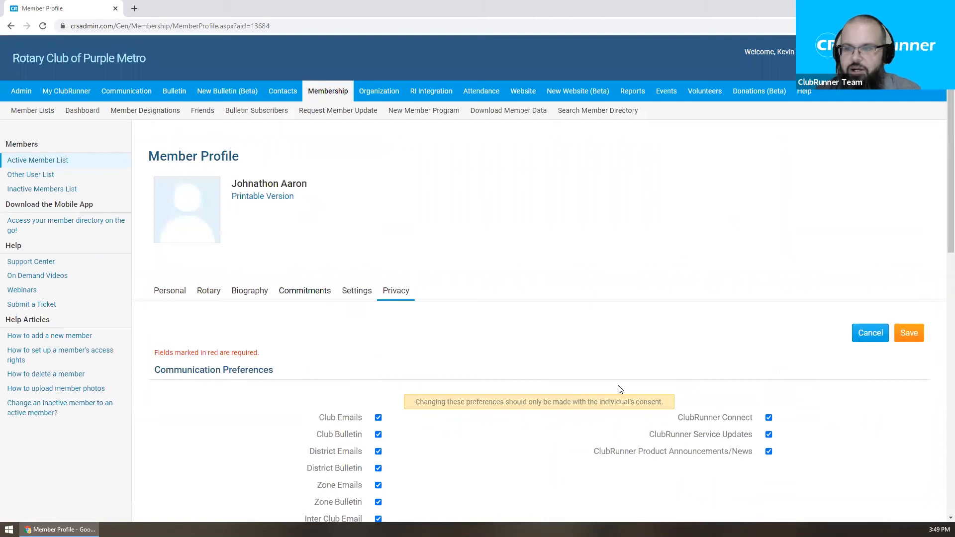
scroll(620, 389, down, 8)
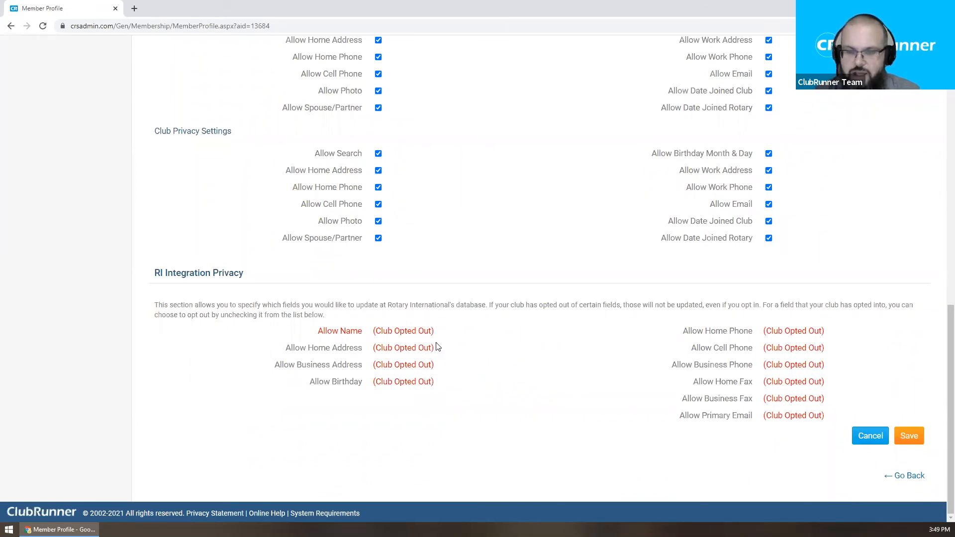
drag(365, 332, 447, 331)
click(446, 332)
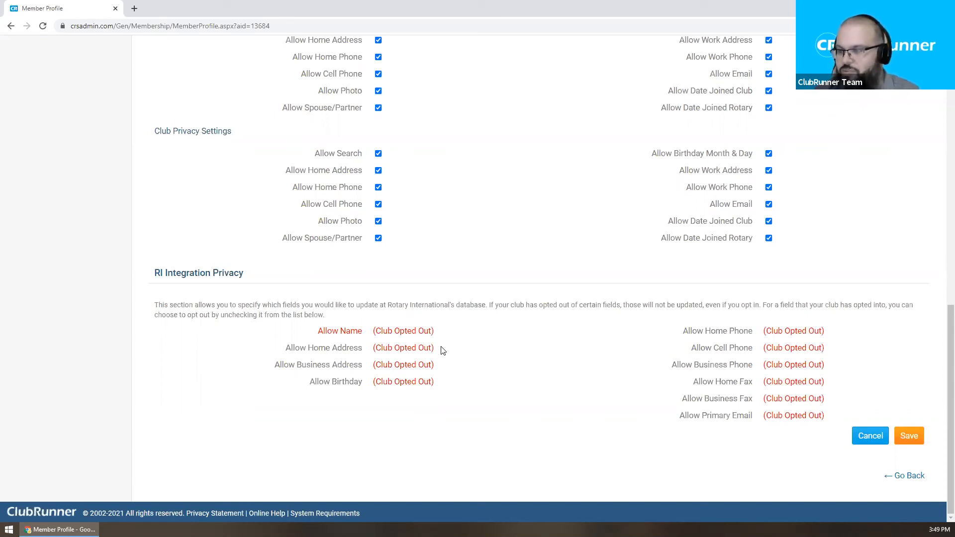
click(873, 436)
Step: Show the member's personal details and highlight the Title field label
click(169, 309)
scroll(572, 264, down, 3)
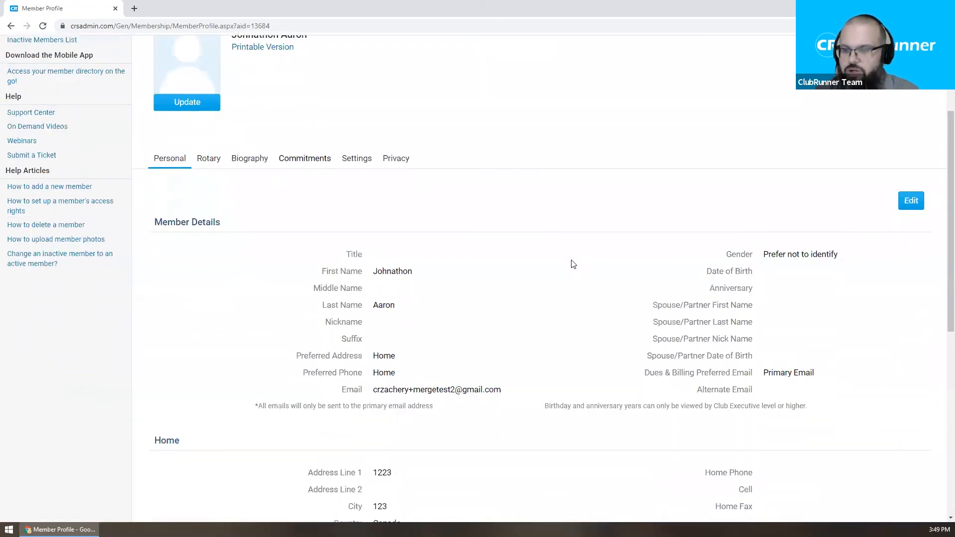
scroll(547, 259, down, 1)
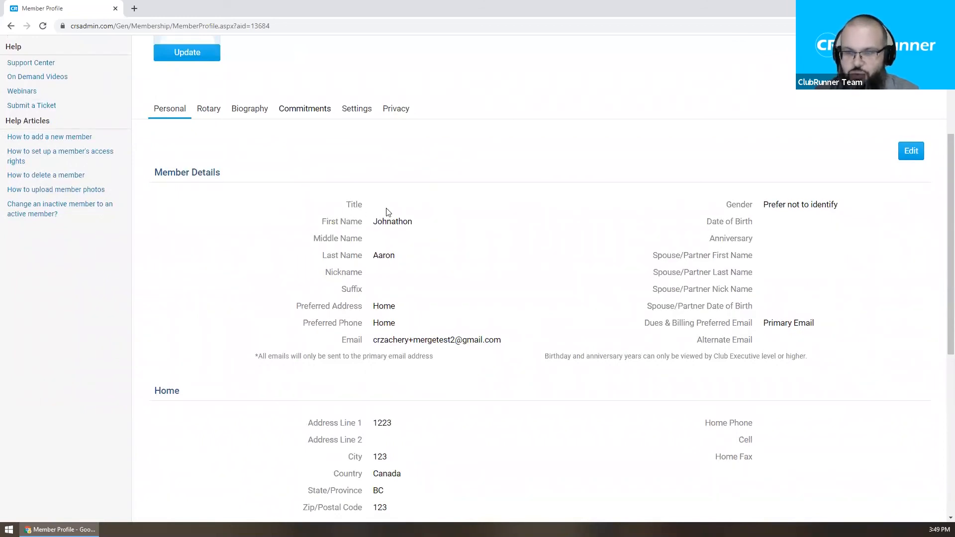
double_click(357, 204)
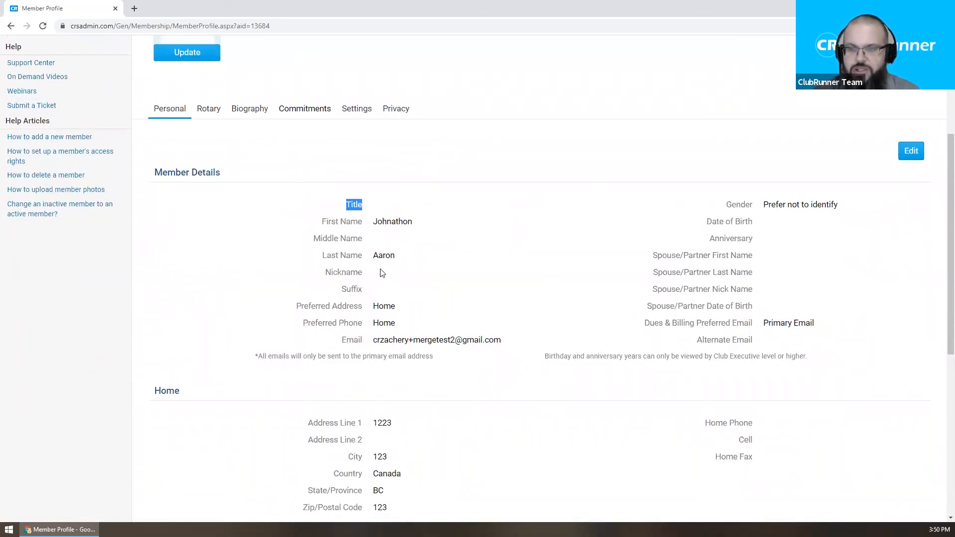
click(408, 235)
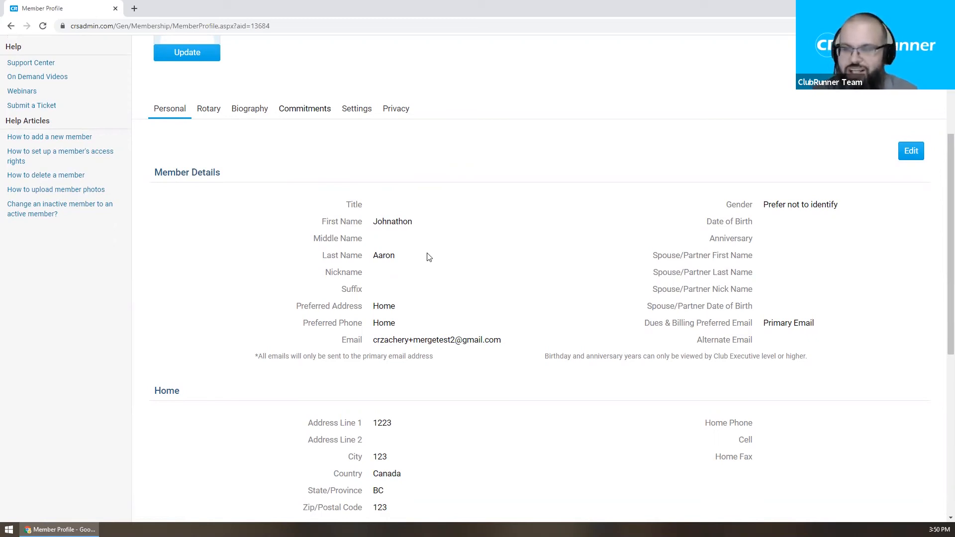
Step: Point out the Title field again, then the name and spouse detail rows
scroll(429, 256, down, 2)
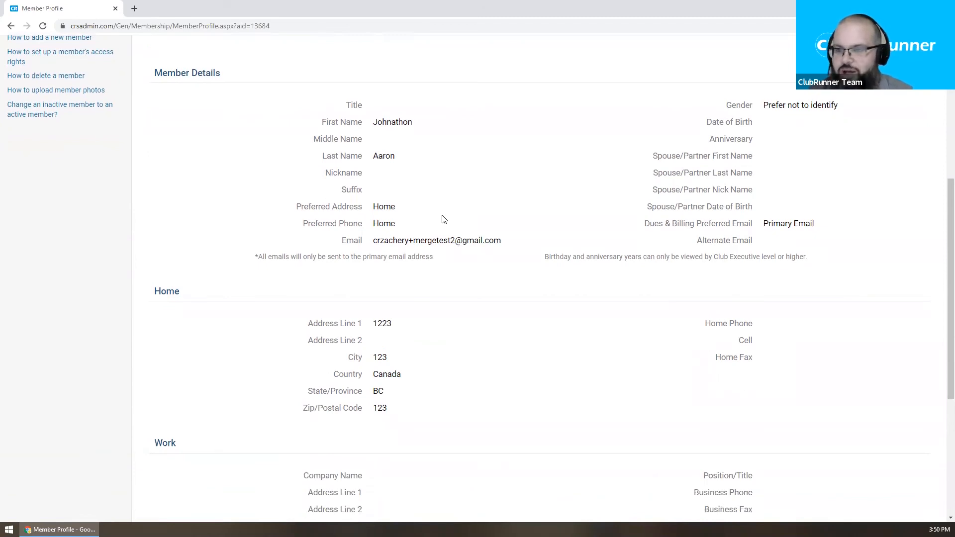
scroll(443, 219, down, 1)
scroll(428, 204, up, 1)
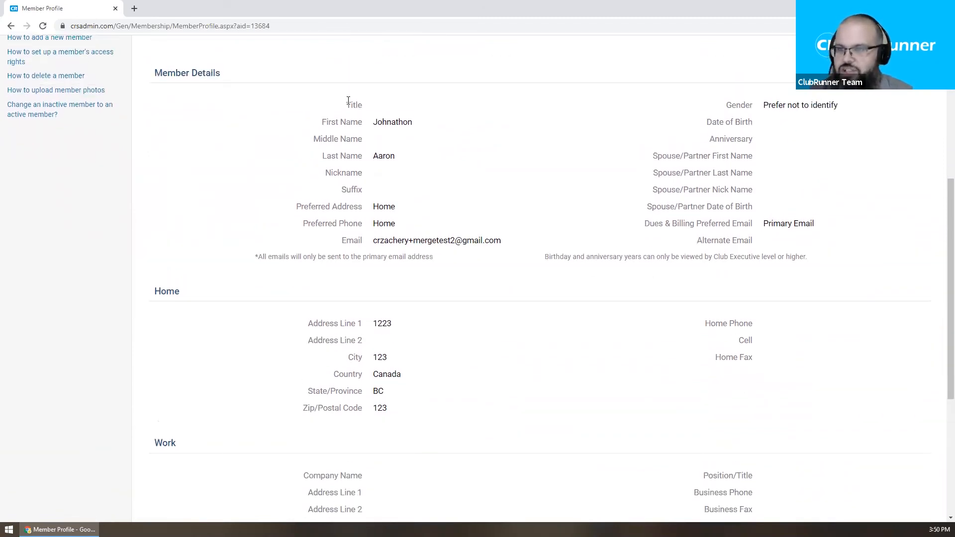
drag(347, 105, 405, 105)
click(406, 106)
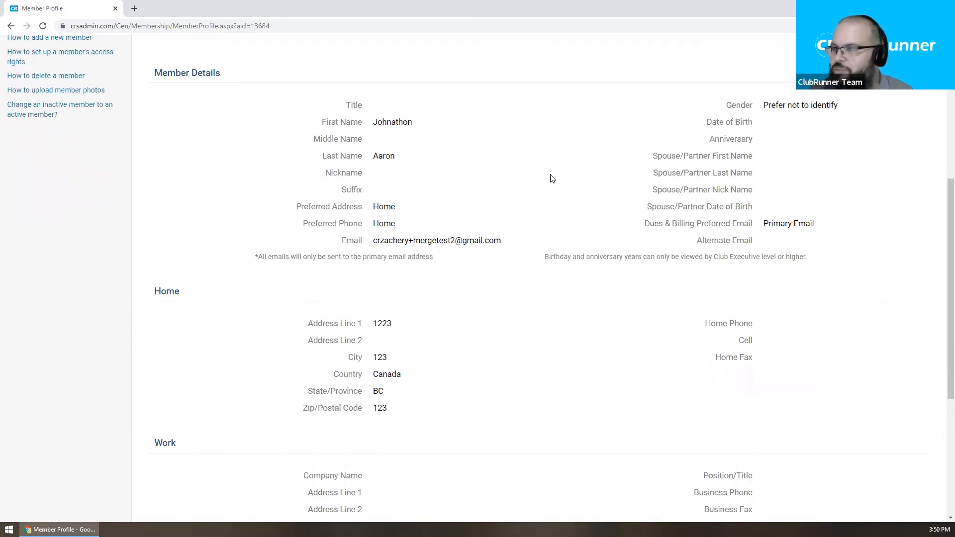
drag(690, 137, 808, 207)
click(804, 213)
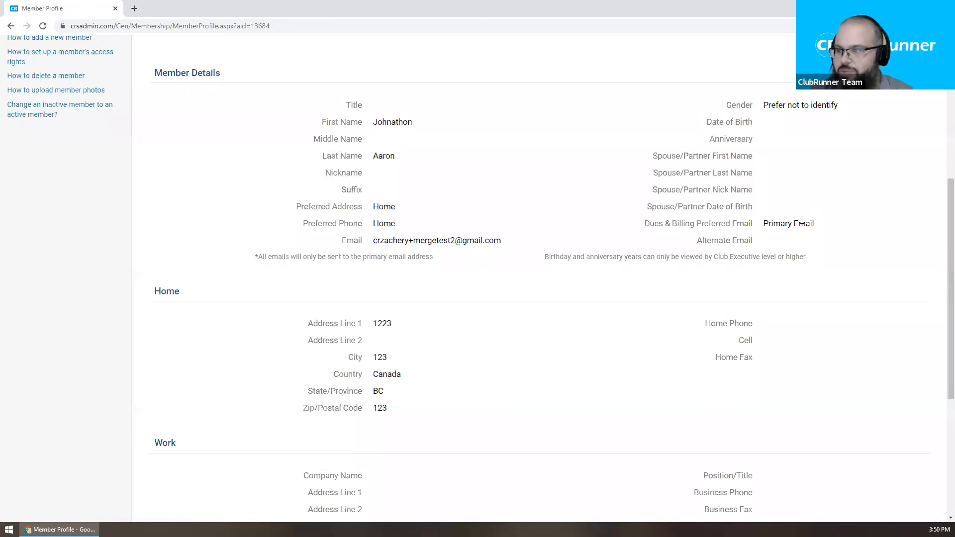
scroll(801, 223, down, 3)
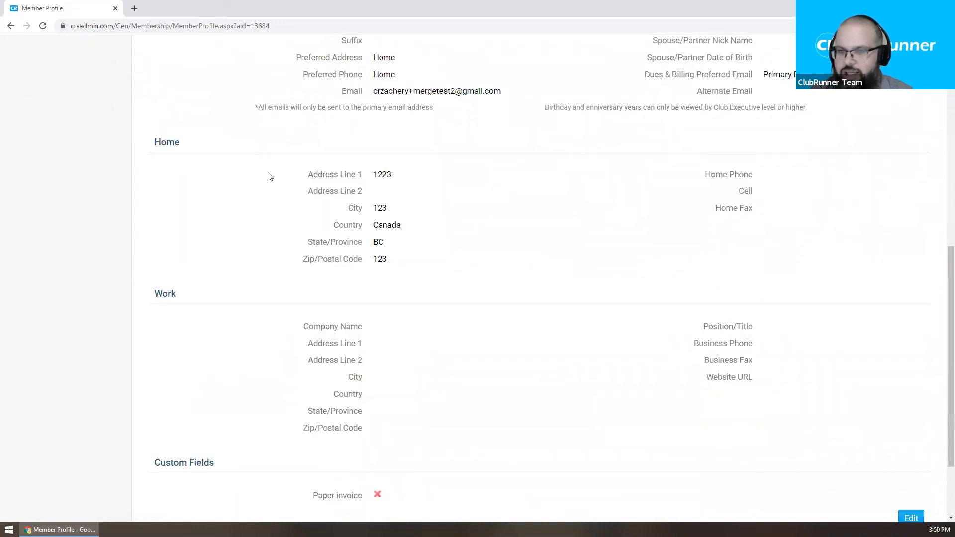
scroll(507, 249, down, 3)
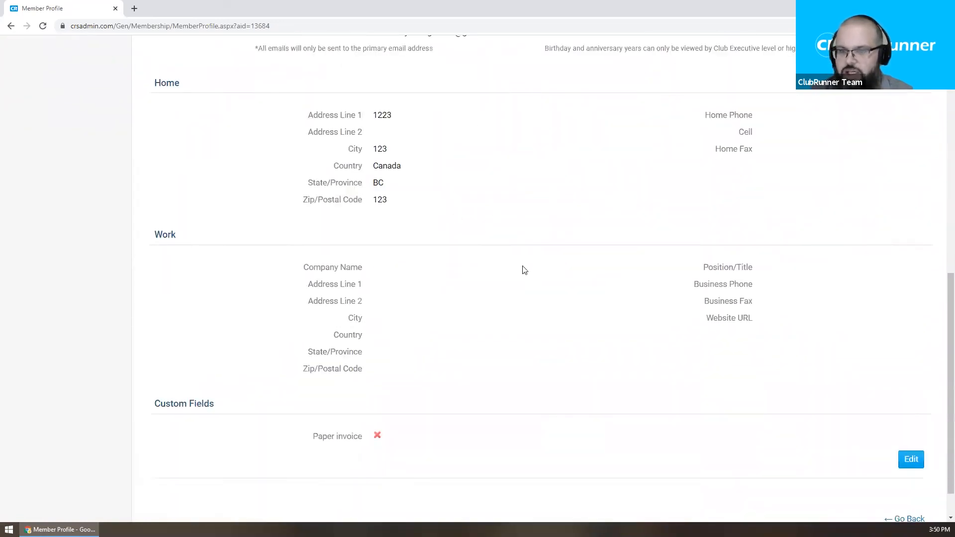
scroll(512, 305, up, 8)
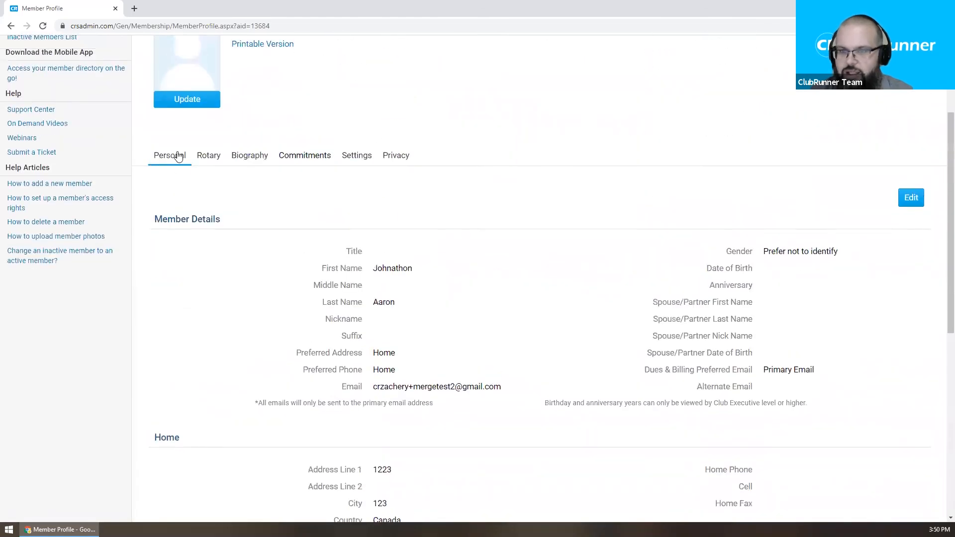
Step: View the member's Rotary details, return to Personal details, then go back to the Active Members List
click(206, 156)
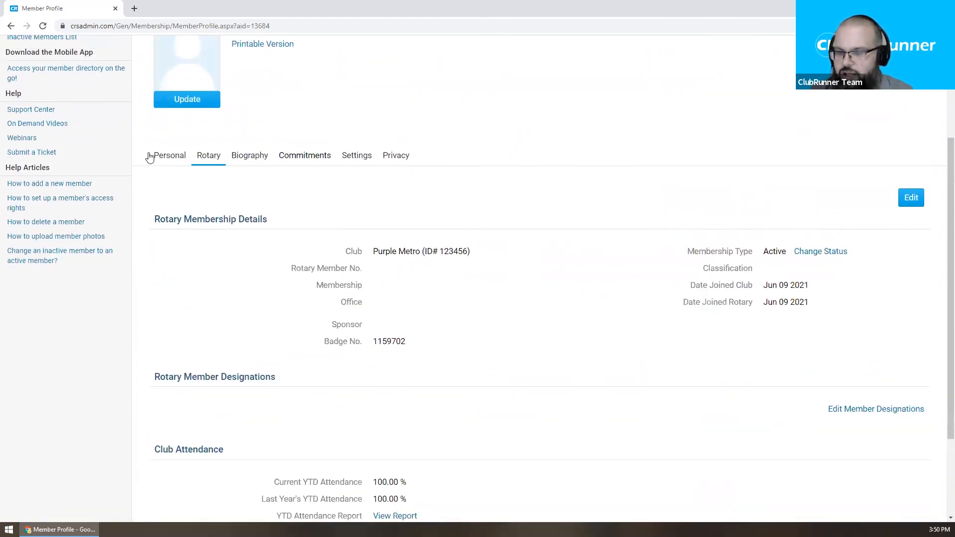
click(170, 155)
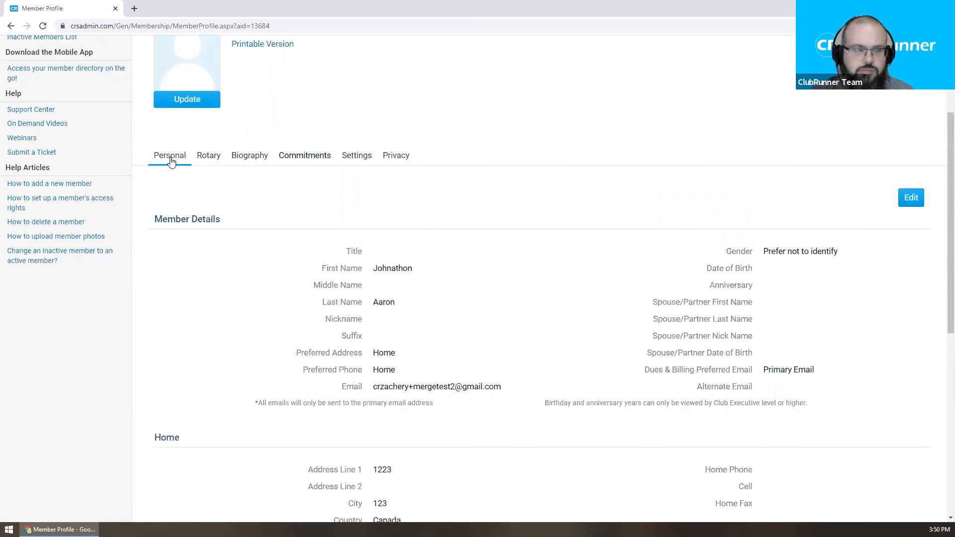
scroll(499, 381, up, 3)
click(81, 163)
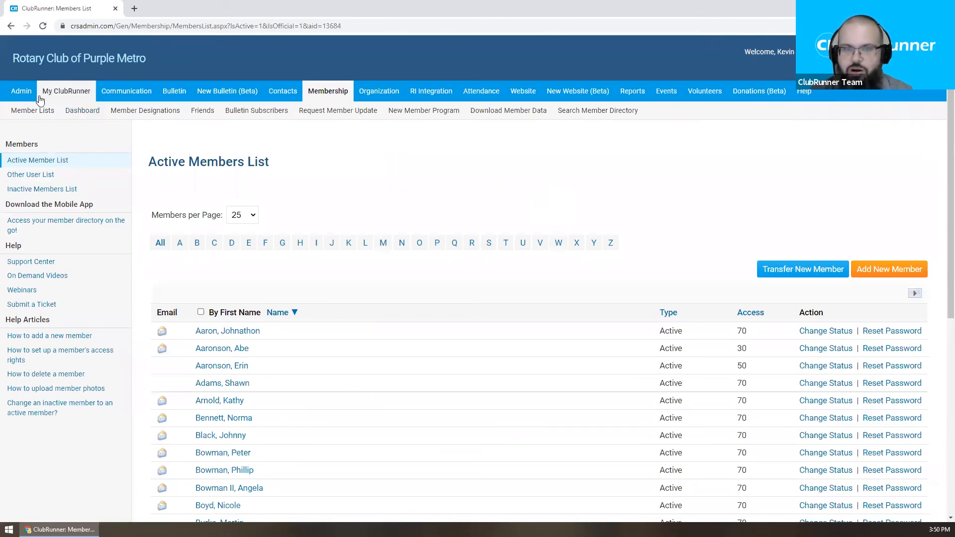
Step: From the site administrator dashboard, follow What's New's Register Today link to the July 2021 changeover webinar
mouse_move(20, 91)
click(23, 111)
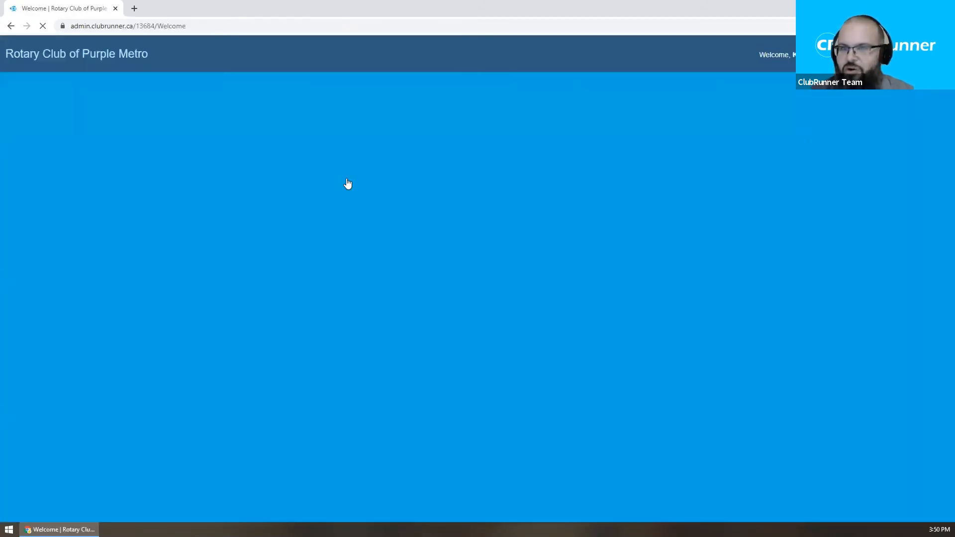
scroll(431, 165, down, 1)
scroll(428, 164, up, 1)
scroll(427, 164, down, 1)
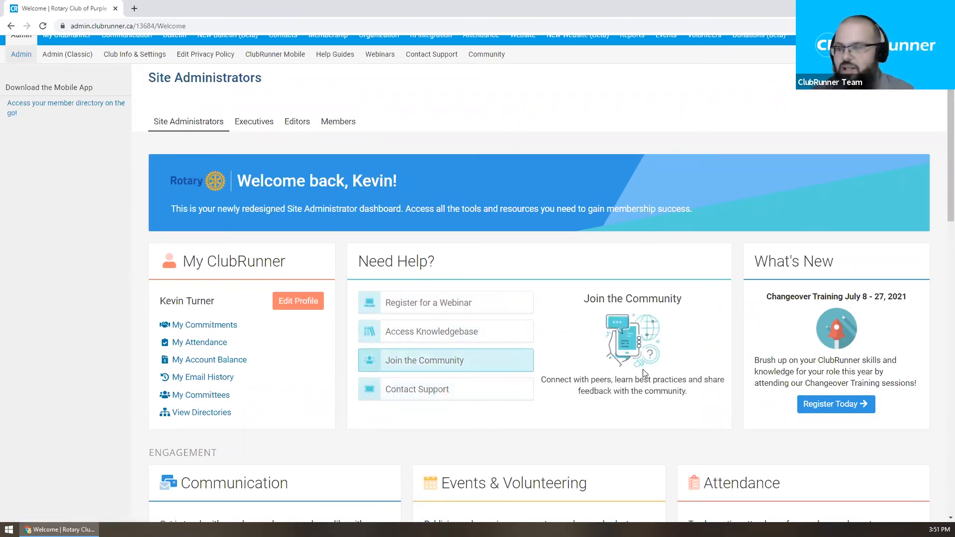
click(825, 404)
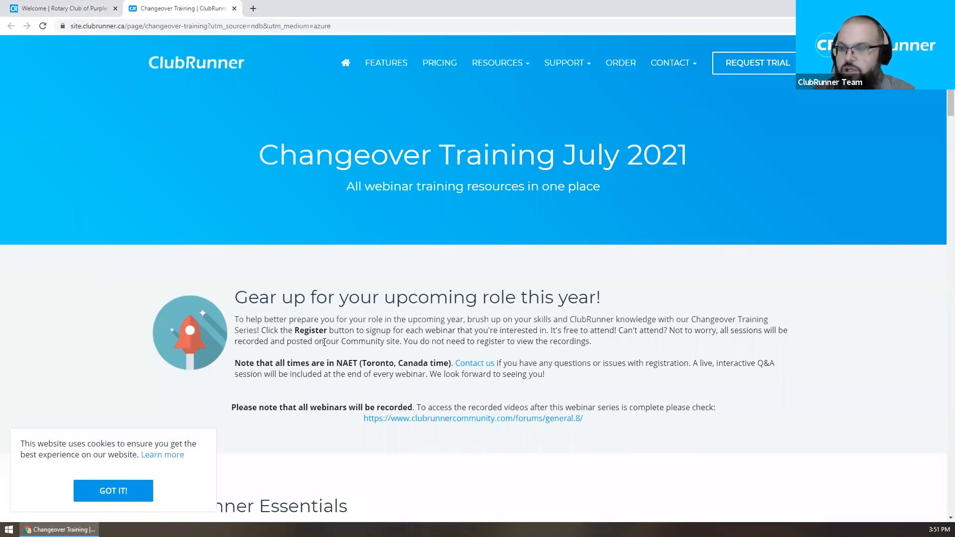
Step: Scroll through the July changeover training webinar cards, then close the webinar page
scroll(324, 342, down, 13)
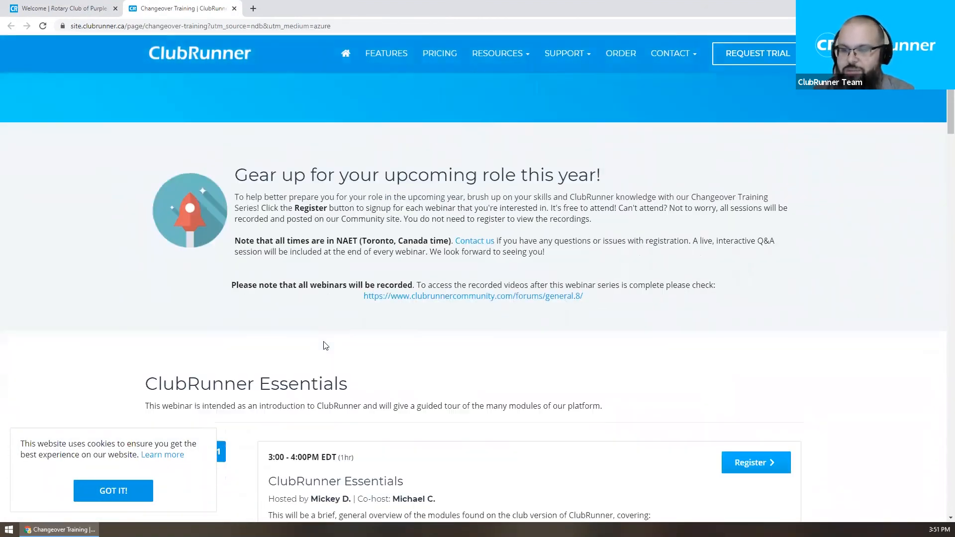
scroll(324, 345, down, 12)
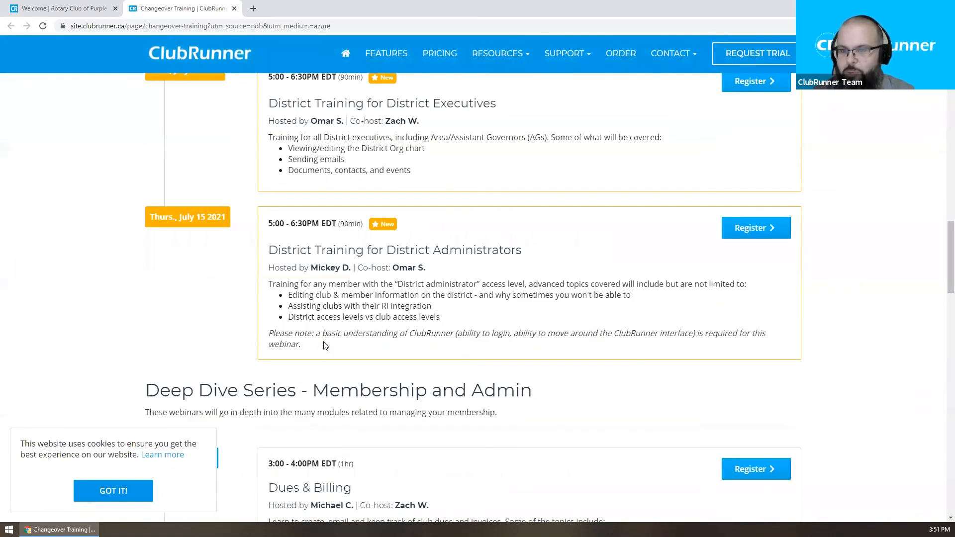
scroll(324, 343, down, 8)
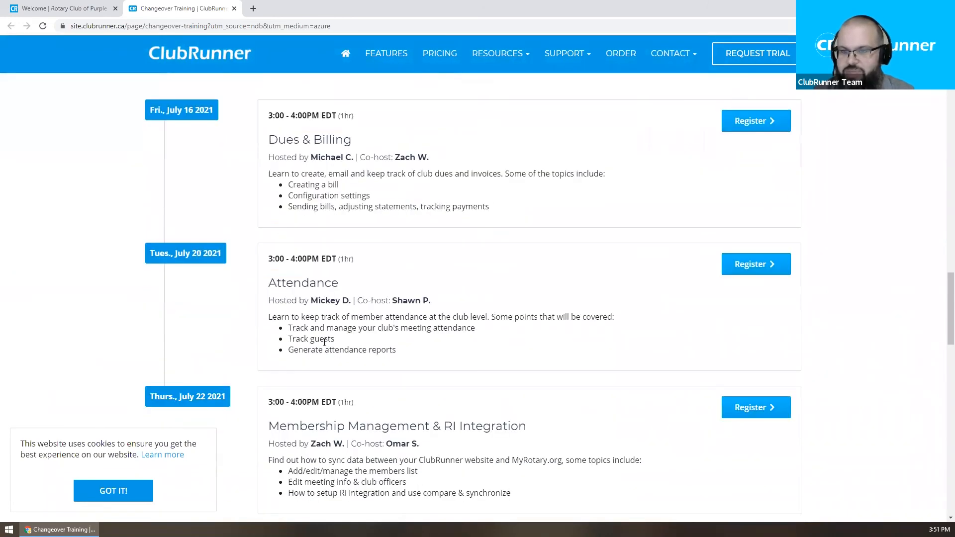
scroll(359, 331, down, 6)
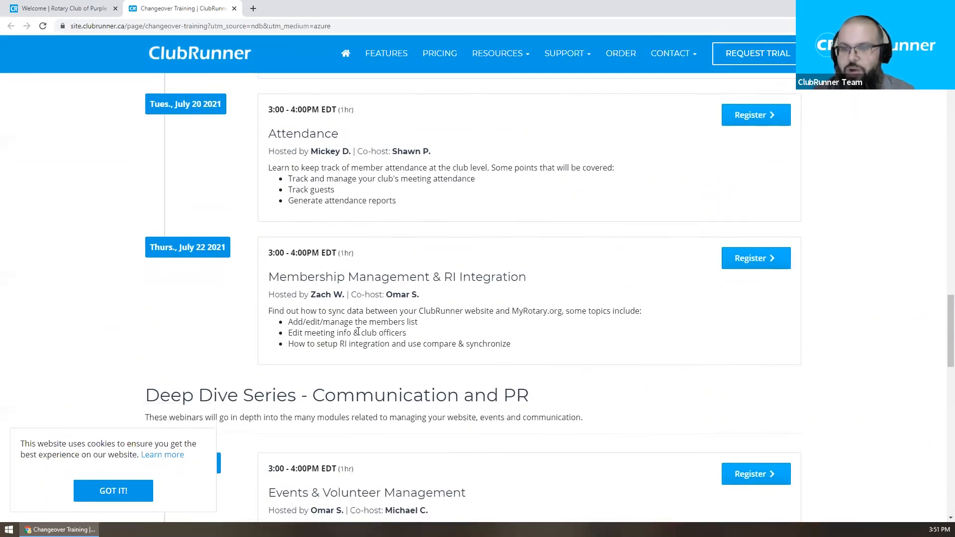
scroll(360, 334, down, 7)
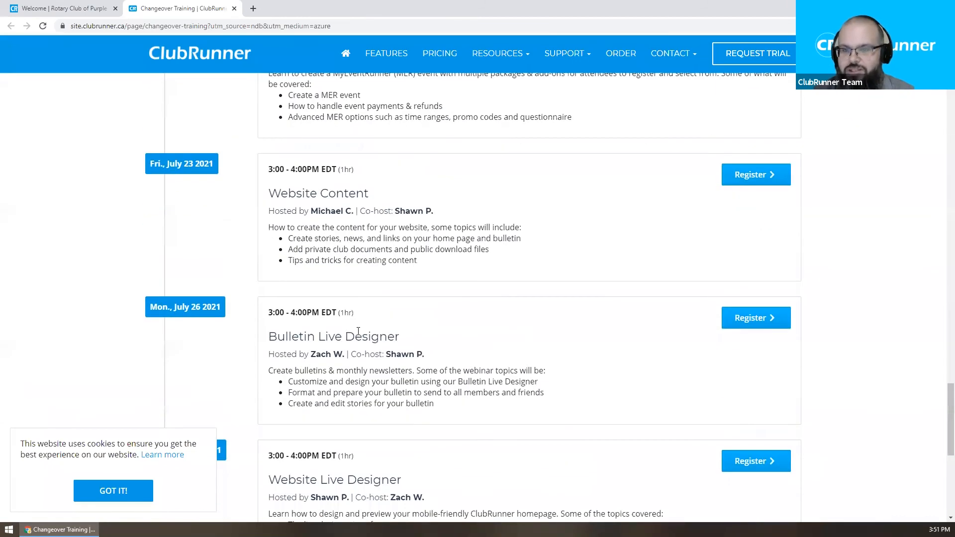
scroll(358, 330, down, 3)
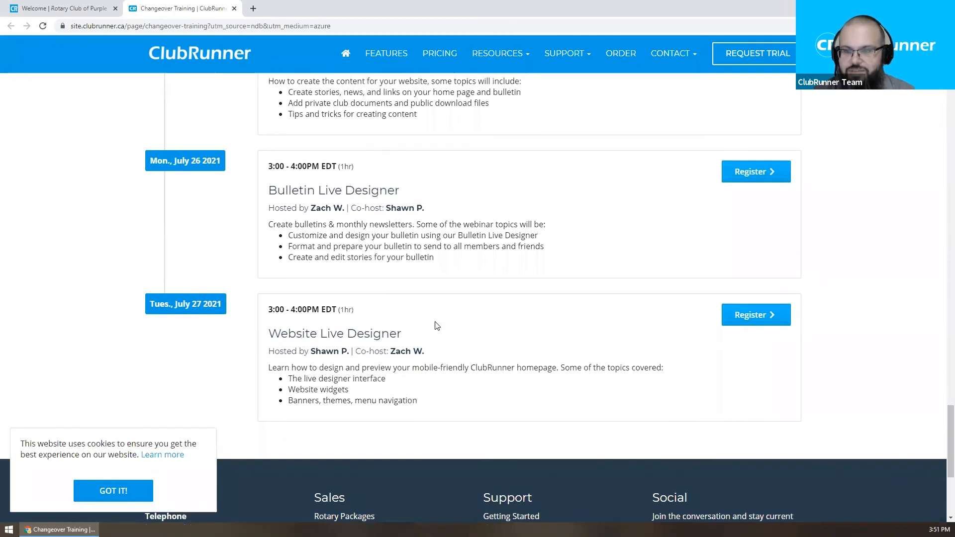
scroll(437, 326, up, 2)
scroll(436, 322, up, 1)
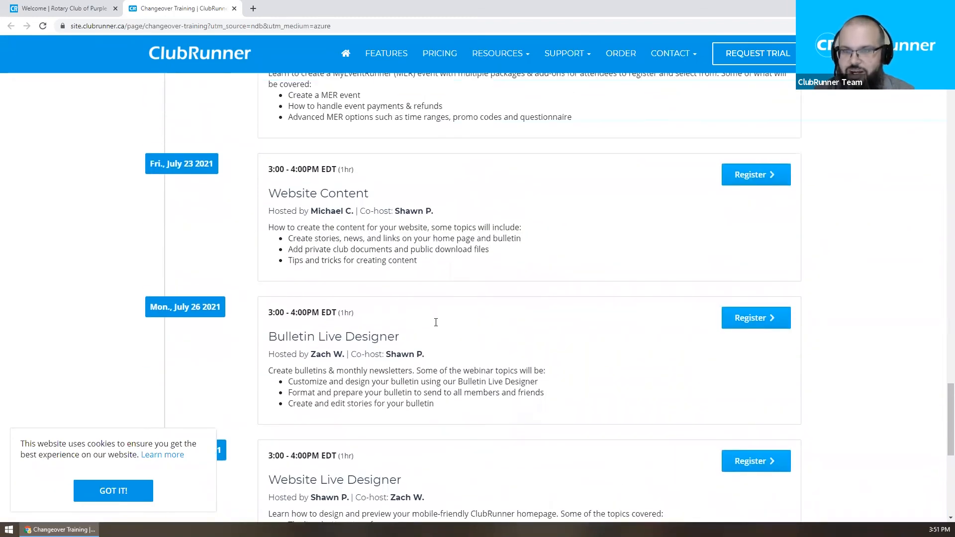
scroll(519, 279, up, 2)
scroll(519, 279, up, 12)
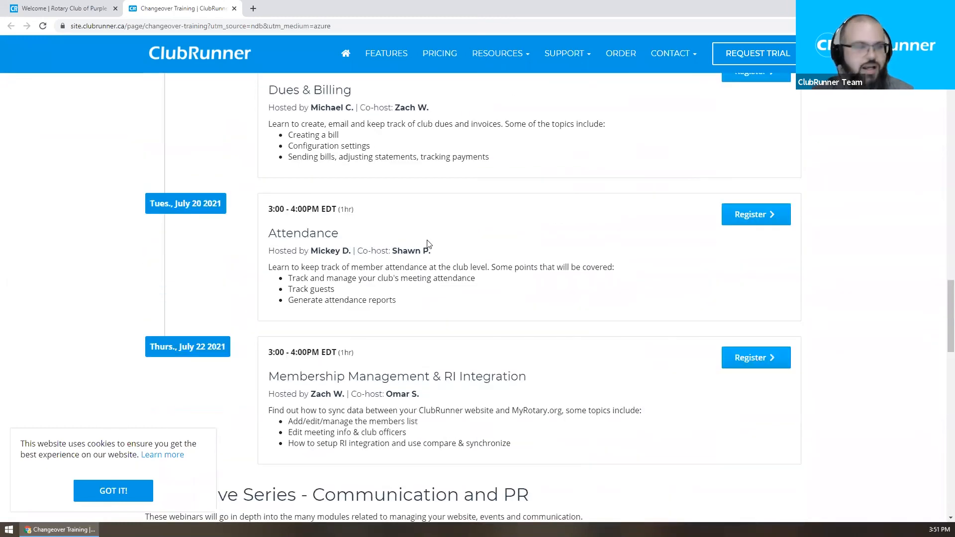
scroll(408, 238, up, 1)
scroll(408, 238, up, 20)
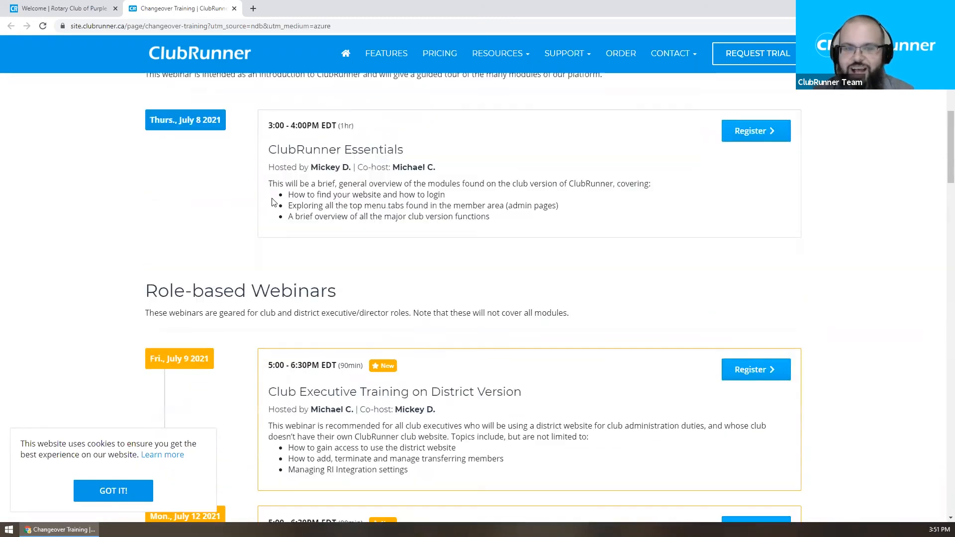
middle_click(150, 4)
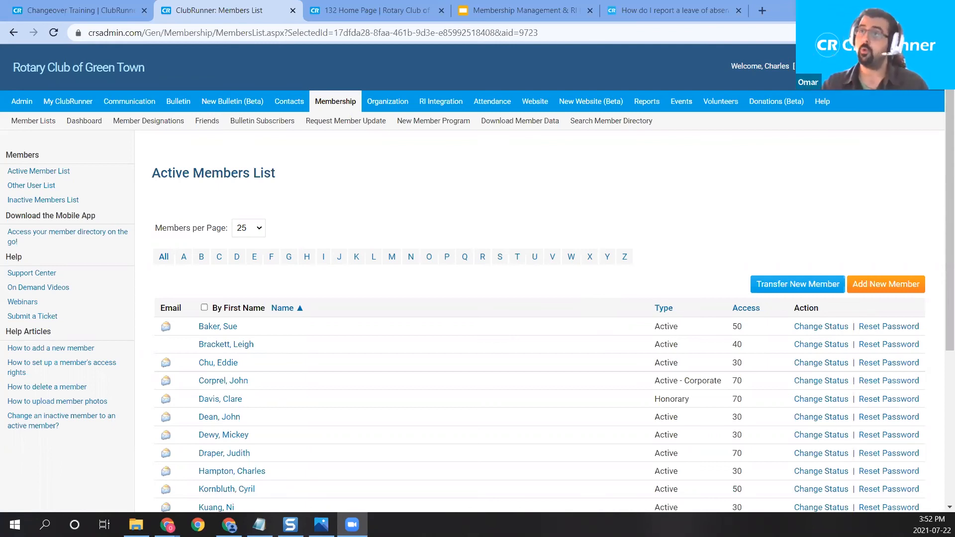
Step: Start a Transfer New Member from Green Town's member list, then search the knowledgebase for 'transfer new member'
click(341, 105)
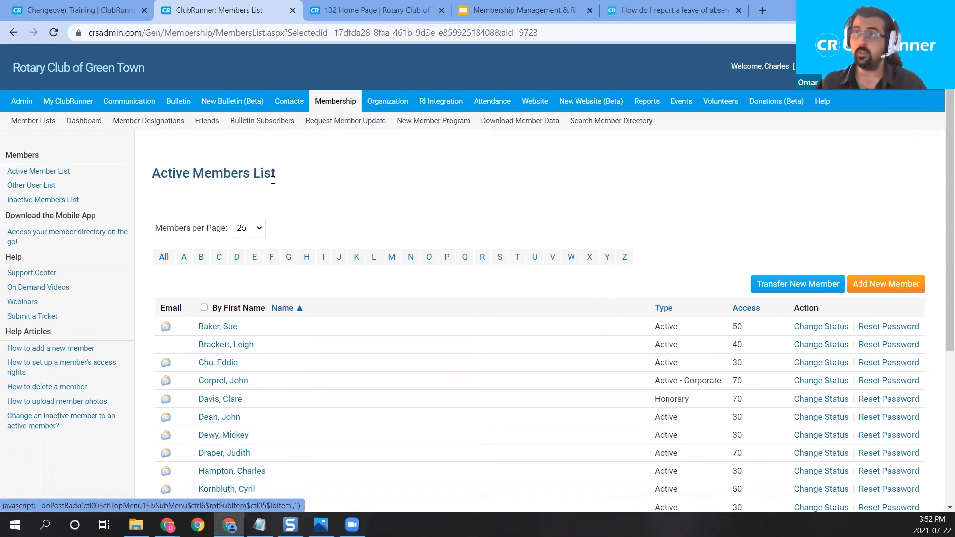
click(35, 121)
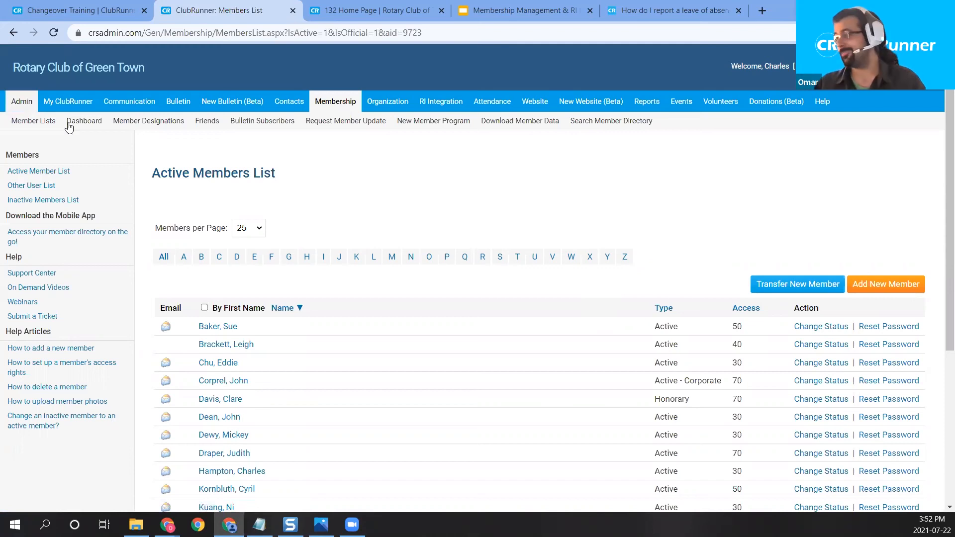
click(801, 289)
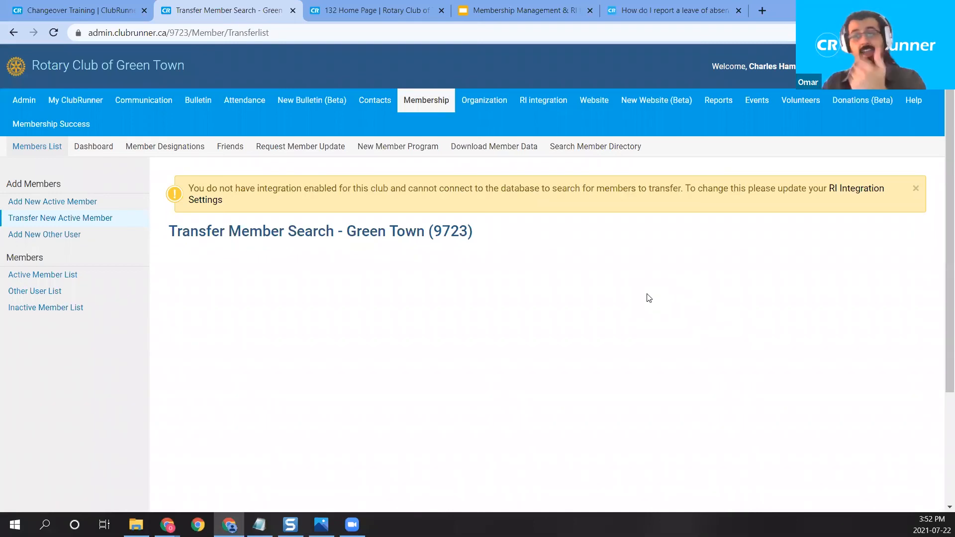
click(674, 11)
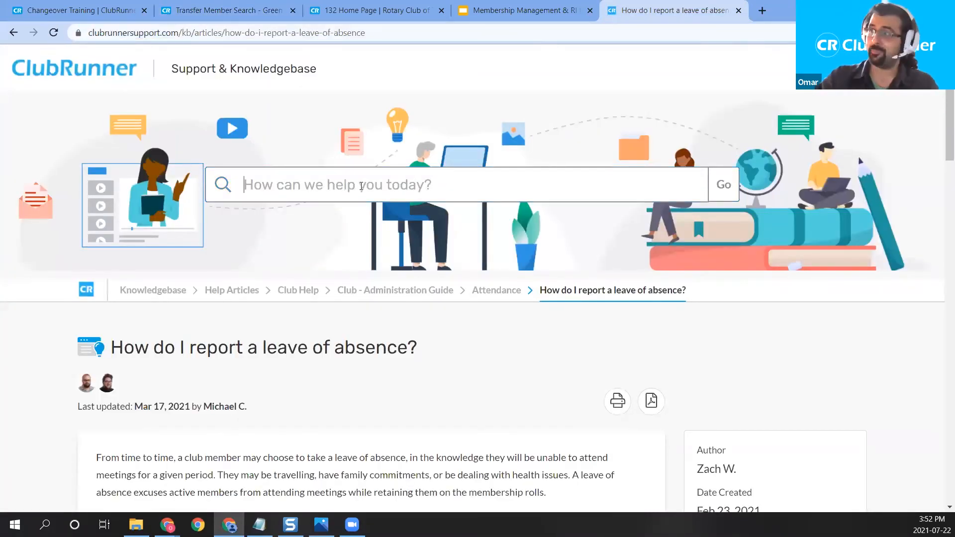
text(tran)
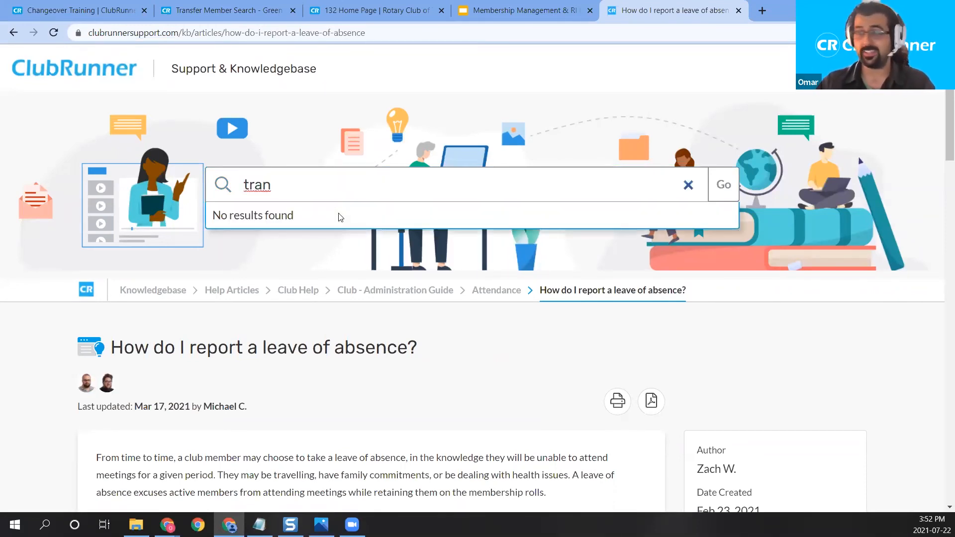
text(sfer new member)
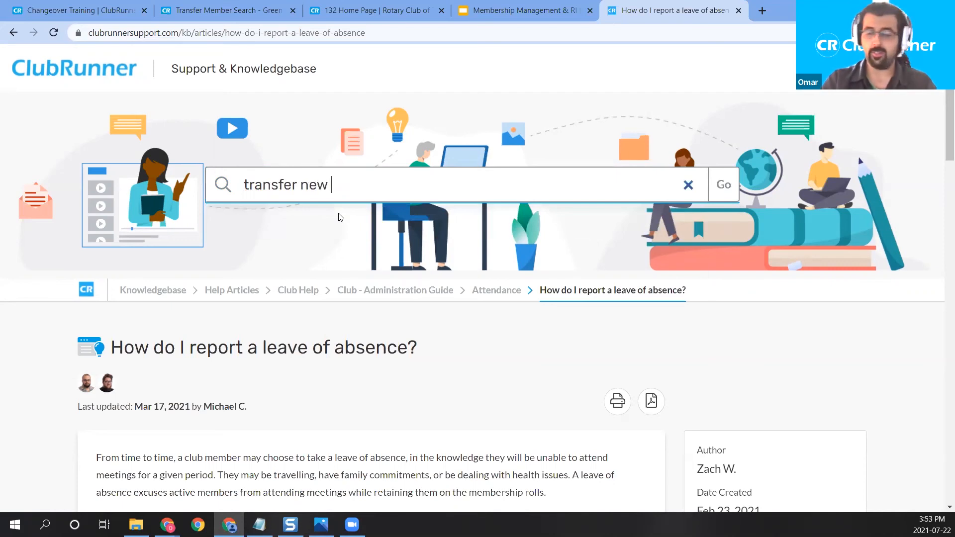
Step: Run the 'transfer new member' search and open the article on finding and transferring new members
key(Return)
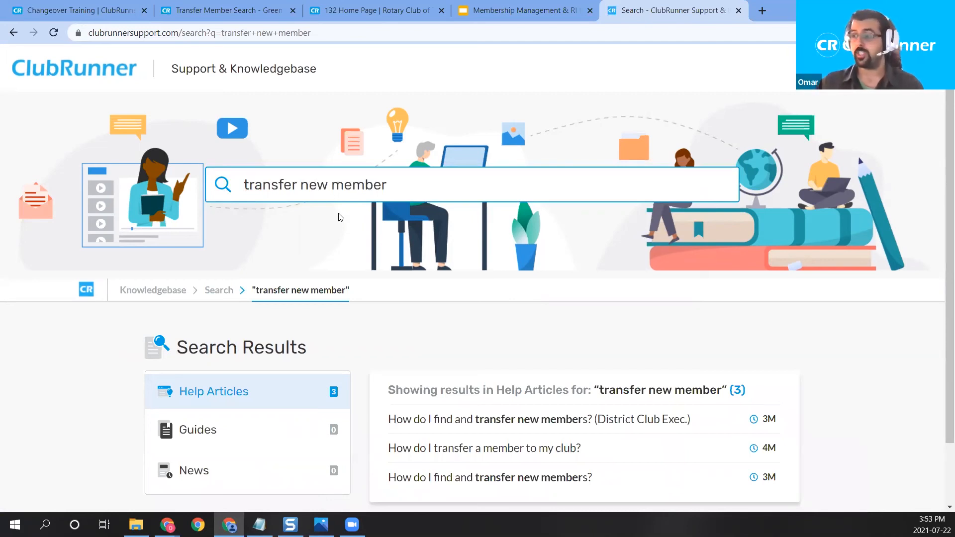
scroll(652, 207, down, 1)
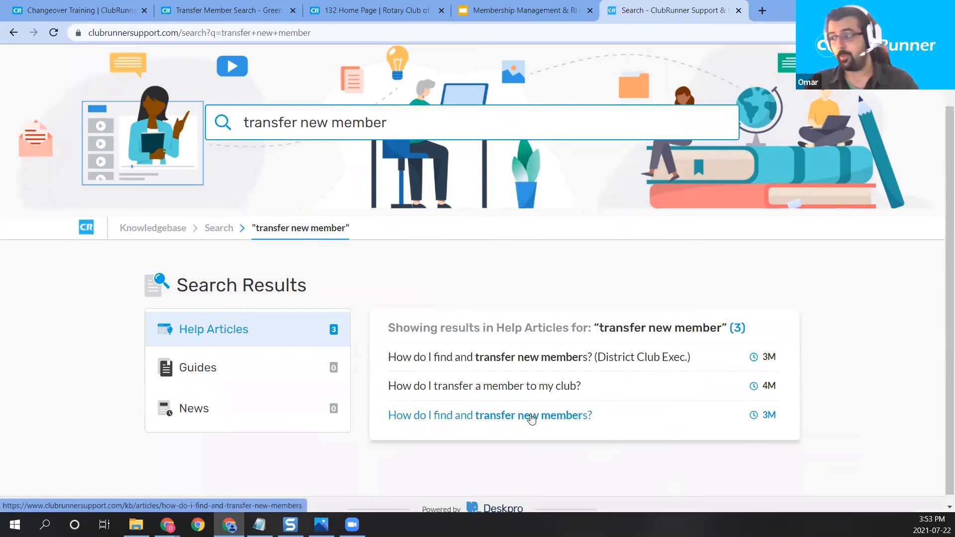
click(532, 418)
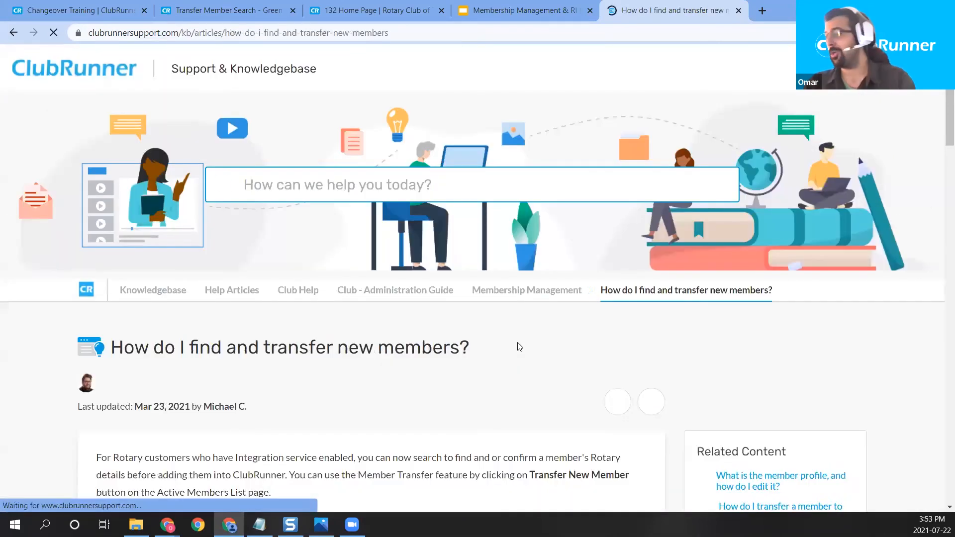
scroll(519, 346, down, 18)
scroll(489, 205, up, 2)
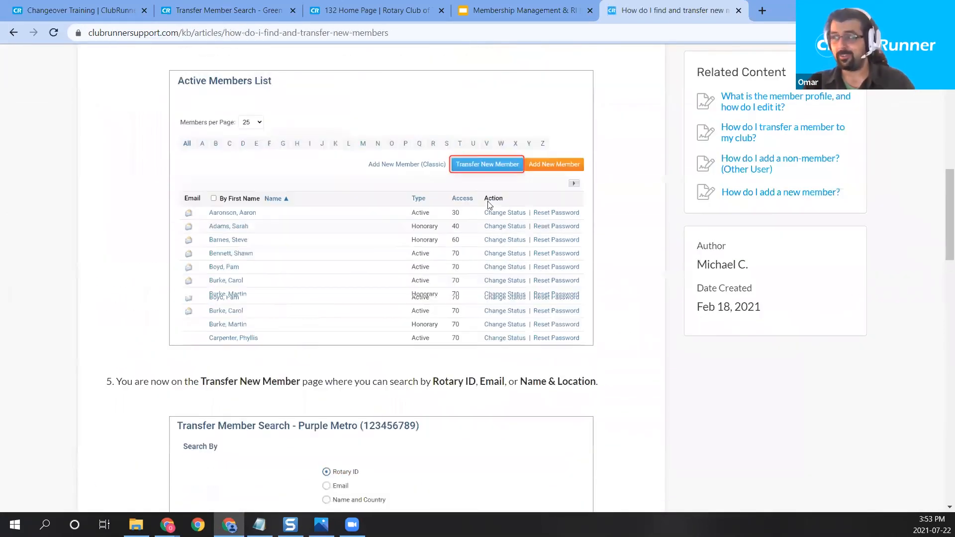
scroll(490, 201, down, 5)
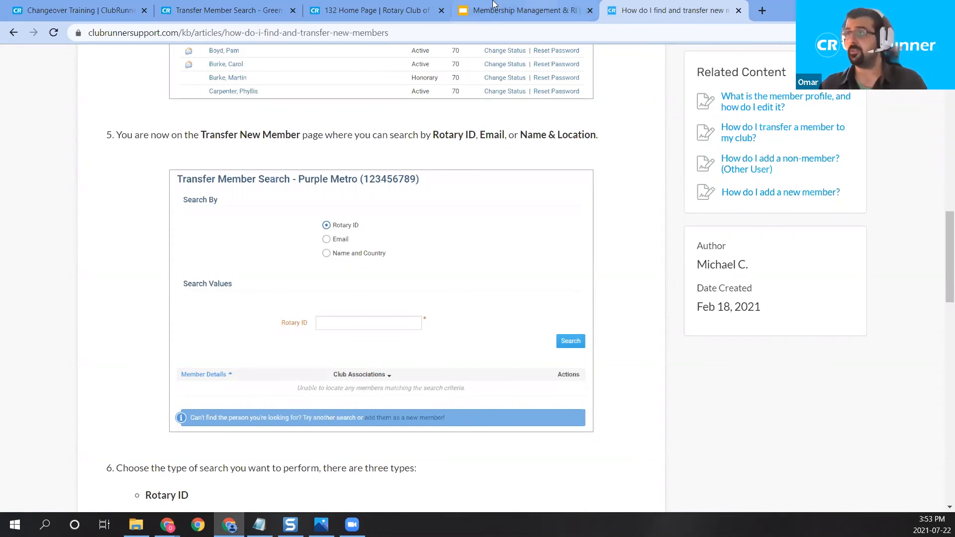
Step: From the Tavistock club website, enter the Member Area and open RI Integration's Compare & Synchronize
click(408, 6)
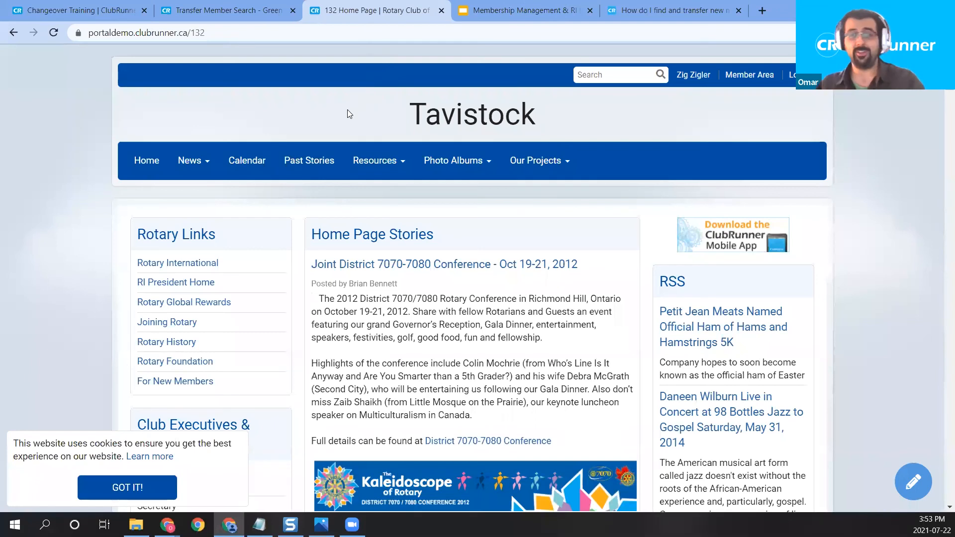
mouse_move(353, 169)
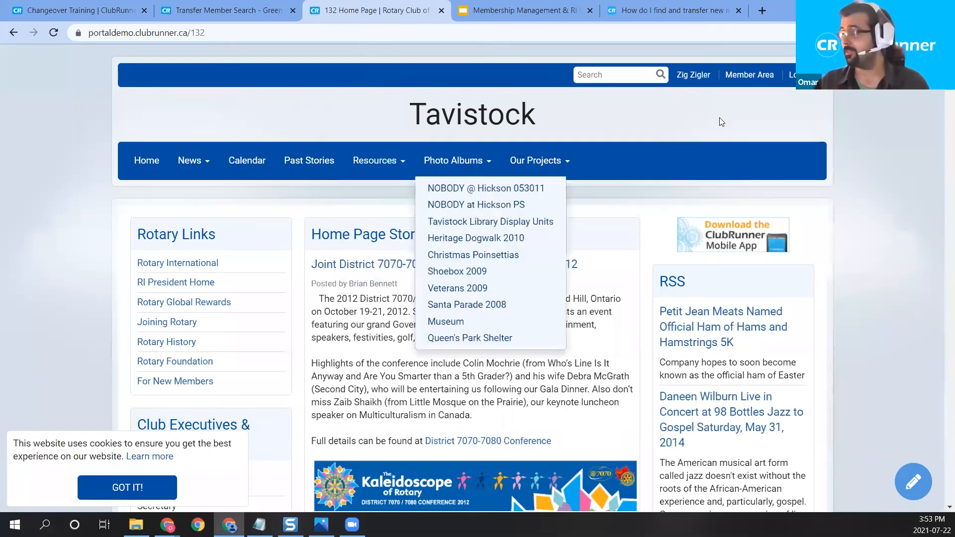
click(746, 77)
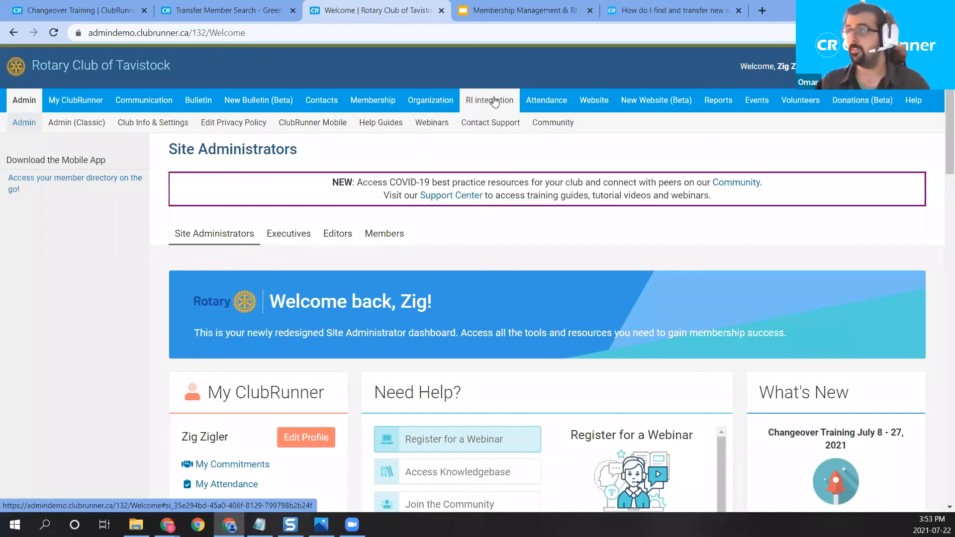
mouse_move(494, 102)
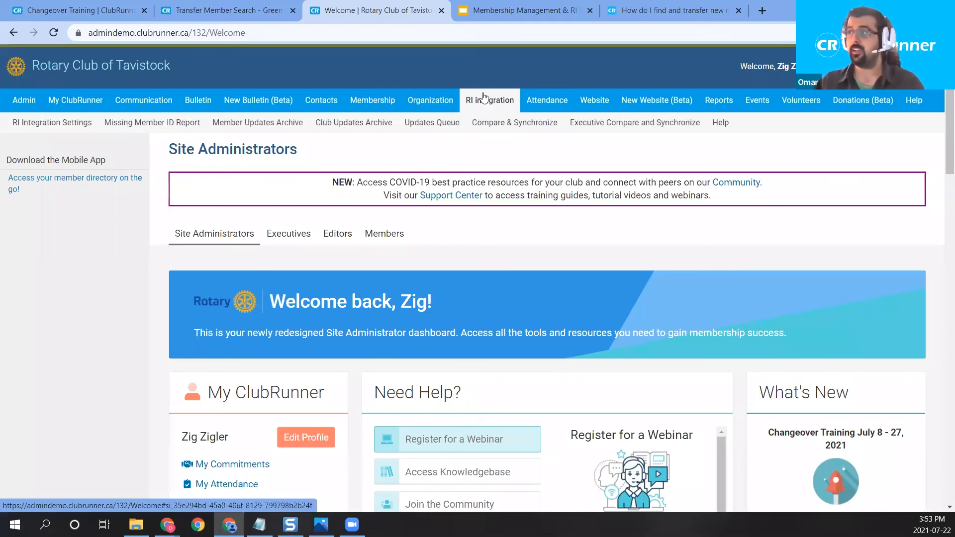
click(516, 131)
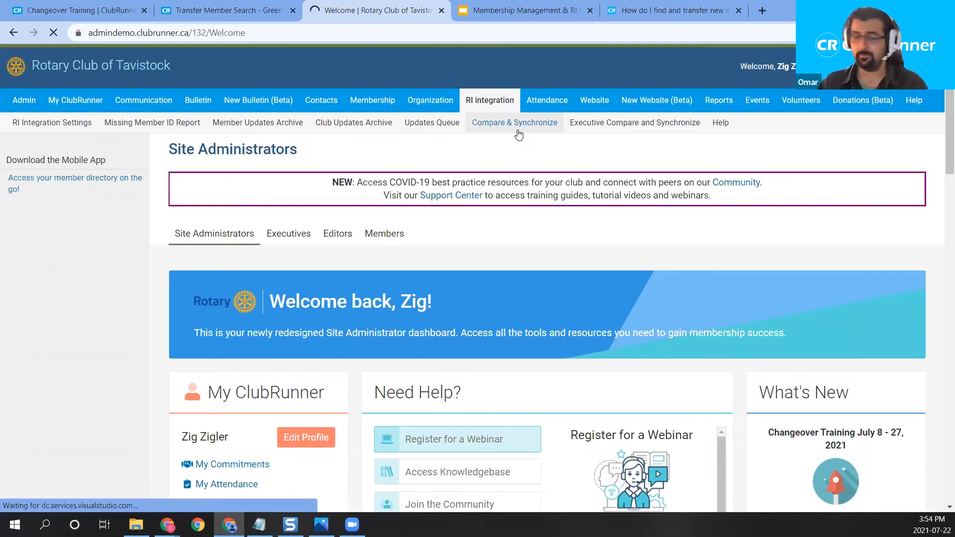
scroll(544, 199, down, 3)
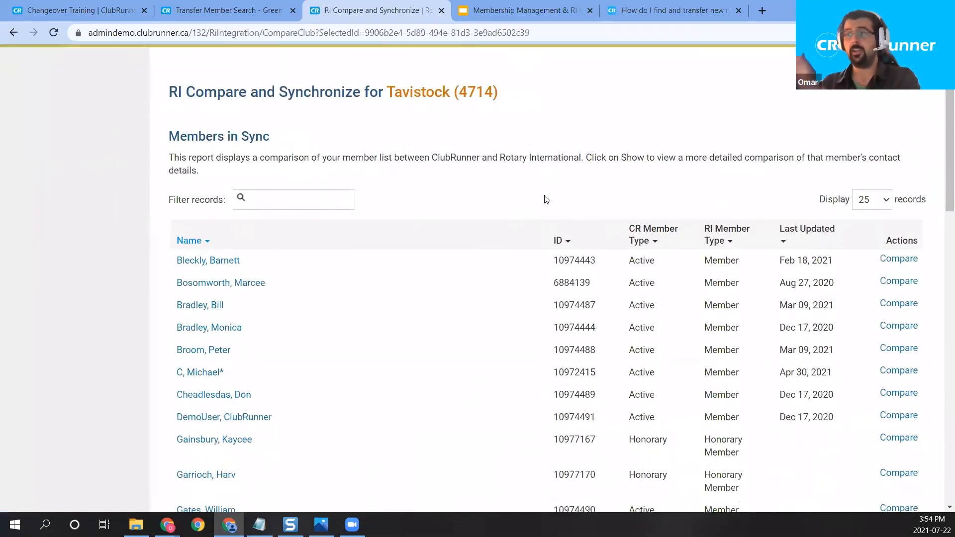
scroll(546, 200, down, 1)
scroll(546, 200, up, 1)
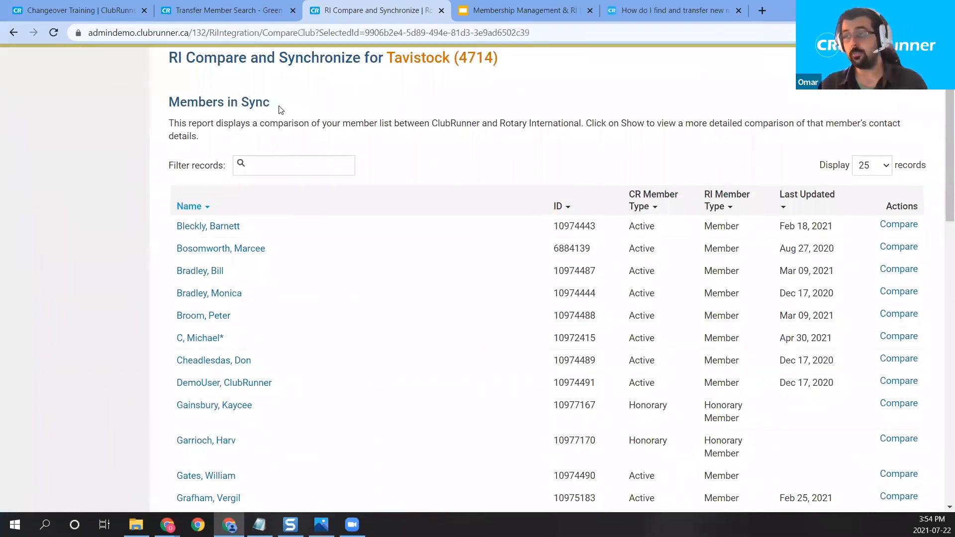
drag(282, 108, 189, 87)
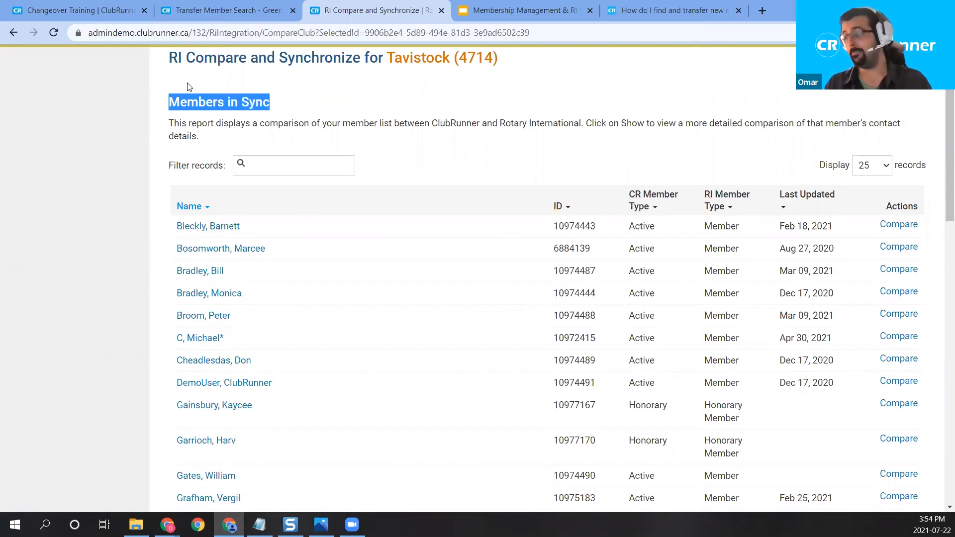
scroll(296, 150, down, 1)
scroll(314, 154, up, 1)
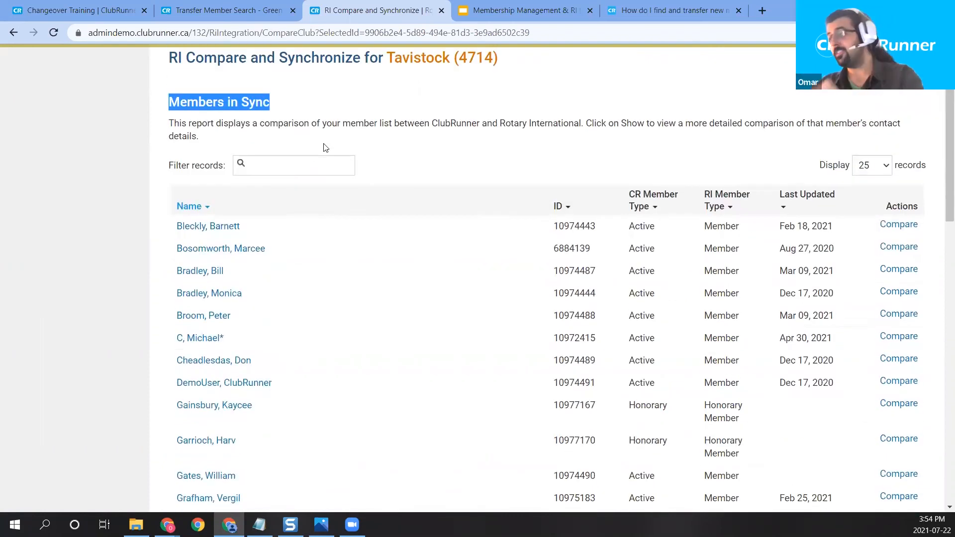
scroll(433, 167, down, 10)
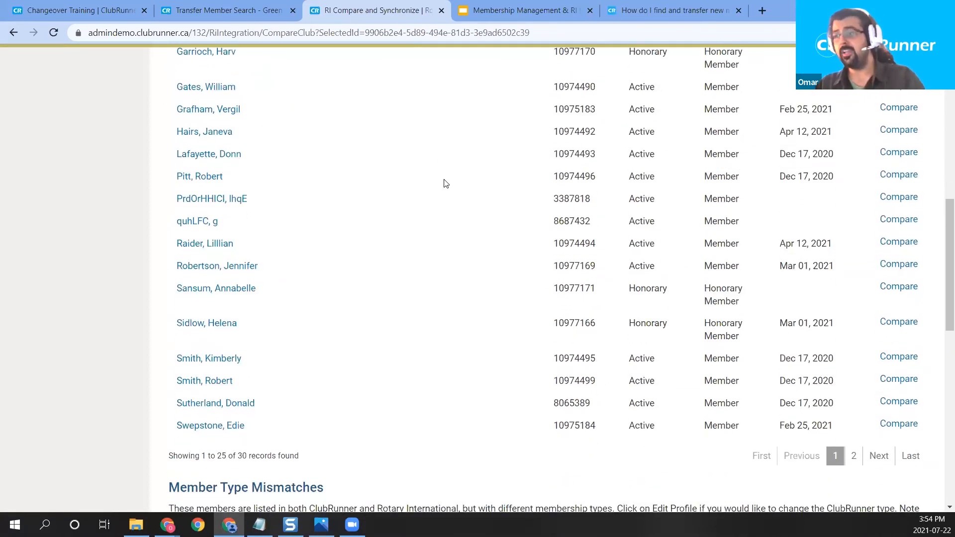
scroll(428, 194, down, 6)
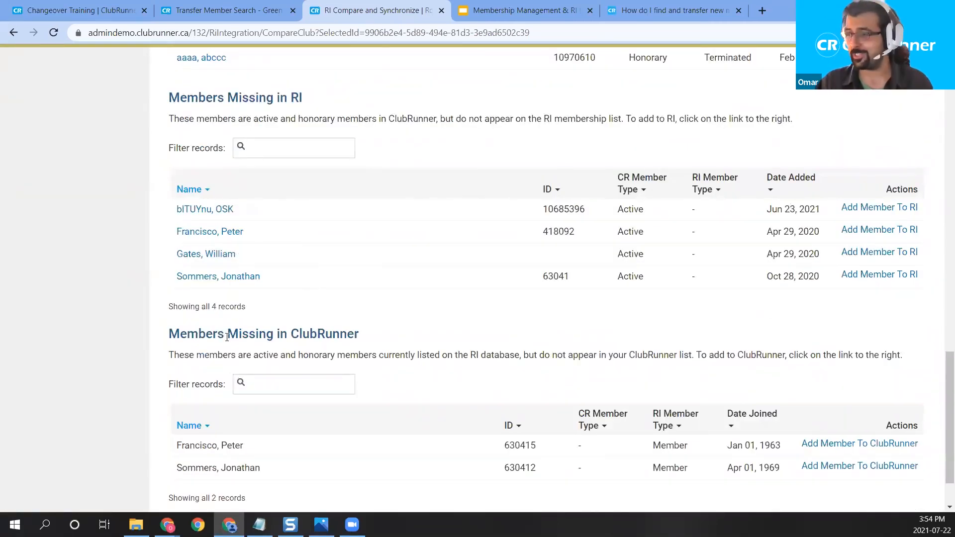
drag(166, 339, 372, 344)
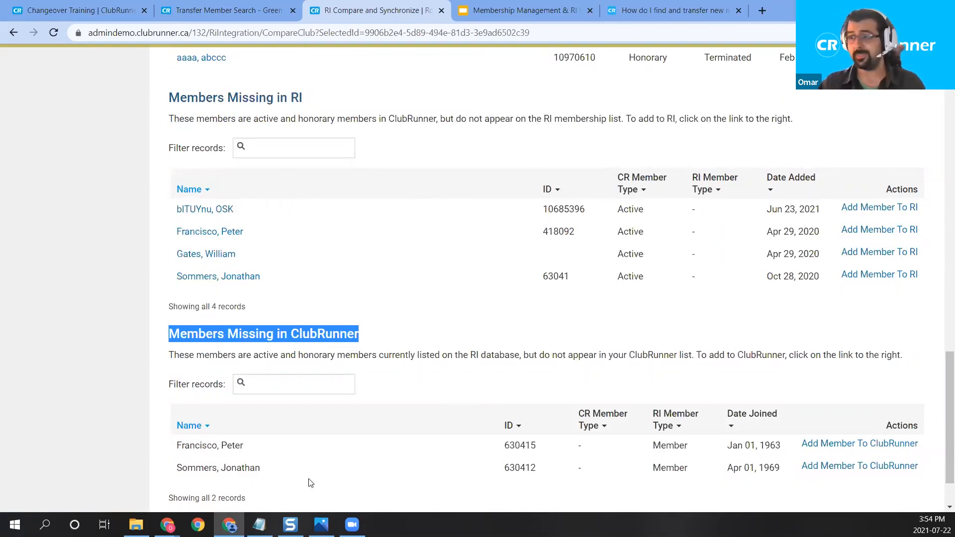
drag(304, 99, 165, 97)
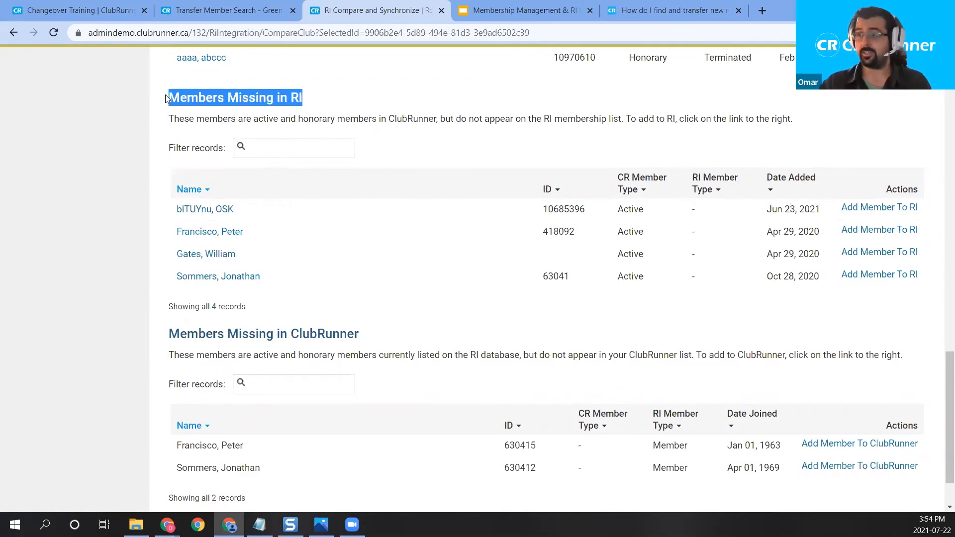
drag(282, 279, 167, 279)
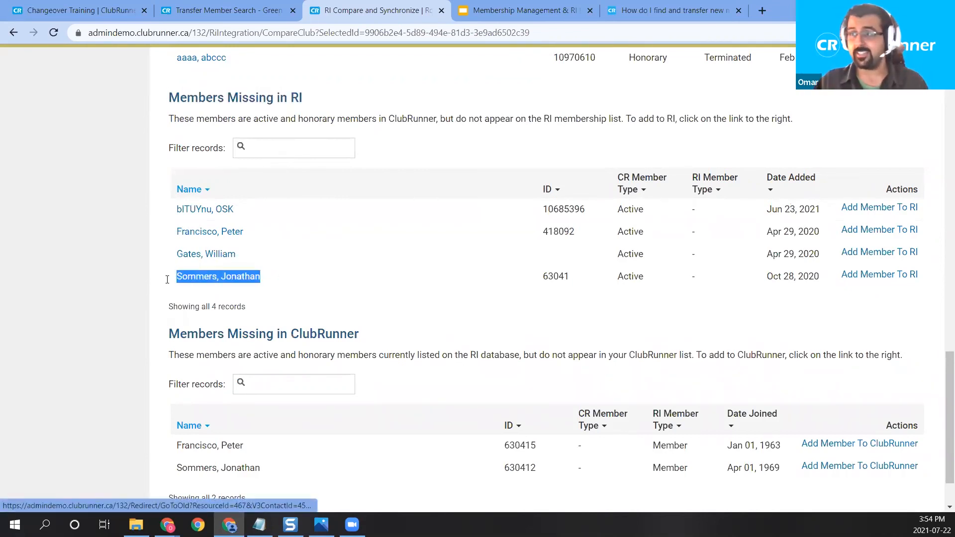
drag(274, 472, 172, 470)
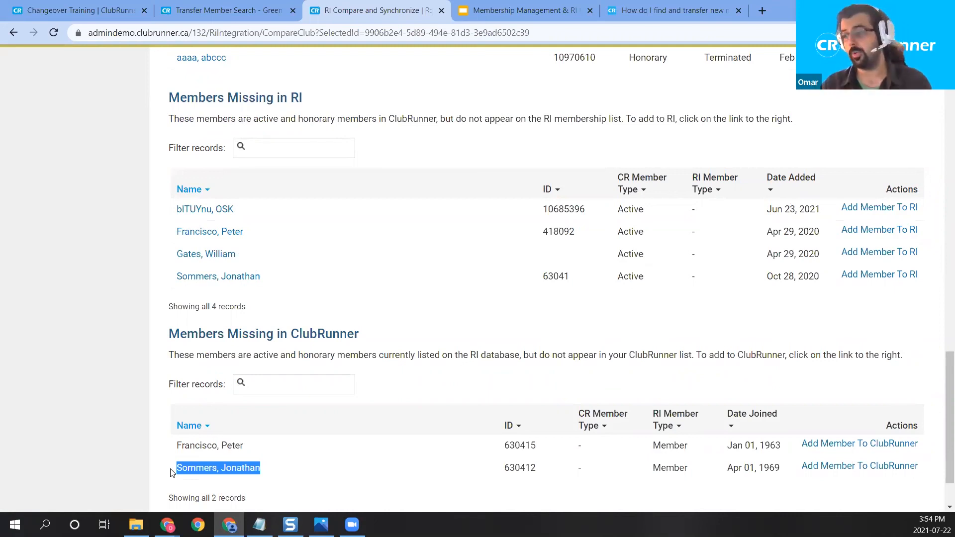
double_click(520, 464)
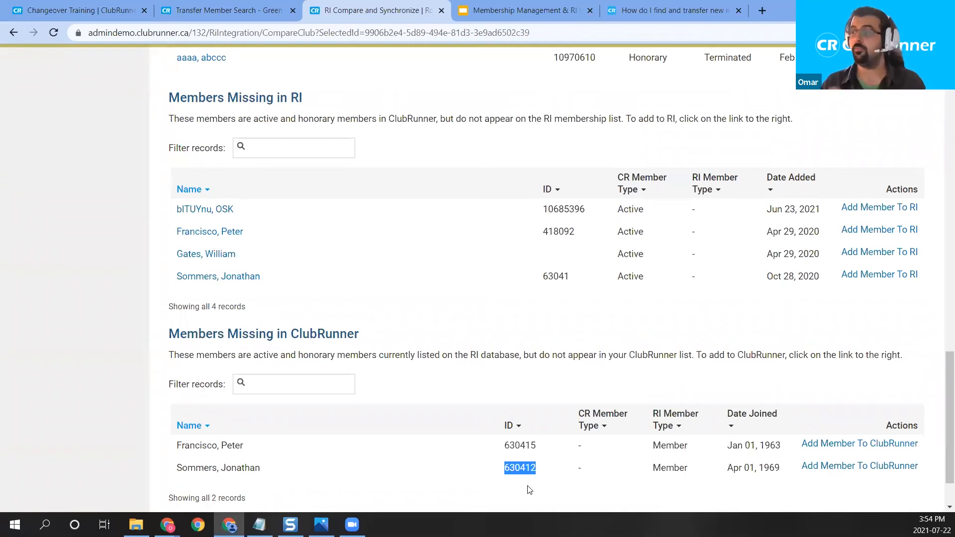
double_click(554, 277)
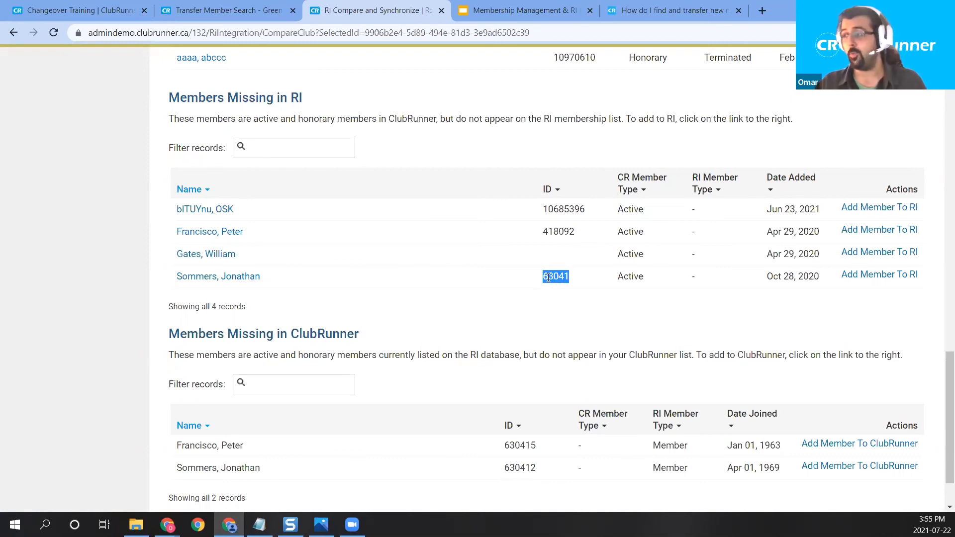
double_click(518, 468)
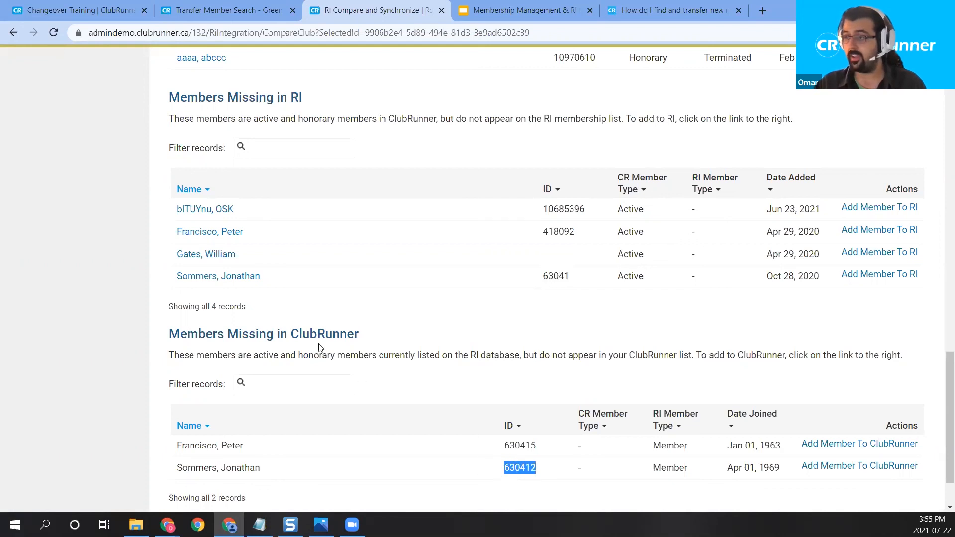
click(240, 277)
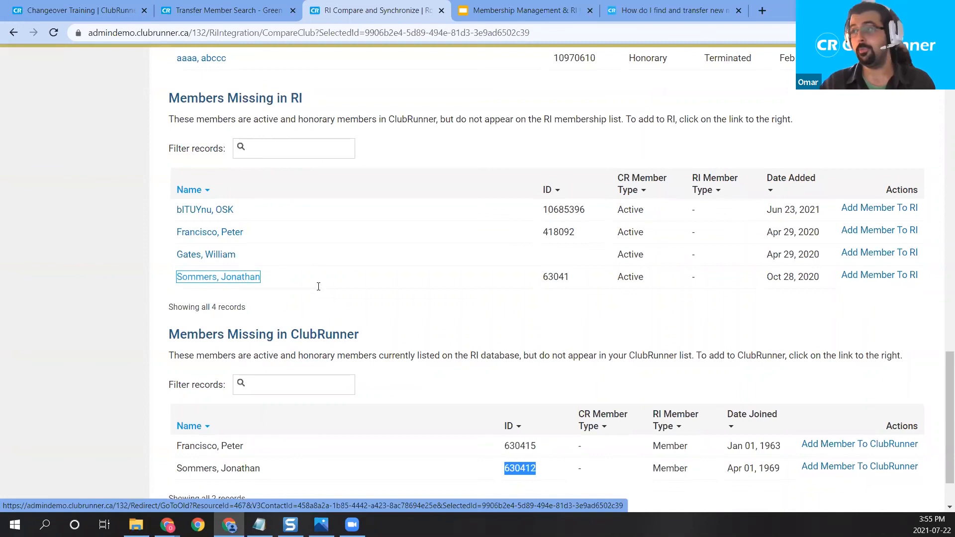
scroll(273, 199, up, 18)
scroll(236, 181, up, 4)
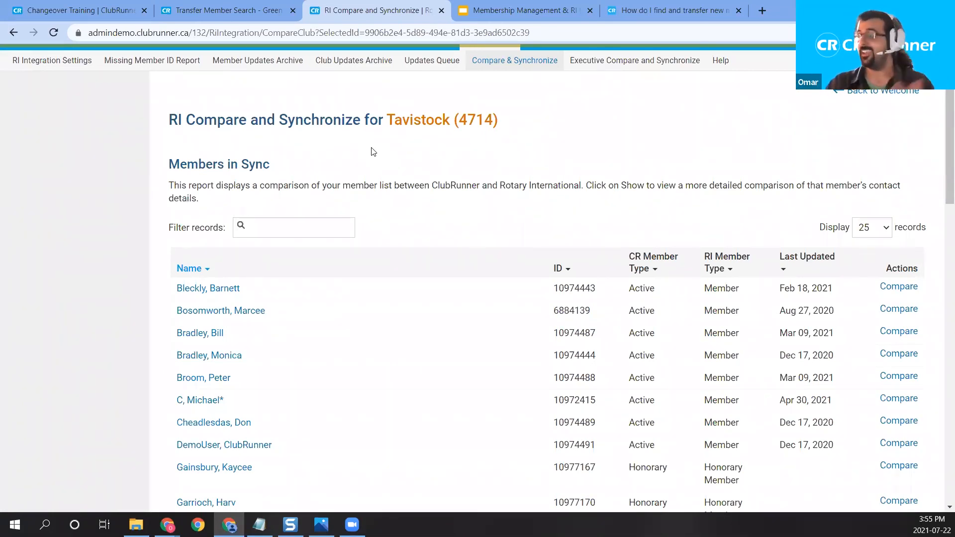
scroll(520, 194, up, 2)
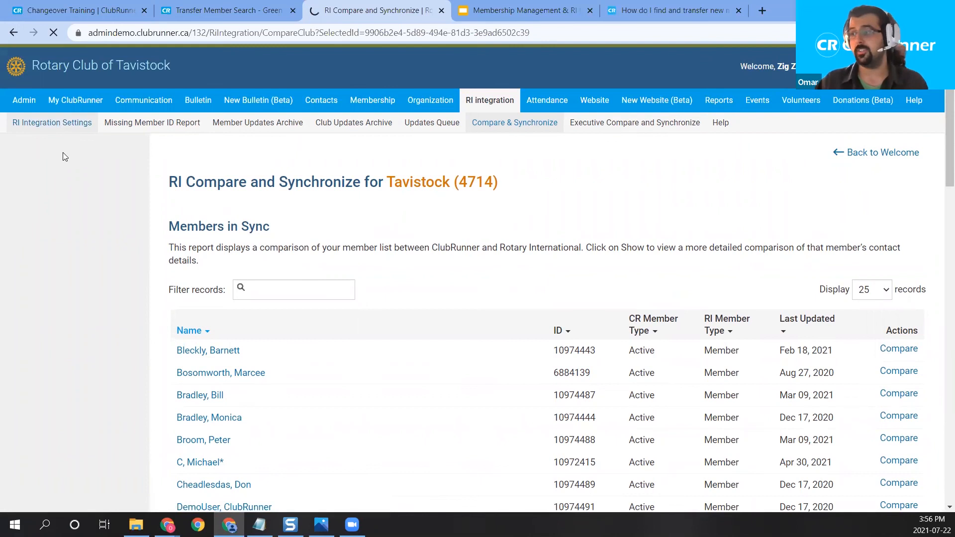
Step: Point out who confirmed integration and the Read & Update status, then open Club Info & Settings
scroll(299, 186, down, 4)
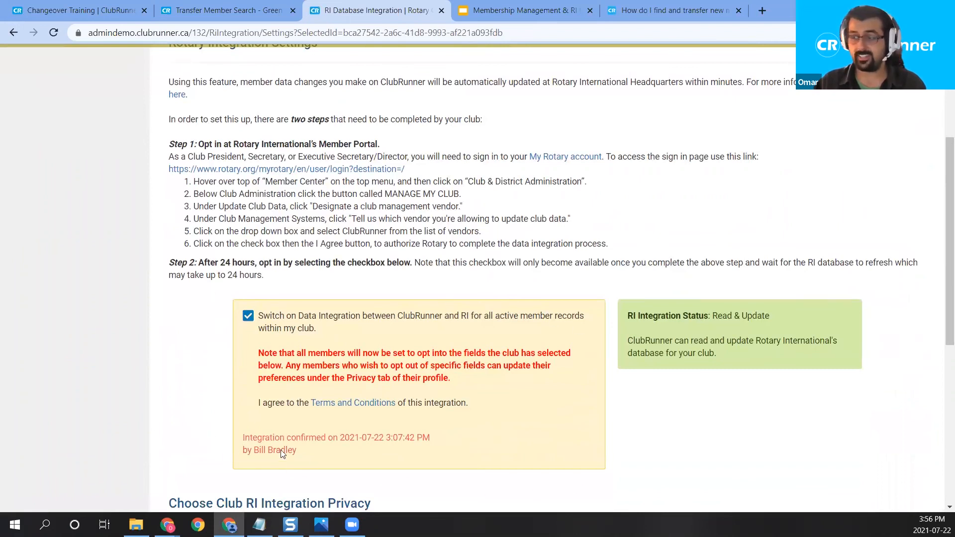
drag(298, 452, 237, 438)
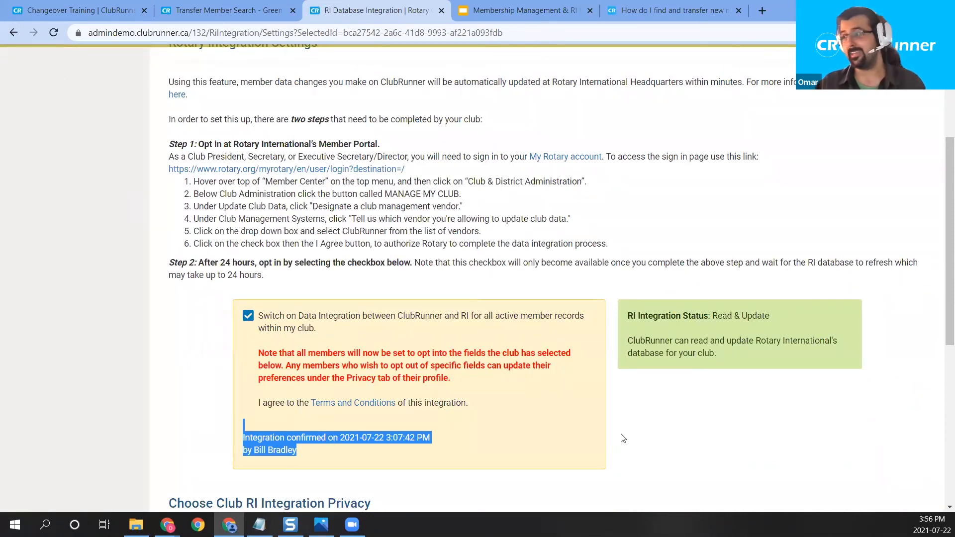
drag(769, 316, 710, 315)
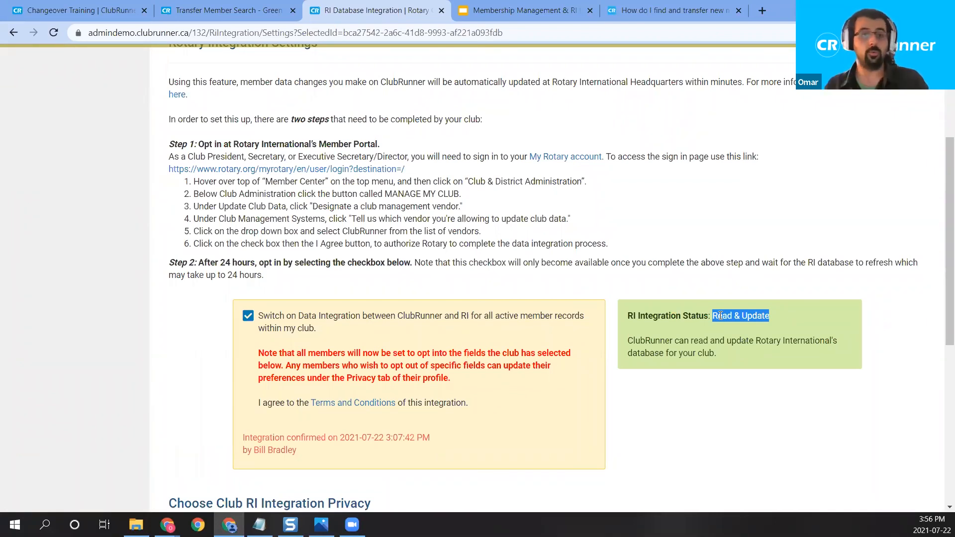
scroll(707, 304, up, 4)
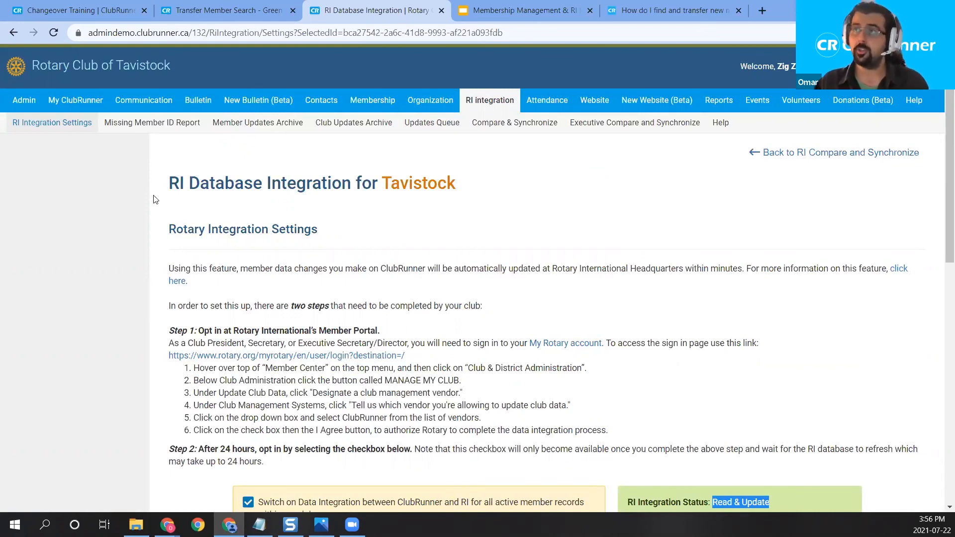
click(34, 102)
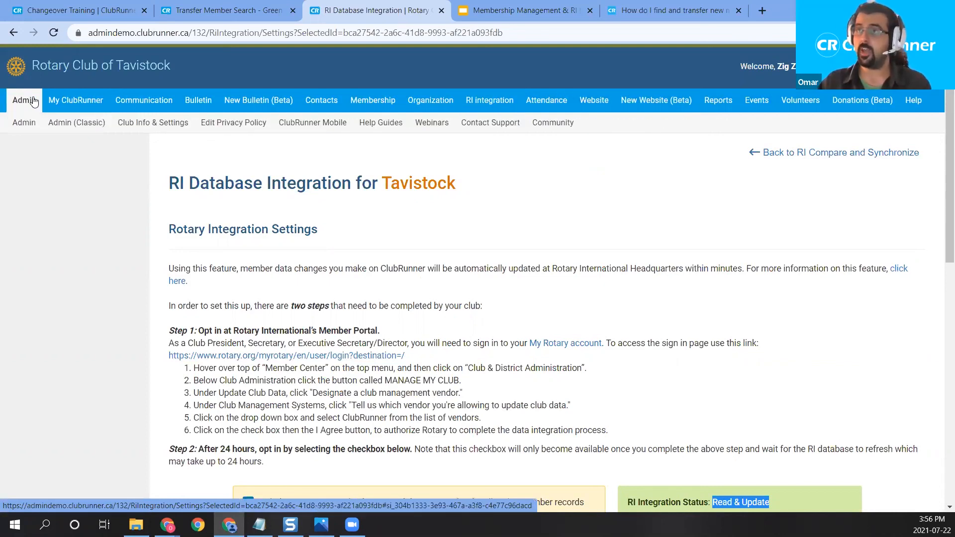
click(145, 130)
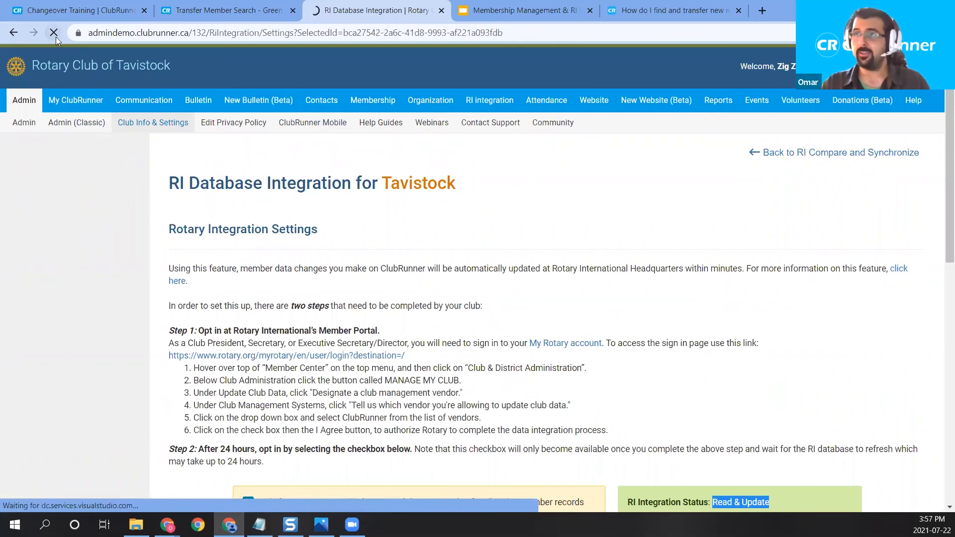
Step: Switch to Green Town and open its Club Information page, scrolled to the Meetings panel
click(228, 17)
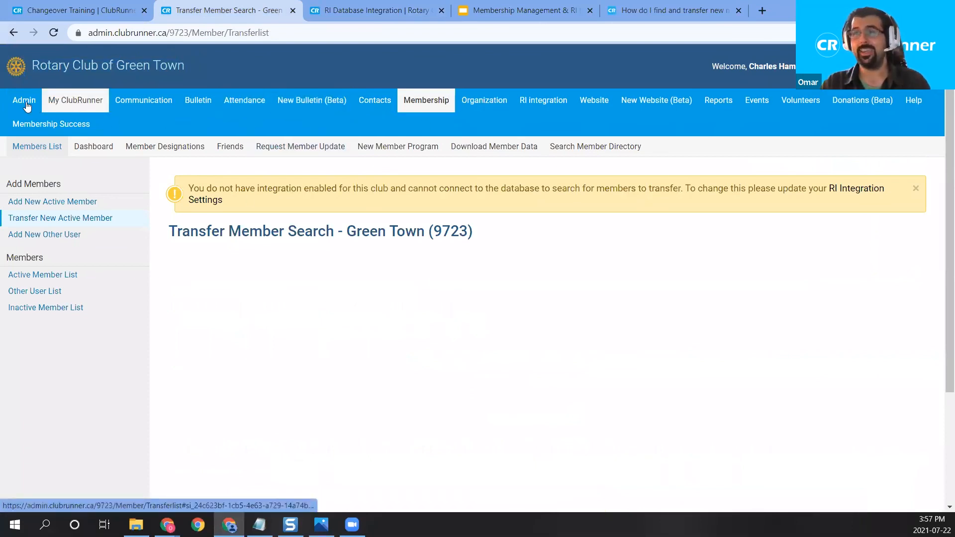
click(153, 151)
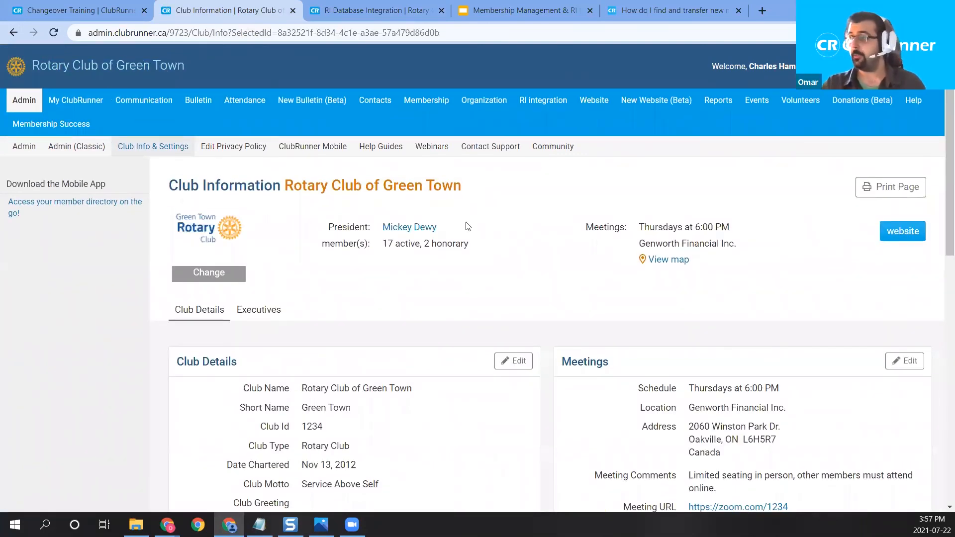
scroll(616, 268, down, 3)
scroll(768, 166, down, 2)
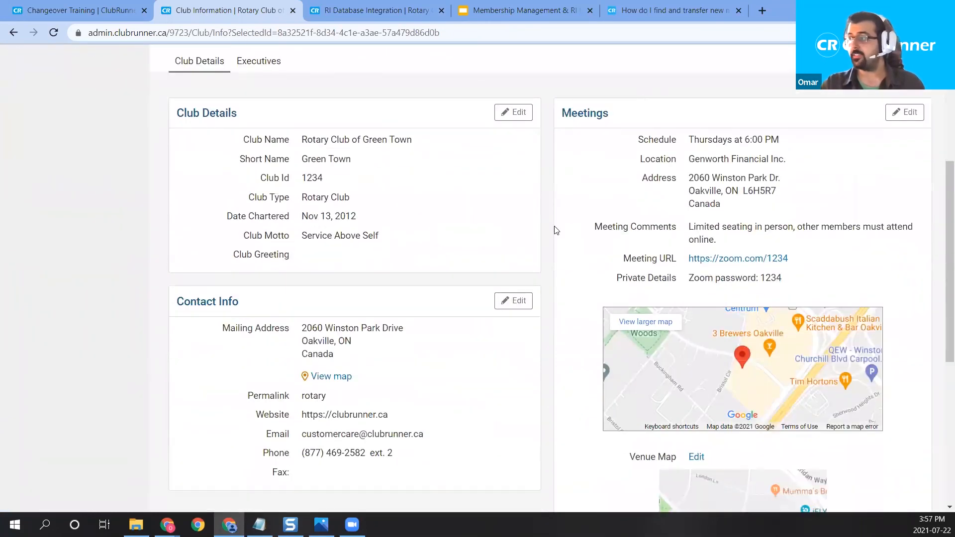
Step: Edit the meeting details, changing the day to Tuesday and the time to 5:00
click(904, 113)
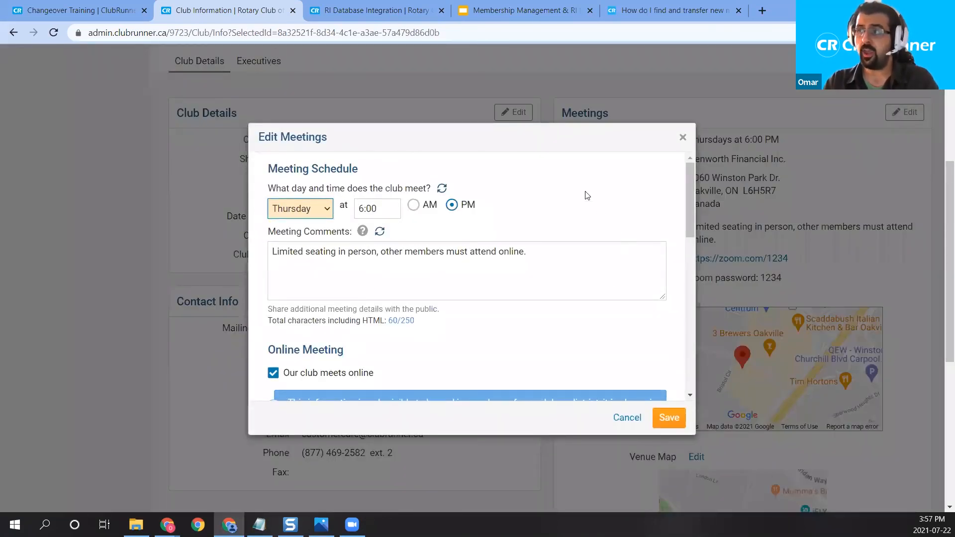
drag(352, 169, 285, 193)
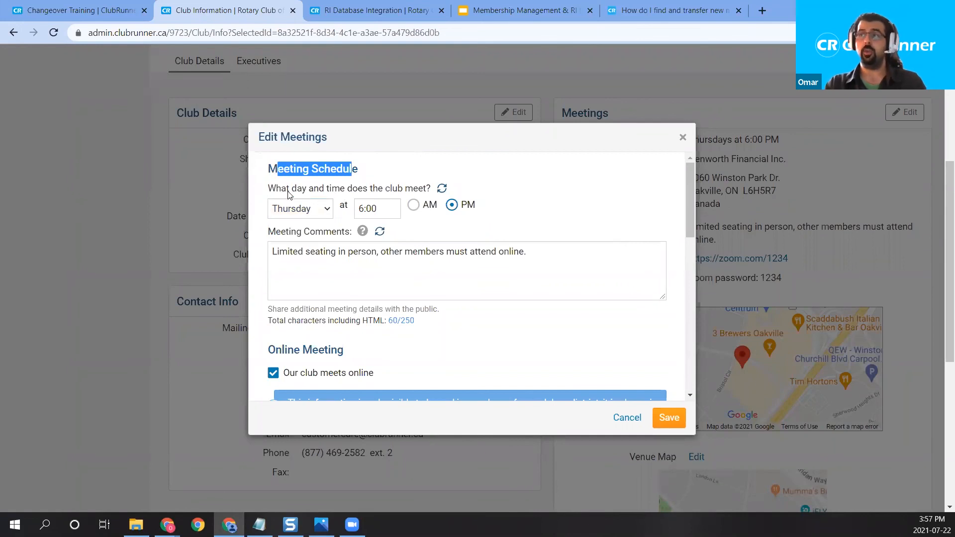
click(288, 193)
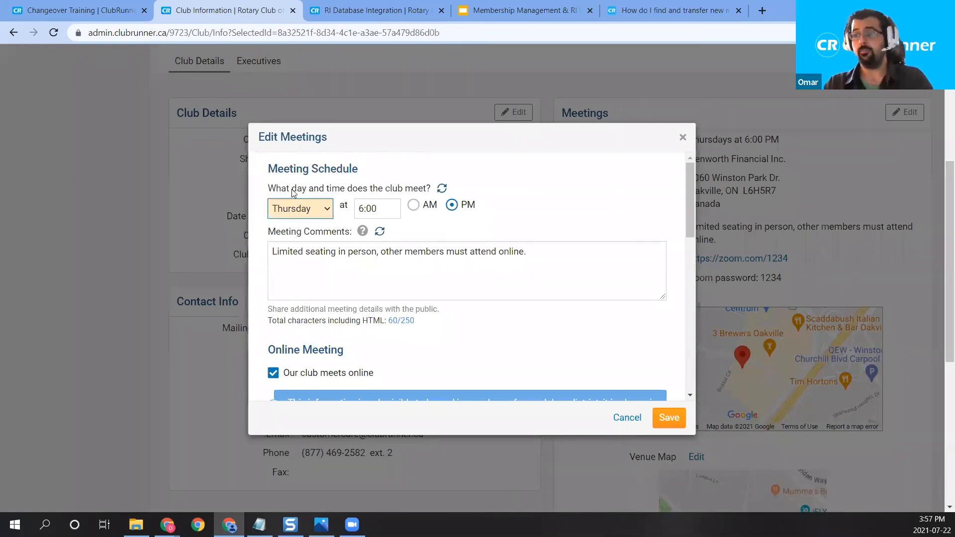
drag(292, 193, 437, 189)
click(301, 209)
click(305, 247)
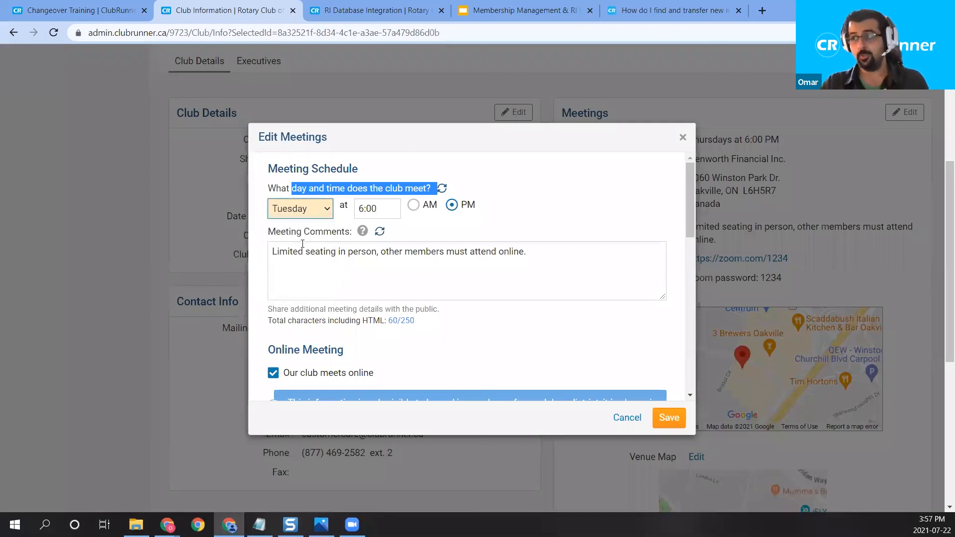
key(Tab)
key(Left)
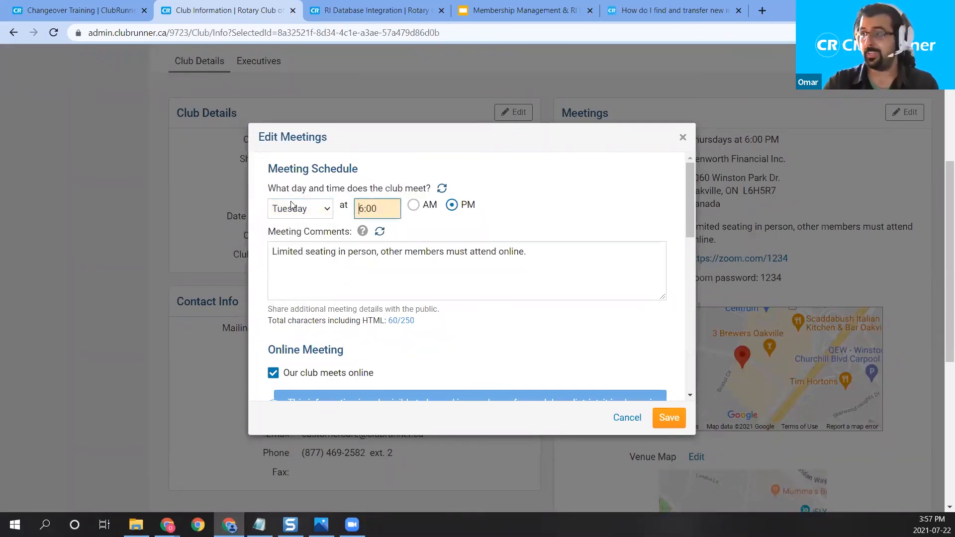
key(Delete)
text(5)
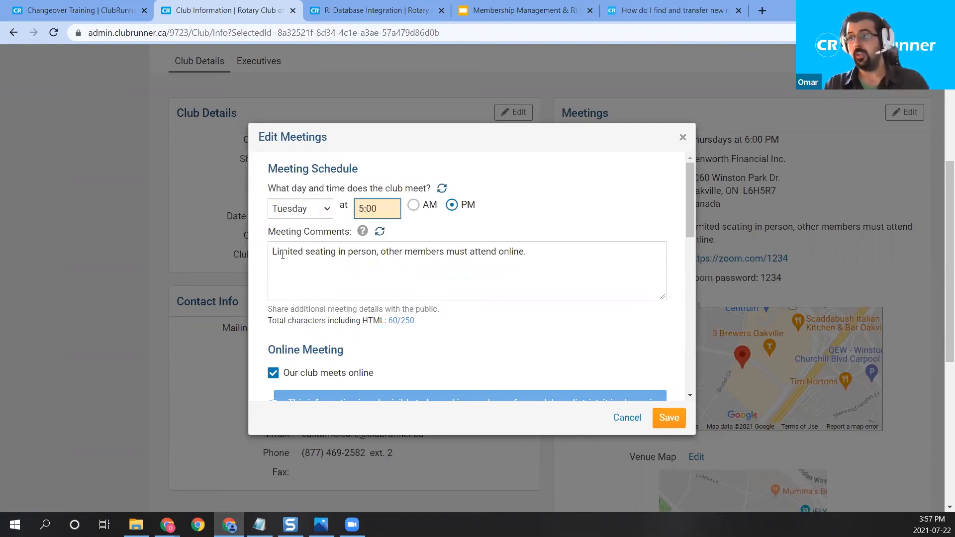
Step: Add 'We also meet Friday @ 5pm.' on a new line above the existing meeting comment
click(274, 251)
key(Return)
key(Return)
key(Up)
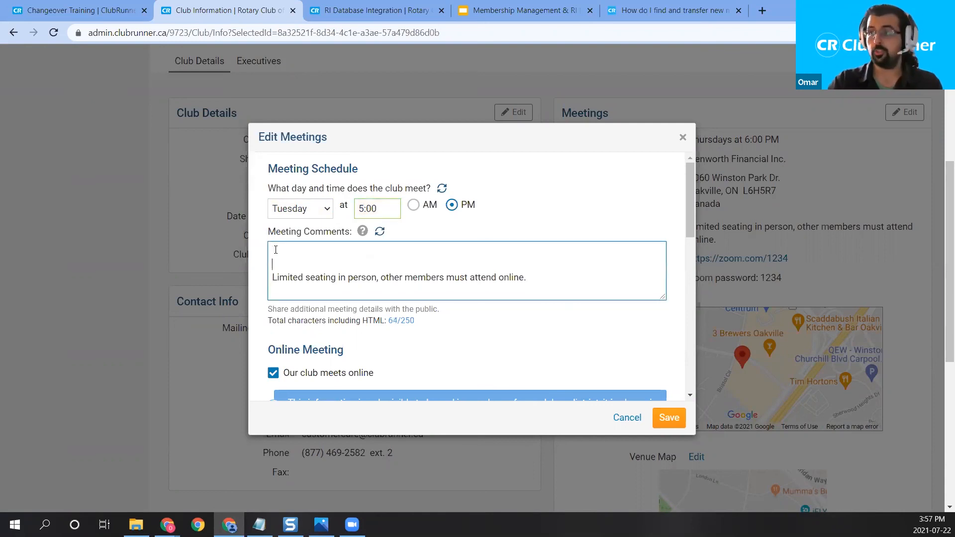
text(Friday,)
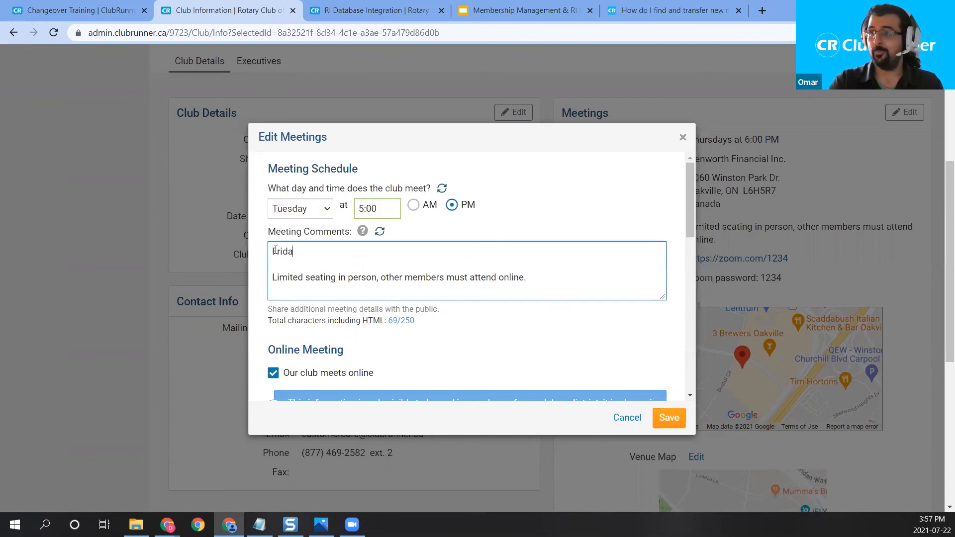
key(BackSpace)
key(BackSpace)
key(BackSpace)
key(BackSpace)
key(BackSpace)
key(BackSpace)
key(BackSpace)
key(BackSpace)
text(W)
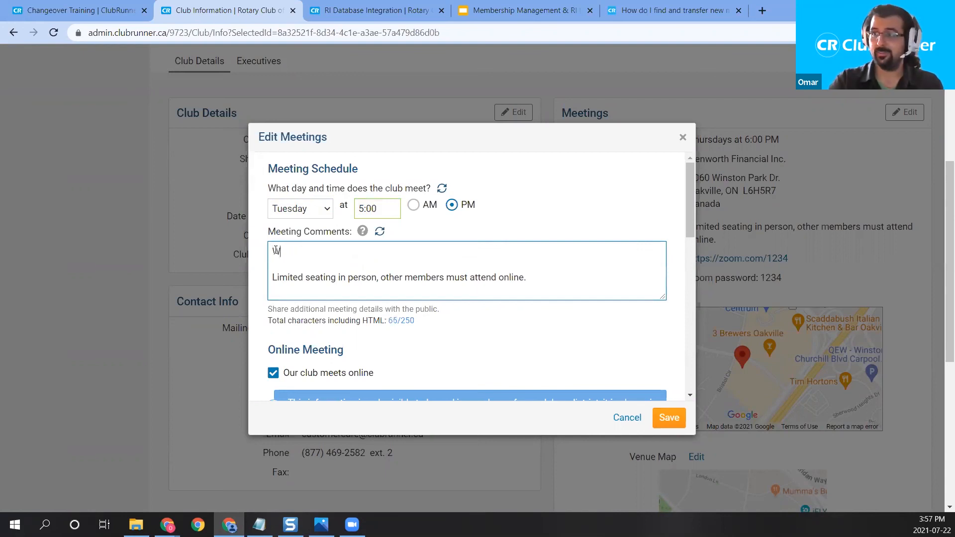
text(e also m)
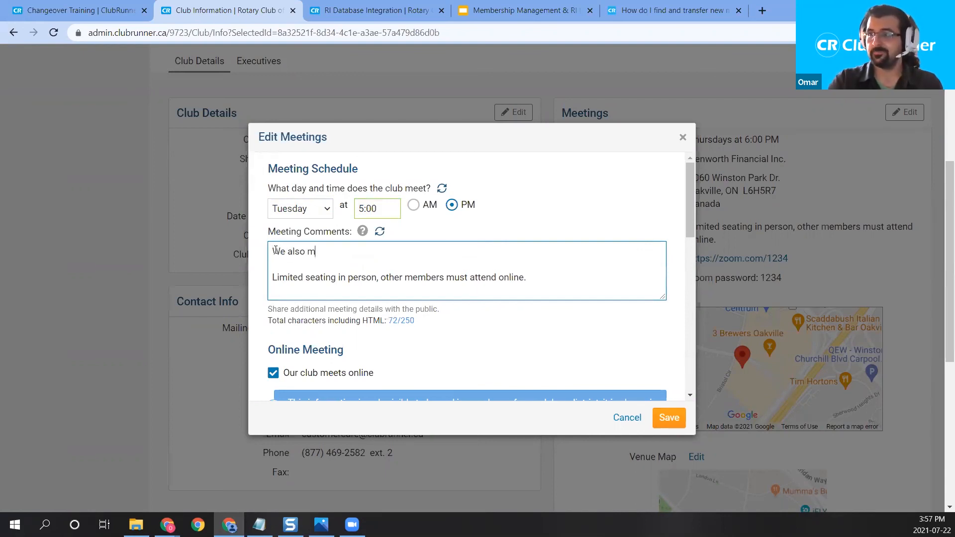
text(eet Friday @ )
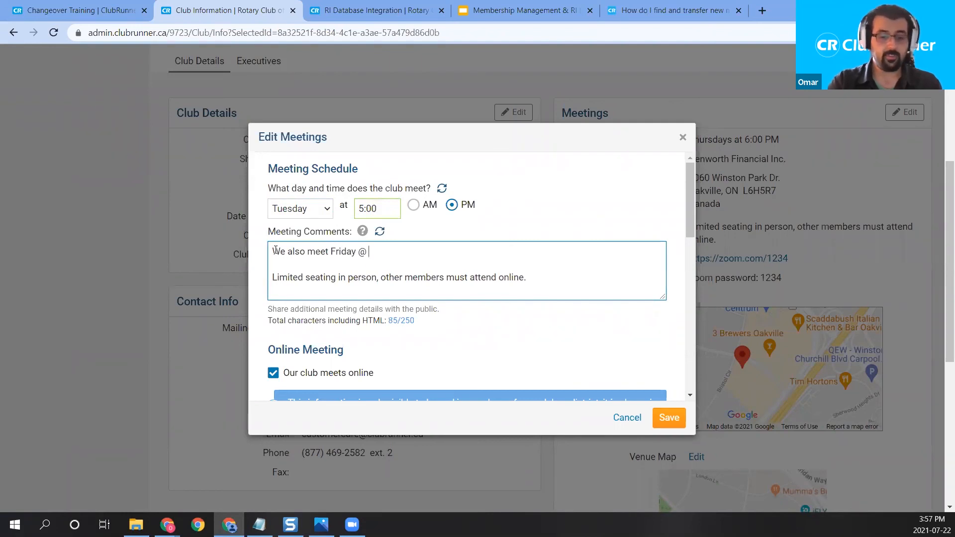
text(5pm.)
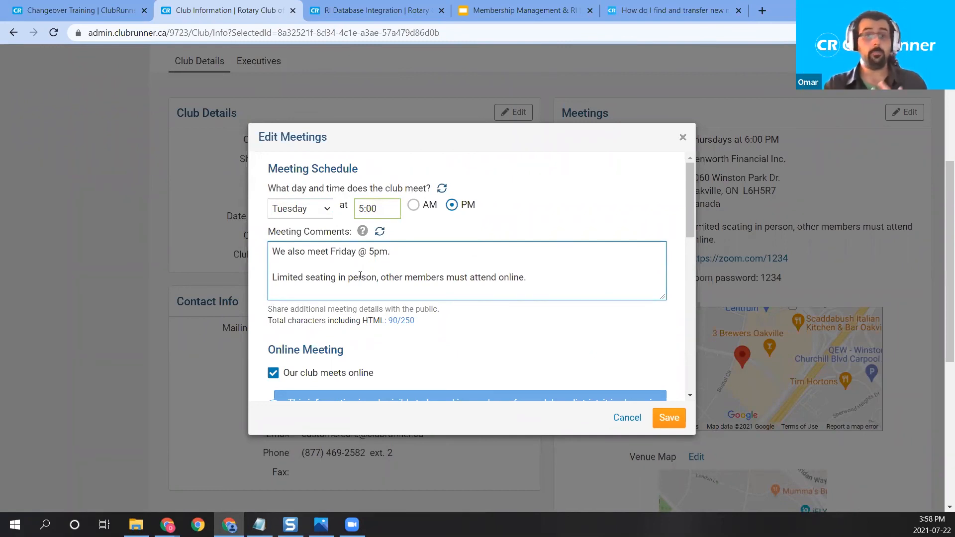
Step: Point out the Online Meeting section, toggling the meets-online option off and back on
scroll(443, 279, down, 1)
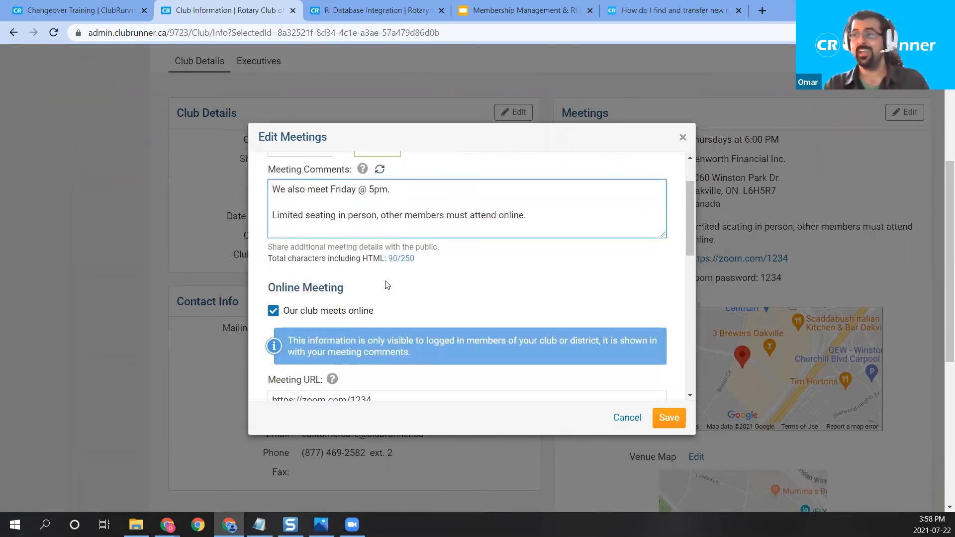
scroll(345, 263, down, 1)
drag(328, 228, 268, 233)
click(274, 250)
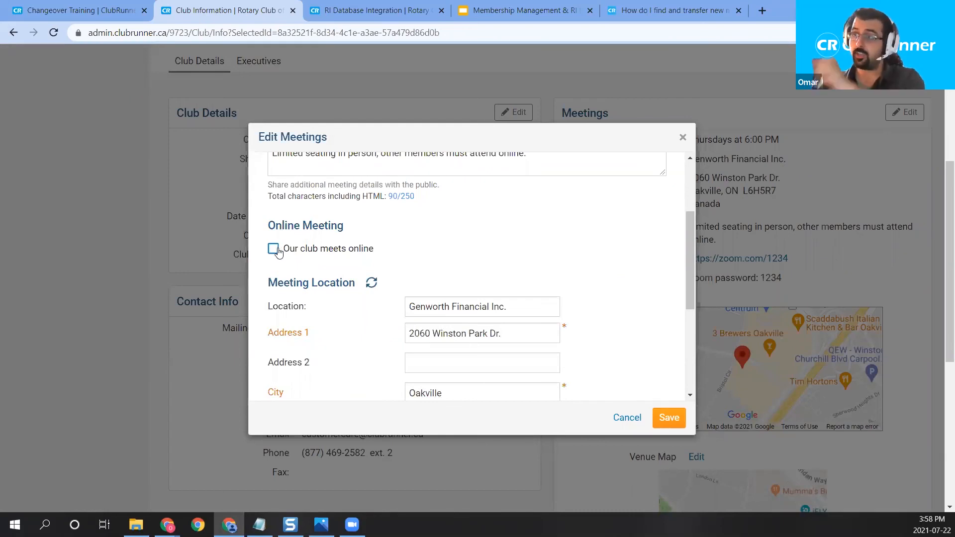
click(274, 249)
Step: Highlight the online link, private password details and visibility notice, then close Edit Meetings unsaved
scroll(370, 302, down, 1)
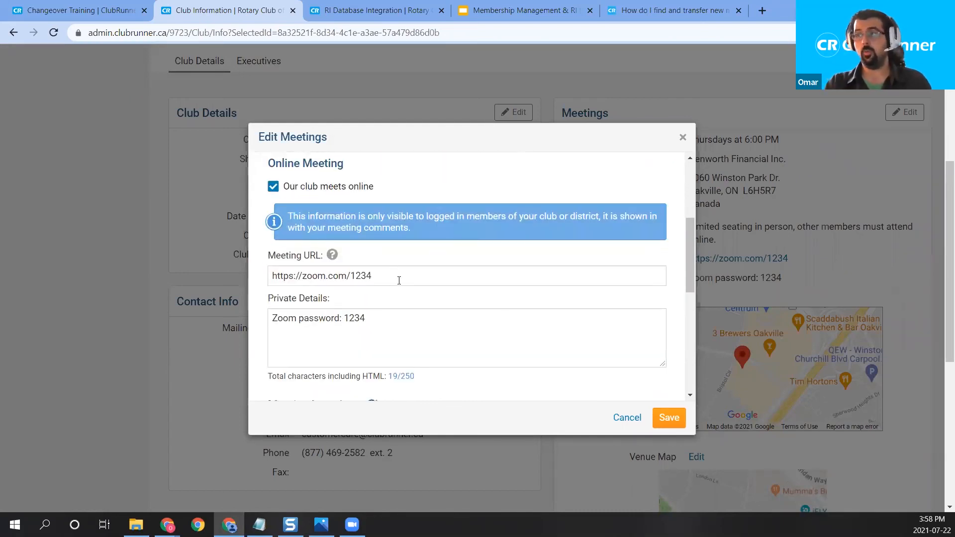
drag(398, 280, 262, 283)
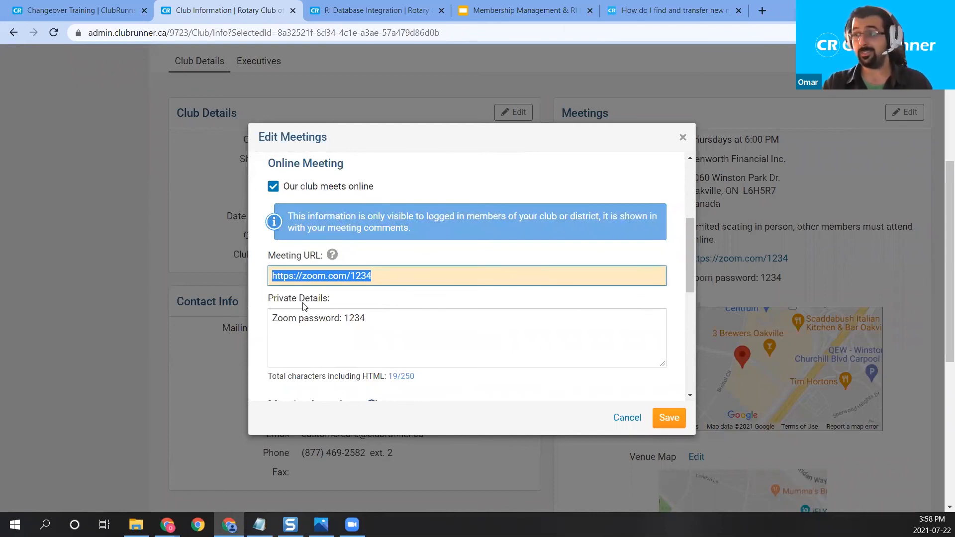
drag(388, 319, 272, 323)
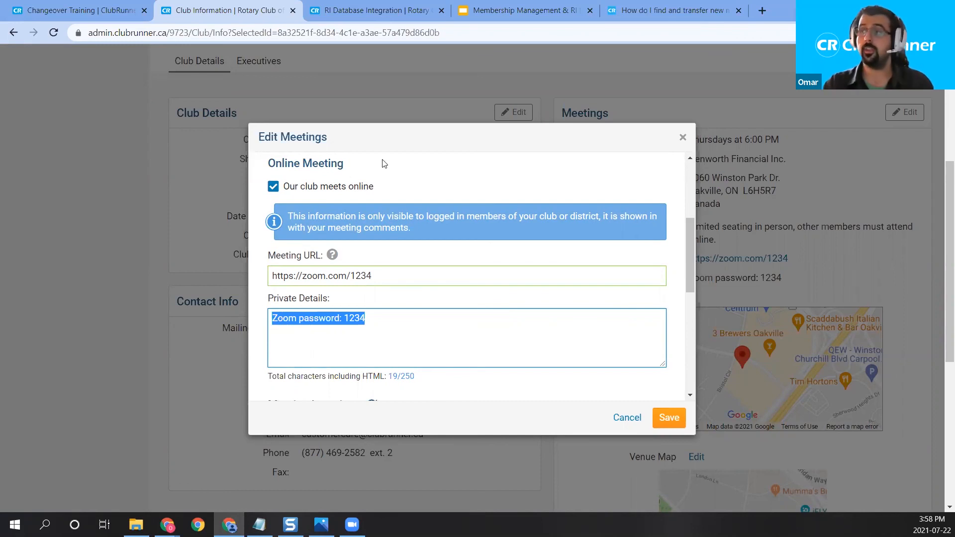
drag(415, 236, 290, 220)
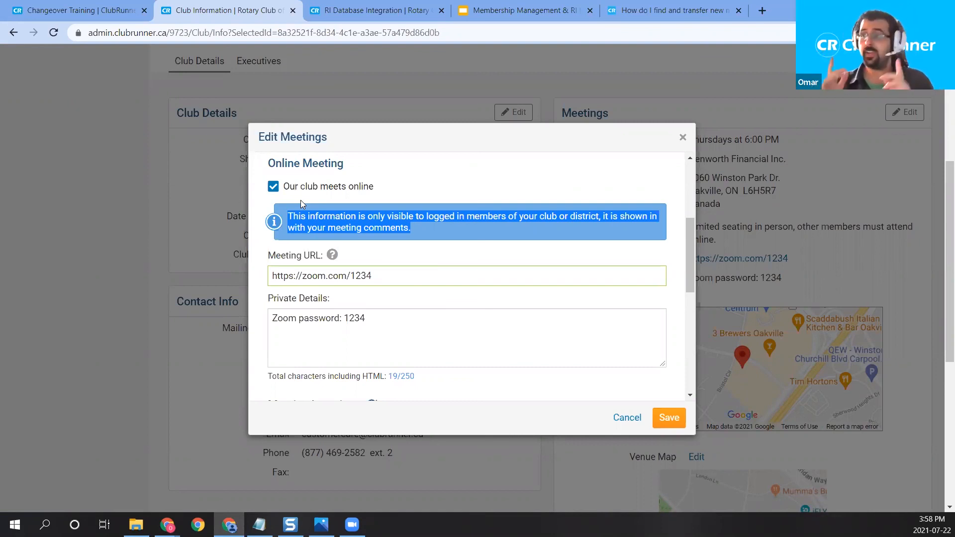
click(683, 137)
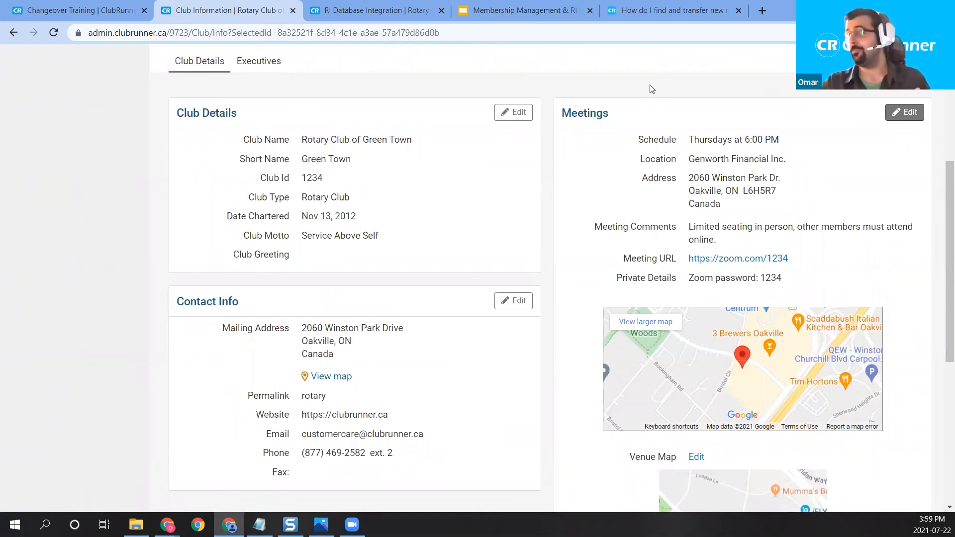
Step: Load clubrunner.com/training in a new tab and highlight the Membership Management & RI Integration webinar title
click(762, 10)
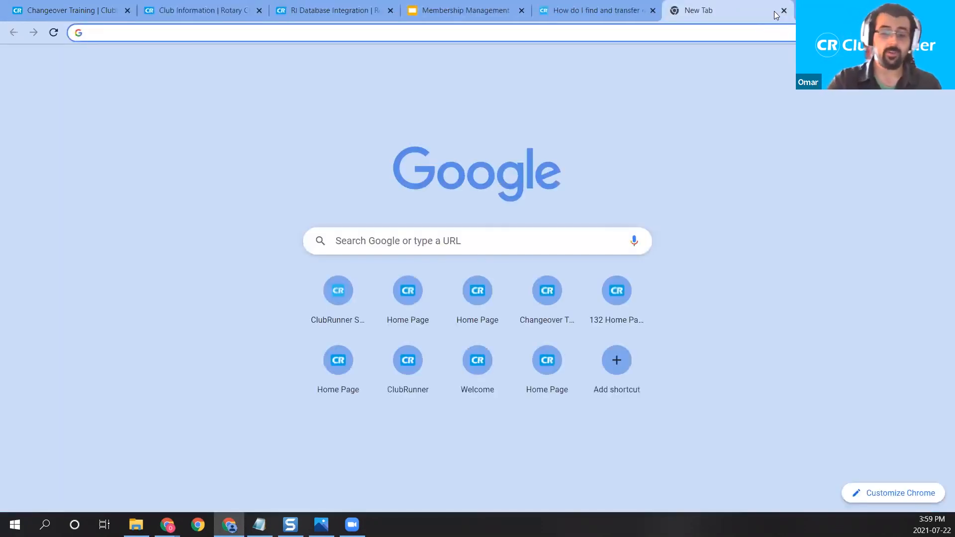
text(clubr)
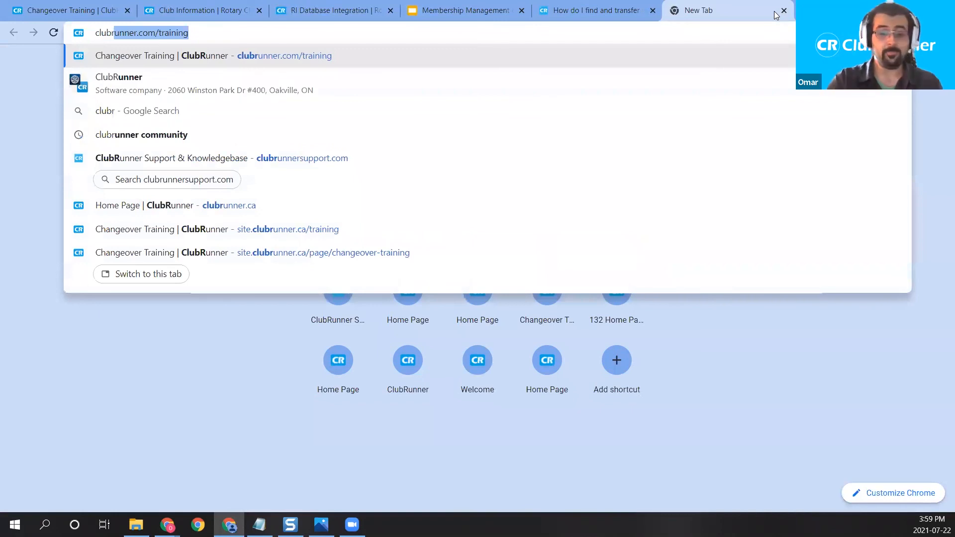
text(unner.com/)
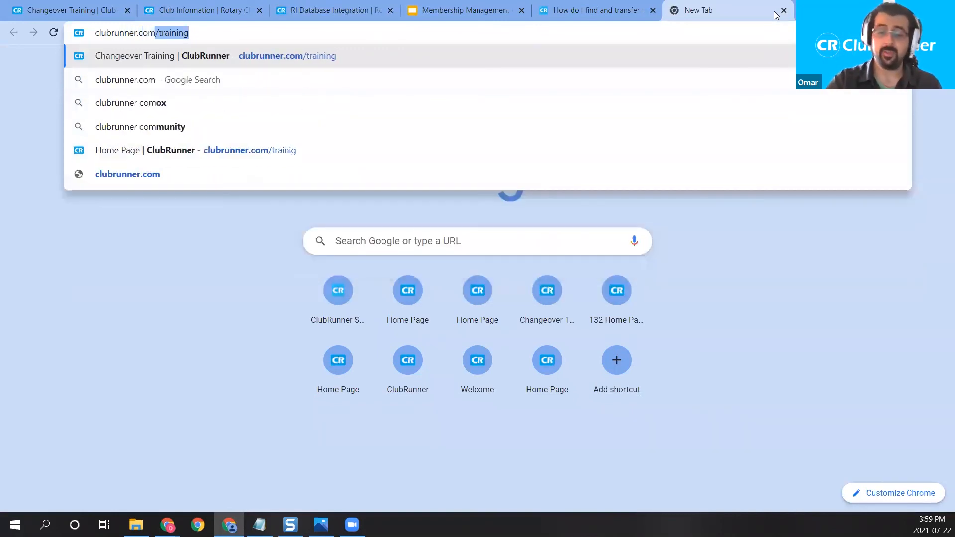
text(trai)
key(Return)
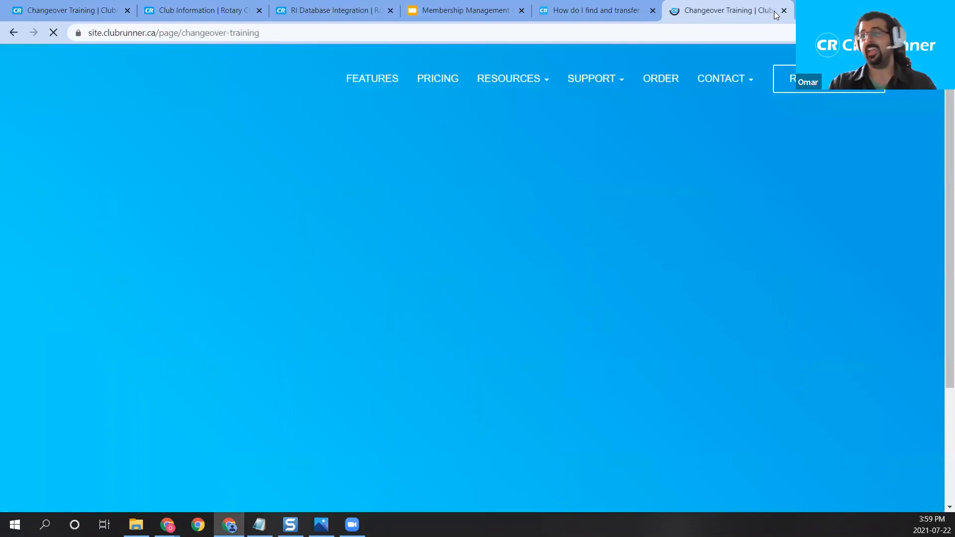
scroll(746, 188, down, 15)
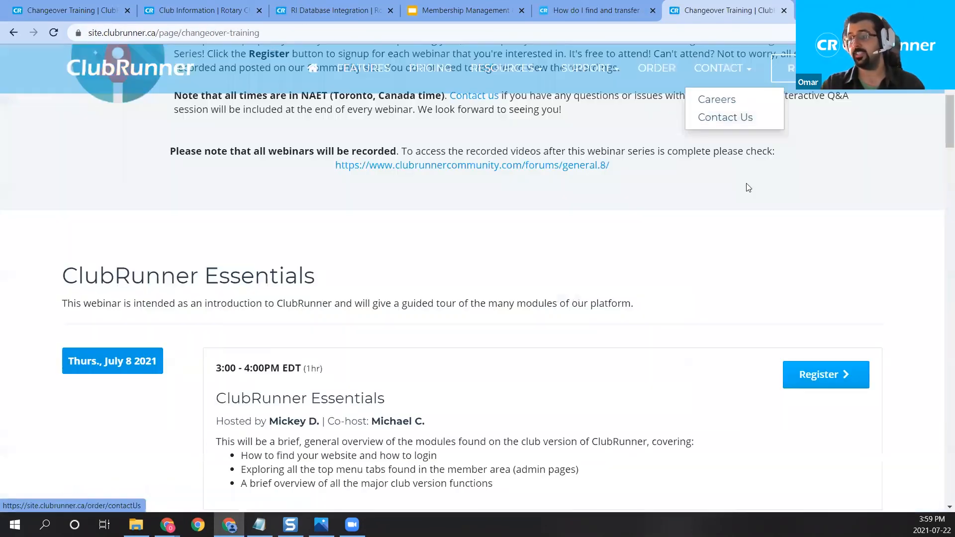
scroll(686, 206, down, 20)
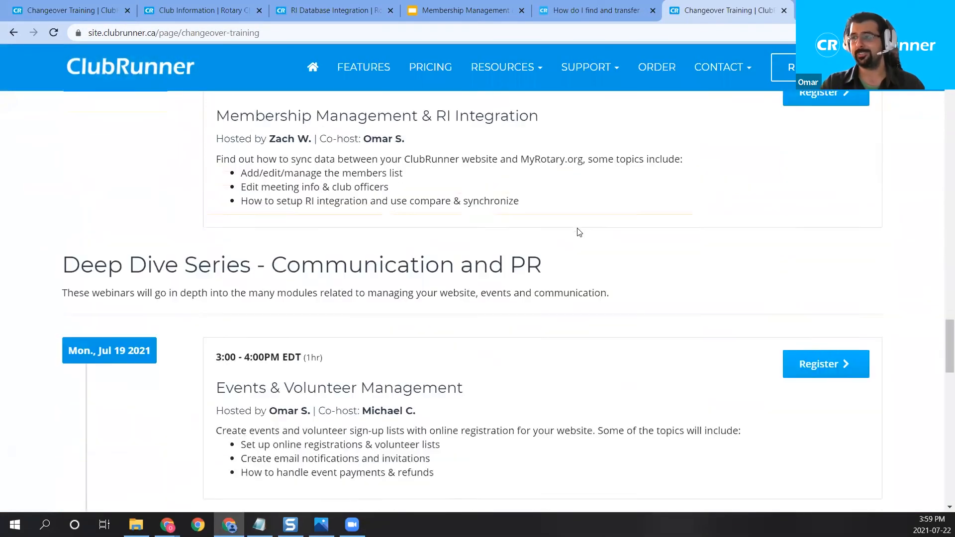
drag(216, 241, 542, 246)
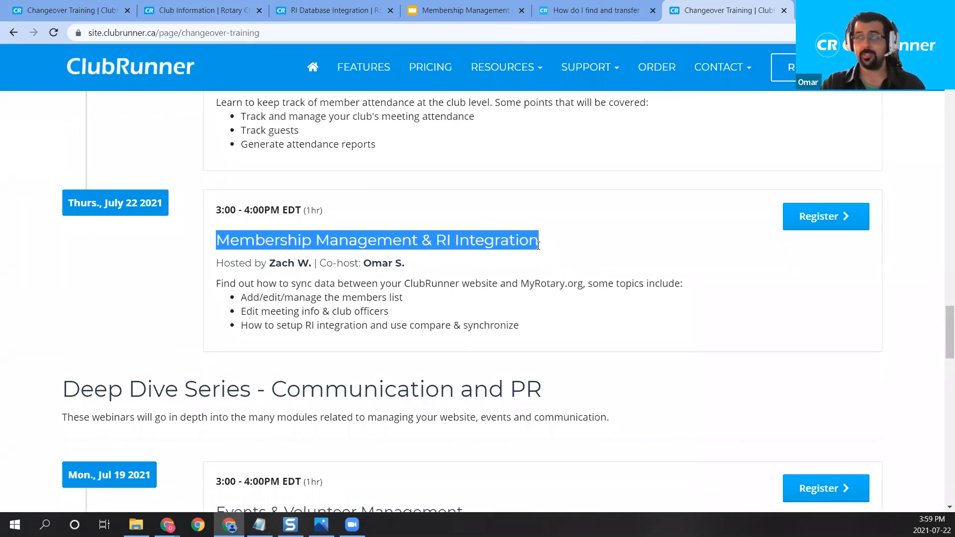
Step: Browse the July 2021 schedule down to Website Live Designer on Jul 27, highlighting its title
scroll(290, 215, down, 9)
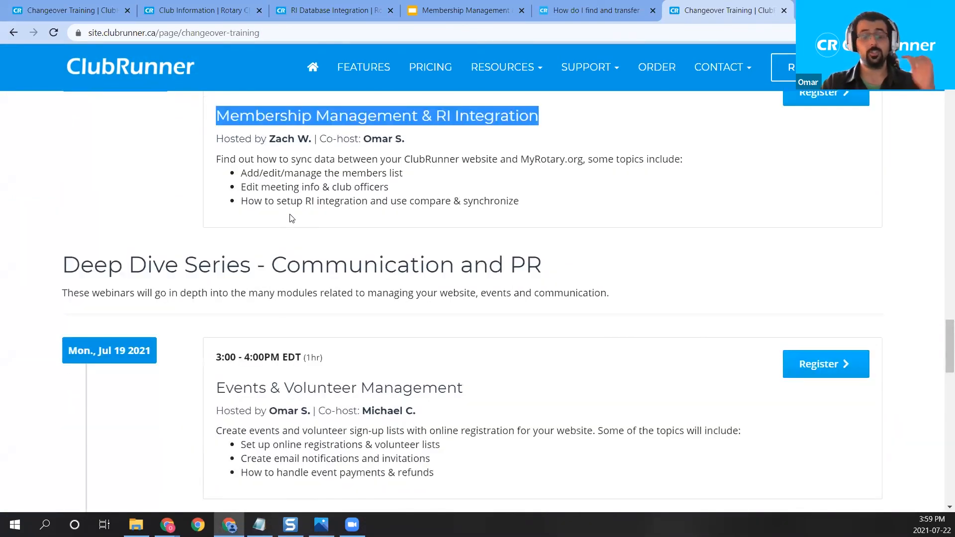
scroll(290, 219, down, 4)
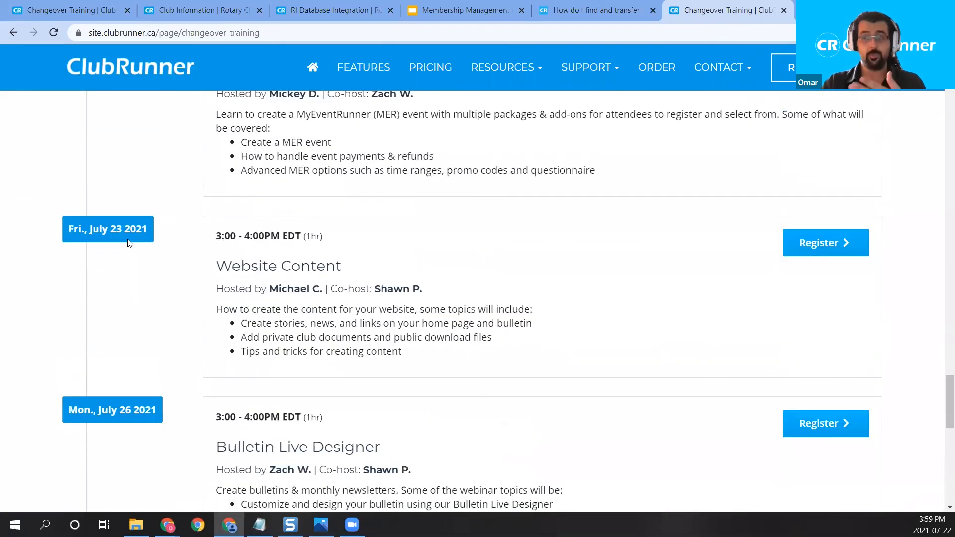
scroll(139, 324, down, 4)
scroll(150, 315, down, 1)
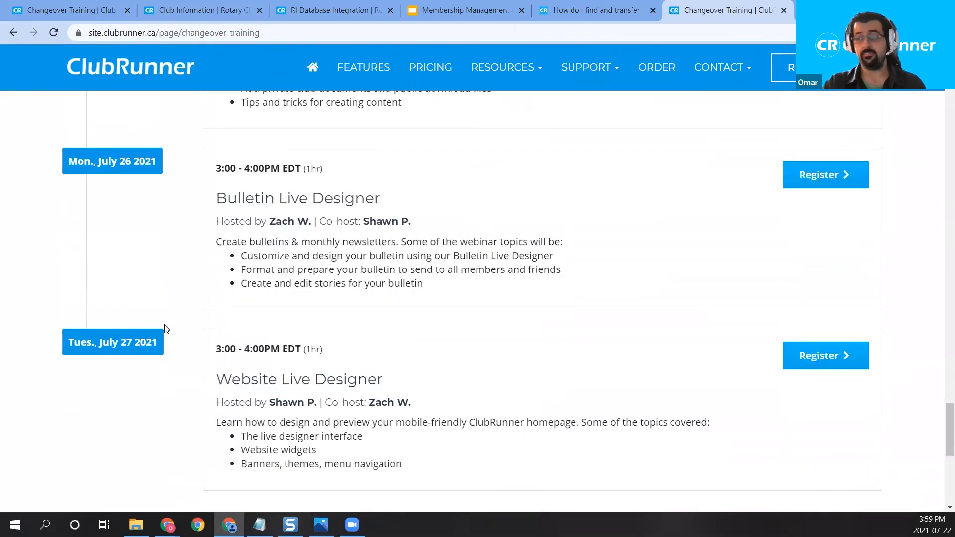
scroll(164, 323, up, 1)
drag(376, 442, 231, 441)
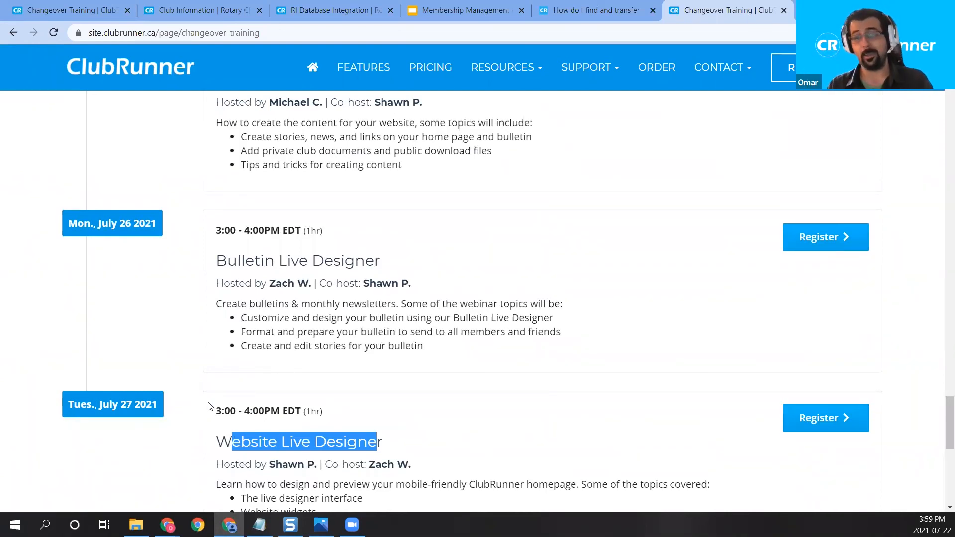
scroll(506, 121, up, 1)
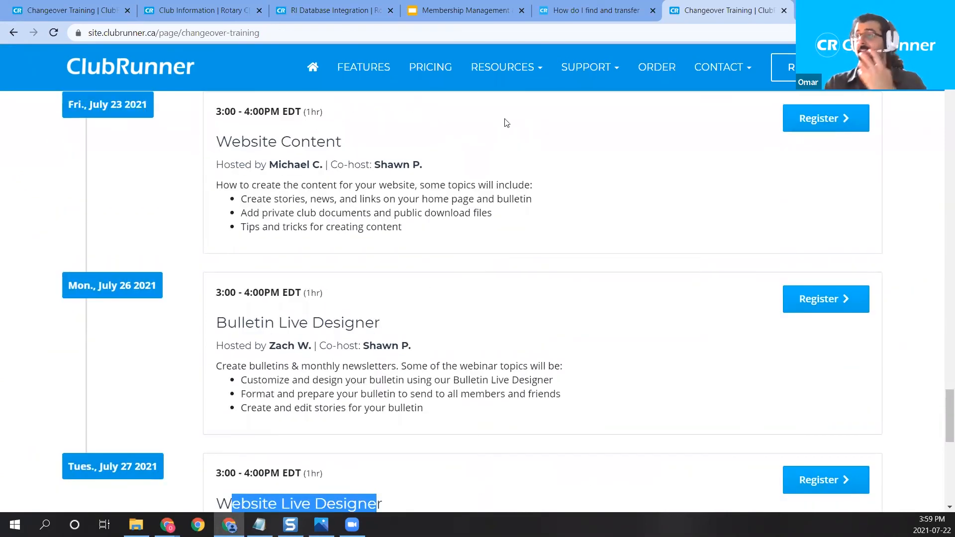
mouse_move(514, 90)
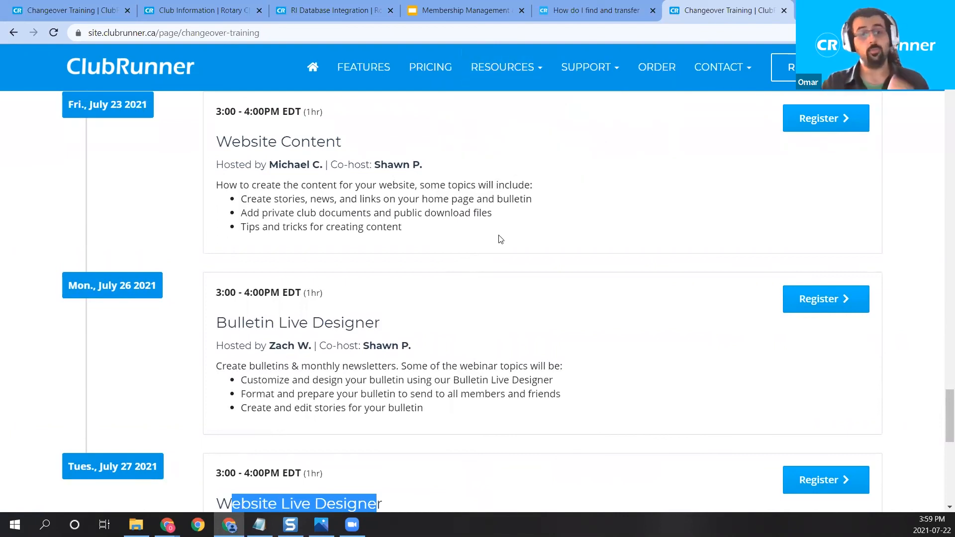
scroll(401, 183, up, 15)
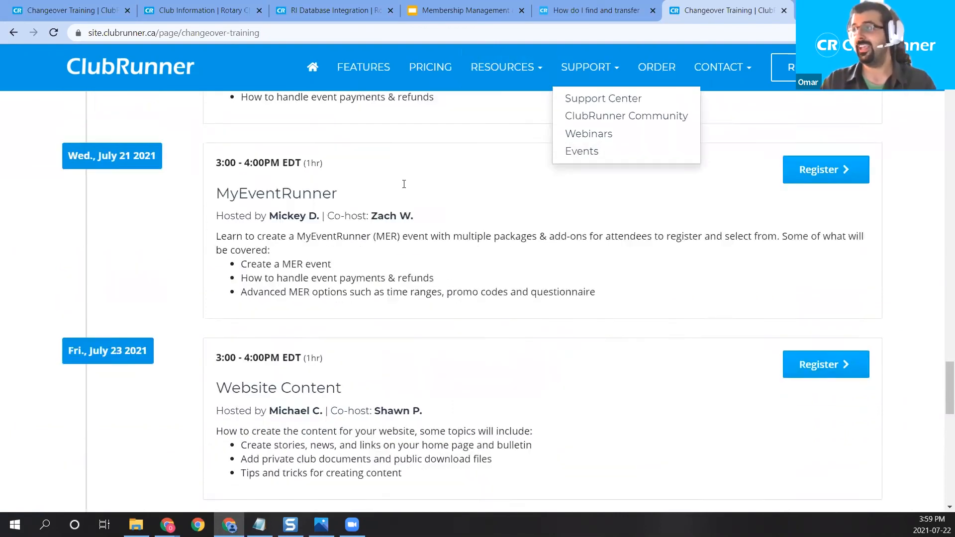
scroll(390, 184, up, 10)
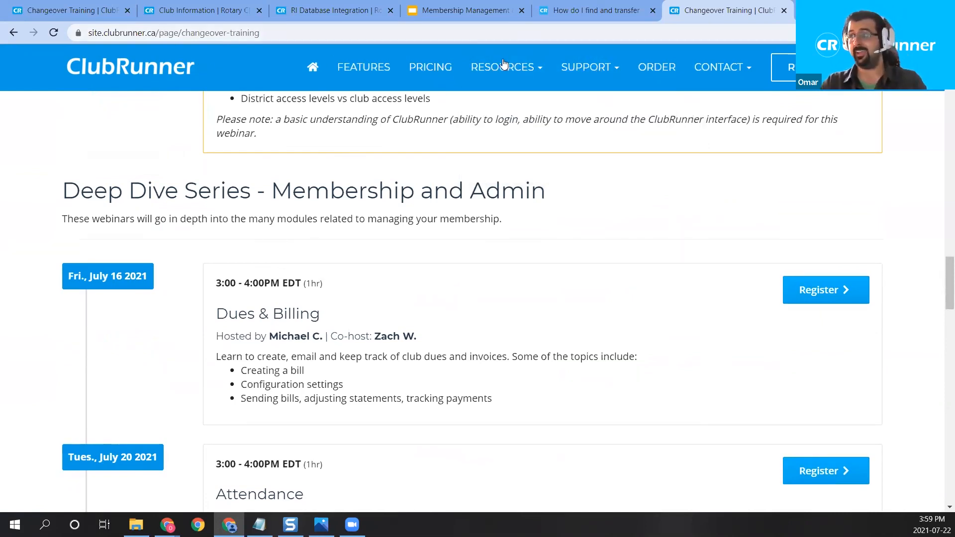
Step: Go to clubrunner.ca and open the Webinars page from the Support menu
click(150, 33)
text(clubrunne)
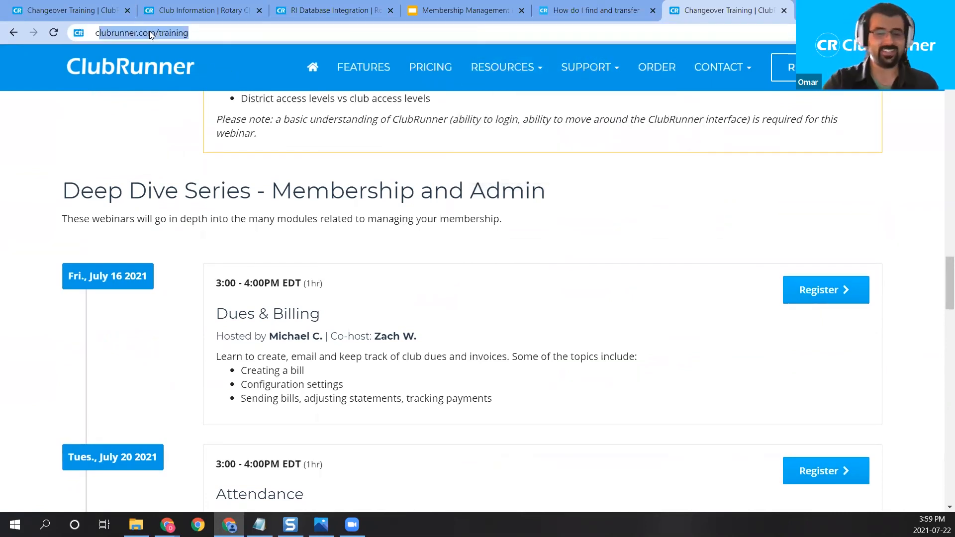
text(r.ca)
key(Return)
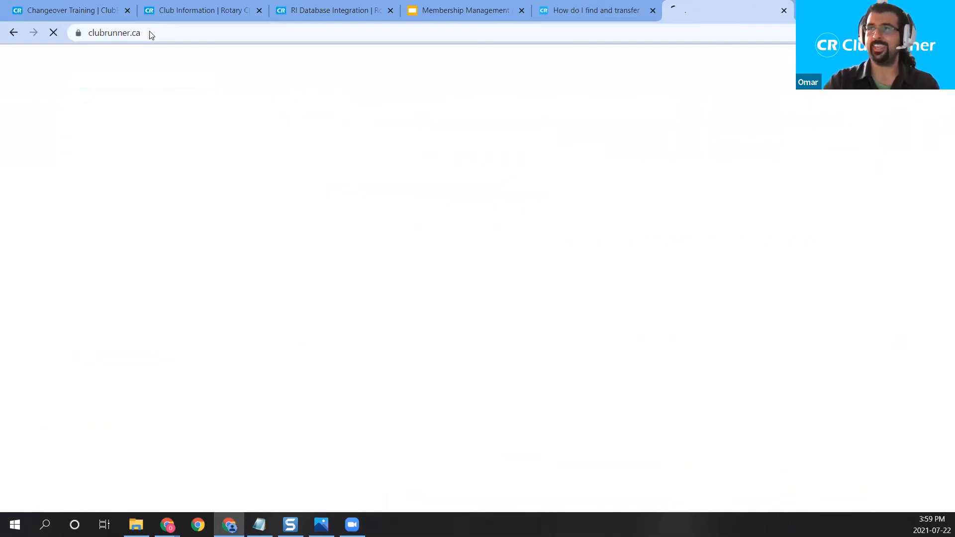
mouse_move(596, 79)
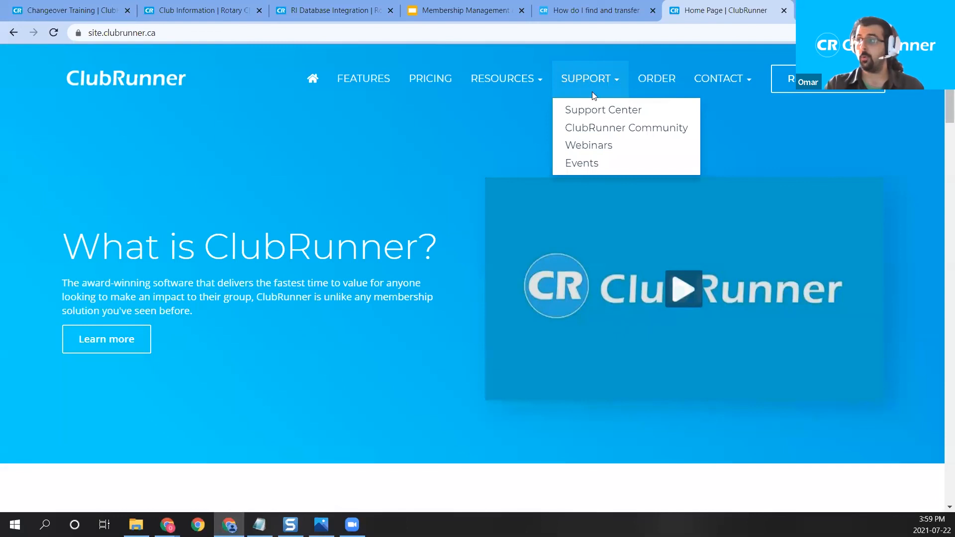
click(592, 145)
Step: Review the webinar session table, then switch back to the article on transferring new members
scroll(592, 148, down, 15)
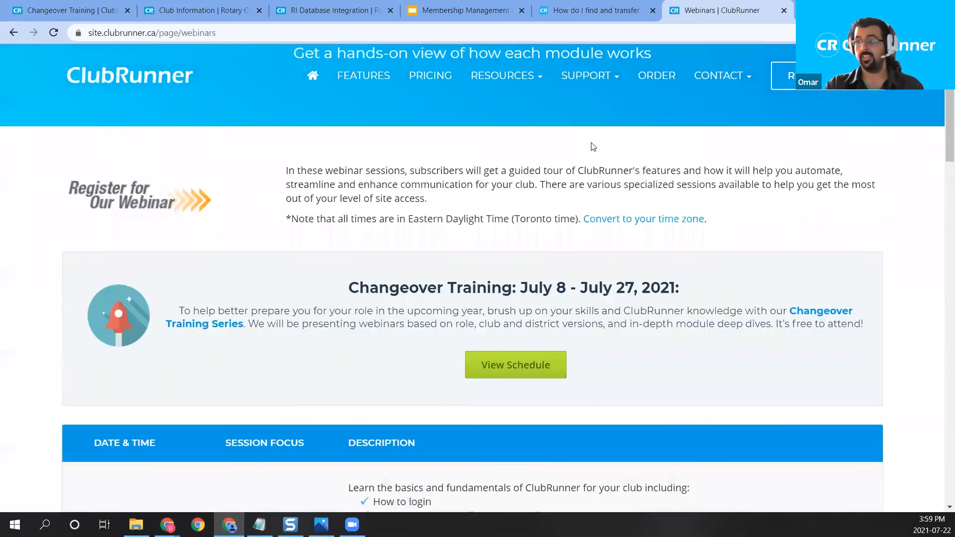
scroll(593, 145, up, 9)
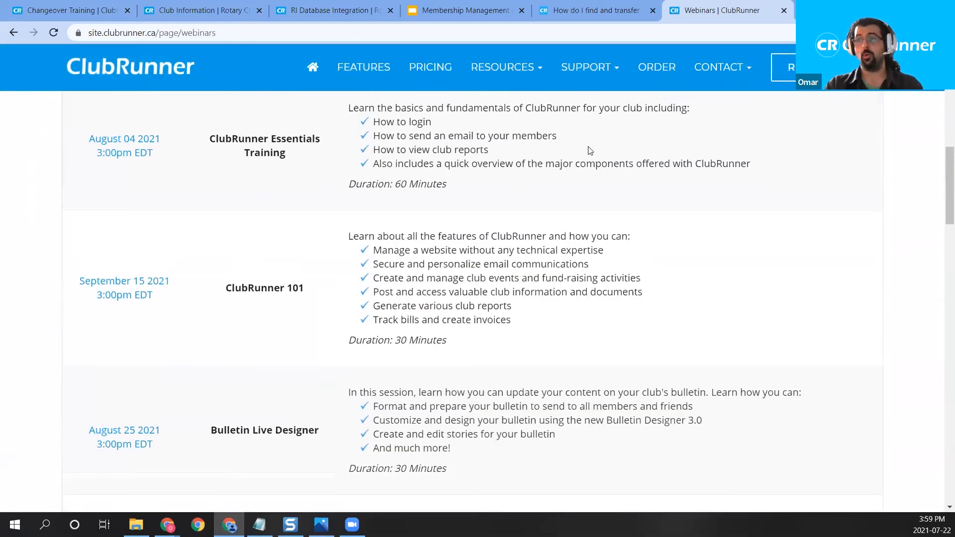
scroll(565, 155, up, 1)
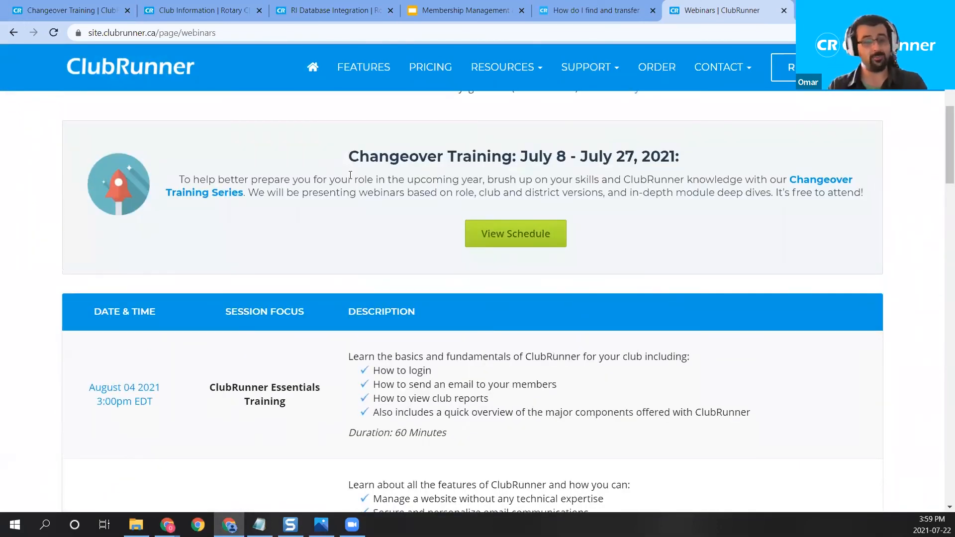
scroll(241, 277, down, 2)
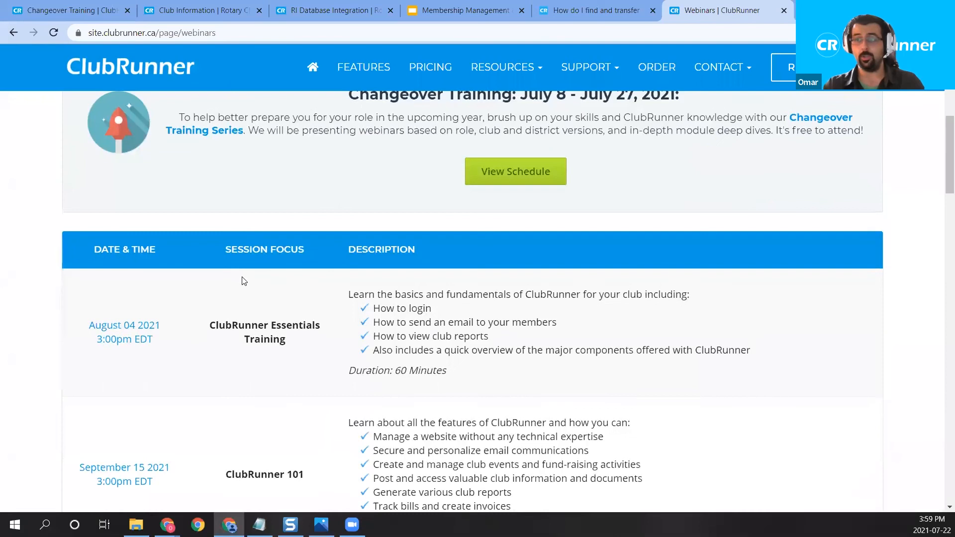
scroll(209, 432, down, 1)
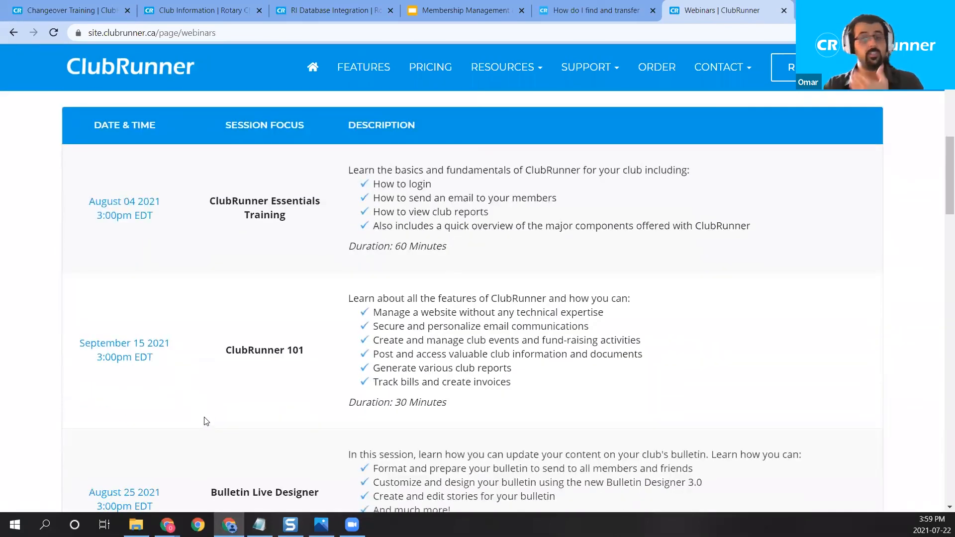
scroll(254, 373, down, 1)
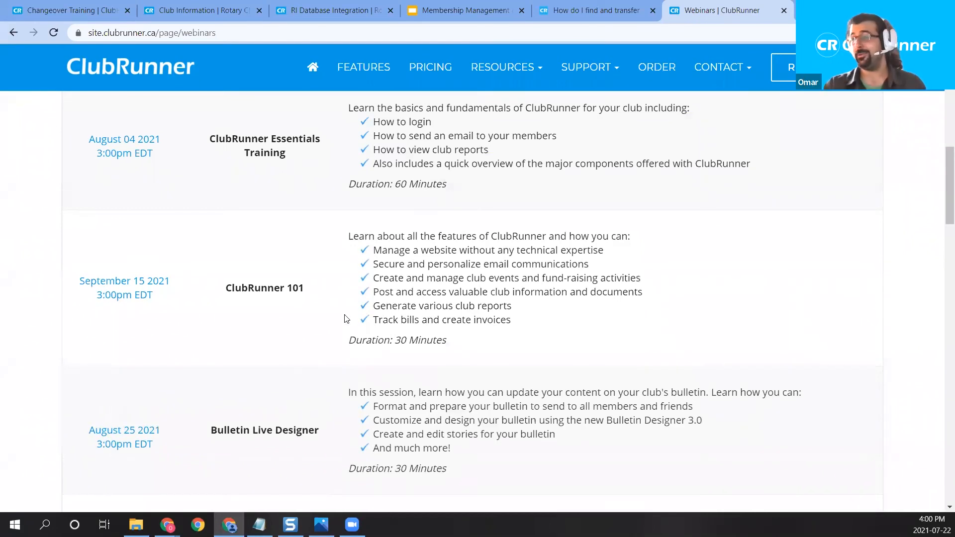
click(595, 10)
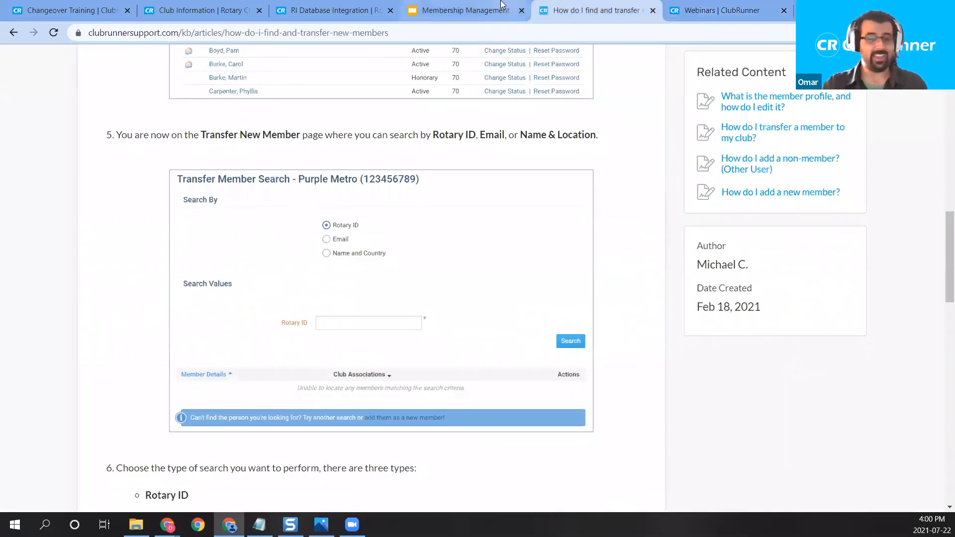